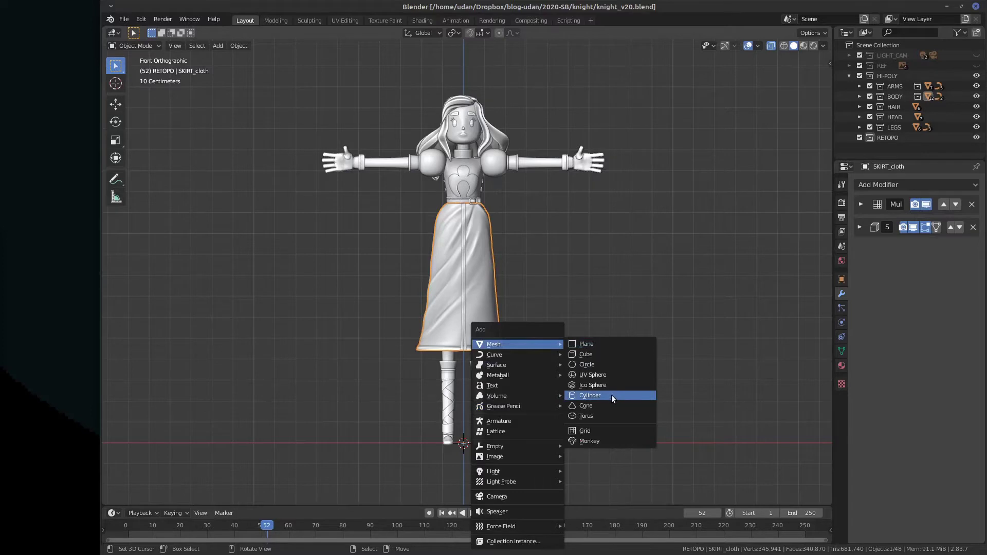
Add a mesh cylinder to the RETOPO collection
{"action": "left_click", "coordinate": [612, 395]}
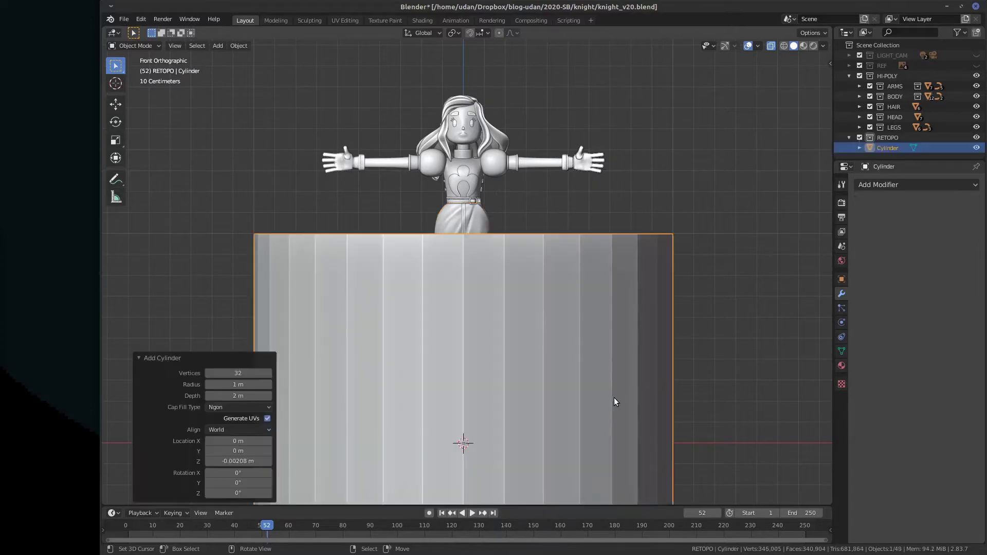
Exclude the LEGS, HEAD, HAIR and ARMS collections from the view layer
{"action": "left_click", "coordinate": [870, 127]}
{"action": "left_click", "coordinate": [870, 116]}
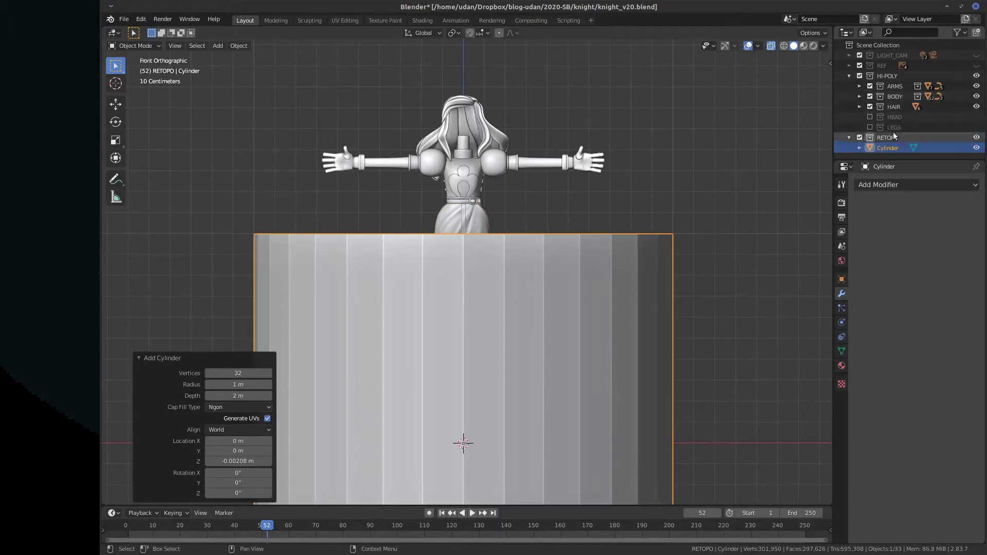
{"action": "left_click", "coordinate": [870, 107]}
{"action": "left_click", "coordinate": [869, 86]}
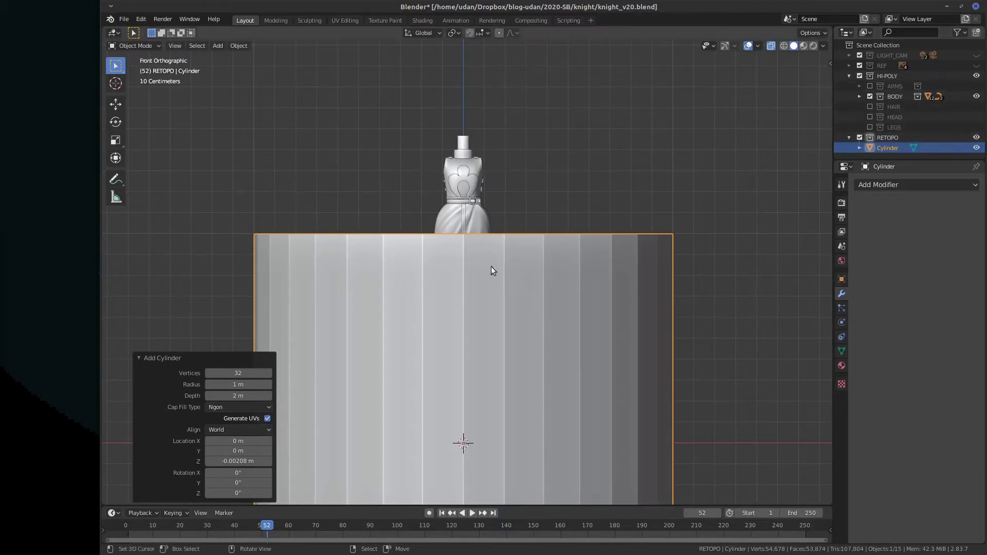
{"action": "key", "text": "z"}
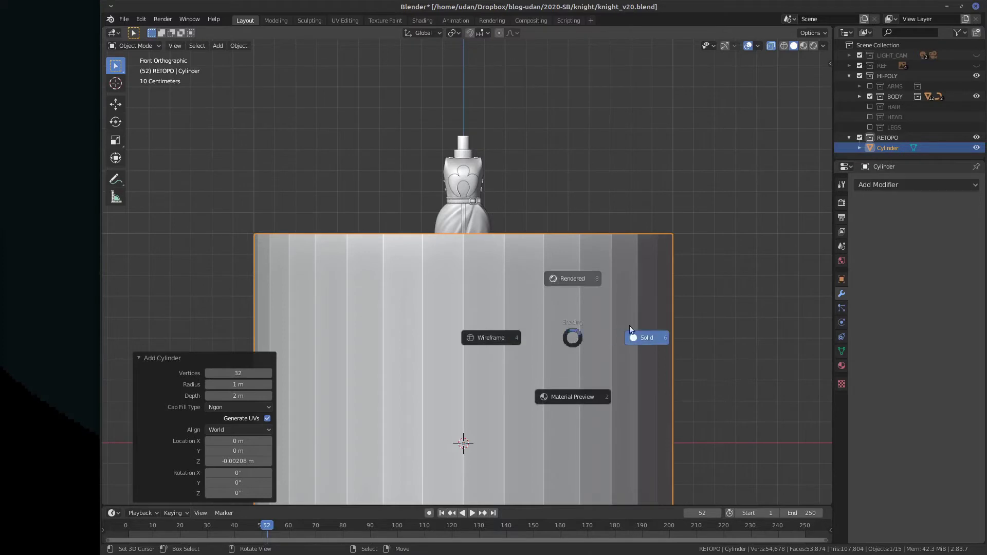
Set the new cylinder to 12 vertices with a cap fill type of Nothing
{"action": "left_click", "coordinate": [251, 374]}
{"action": "type", "text": "1"}
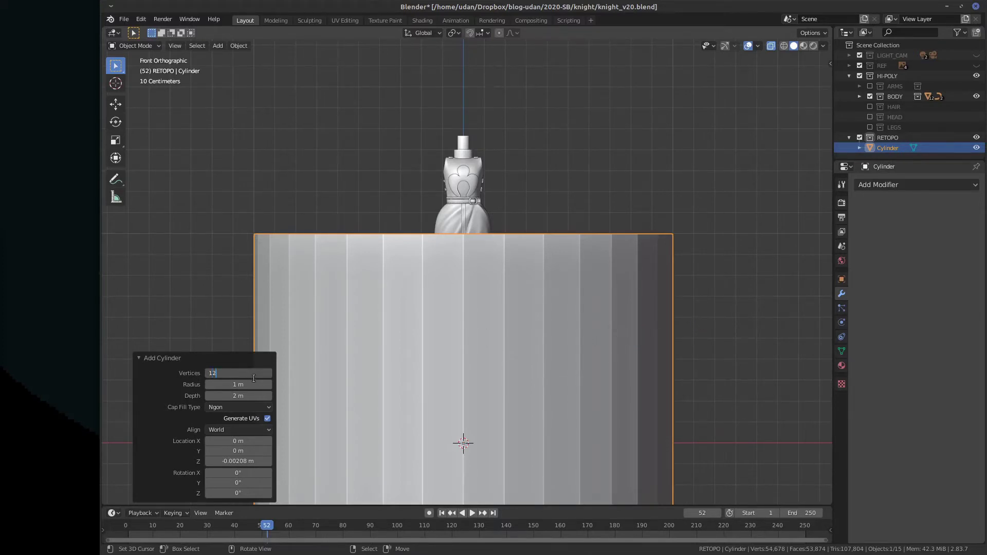
{"action": "key", "text": "Return"}
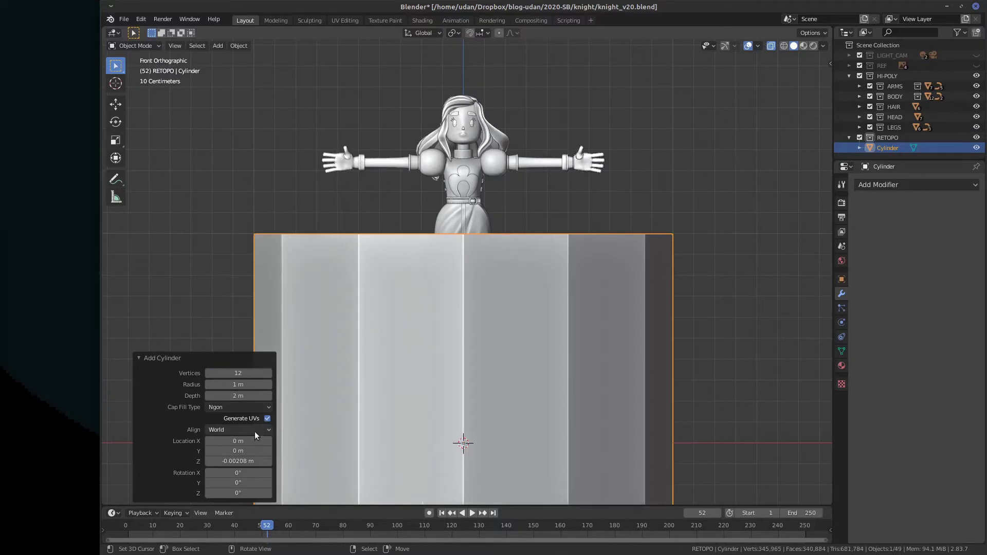
{"action": "left_click", "coordinate": [253, 408]}
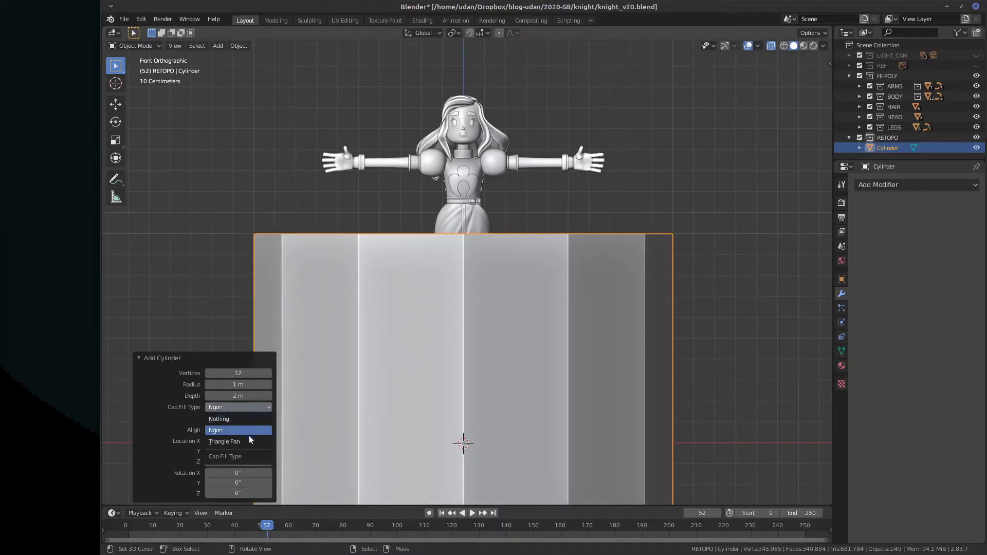
{"action": "left_click", "coordinate": [241, 419]}
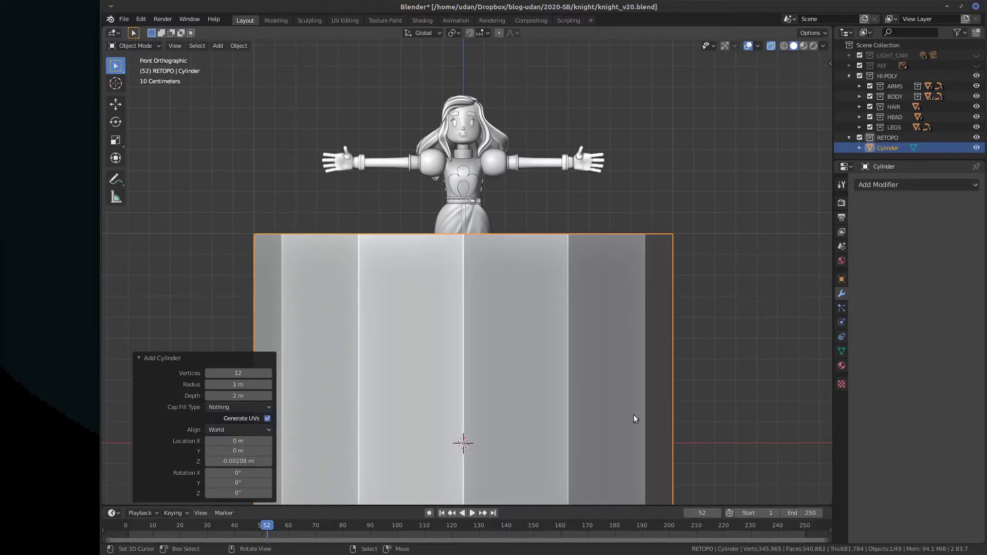
In Edit Mode, scale the cylinder to about 0.248 and move it up about 0.7 m around the lower skirt
{"action": "key", "text": "Tab"}
{"action": "key", "text": "s"}
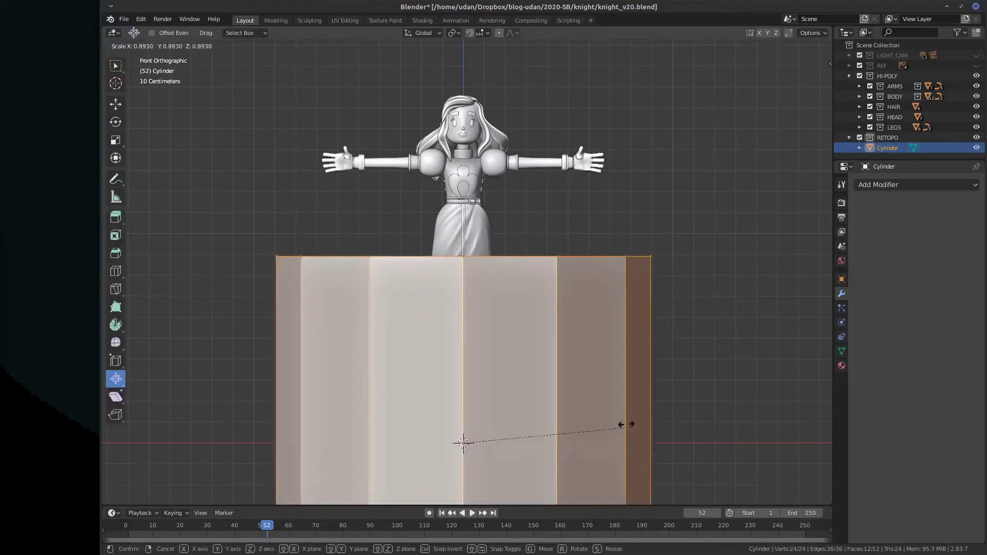
{"action": "left_click", "coordinate": [498, 420]}
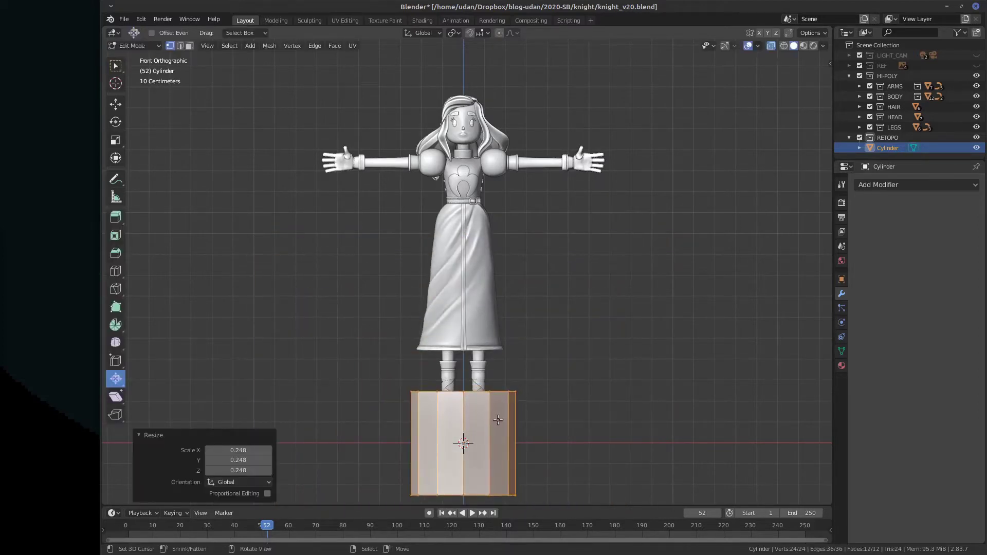
{"action": "key", "text": "g"}
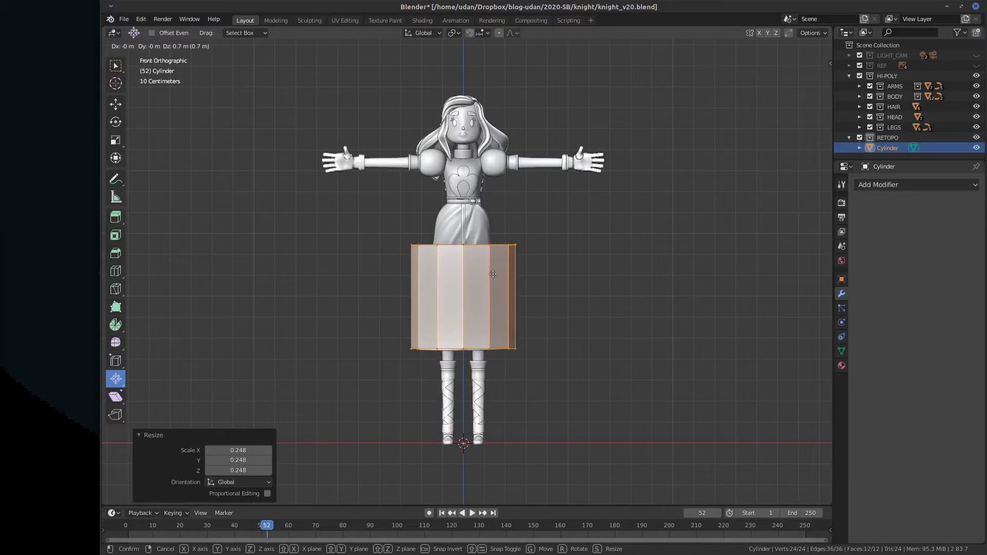
{"action": "left_click", "coordinate": [492, 274]}
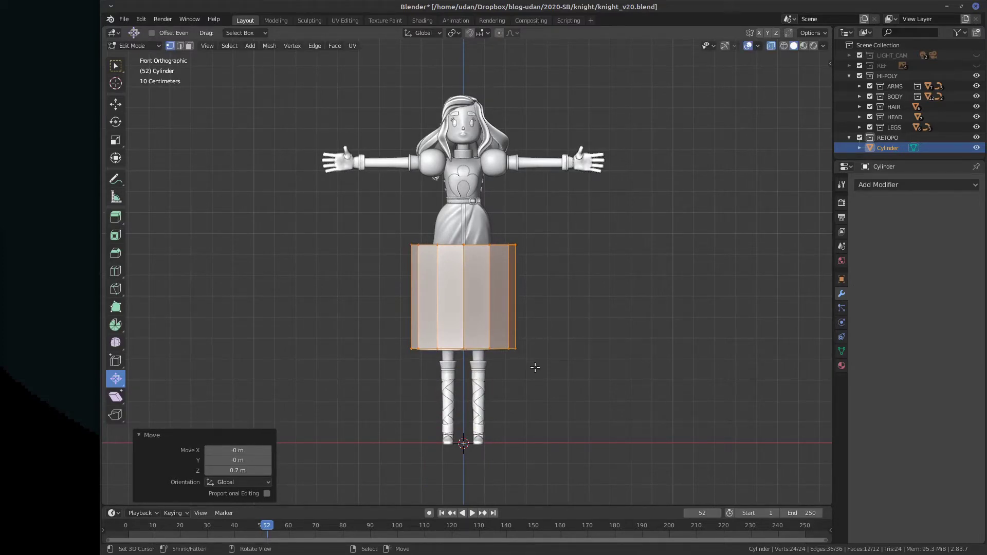
Shift the cylinder about 0.03 m along Y in the right side view to centre it on the skirt
{"action": "middle_click_drag", "start_coordinate": [534, 367], "coordinate": [511, 348]}
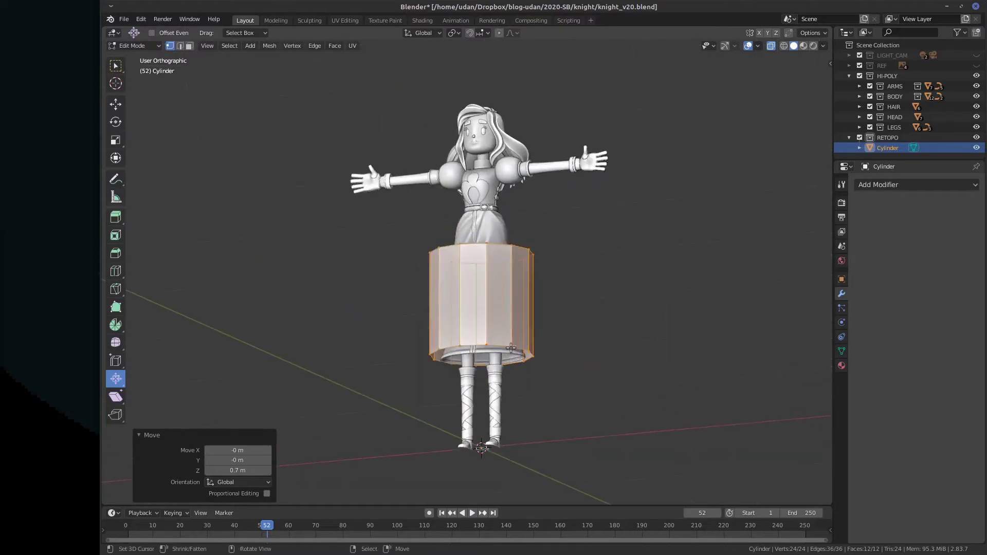
{"action": "key", "text": "KP_3"}
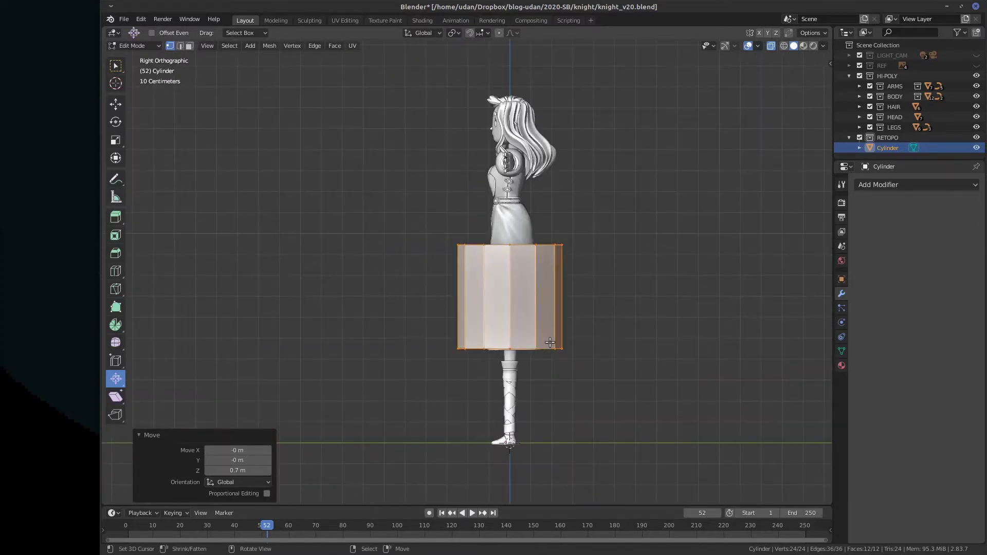
{"action": "key", "text": "g"}
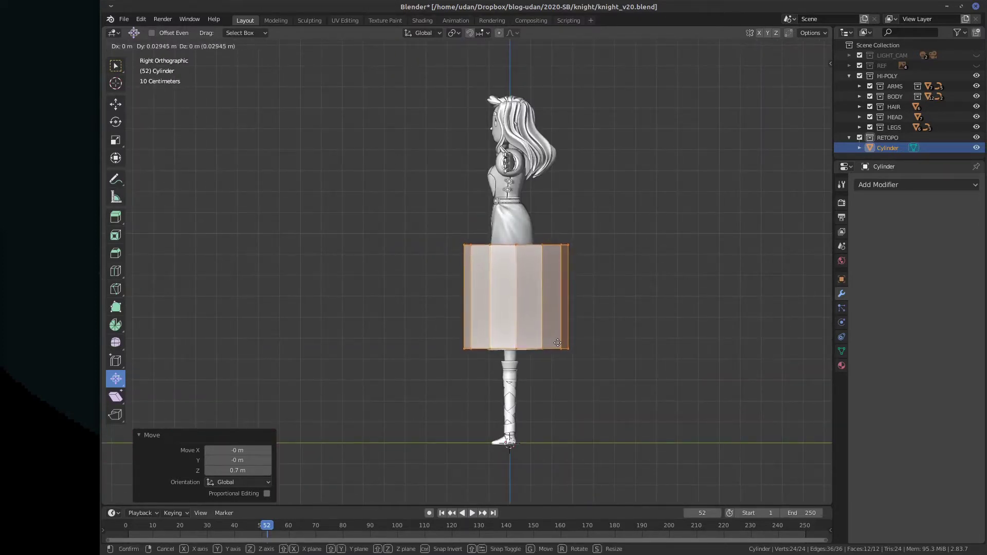
{"action": "left_click", "coordinate": [564, 343]}
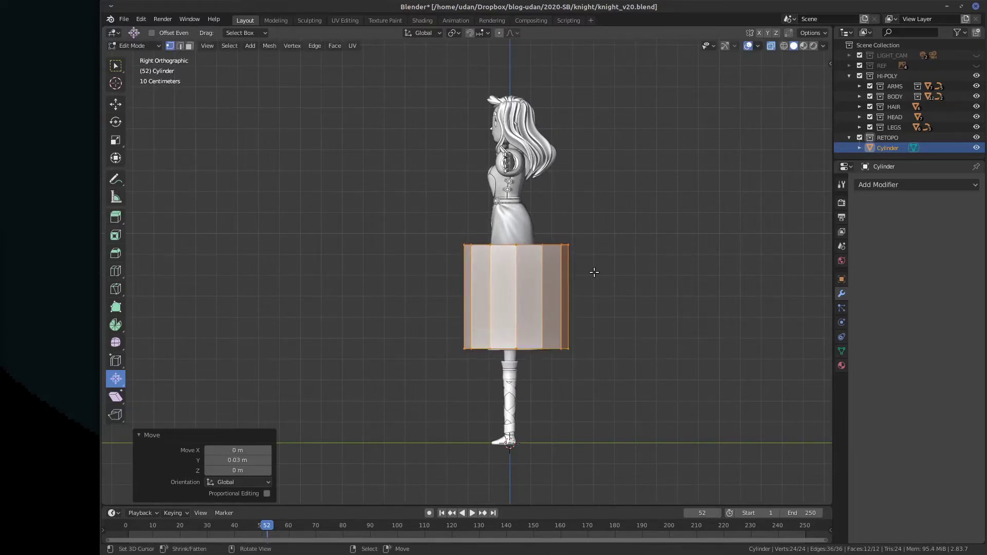
Draw a vertical annotation line along the middle of the character's upper body in front view
{"action": "key", "text": "KP_1"}
{"action": "scroll", "coordinate": [560, 237], "scroll_direction": "up", "scroll_amount": 3}
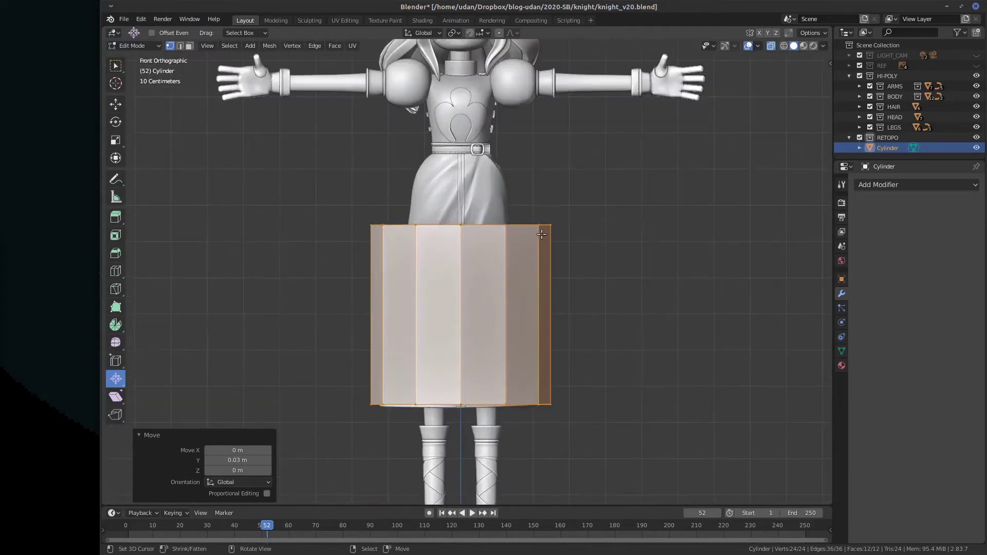
{"action": "scroll", "coordinate": [541, 214], "scroll_direction": "down", "scroll_amount": 1}
{"action": "scroll", "coordinate": [540, 267], "scroll_direction": "up", "scroll_amount": 1}
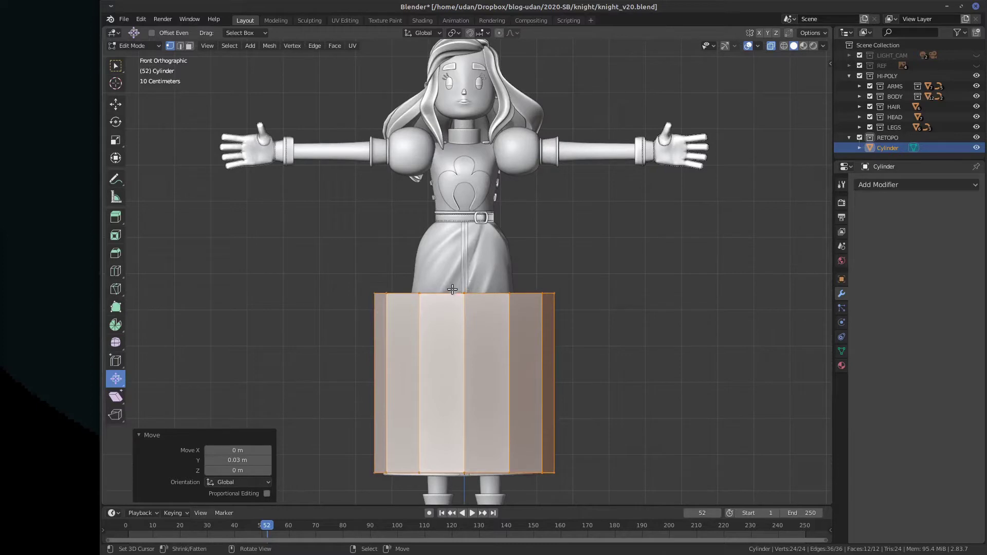
{"action": "left_click_drag", "start_coordinate": [464, 271], "coordinate": [462, 138]}
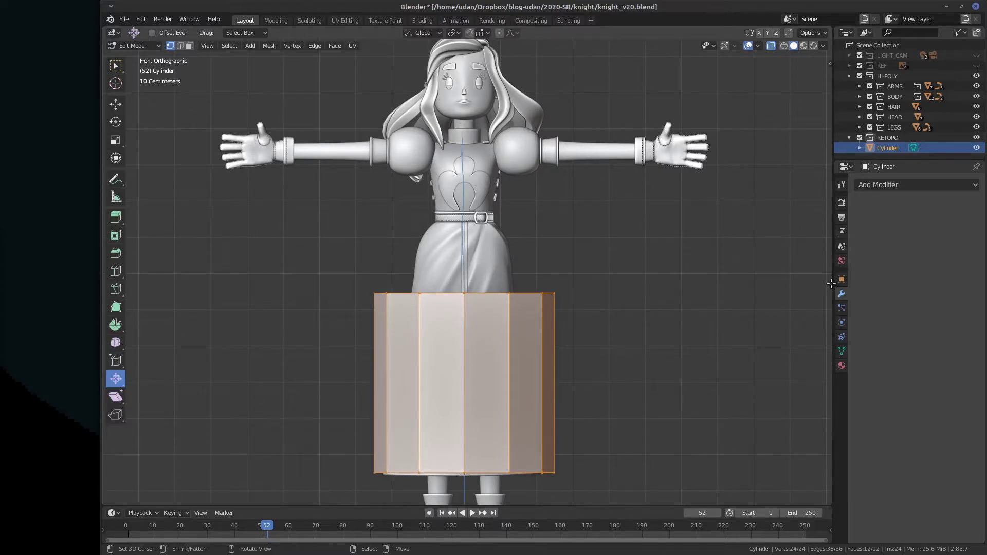
Exclude the LEGS, HAIR, ARMS and HEAD collections from the view layer, keeping only BODY from HI-POLY
{"action": "left_click", "coordinate": [870, 126]}
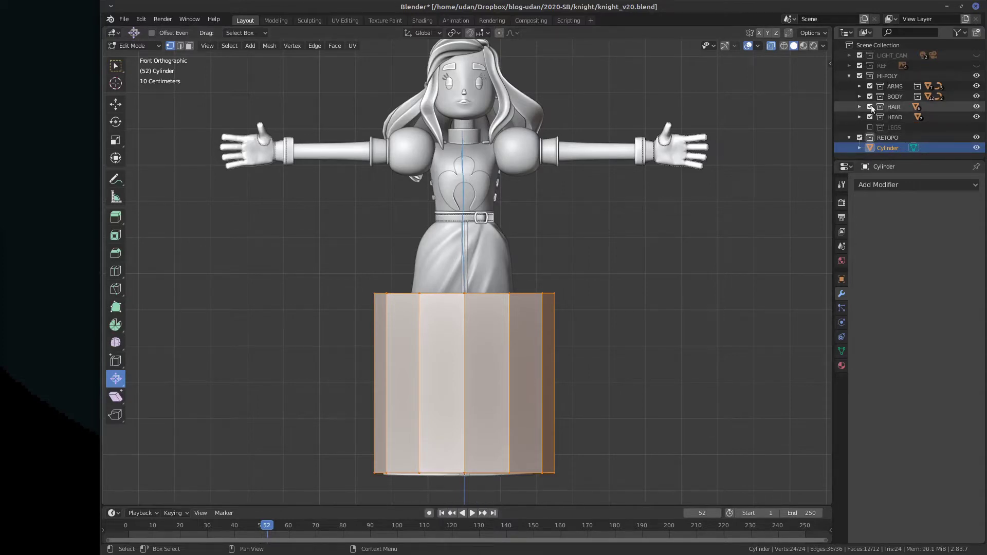
{"action": "left_click", "coordinate": [870, 106]}
{"action": "left_click", "coordinate": [870, 96]}
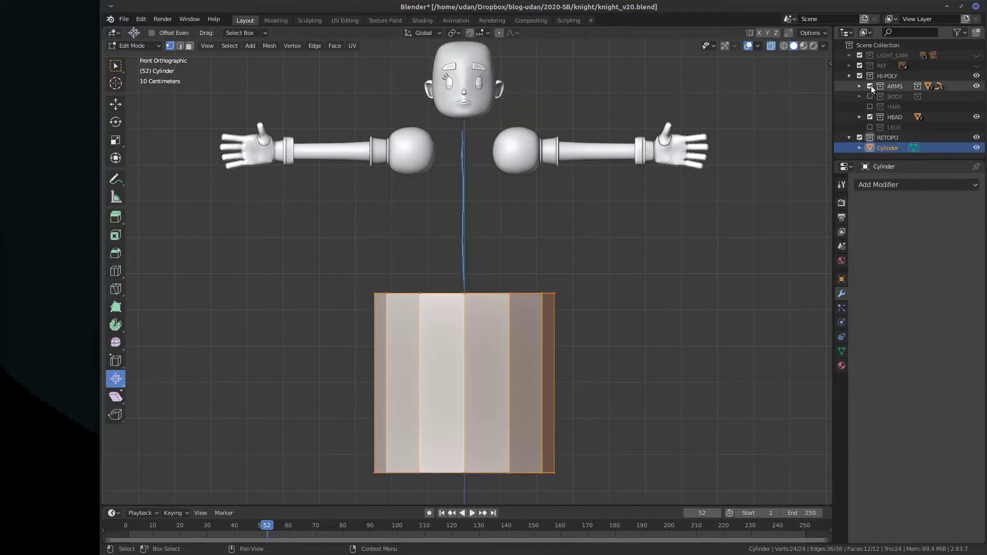
{"action": "left_click", "coordinate": [870, 97]}
{"action": "left_click", "coordinate": [870, 86]}
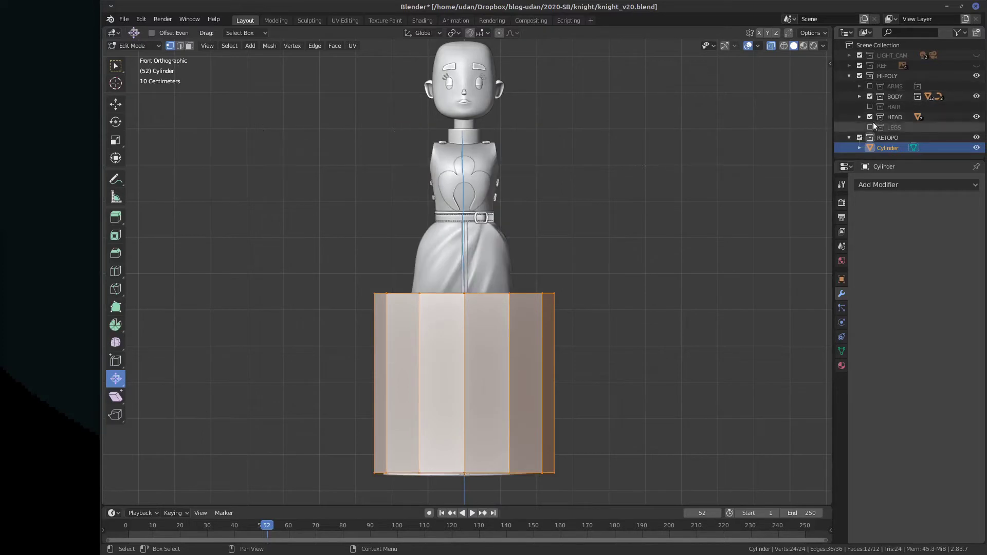
{"action": "left_click", "coordinate": [870, 117]}
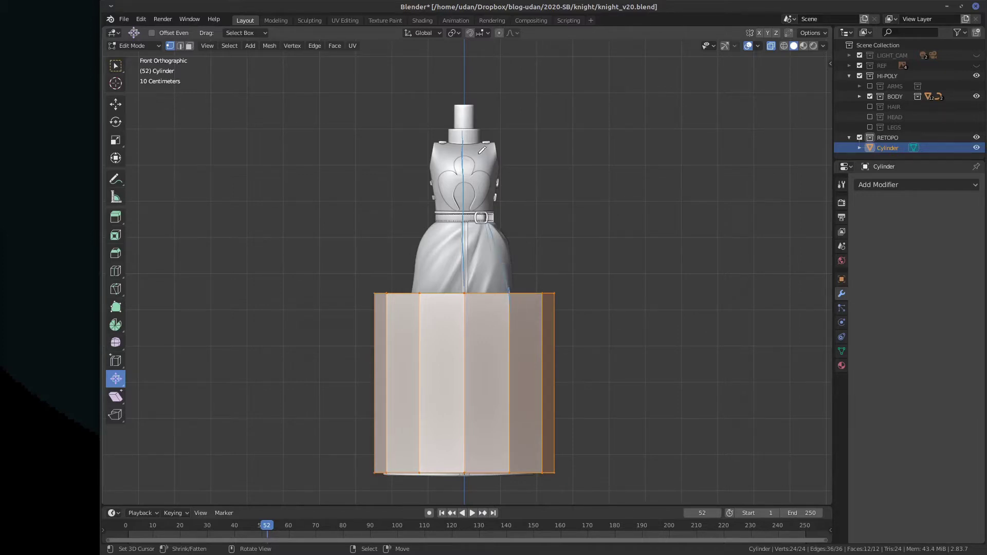
Draw annotation guide strokes down one half of the bodice and along the side of the skirt
{"action": "left_click_drag", "start_coordinate": [478, 154], "coordinate": [479, 149]}
{"action": "mouse_move", "coordinate": [539, 291]}
{"action": "left_mouse_down"}
{"action": "mouse_move", "coordinate": [499, 217]}
{"action": "mouse_move", "coordinate": [490, 147]}
{"action": "left_mouse_up"}
{"action": "mouse_move", "coordinate": [549, 284]}
{"action": "left_mouse_down"}
{"action": "mouse_move", "coordinate": [505, 149]}
{"action": "mouse_move", "coordinate": [563, 242]}
{"action": "mouse_move", "coordinate": [535, 283]}
{"action": "mouse_move", "coordinate": [465, 280]}
{"action": "mouse_move", "coordinate": [467, 202]}
{"action": "mouse_move", "coordinate": [518, 231]}
{"action": "left_mouse_up"}
{"action": "left_click_drag", "start_coordinate": [465, 143], "coordinate": [476, 204]}
{"action": "left_click_drag", "start_coordinate": [480, 142], "coordinate": [479, 218]}
{"action": "left_click_drag", "start_coordinate": [486, 139], "coordinate": [491, 218]}
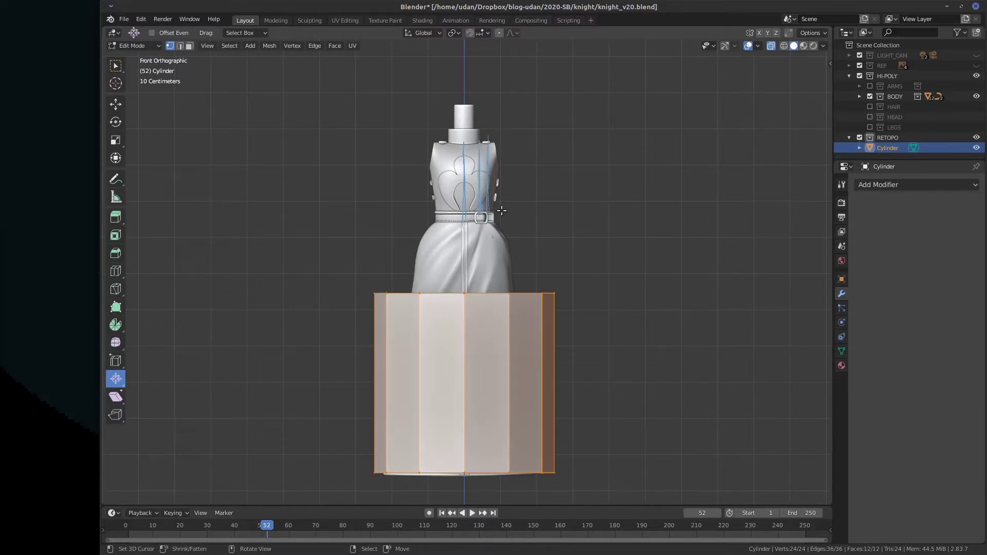
Undo the guide strokes on the torso and mark the neck with an annotation
{"action": "key", "text": "ctrl+z"}
{"action": "key", "text": "ctrl+z"}
{"action": "key", "text": "ctrl+z"}
{"action": "mouse_move", "coordinate": [466, 142]}
{"action": "left_mouse_down"}
{"action": "mouse_move", "coordinate": [475, 142]}
{"action": "mouse_move", "coordinate": [467, 92]}
{"action": "left_mouse_up"}
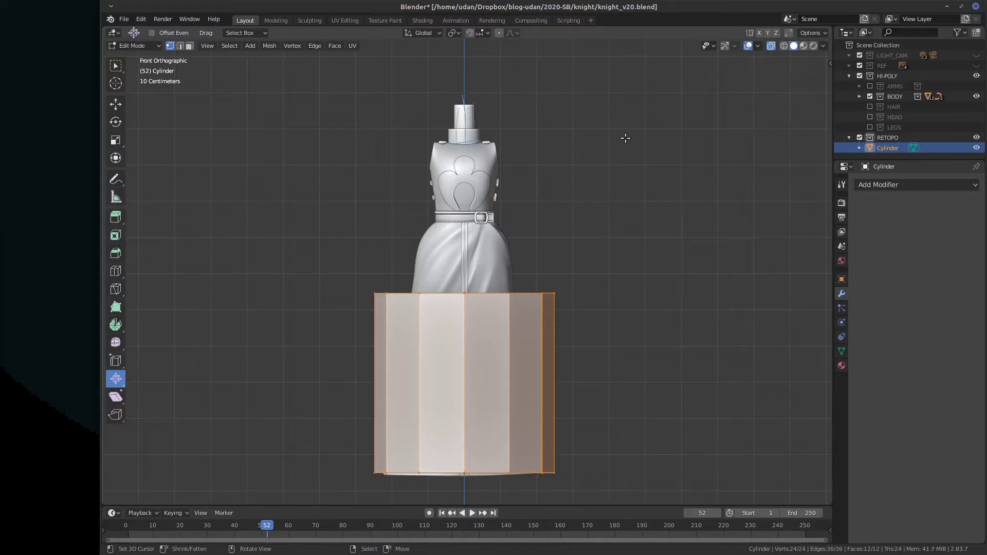
Draw an annotation circle with radial division marks beside the model, and erase it
{"action": "mouse_move", "coordinate": [625, 138]}
{"action": "left_mouse_down"}
{"action": "mouse_move", "coordinate": [629, 175]}
{"action": "mouse_move", "coordinate": [596, 183]}
{"action": "mouse_move", "coordinate": [652, 179]}
{"action": "left_mouse_up"}
{"action": "left_click_drag", "start_coordinate": [608, 142], "coordinate": [602, 134]}
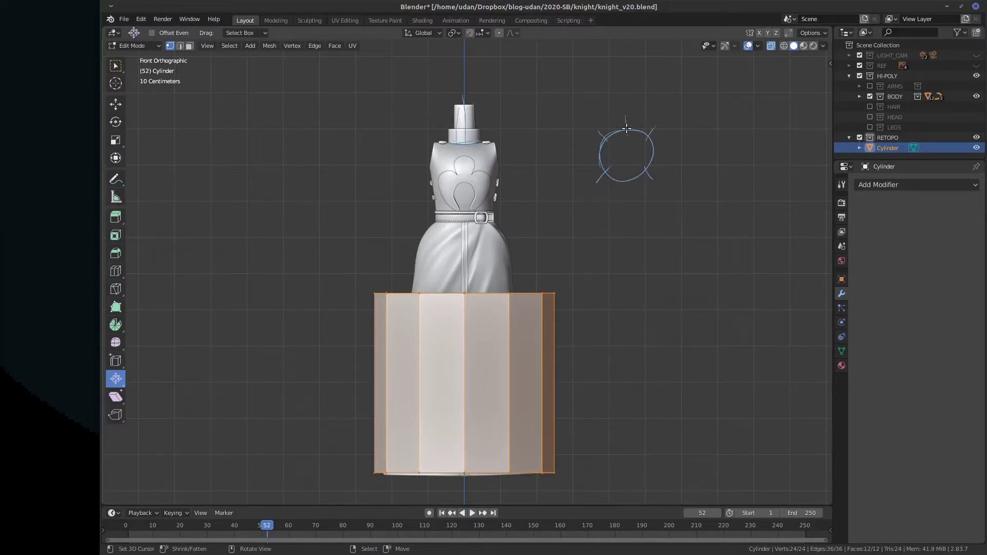
{"action": "left_click_drag", "start_coordinate": [625, 179], "coordinate": [626, 193]}
{"action": "left_click_drag", "start_coordinate": [650, 154], "coordinate": [664, 153]}
{"action": "left_click_drag", "start_coordinate": [601, 154], "coordinate": [586, 154]}
{"action": "left_click_drag", "start_coordinate": [658, 124], "coordinate": [664, 115]}
{"action": "left_click_drag", "start_coordinate": [622, 100], "coordinate": [622, 105]}
{"action": "right_click_drag", "start_coordinate": [591, 177], "coordinate": [652, 101]}
Draw a six-sided annotation outline with sideways strokes beside the model, and erase it
{"action": "mouse_move", "coordinate": [611, 150]}
{"action": "left_mouse_down"}
{"action": "mouse_move", "coordinate": [632, 122]}
{"action": "mouse_move", "coordinate": [656, 146]}
{"action": "mouse_move", "coordinate": [611, 189]}
{"action": "mouse_move", "coordinate": [641, 206]}
{"action": "mouse_move", "coordinate": [660, 156]}
{"action": "mouse_move", "coordinate": [576, 171]}
{"action": "mouse_move", "coordinate": [604, 175]}
{"action": "left_mouse_up"}
{"action": "mouse_move", "coordinate": [642, 170]}
{"action": "left_mouse_down"}
{"action": "mouse_move", "coordinate": [669, 167]}
{"action": "mouse_move", "coordinate": [684, 181]}
{"action": "left_mouse_up"}
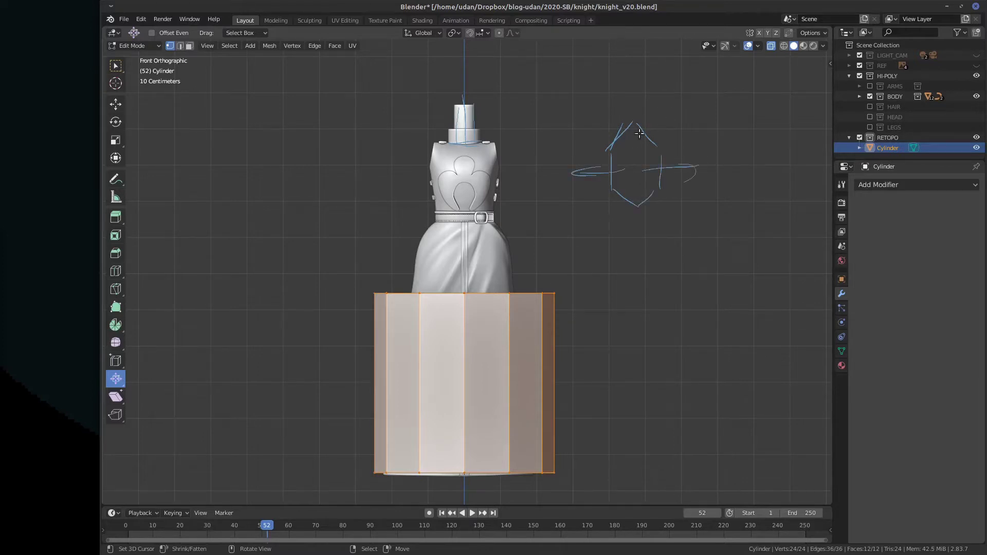
{"action": "mouse_move", "coordinate": [639, 133]}
{"action": "right_mouse_down"}
{"action": "mouse_move", "coordinate": [652, 126]}
{"action": "mouse_move", "coordinate": [617, 203]}
{"action": "mouse_move", "coordinate": [673, 169]}
{"action": "right_mouse_up"}
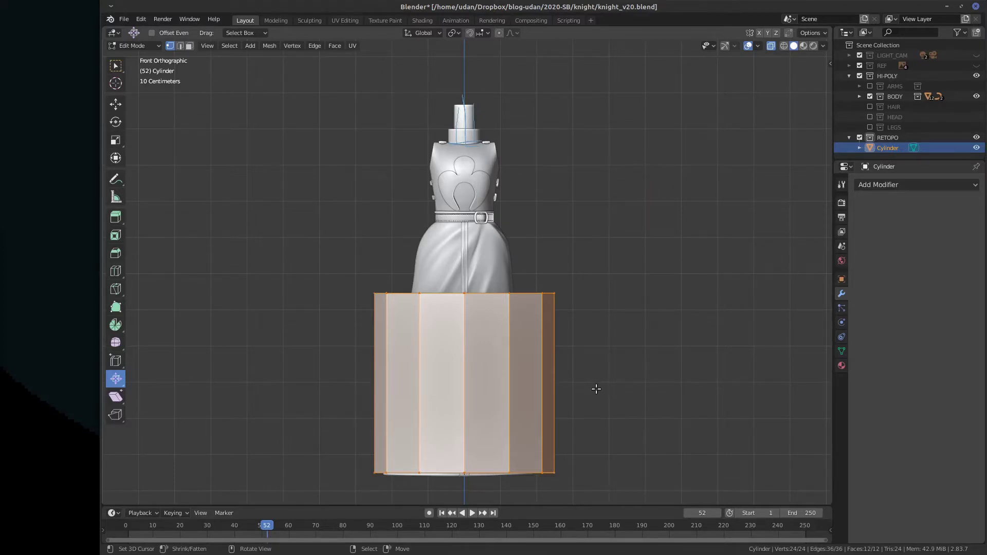
{"action": "key", "text": "KP_3"}
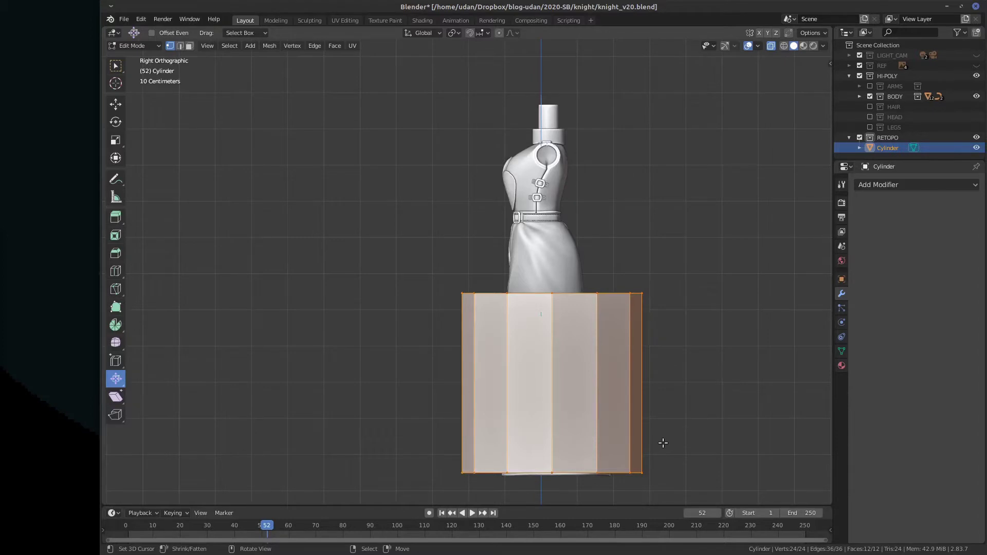
{"action": "key", "text": "KP_1"}
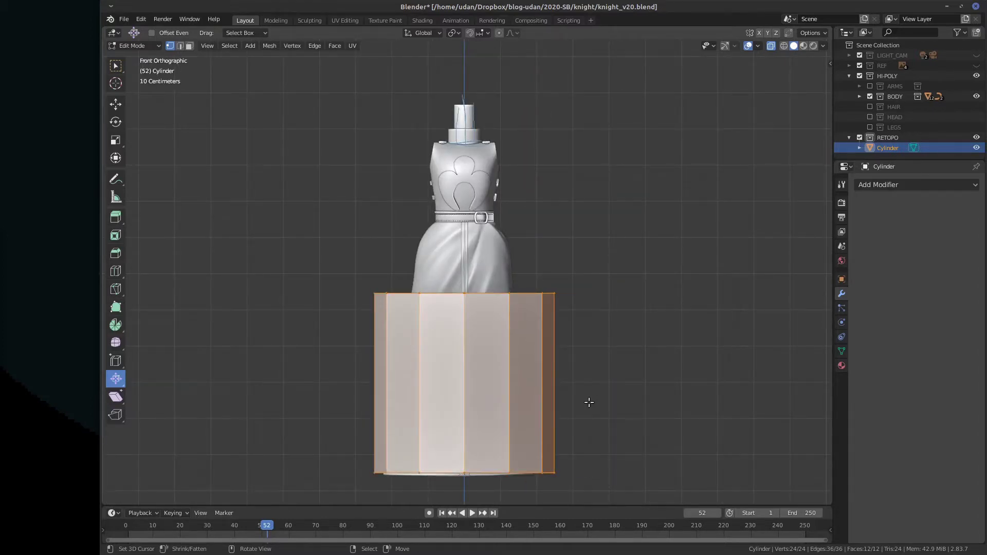
{"action": "middle_click_drag", "start_coordinate": [615, 390], "coordinate": [635, 335], "text": "shift"}
{"action": "key", "text": "KP_3"}
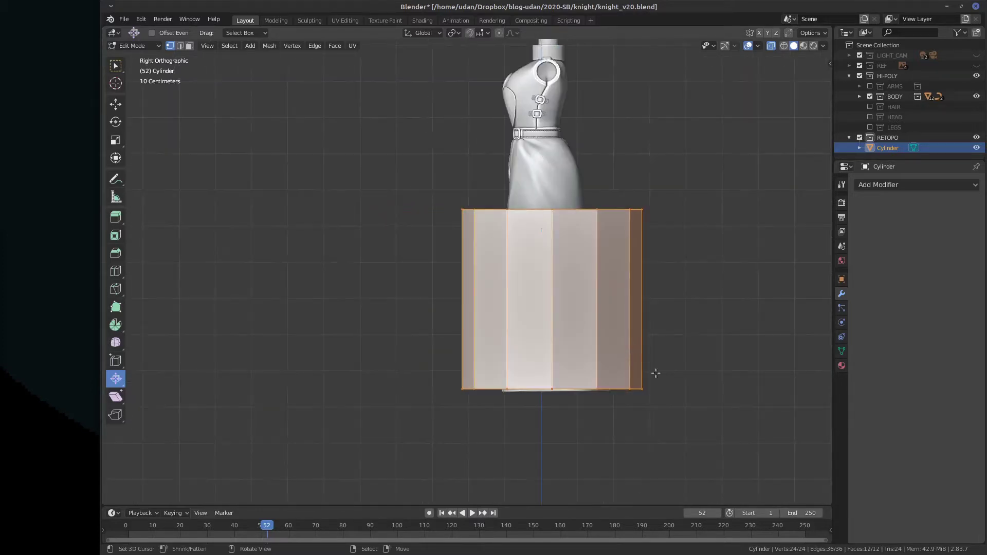
{"action": "key", "text": "KP_1"}
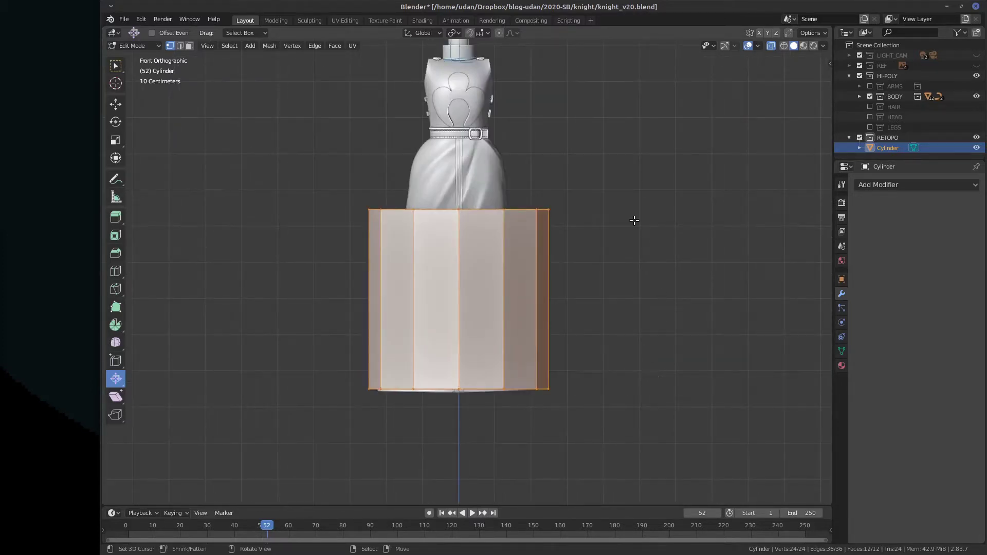
{"action": "middle_click_drag", "start_coordinate": [638, 274], "coordinate": [604, 316], "text": "shift"}
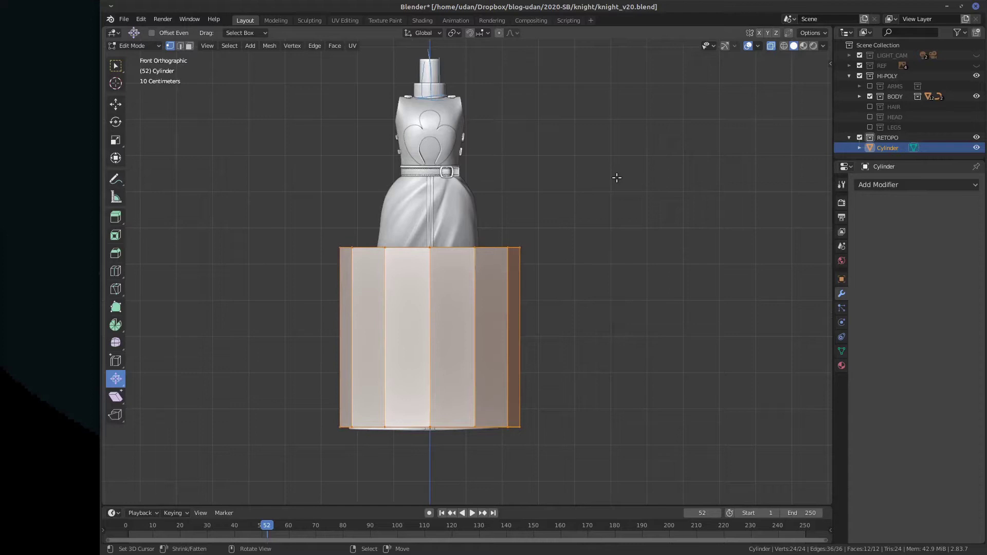
Add a Shrinkwrap modifier to the cylinder
{"action": "left_click", "coordinate": [887, 184]}
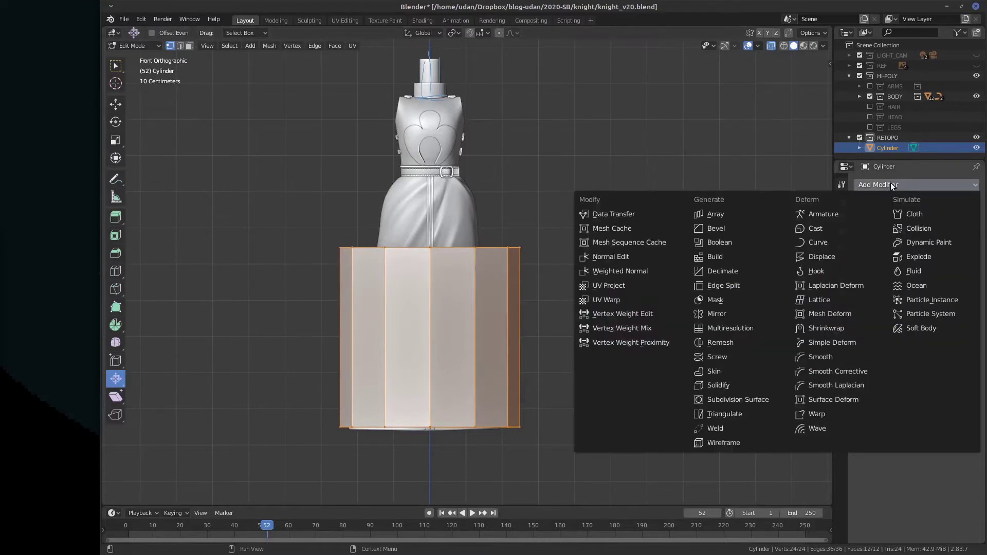
{"action": "left_click", "coordinate": [819, 330]}
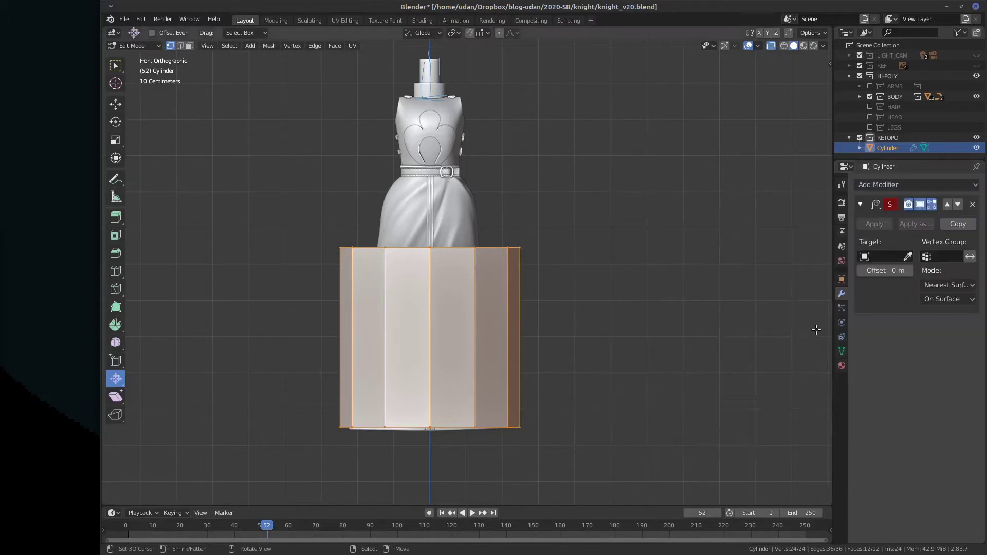
Set the Shrinkwrap target to SKIRT_cloth and show the modifier's result on the editing cage
{"action": "left_click", "coordinate": [878, 257]}
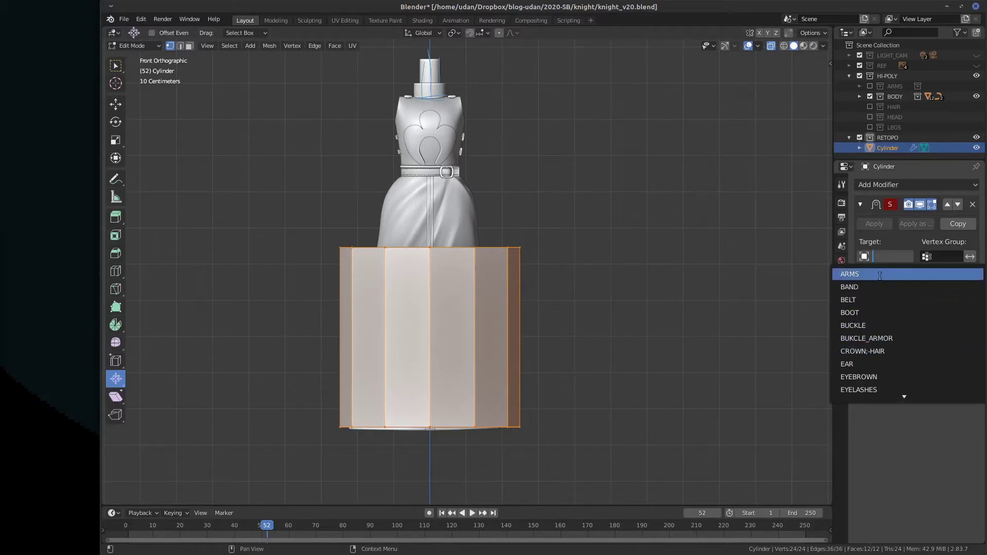
{"action": "type", "text": "sk"}
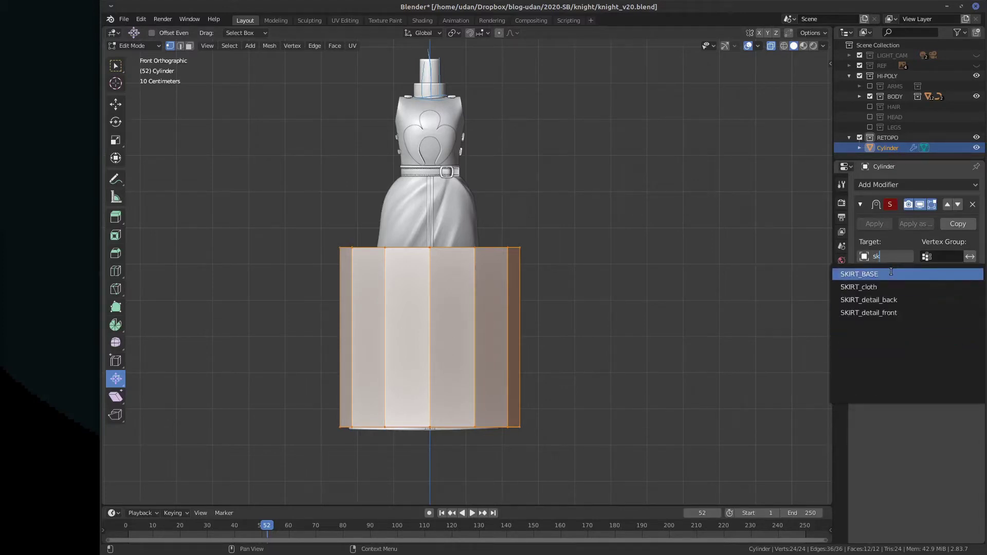
{"action": "left_click", "coordinate": [895, 287]}
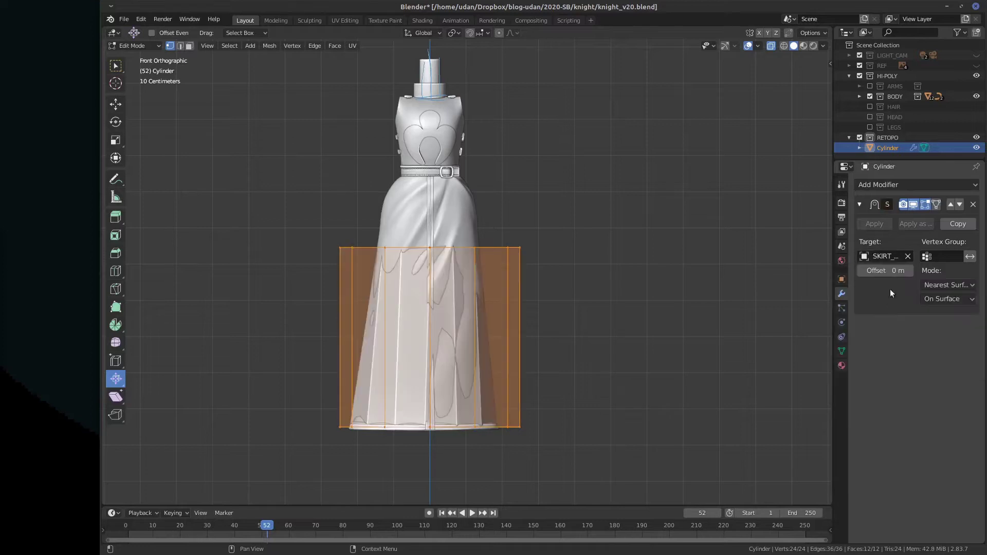
{"action": "left_click", "coordinate": [937, 204]}
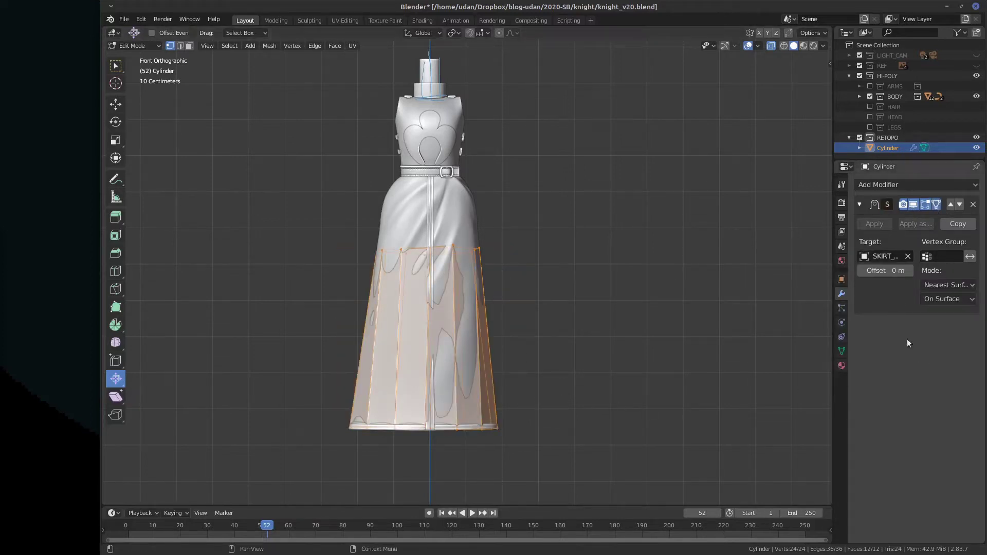
Lower the cylinder's upper edge loop about 0.32 m toward the skirt hem and widen the modifier settings area
{"action": "left_click", "coordinate": [451, 246], "text": "alt"}
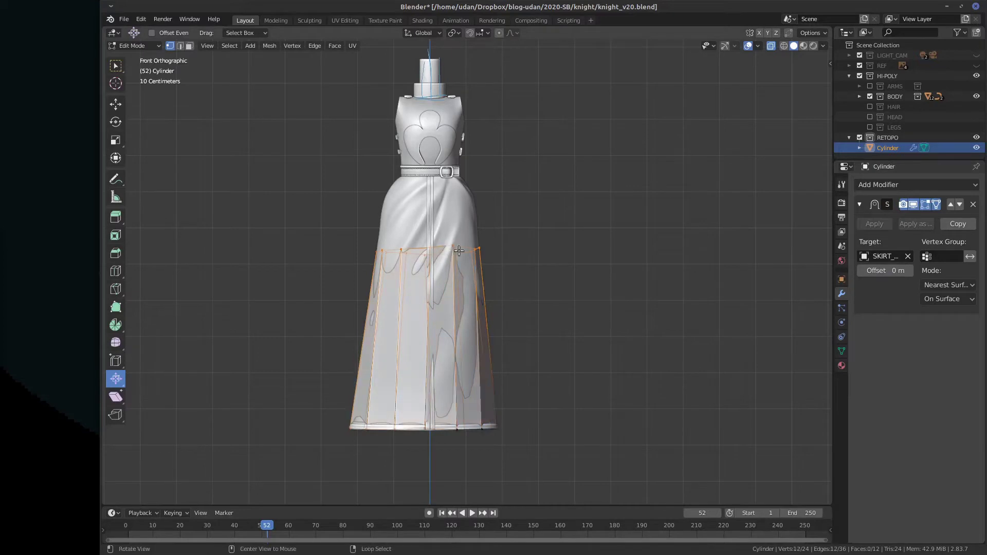
{"action": "key", "text": "g"}
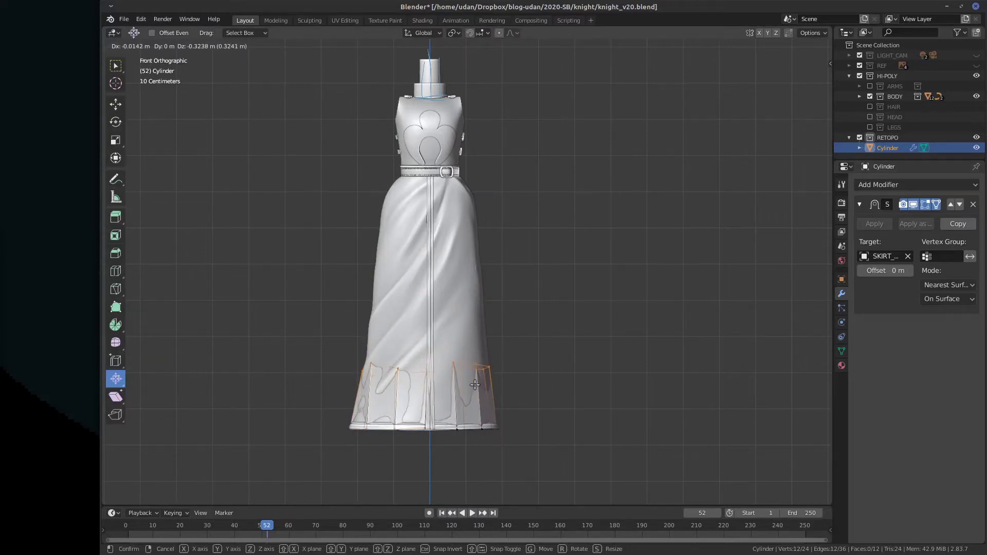
{"action": "left_click", "coordinate": [476, 386]}
{"action": "middle_click_drag", "start_coordinate": [566, 380], "coordinate": [709, 353]}
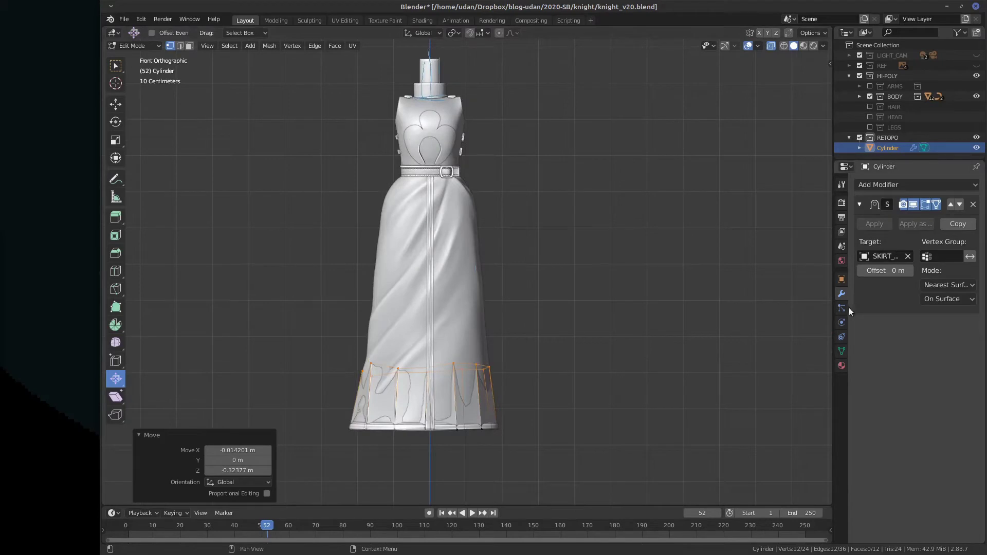
{"action": "left_click_drag", "start_coordinate": [833, 335], "coordinate": [779, 337]}
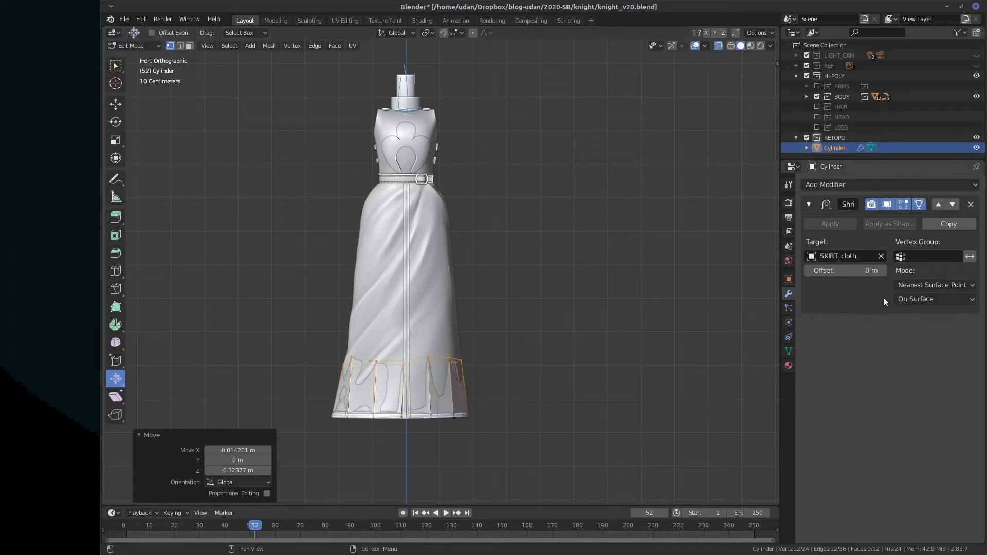
Try a Shrinkwrap offset of 0.01 m and reset it to 0
{"action": "left_click_drag", "start_coordinate": [857, 273], "coordinate": [864, 269]}
{"action": "left_click", "coordinate": [865, 269]}
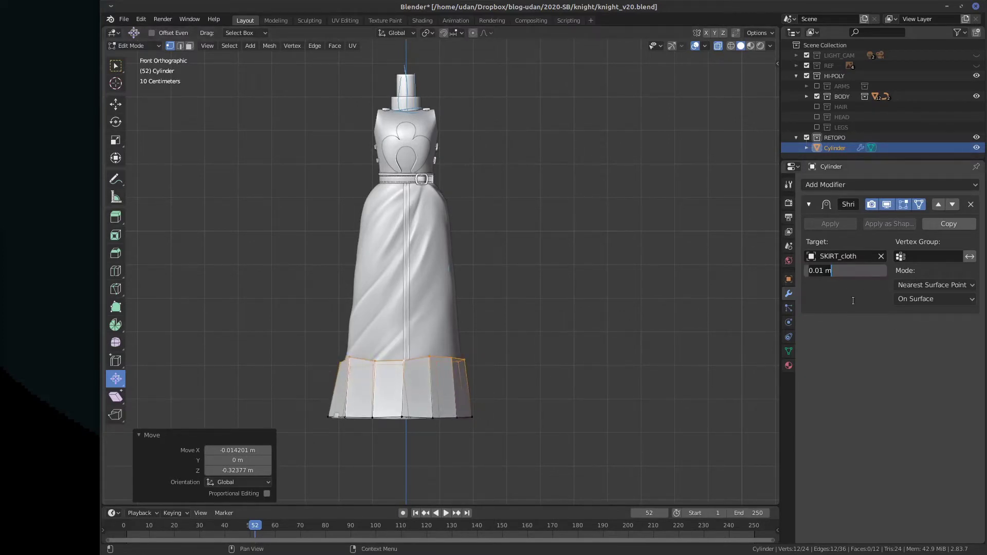
{"action": "type", "text": "0"}
{"action": "key", "text": "Return"}
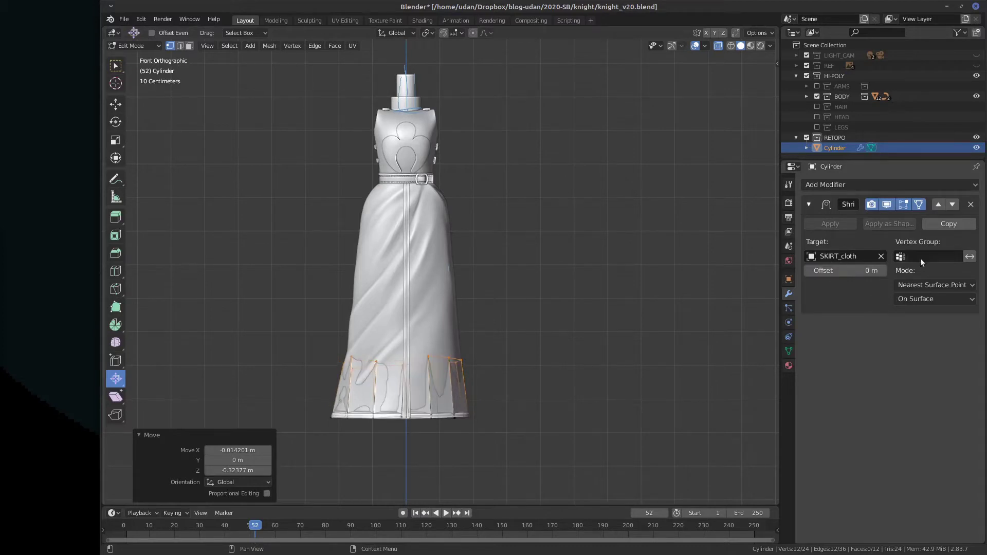
Try the Nearest Vertex and Target Normal Project wrap modes on the Shrinkwrap modifier
{"action": "left_click", "coordinate": [935, 285]}
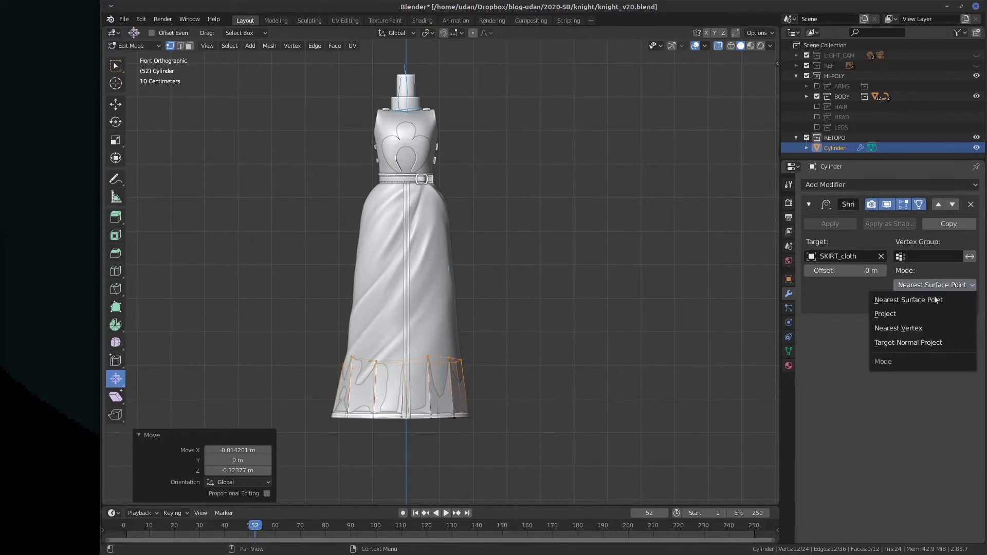
{"action": "left_click", "coordinate": [928, 328]}
{"action": "left_click", "coordinate": [931, 286]}
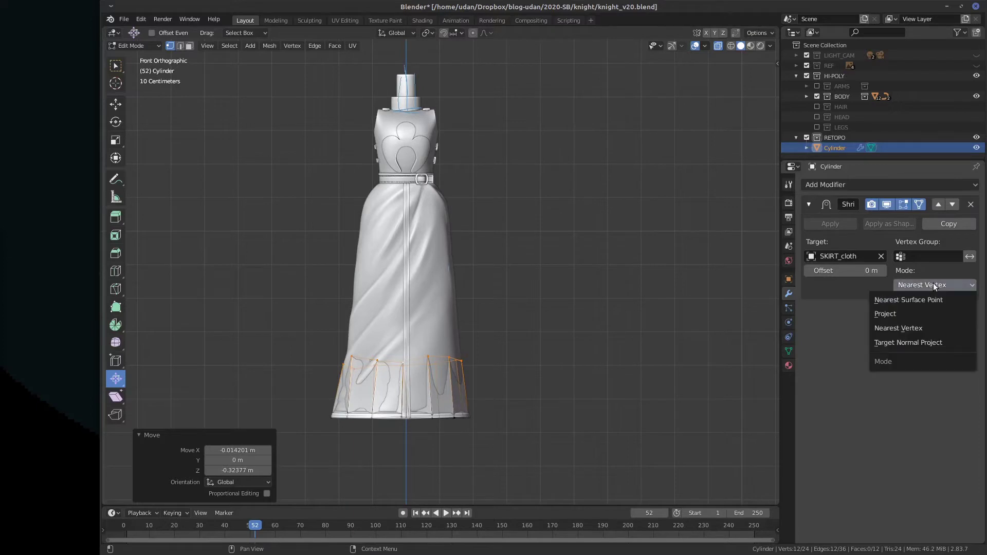
{"action": "left_click", "coordinate": [930, 343]}
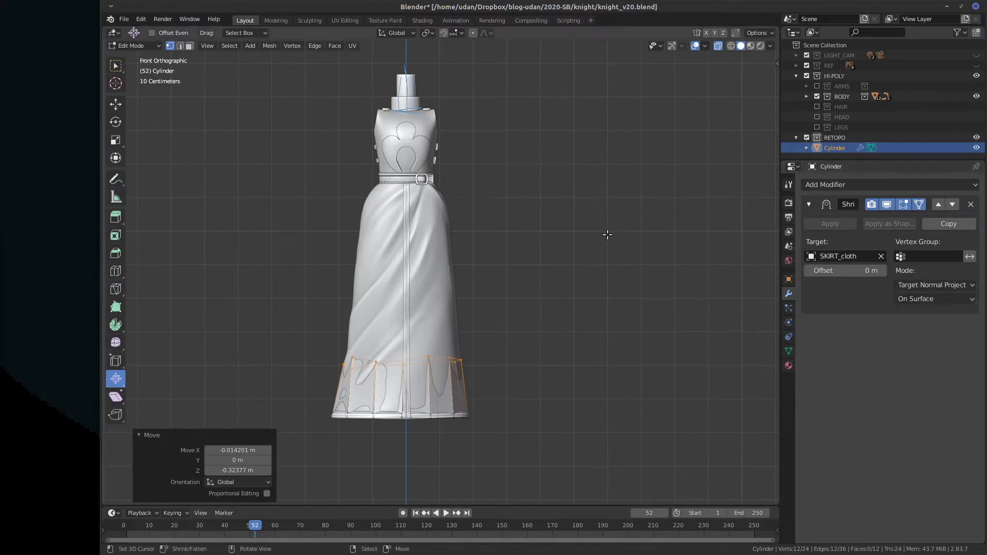
Sketch annotation points and a connecting line beside the model, and set the wrap mode to Nearest Surface Point
{"action": "left_click_drag", "start_coordinate": [621, 196], "coordinate": [620, 198]}
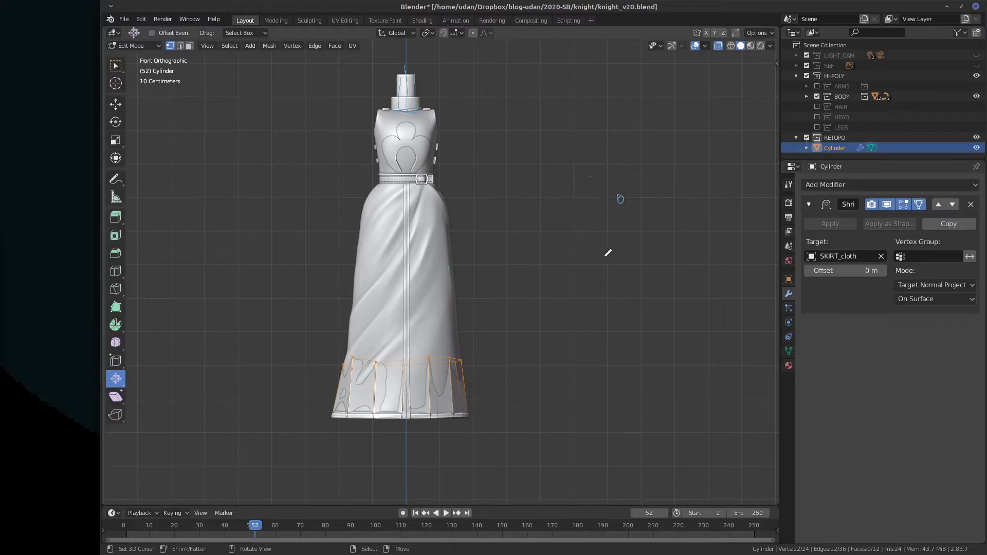
{"action": "mouse_move", "coordinate": [605, 256]}
{"action": "left_mouse_down"}
{"action": "mouse_move", "coordinate": [593, 171]}
{"action": "mouse_move", "coordinate": [600, 264]}
{"action": "left_mouse_up"}
{"action": "left_click", "coordinate": [948, 285]}
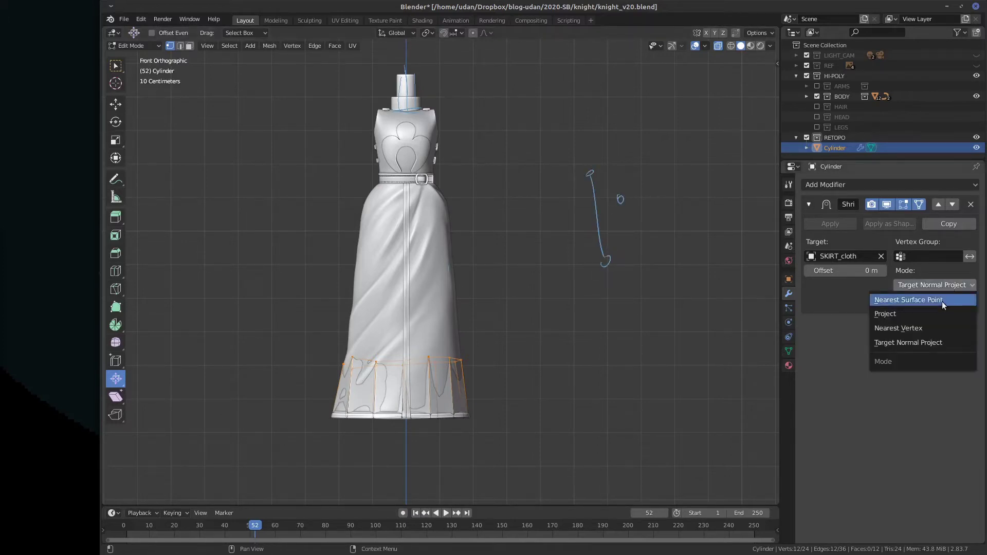
{"action": "left_click", "coordinate": [942, 302]}
{"action": "left_click_drag", "start_coordinate": [619, 199], "coordinate": [592, 203]}
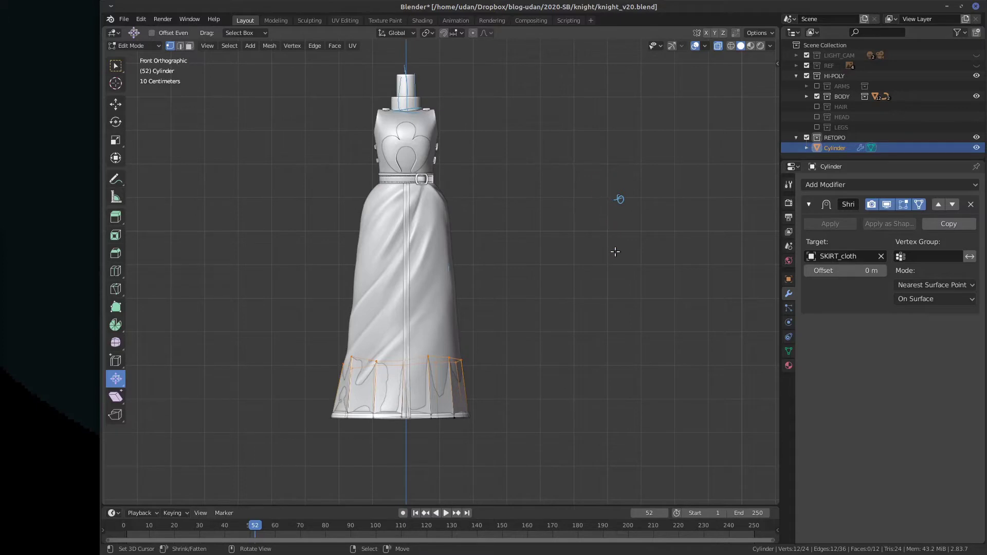
Set the wrap mode to Nearest Vertex and sketch temporary annotation strokes beside the model
{"action": "left_click", "coordinate": [934, 284]}
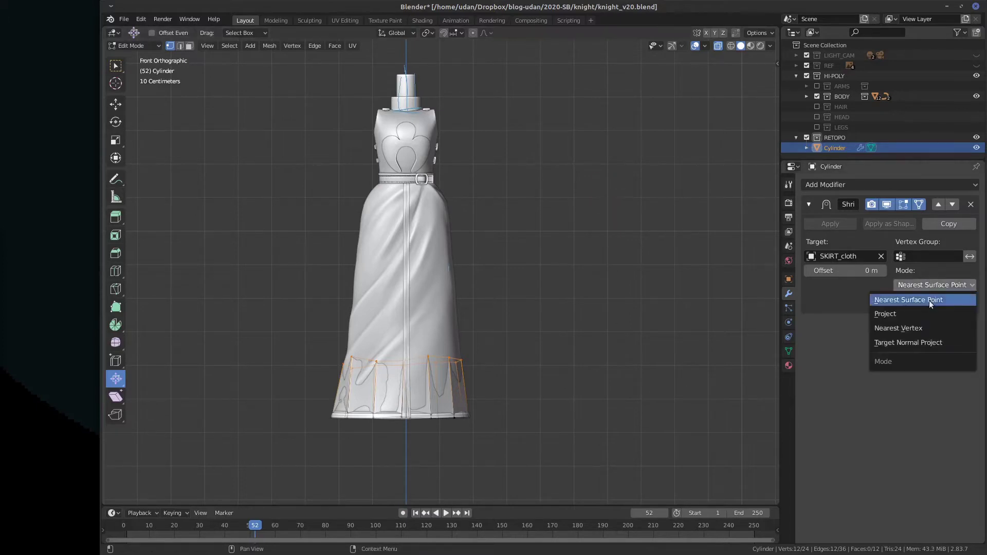
{"action": "left_click", "coordinate": [927, 330]}
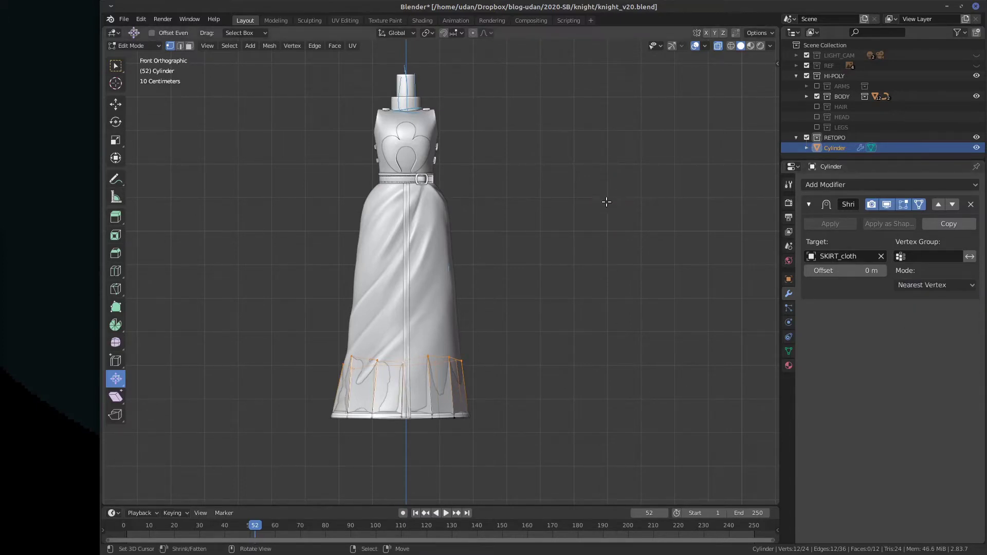
{"action": "left_click_drag", "start_coordinate": [607, 211], "coordinate": [611, 282]}
{"action": "left_click_drag", "start_coordinate": [657, 241], "coordinate": [623, 220]}
Set the wrap mode to Target Normal Project, and draw and erase a vertical annotation line with directional arrows beside the model
{"action": "left_click", "coordinate": [934, 285]}
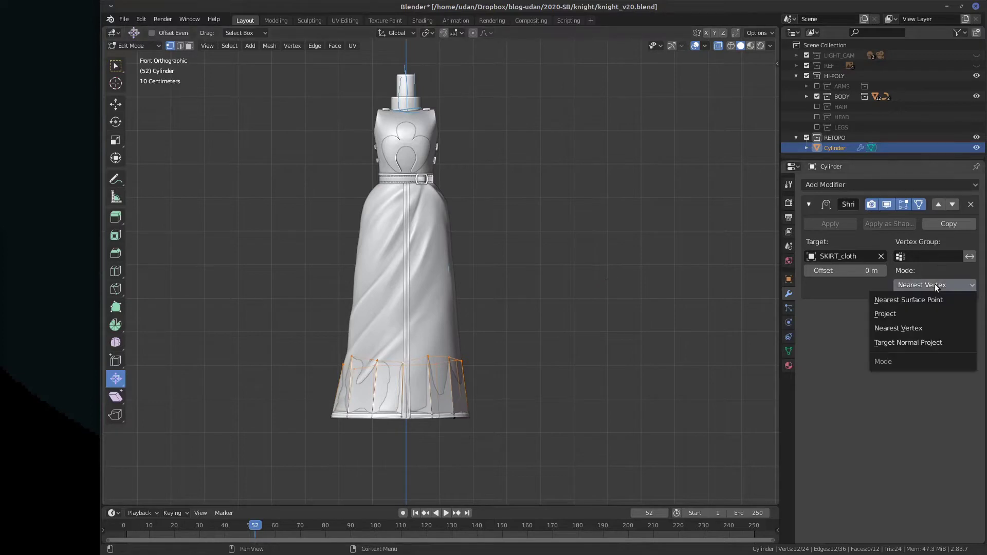
{"action": "left_click", "coordinate": [940, 344]}
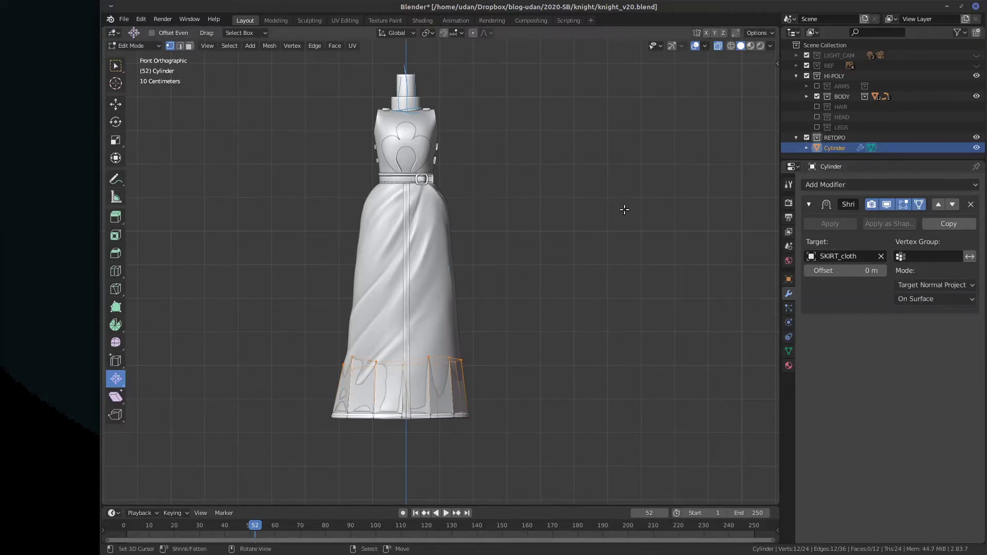
{"action": "left_click_drag", "start_coordinate": [623, 239], "coordinate": [625, 321]}
{"action": "mouse_move", "coordinate": [623, 211]}
{"action": "left_mouse_down"}
{"action": "mouse_move", "coordinate": [600, 210]}
{"action": "mouse_move", "coordinate": [627, 185]}
{"action": "mouse_move", "coordinate": [646, 214]}
{"action": "left_mouse_up"}
{"action": "left_click", "coordinate": [935, 300]}
{"action": "mouse_move", "coordinate": [623, 260]}
{"action": "left_mouse_down"}
{"action": "mouse_move", "coordinate": [583, 262]}
{"action": "mouse_move", "coordinate": [599, 271]}
{"action": "left_mouse_up"}
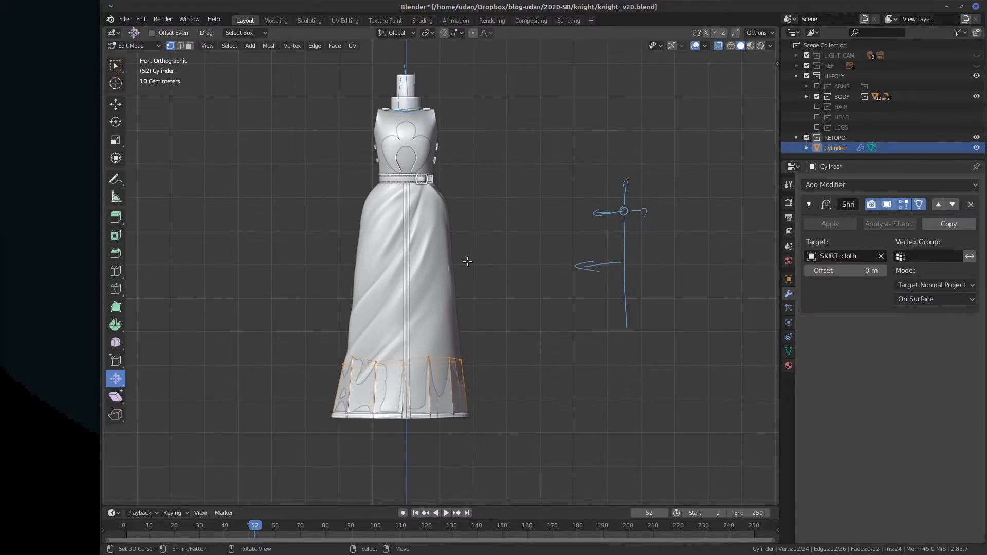
{"action": "right_click_drag", "start_coordinate": [623, 186], "coordinate": [630, 332]}
{"action": "mouse_move", "coordinate": [614, 201]}
{"action": "right_mouse_down"}
{"action": "mouse_move", "coordinate": [582, 282]}
{"action": "mouse_move", "coordinate": [646, 212]}
{"action": "right_mouse_up"}
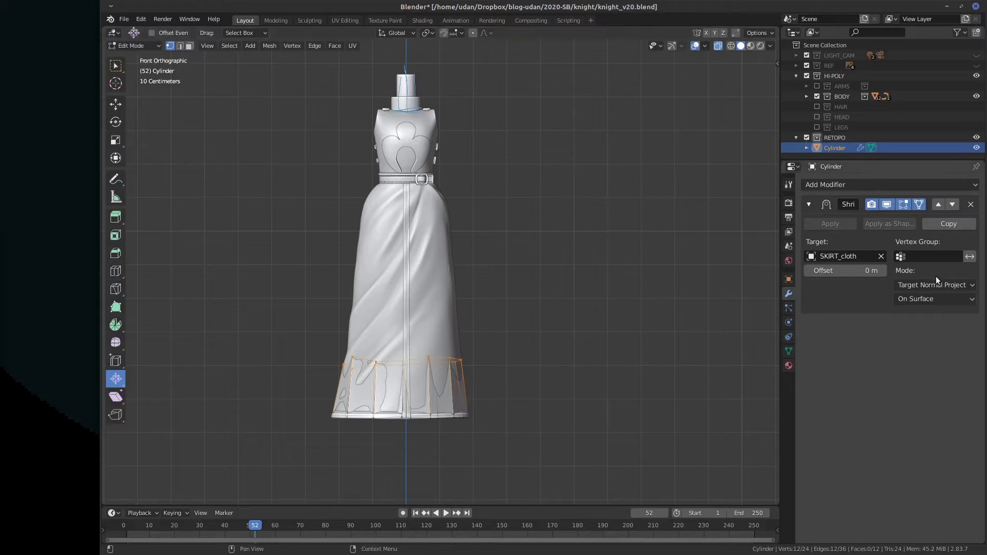
Set the wrap mode to Project and draw a vertical double-headed annotation arrow beside the model
{"action": "left_click", "coordinate": [935, 298]}
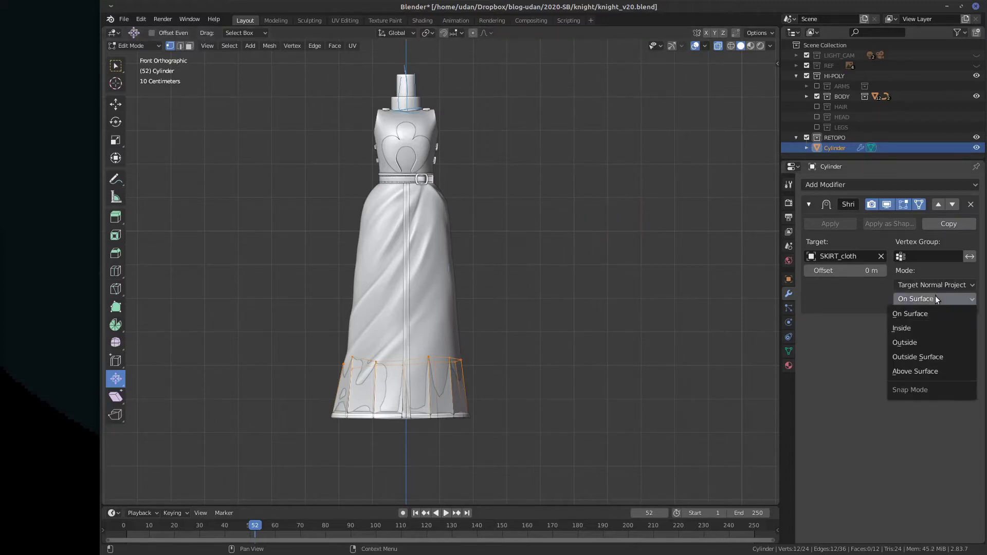
{"action": "left_click", "coordinate": [935, 284]}
{"action": "left_click", "coordinate": [930, 314]}
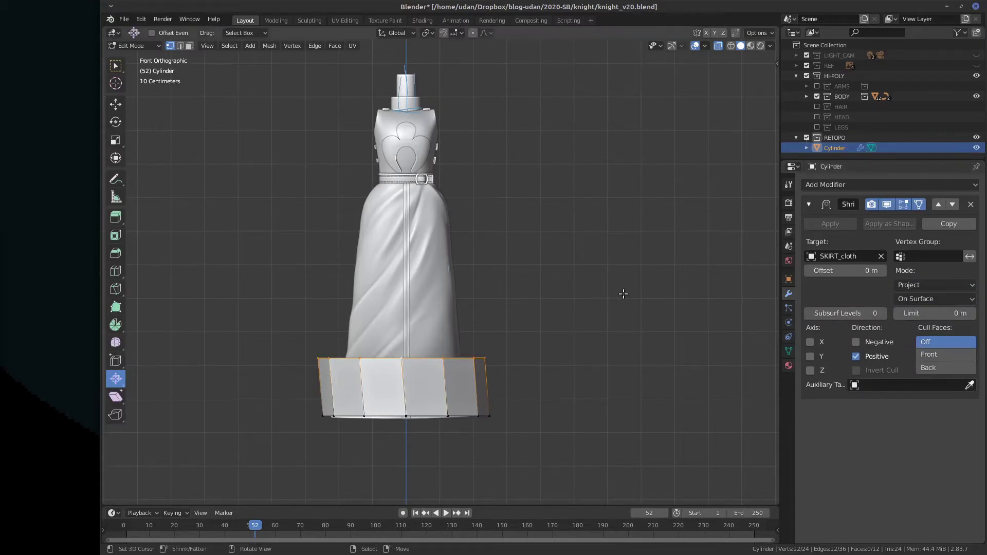
{"action": "mouse_move", "coordinate": [633, 255]}
{"action": "left_mouse_down"}
{"action": "mouse_move", "coordinate": [636, 186]}
{"action": "mouse_move", "coordinate": [637, 332]}
{"action": "left_mouse_up"}
{"action": "left_click_drag", "start_coordinate": [632, 303], "coordinate": [641, 311]}
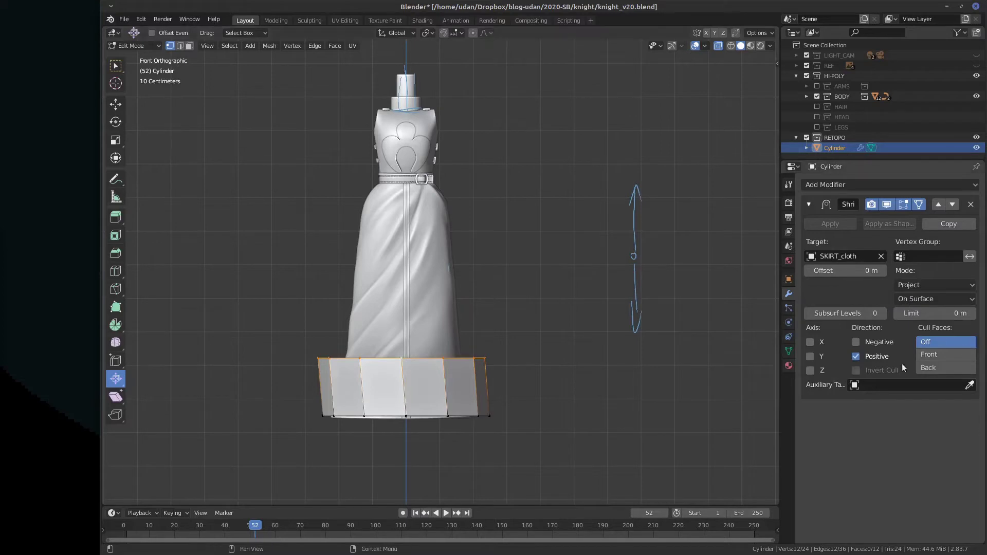
Switch off both the Negative and Positive projection directions and shrink the selected edge loop by about 0.006 m
{"action": "left_click", "coordinate": [855, 343]}
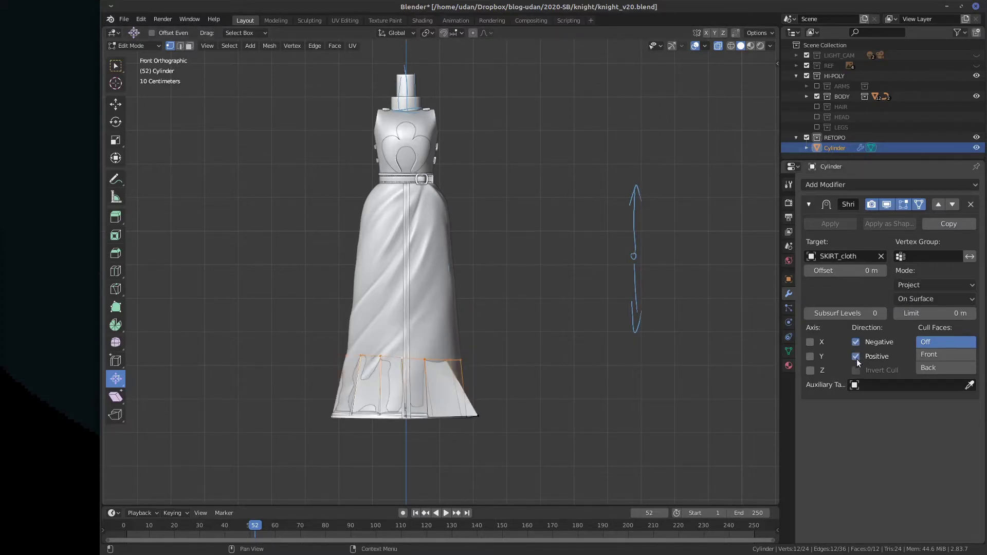
{"action": "left_click_drag", "start_coordinate": [855, 357], "coordinate": [856, 342]}
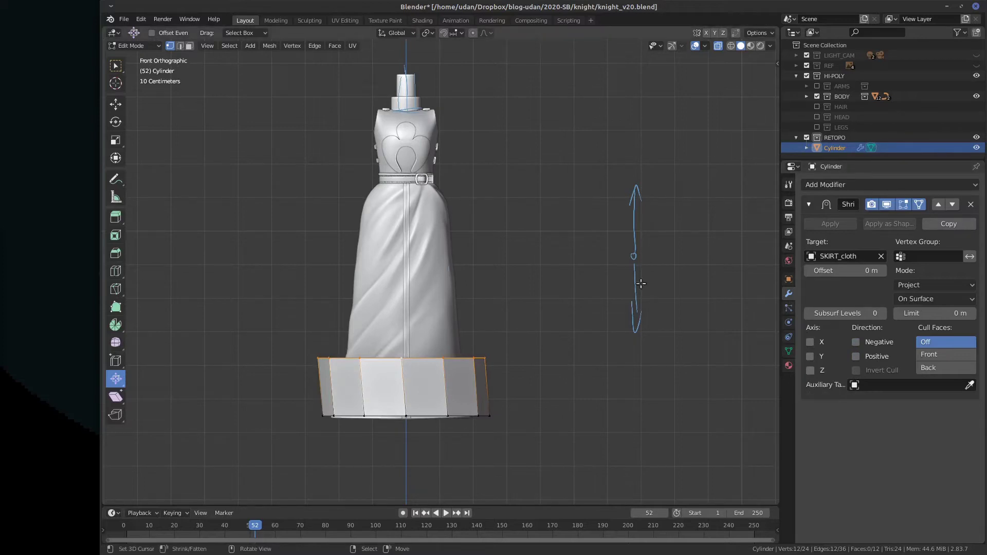
{"action": "key", "text": "alt+s"}
{"action": "left_click", "coordinate": [594, 252]}
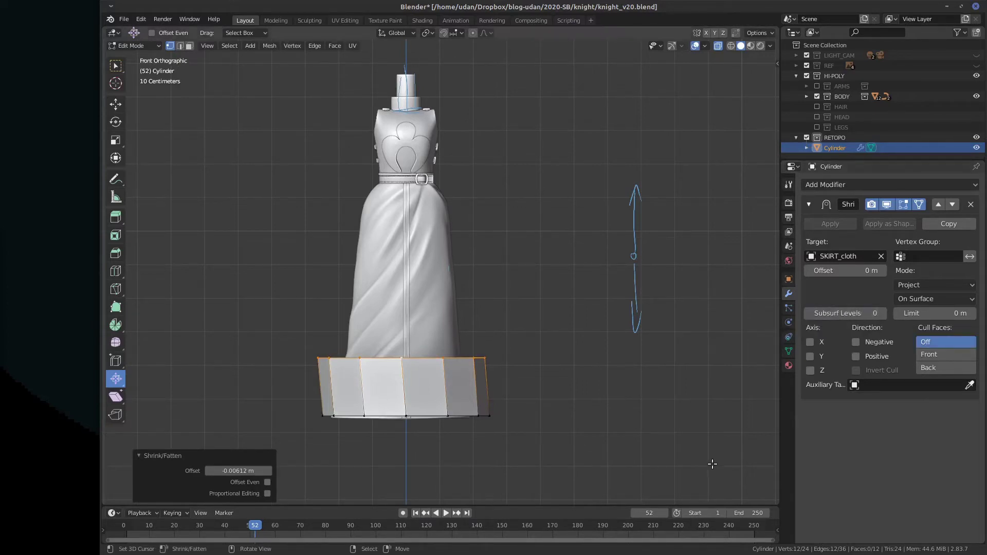
Draw a curved annotation profile with vertex circles and straight segments beside the model, and erase all the strokes
{"action": "left_click_drag", "start_coordinate": [549, 212], "coordinate": [571, 333]}
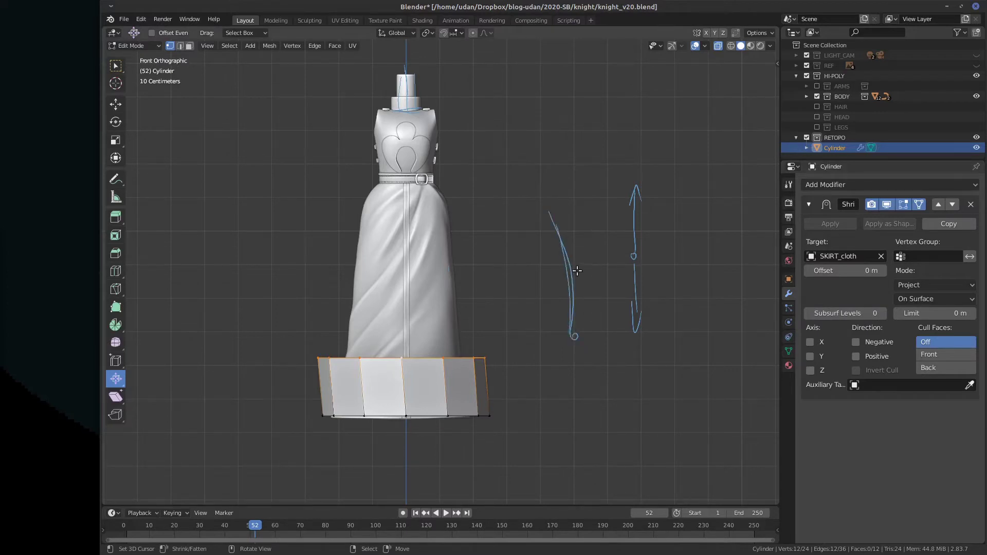
{"action": "left_click_drag", "start_coordinate": [549, 212], "coordinate": [555, 220]}
{"action": "left_click_drag", "start_coordinate": [572, 305], "coordinate": [572, 303]}
{"action": "left_click_drag", "start_coordinate": [604, 336], "coordinate": [604, 263]}
{"action": "left_click_drag", "start_coordinate": [594, 204], "coordinate": [602, 245]}
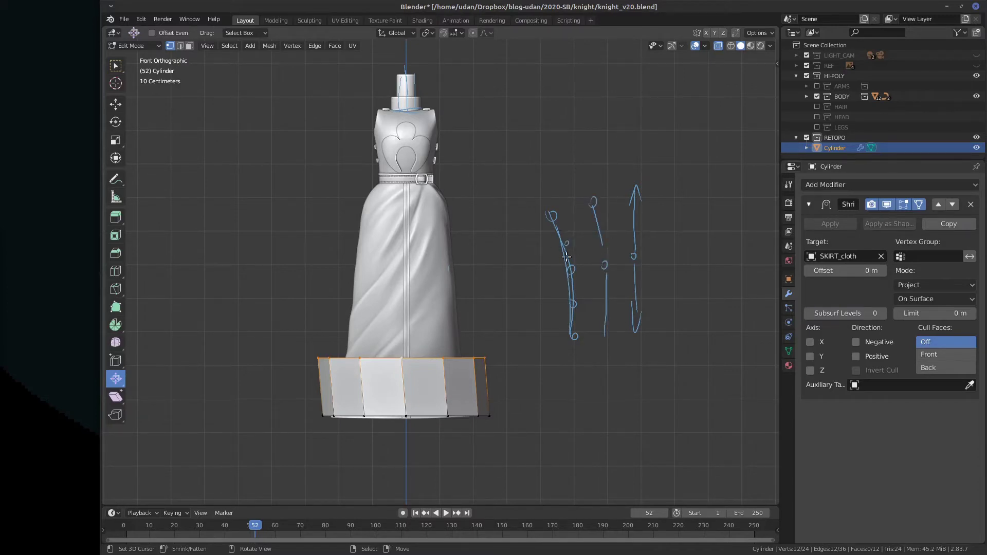
{"action": "left_click_drag", "start_coordinate": [552, 218], "coordinate": [564, 277]}
{"action": "left_click_drag", "start_coordinate": [552, 211], "coordinate": [576, 343], "text": "ctrl"}
{"action": "mouse_move", "coordinate": [594, 297]}
{"action": "left_mouse_down", "text": "ctrl"}
{"action": "mouse_move", "coordinate": [599, 277]}
{"action": "mouse_move", "coordinate": [637, 298]}
{"action": "mouse_move", "coordinate": [615, 311]}
{"action": "left_mouse_up", "text": "ctrl"}
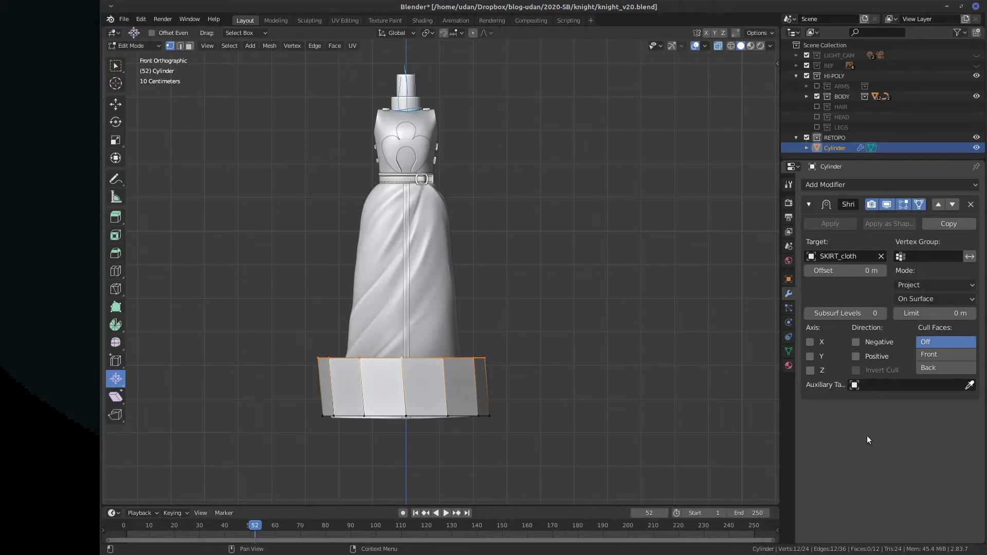
Look through the Shrinkwrap snap modes, keeping On Surface, check the auxiliary target, and toggle the Negative direction on and off
{"action": "left_click", "coordinate": [925, 298]}
{"action": "left_click", "coordinate": [923, 311]}
{"action": "left_click", "coordinate": [880, 385]}
{"action": "left_click", "coordinate": [856, 342]}
{"action": "left_click", "coordinate": [856, 342]}
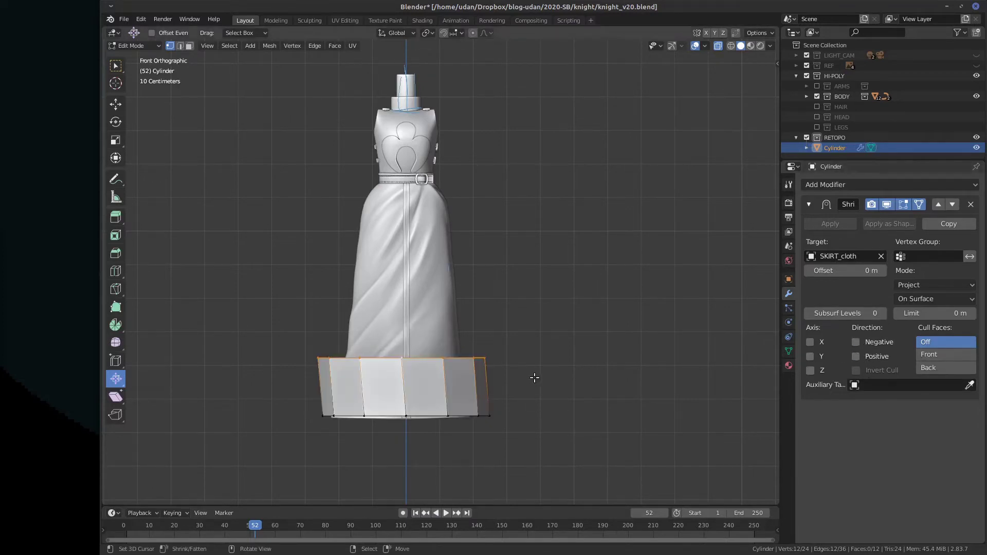
Shift the cylinder's upper edge loop about 0.015 m along X and enable the Negative projection direction
{"action": "key", "text": "g"}
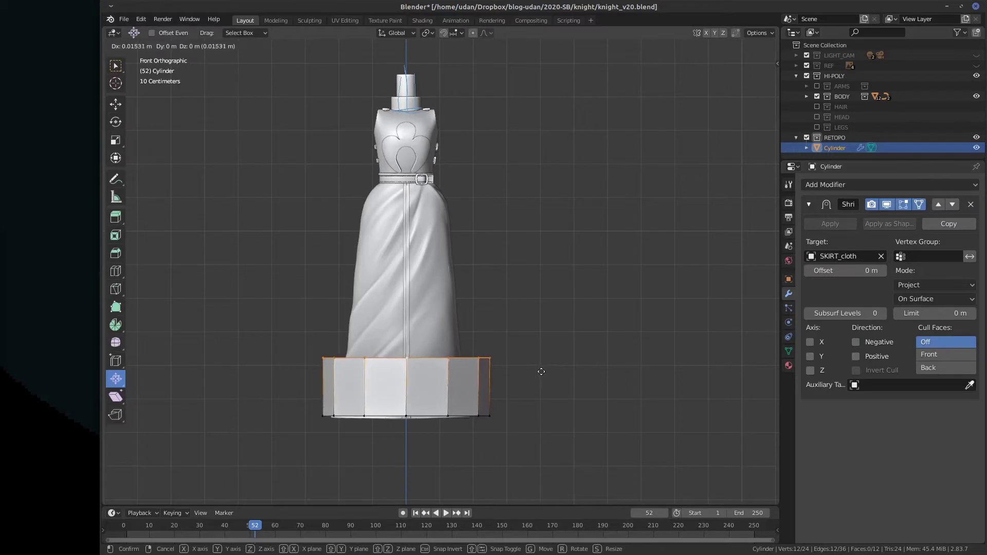
{"action": "left_click", "coordinate": [532, 371]}
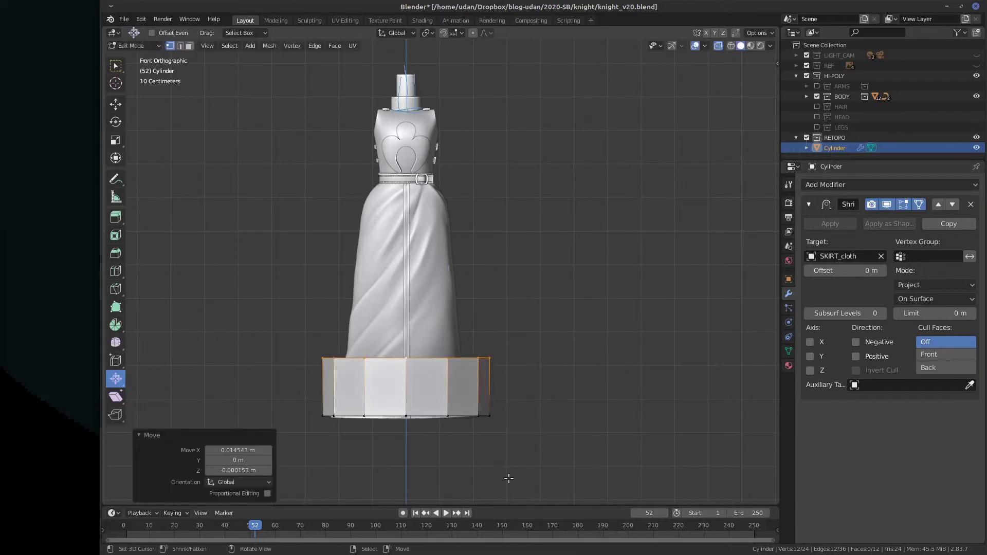
{"action": "left_click", "coordinate": [856, 342]}
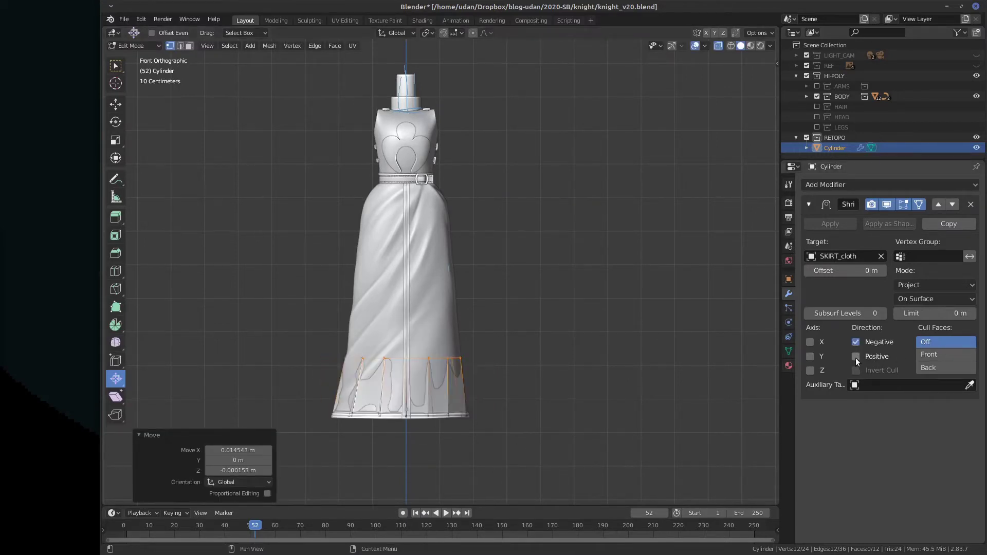
Enable the Positive projection direction in the Shrinkwrap modifier alongside Negative
{"action": "left_click", "coordinate": [856, 357]}
{"action": "middle_click_drag", "start_coordinate": [602, 410], "coordinate": [588, 357]}
{"action": "middle_click_drag", "start_coordinate": [610, 412], "coordinate": [568, 405]}
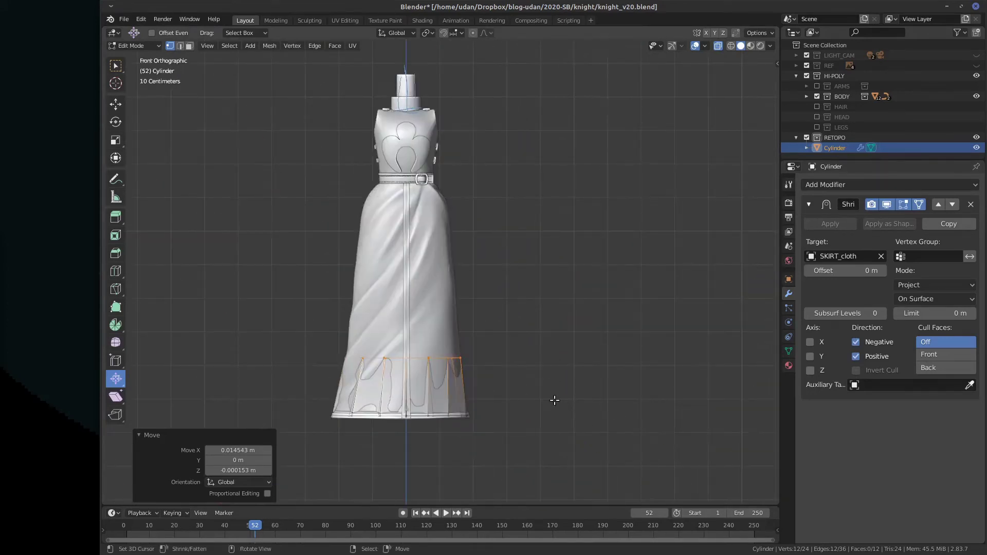
Draw two curved annotation profiles and an arrow beside the skirt, and erase the strokes
{"action": "scroll", "coordinate": [524, 397], "scroll_direction": "up", "scroll_amount": 2}
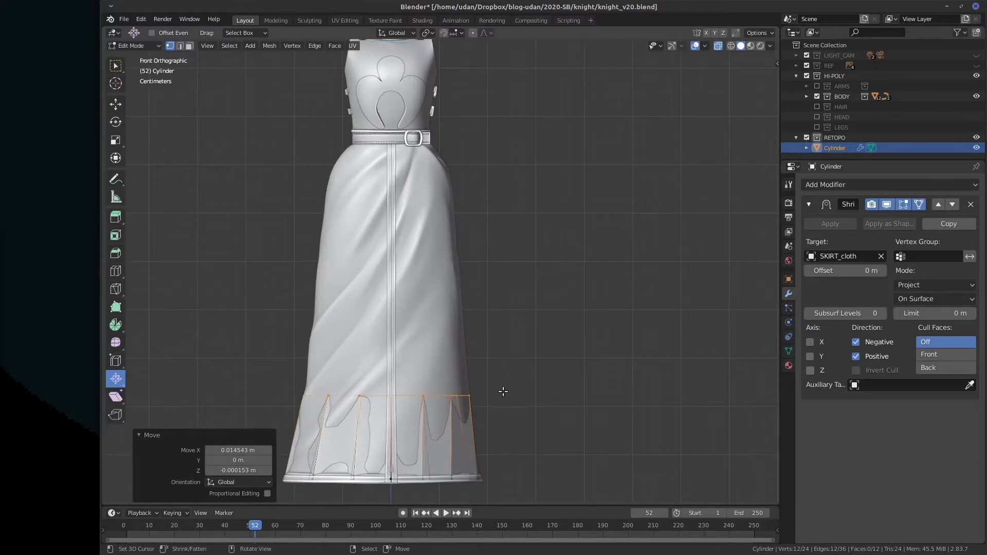
{"action": "middle_click_drag", "start_coordinate": [503, 392], "coordinate": [611, 347], "text": "shift"}
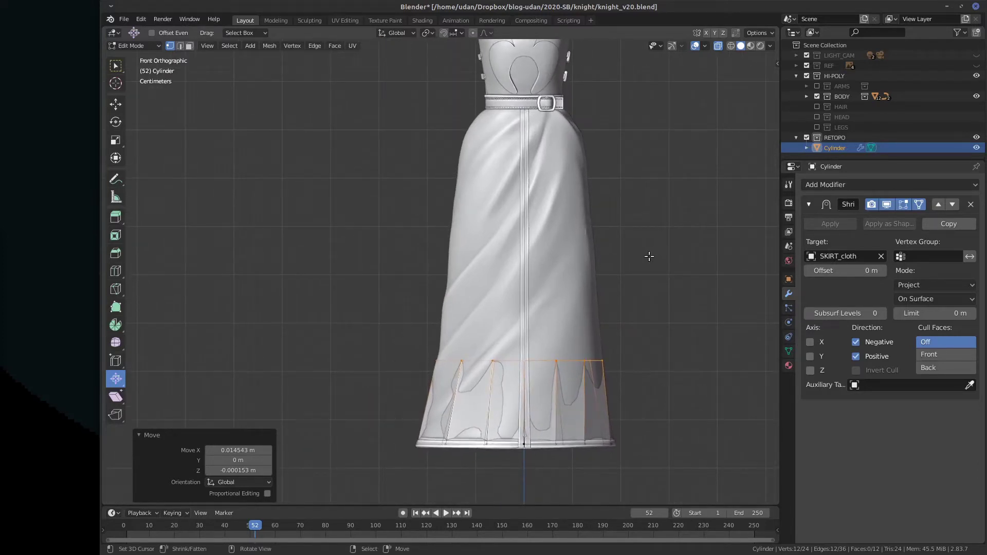
{"action": "mouse_move", "coordinate": [653, 290]}
{"action": "left_mouse_down"}
{"action": "mouse_move", "coordinate": [696, 291]}
{"action": "mouse_move", "coordinate": [735, 220]}
{"action": "left_mouse_up"}
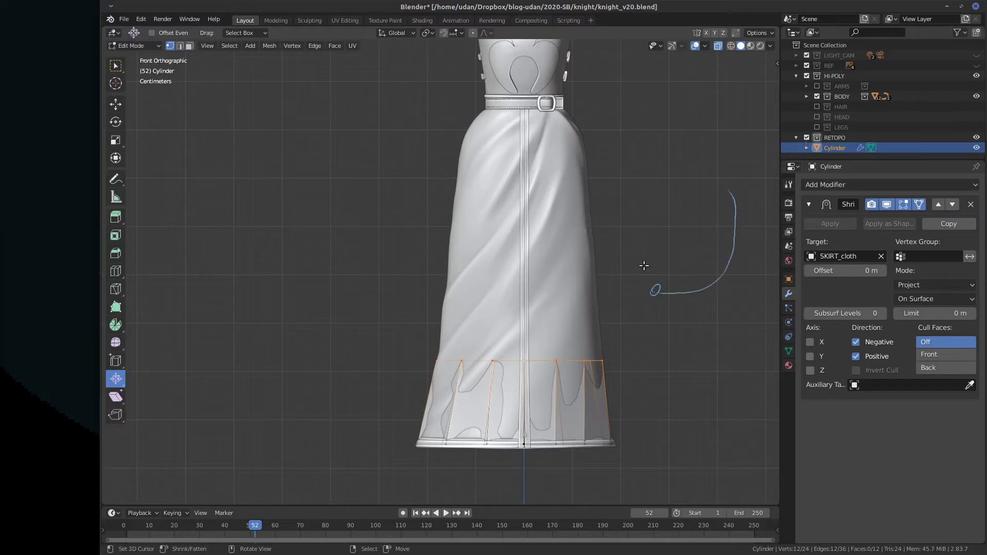
{"action": "mouse_move", "coordinate": [633, 276]}
{"action": "left_mouse_down"}
{"action": "mouse_move", "coordinate": [686, 274]}
{"action": "mouse_move", "coordinate": [725, 191]}
{"action": "mouse_move", "coordinate": [664, 163]}
{"action": "left_mouse_up"}
{"action": "mouse_move", "coordinate": [729, 192]}
{"action": "left_mouse_down"}
{"action": "mouse_move", "coordinate": [683, 180]}
{"action": "mouse_move", "coordinate": [693, 154]}
{"action": "left_mouse_up"}
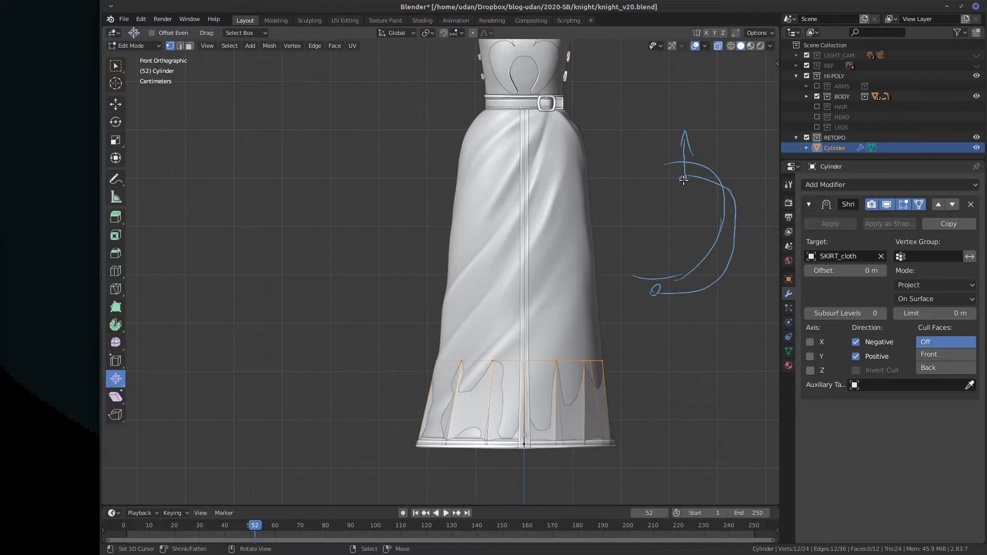
{"action": "mouse_move", "coordinate": [683, 180]}
{"action": "right_mouse_down"}
{"action": "mouse_move", "coordinate": [712, 174]}
{"action": "mouse_move", "coordinate": [722, 267]}
{"action": "mouse_move", "coordinate": [649, 280]}
{"action": "mouse_move", "coordinate": [713, 178]}
{"action": "mouse_move", "coordinate": [686, 137]}
{"action": "right_mouse_up"}
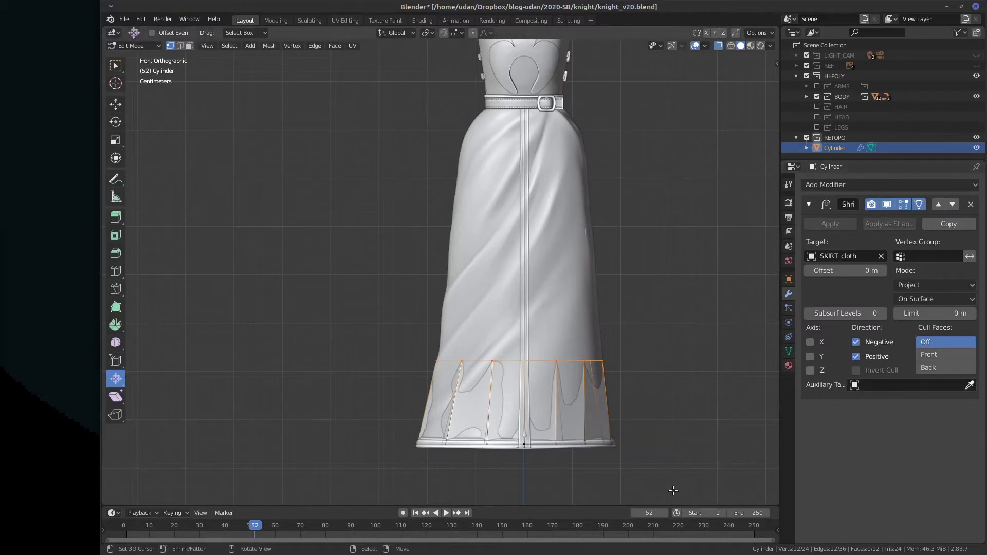
Select the whole cylinder mesh and move it up about 0.288 m along Z from the skirt's hem
{"action": "middle_click_drag", "start_coordinate": [662, 397], "coordinate": [443, 367]}
{"action": "scroll", "coordinate": [451, 315], "scroll_direction": "up", "scroll_amount": 2}
{"action": "scroll", "coordinate": [425, 341], "scroll_direction": "up", "scroll_amount": 2}
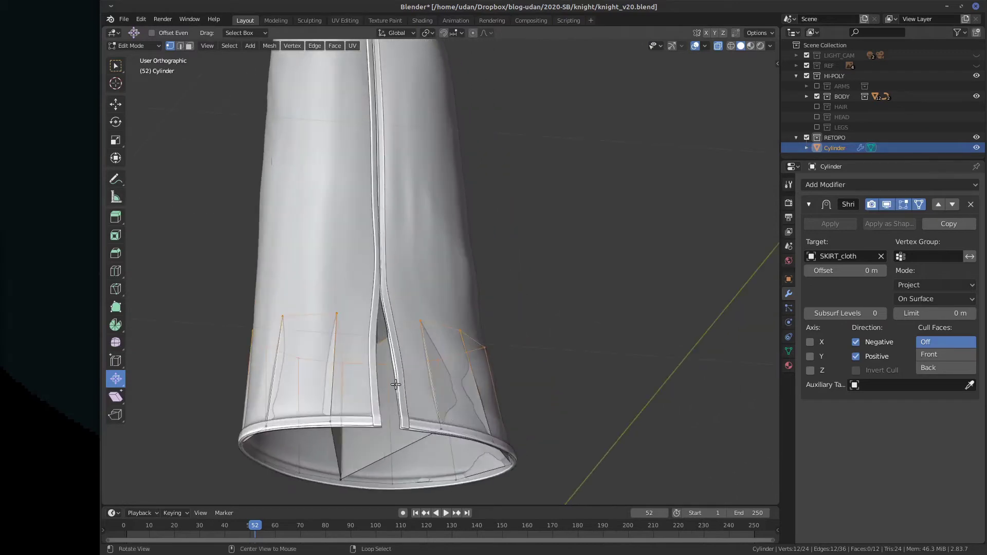
{"action": "key", "text": "KP_1"}
{"action": "middle_click_drag", "start_coordinate": [679, 416], "coordinate": [562, 350], "text": "shift"}
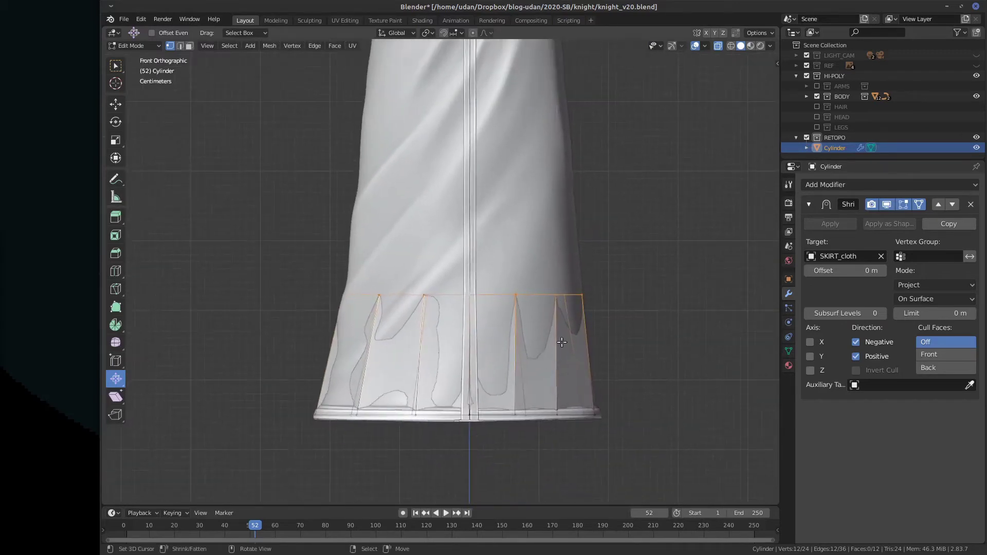
{"action": "middle_click_drag", "start_coordinate": [561, 394], "coordinate": [566, 411], "text": "shift"}
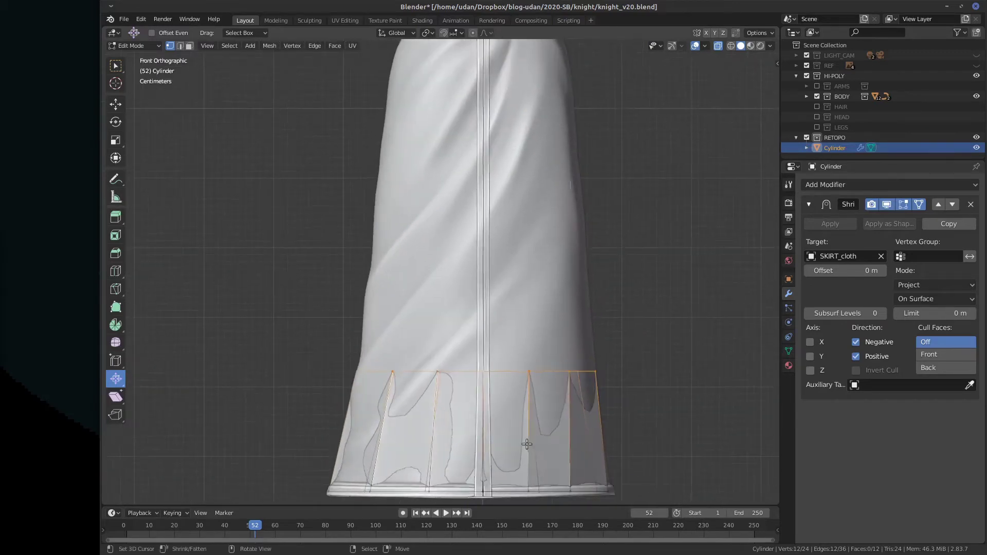
{"action": "key", "text": "a"}
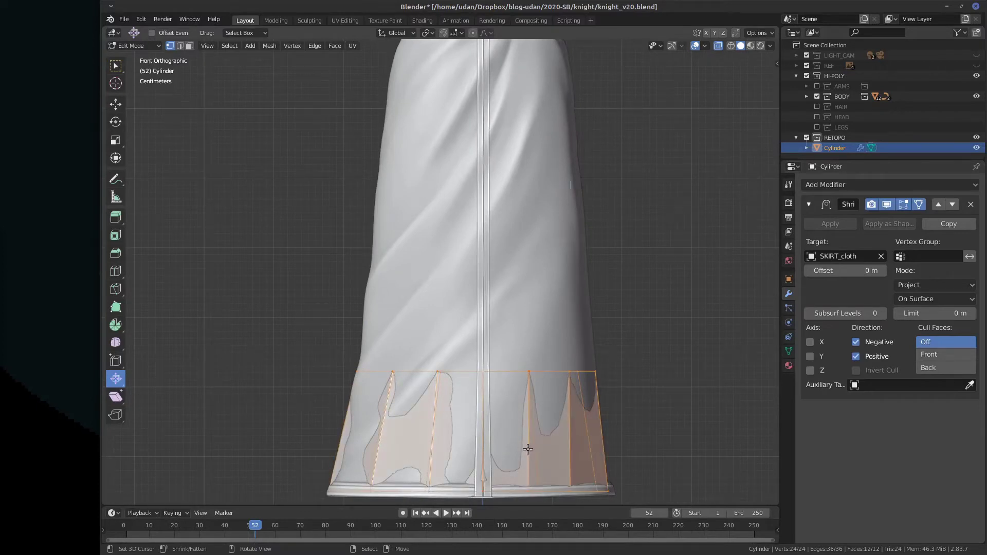
{"action": "key", "text": "g"}
{"action": "key", "text": "z"}
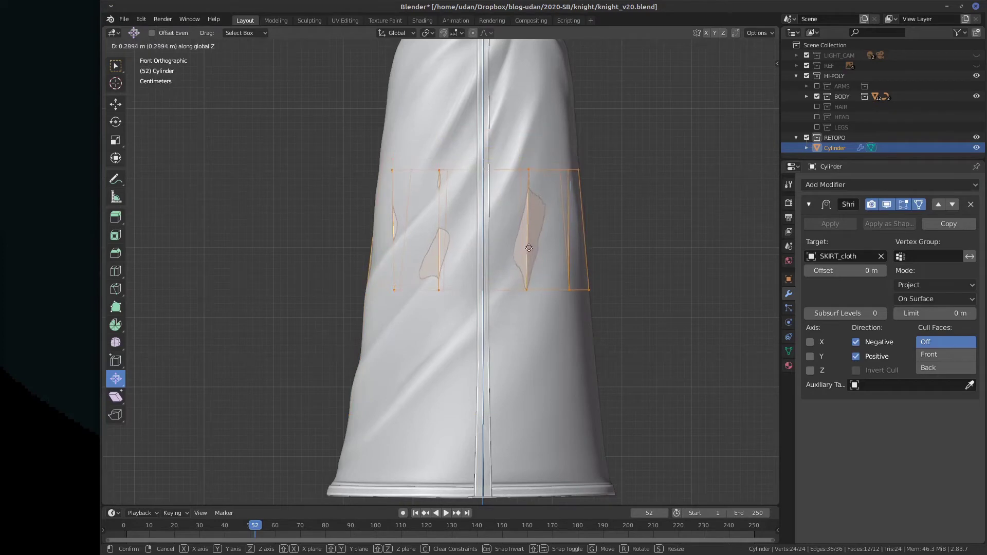
{"action": "left_click", "coordinate": [531, 247]}
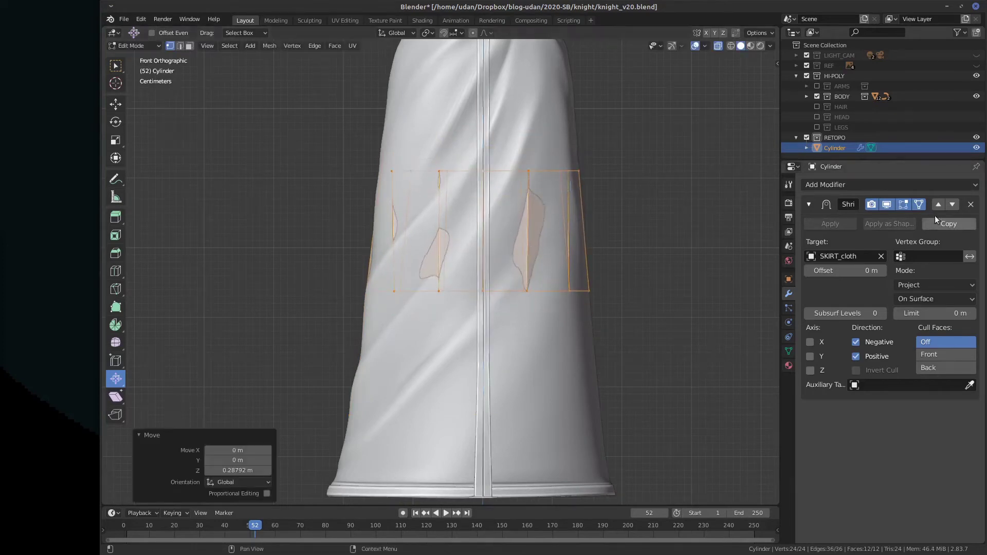
Raise the whole cylinder 0.22 m along Z with the Shrinkwrap effect temporarily hidden in edit mode
{"action": "left_click", "coordinate": [919, 205]}
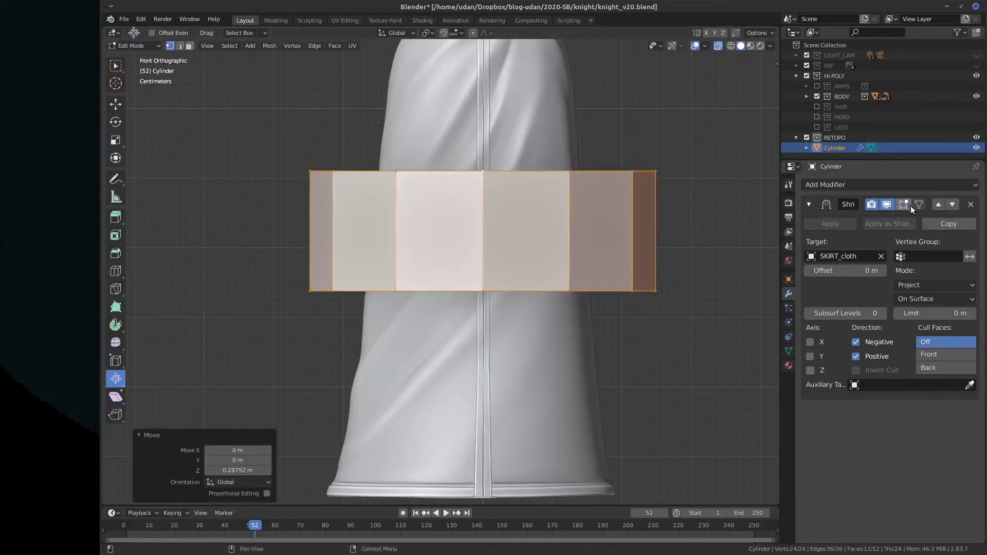
{"action": "middle_click_drag", "start_coordinate": [581, 315], "coordinate": [566, 372], "text": "shift"}
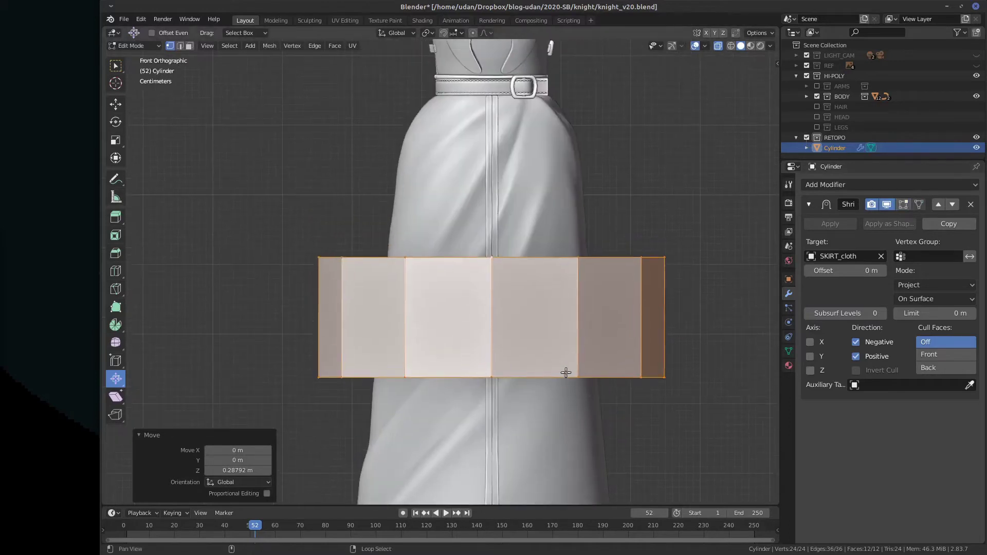
{"action": "key", "text": "g"}
{"action": "key", "text": "z"}
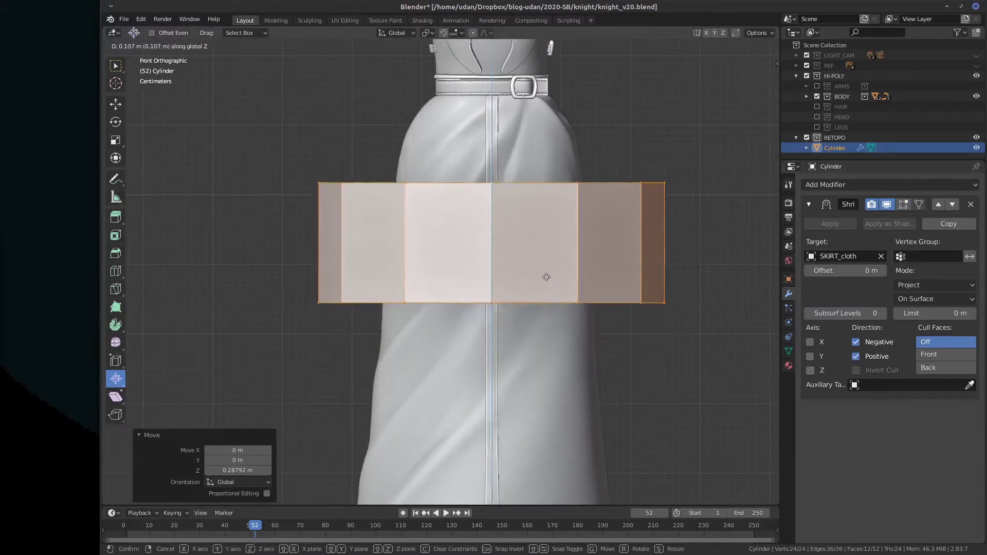
{"action": "left_click", "coordinate": [540, 213]}
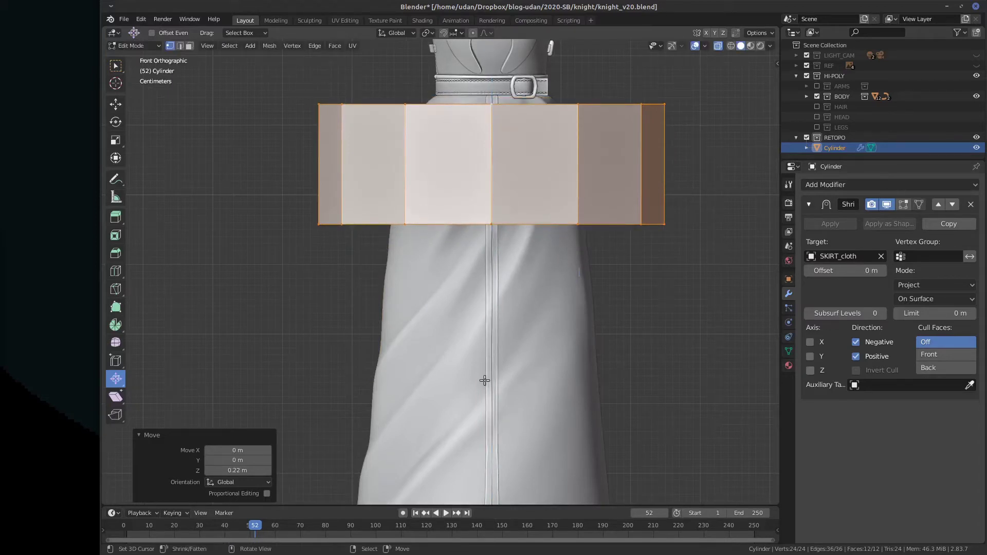
{"action": "left_click", "coordinate": [903, 204]}
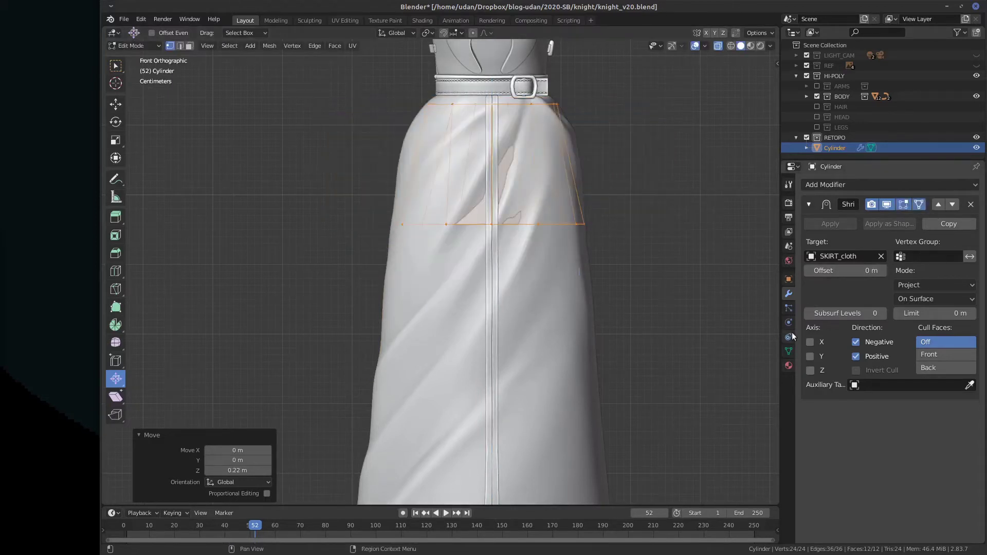
Lower the whole cylinder about 0.06 m along Z, checking its fit below the belt from the side
{"action": "key", "text": "KP_3"}
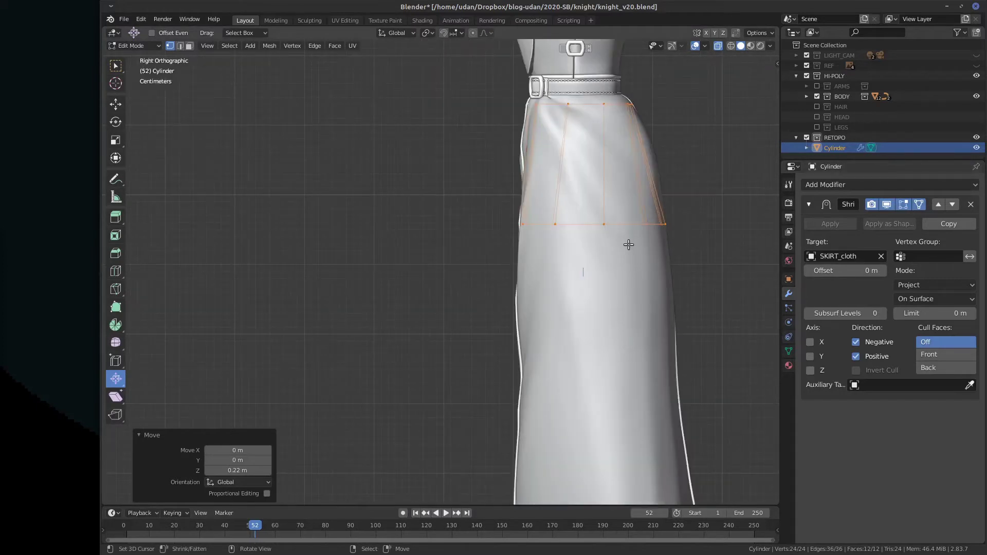
{"action": "key", "text": "g"}
{"action": "left_click", "coordinate": [629, 296]}
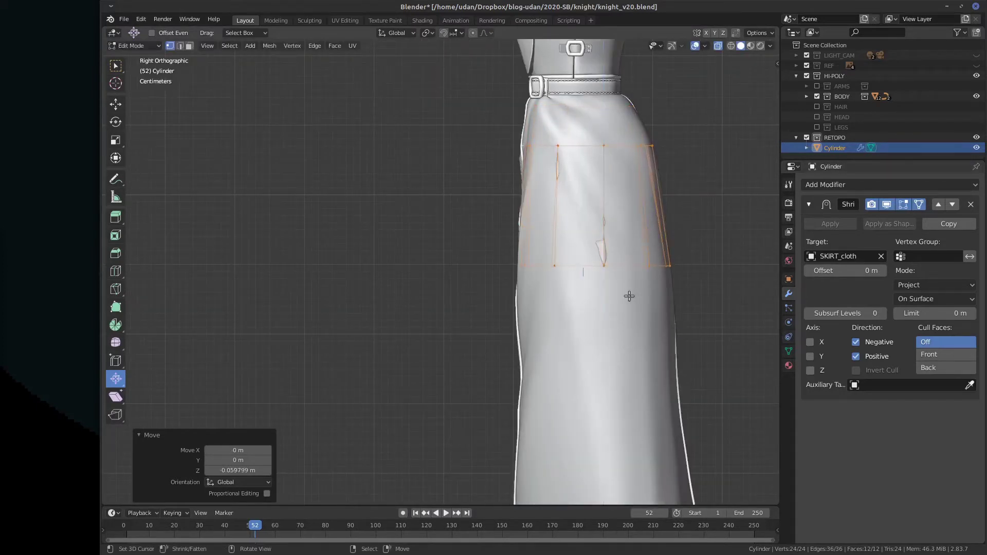
Extrude the cylinder's bottom edge loop about 0.172 m straight down the skirt
{"action": "key", "text": "KP_1"}
{"action": "left_click", "coordinate": [539, 271], "text": "alt"}
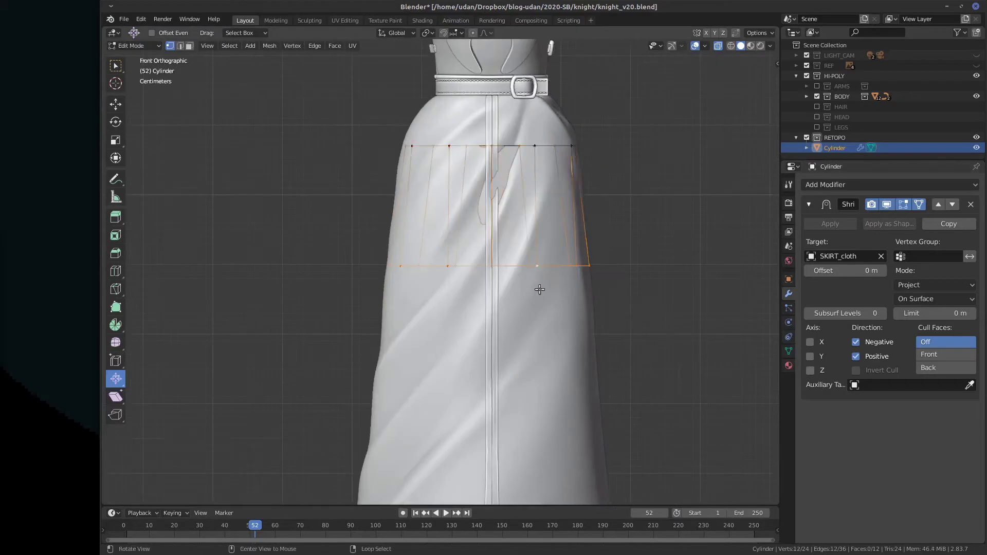
{"action": "scroll", "coordinate": [555, 269], "scroll_direction": "down", "scroll_amount": 5, "text": "shift"}
{"action": "key", "text": "e"}
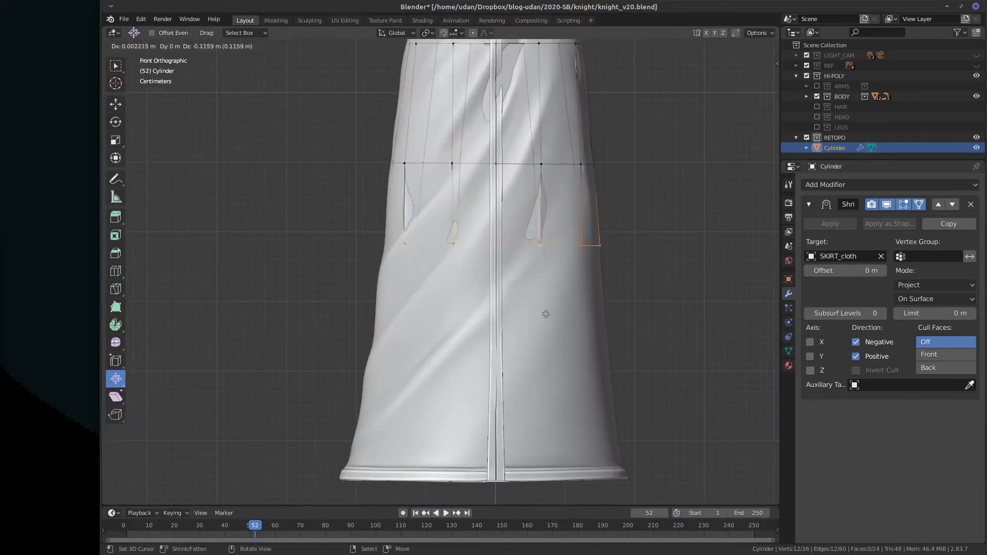
{"action": "left_click", "coordinate": [543, 354]}
{"action": "middle_click_drag", "start_coordinate": [546, 344], "coordinate": [660, 330]}
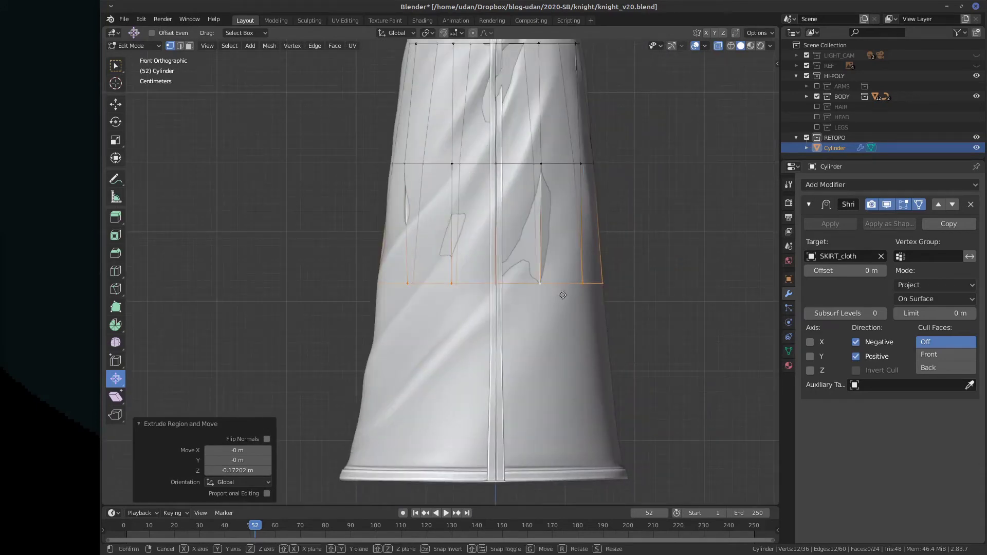
Slide the bottom edge loop upward, and slide the middle edge loop upward to space the rows more evenly
{"action": "key", "text": "g"}
{"action": "key", "text": "g"}
{"action": "left_click", "coordinate": [559, 264]}
{"action": "left_click", "coordinate": [551, 170], "text": "alt"}
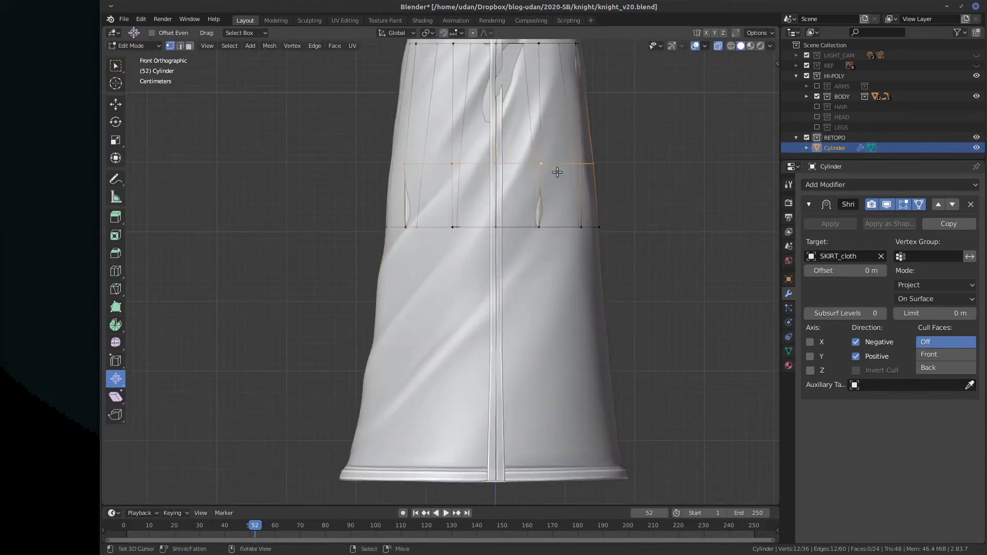
{"action": "middle_click_drag", "start_coordinate": [555, 169], "coordinate": [556, 236], "text": "shift"}
{"action": "key", "text": "g"}
{"action": "key", "text": "g"}
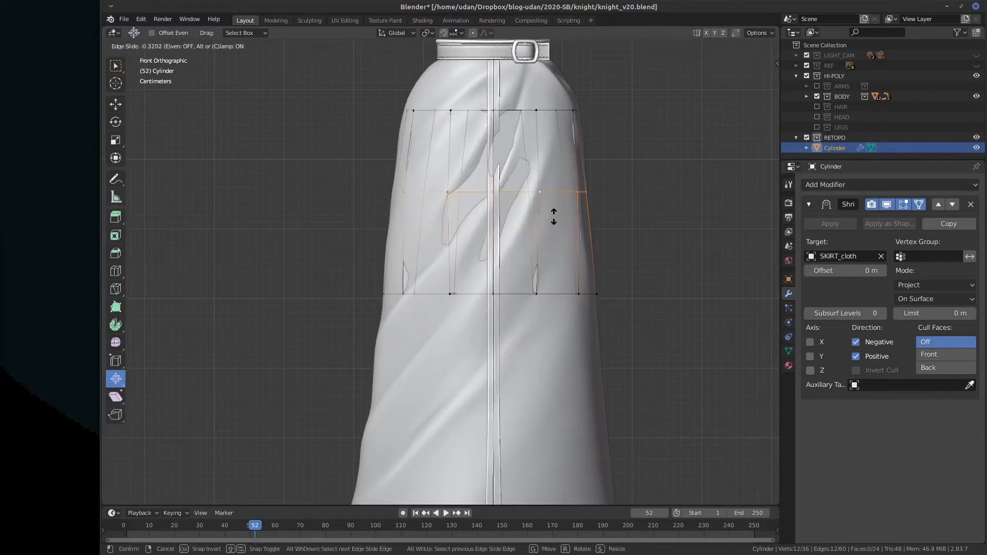
{"action": "left_click", "coordinate": [555, 214]}
Extrude the bottom edge loop about 0.092 m further down the skirt
{"action": "left_click", "coordinate": [557, 293], "text": "alt"}
{"action": "middle_click_drag", "start_coordinate": [568, 339], "coordinate": [576, 268], "text": "shift"}
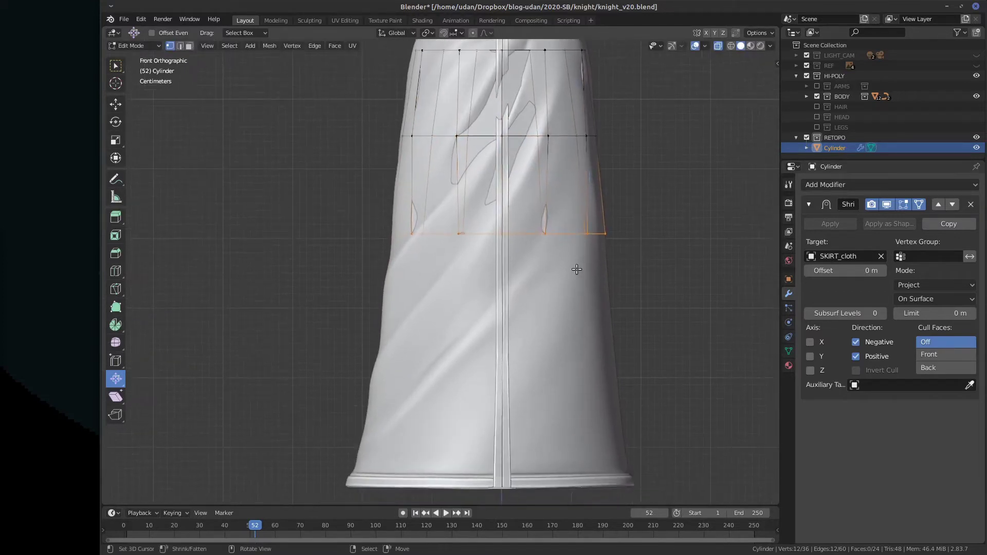
{"action": "key", "text": "e"}
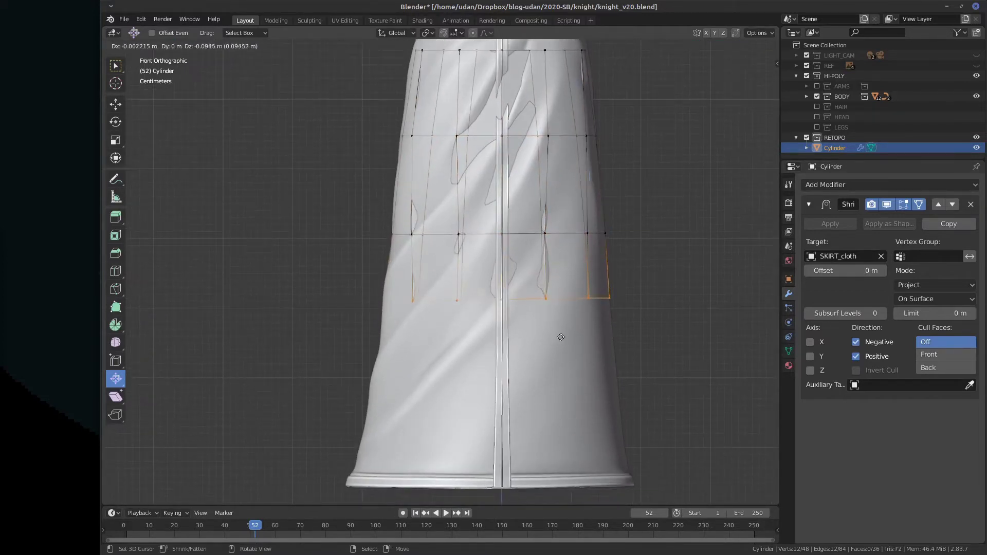
{"action": "left_click", "coordinate": [569, 327]}
{"action": "middle_click_drag", "start_coordinate": [570, 326], "coordinate": [461, 324]}
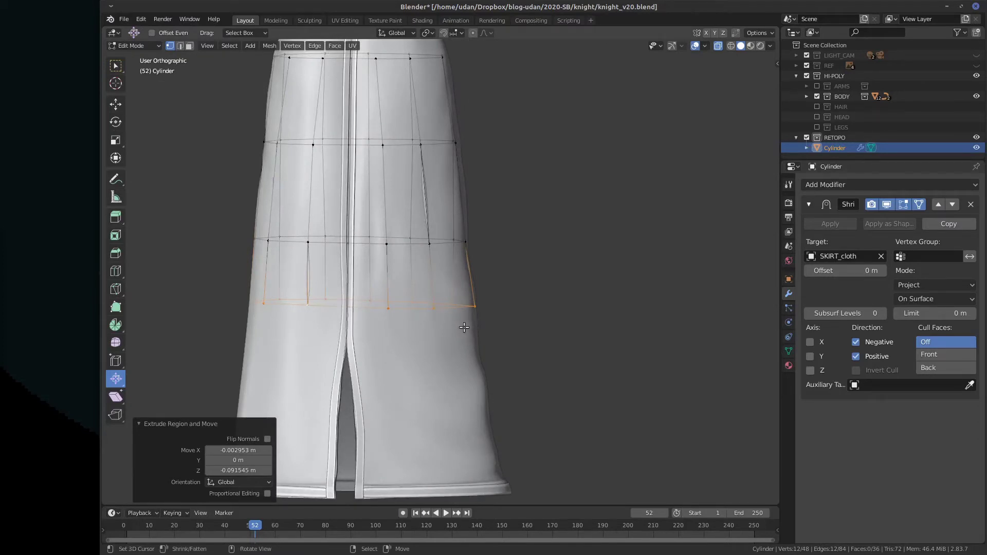
Move the newly extruded bottom edge loop about 0.041 m lower along Z
{"action": "key", "text": "g"}
{"action": "key", "text": "z"}
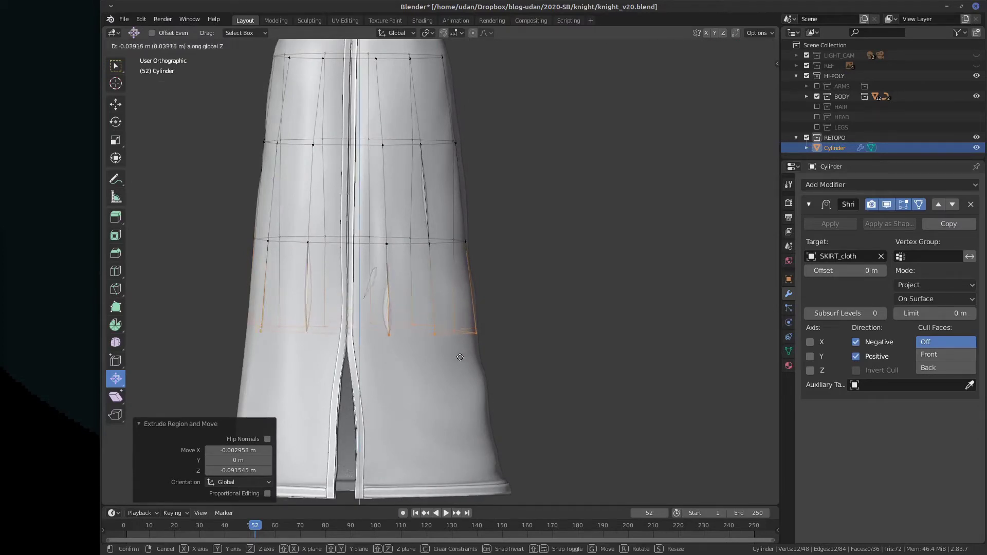
{"action": "left_click", "coordinate": [458, 356]}
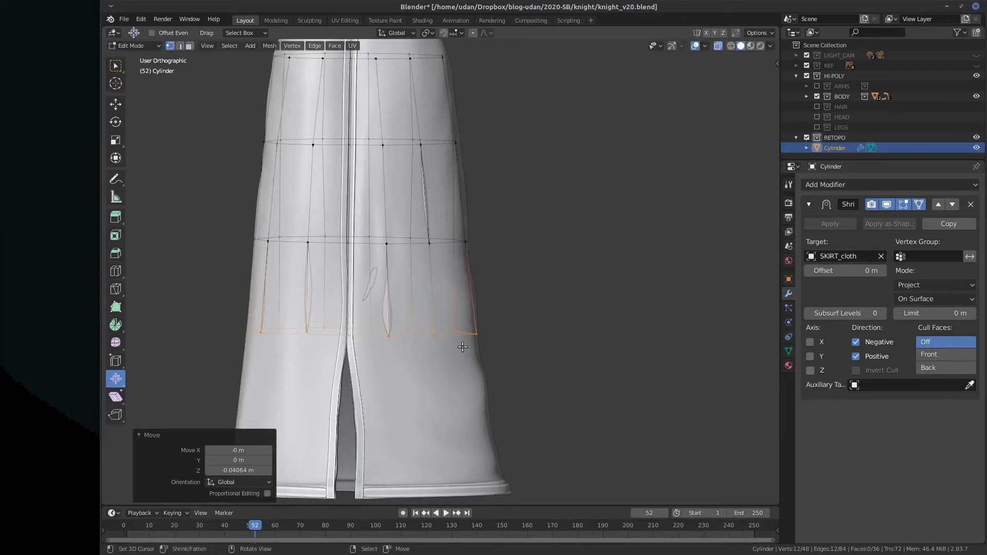
{"action": "middle_click_drag", "start_coordinate": [462, 347], "coordinate": [493, 298]}
{"action": "key", "text": "KP_1"}
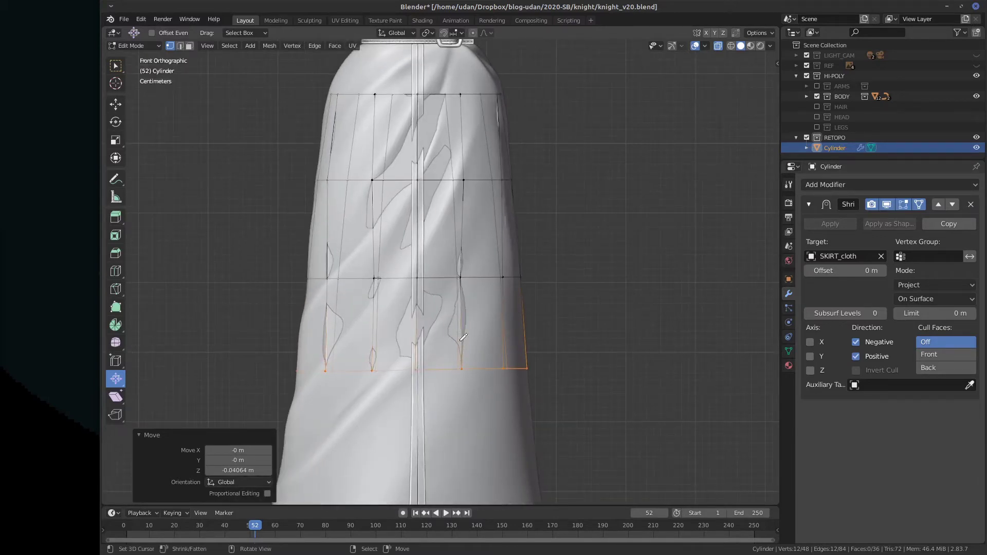
Enable In Front viewport display for the cylinder, and trace and erase annotation strokes along its vertical edge lines
{"action": "left_click", "coordinate": [461, 281]}
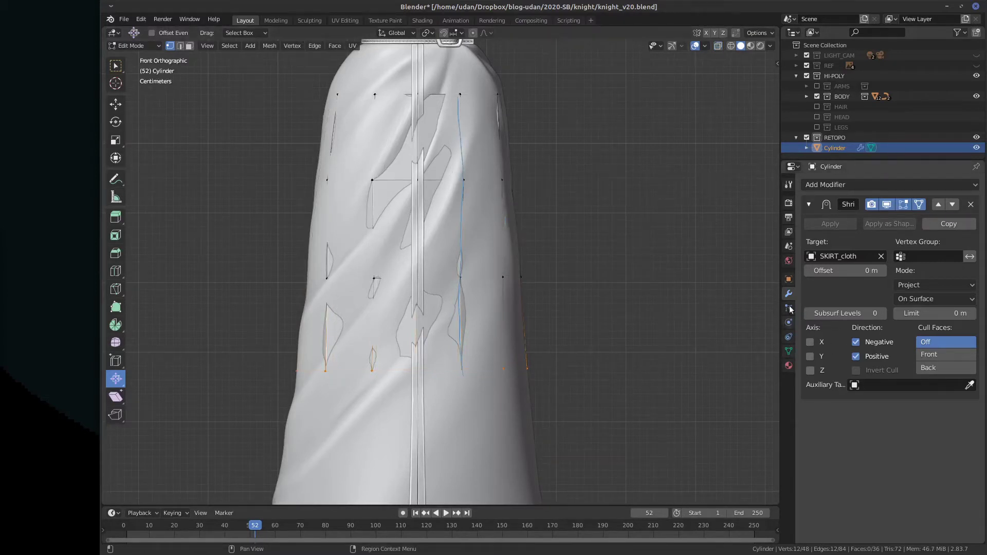
{"action": "left_click", "coordinate": [788, 279]}
{"action": "left_click", "coordinate": [808, 206]}
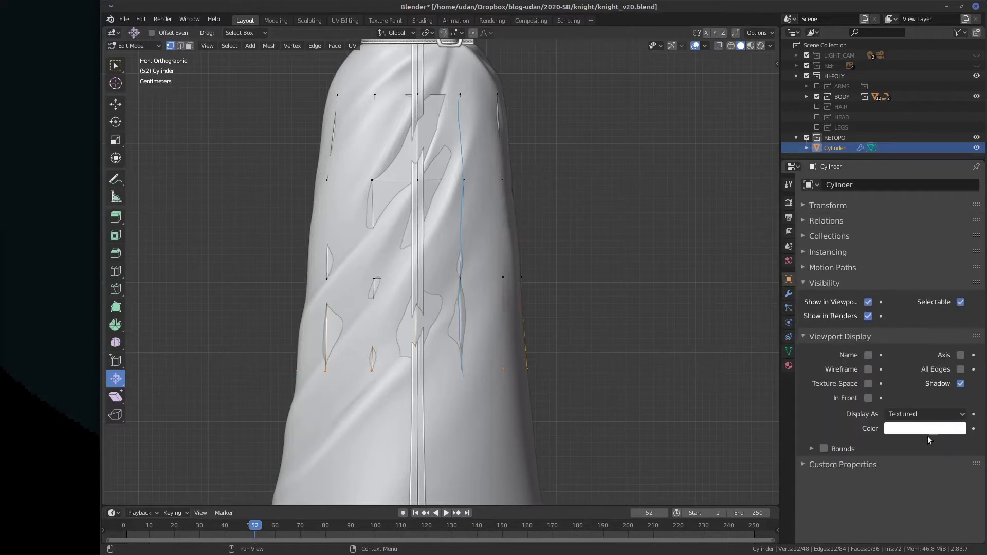
{"action": "left_click", "coordinate": [868, 398]}
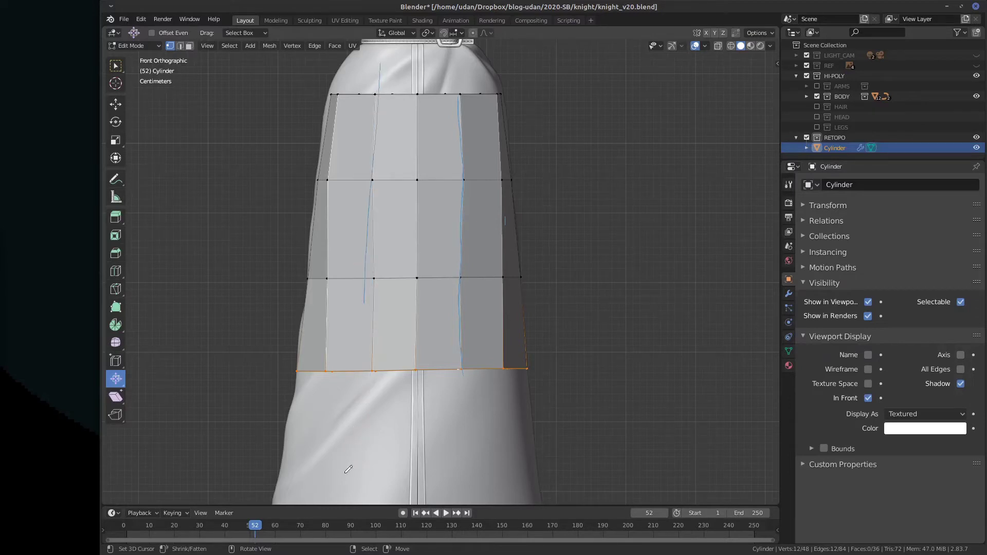
{"action": "right_click_drag", "start_coordinate": [357, 414], "coordinate": [374, 97]}
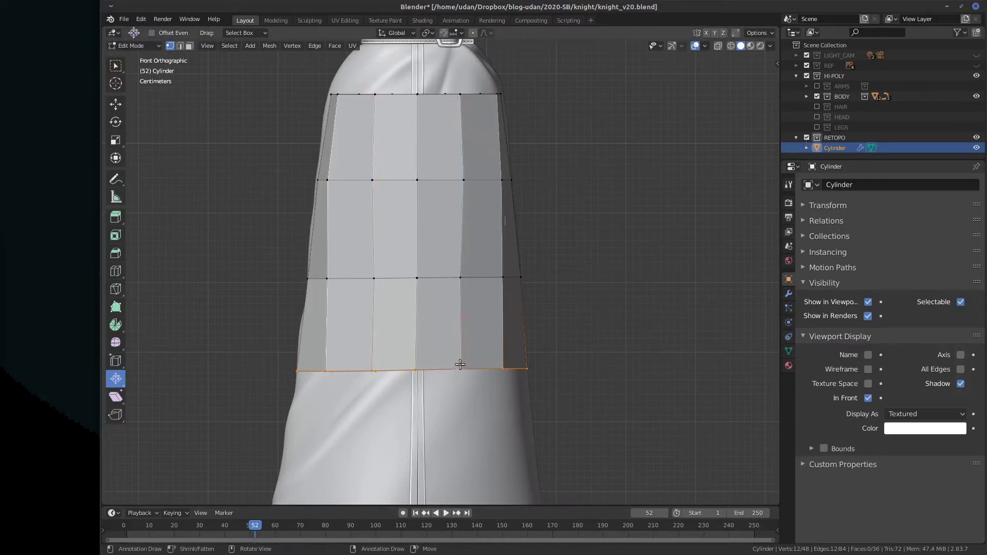
{"action": "key", "text": "KP_3"}
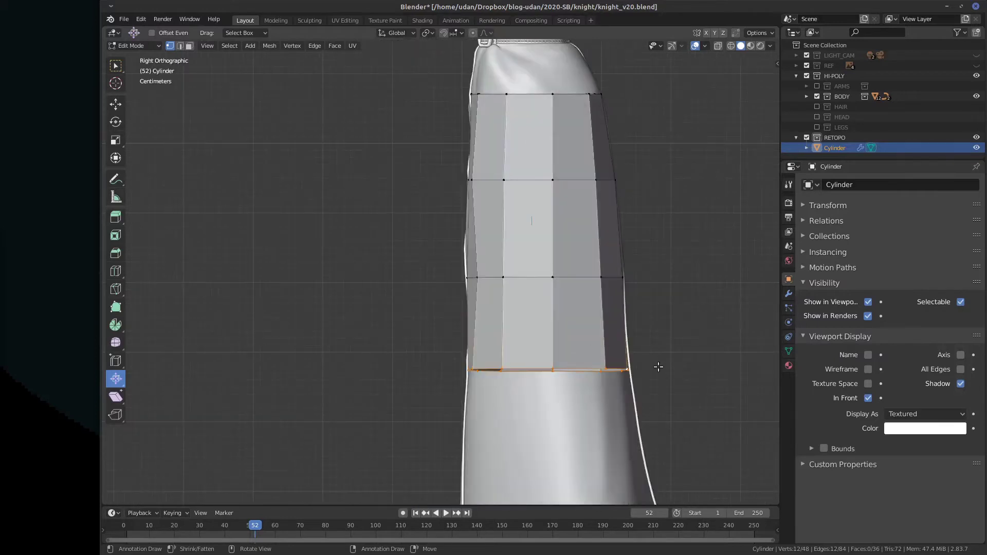
Nudge individual vertices along the front of the cylinder's bottom edge loop to space them more evenly
{"action": "middle_click_drag", "start_coordinate": [662, 370], "coordinate": [586, 373]}
{"action": "key", "text": "KP_1"}
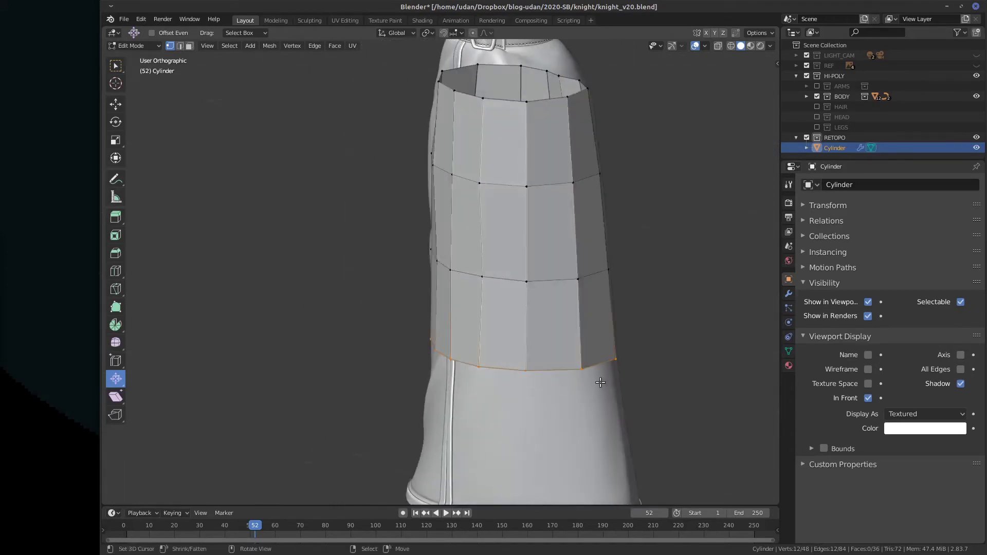
{"action": "left_click", "coordinate": [566, 373]}
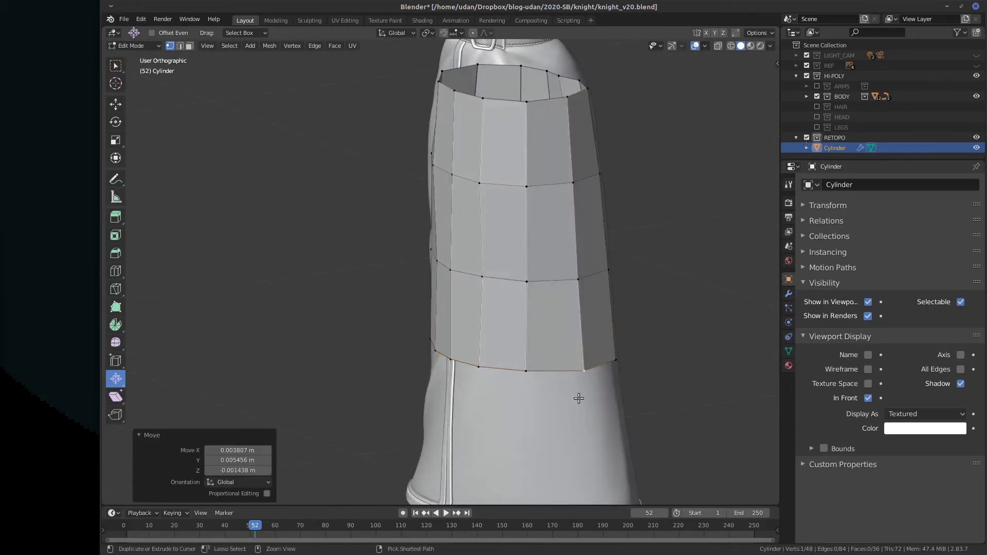
{"action": "left_click", "coordinate": [526, 370], "text": "shift"}
{"action": "left_click", "coordinate": [479, 366], "text": "shift"}
{"action": "middle_click_drag", "start_coordinate": [514, 406], "coordinate": [419, 364]}
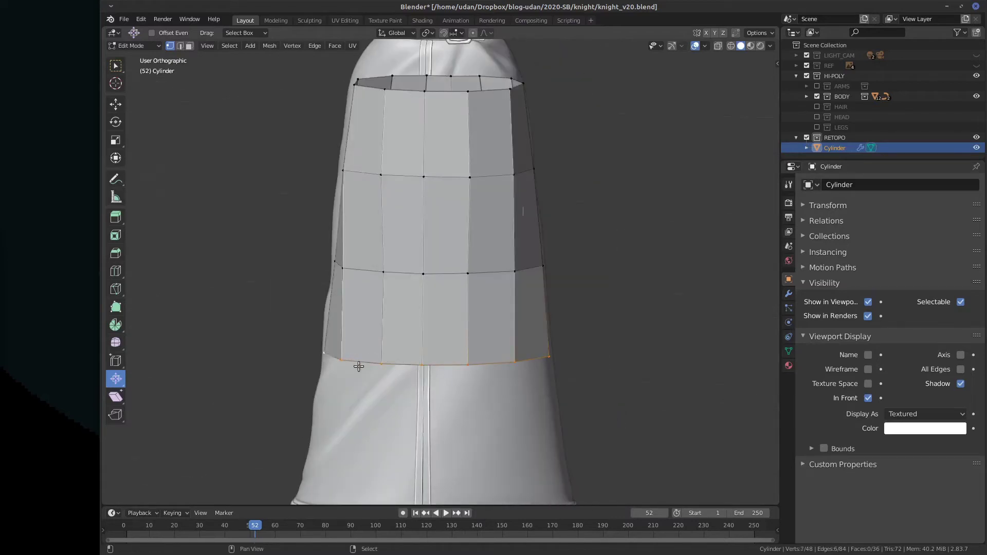
Extrude the front part of the bottom edge loop about 0.128 m down, and again about 0.098 m to the skirt's hem
{"action": "middle_click_drag", "start_coordinate": [359, 366], "coordinate": [556, 288]}
{"action": "key", "text": "e"}
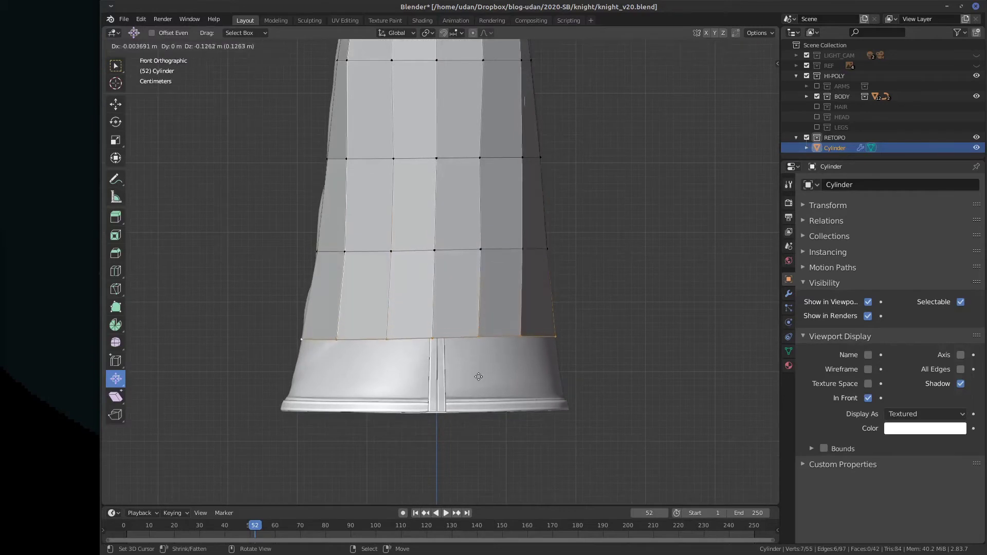
{"action": "left_click", "coordinate": [477, 374]}
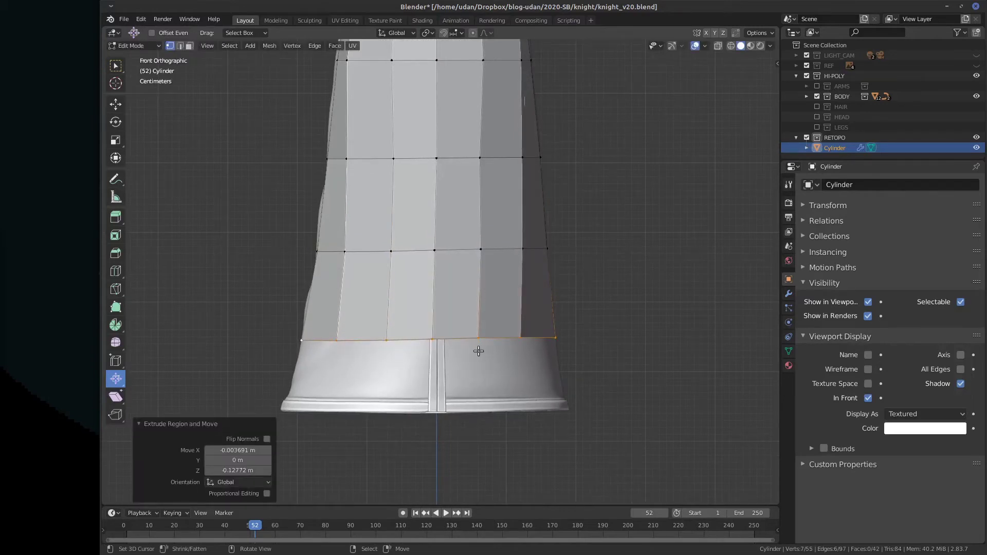
{"action": "key", "text": "e"}
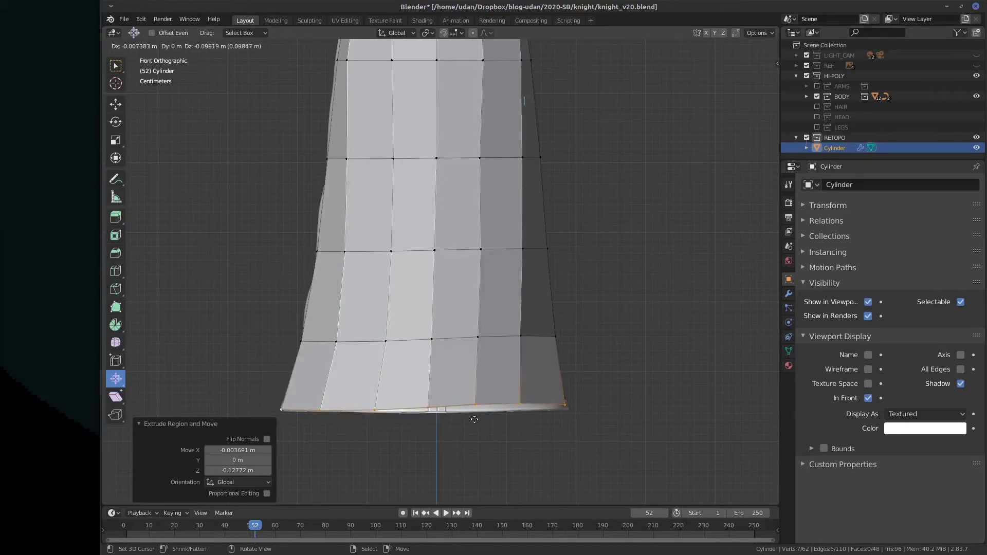
{"action": "left_click", "coordinate": [474, 419]}
{"action": "middle_click_drag", "start_coordinate": [517, 398], "coordinate": [424, 389]}
{"action": "left_click", "coordinate": [502, 429]}
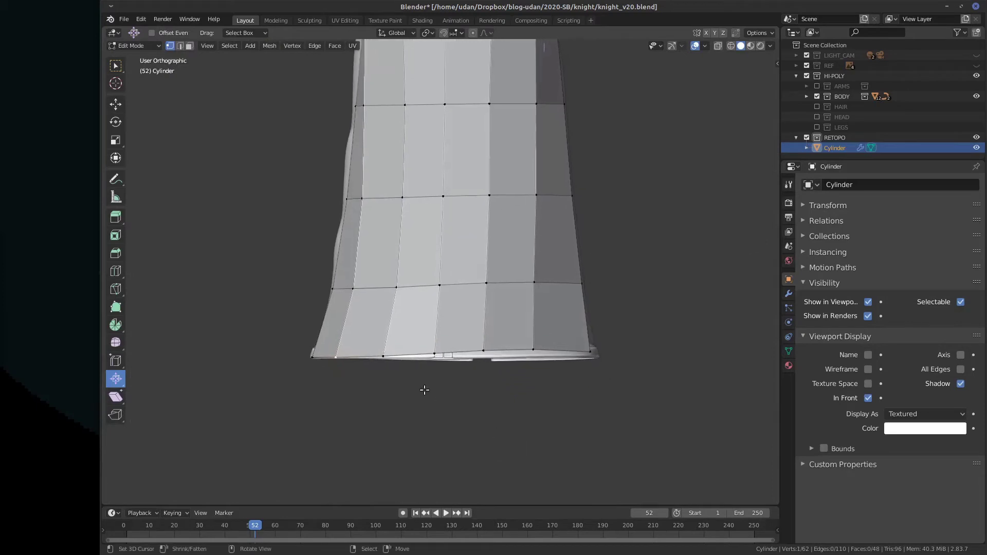
{"action": "key", "text": "g"}
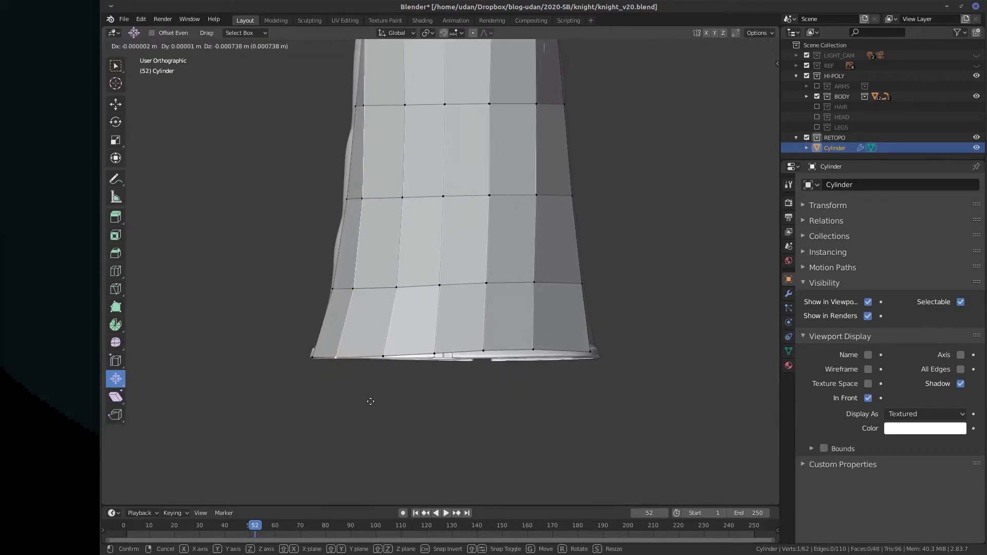
{"action": "key", "text": "y"}
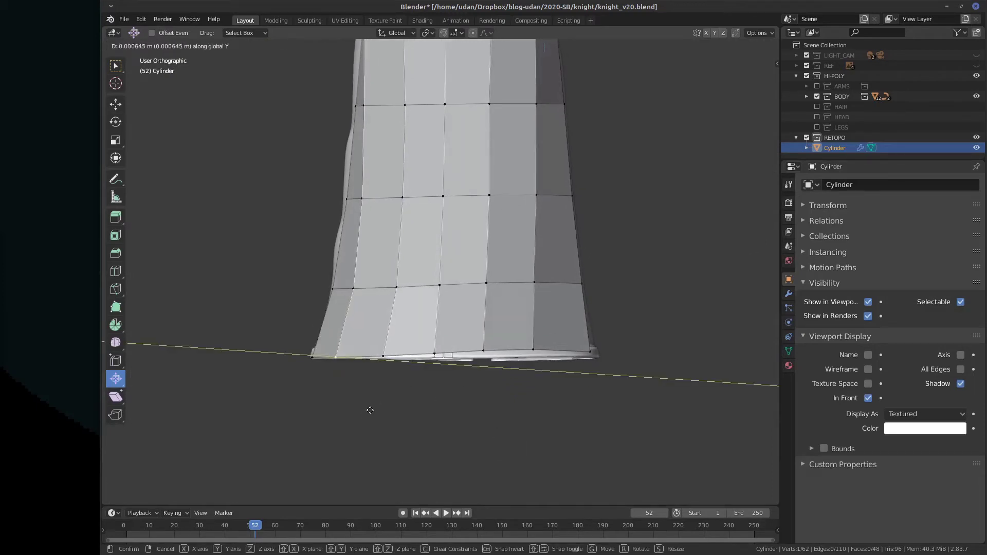
{"action": "key", "text": "z"}
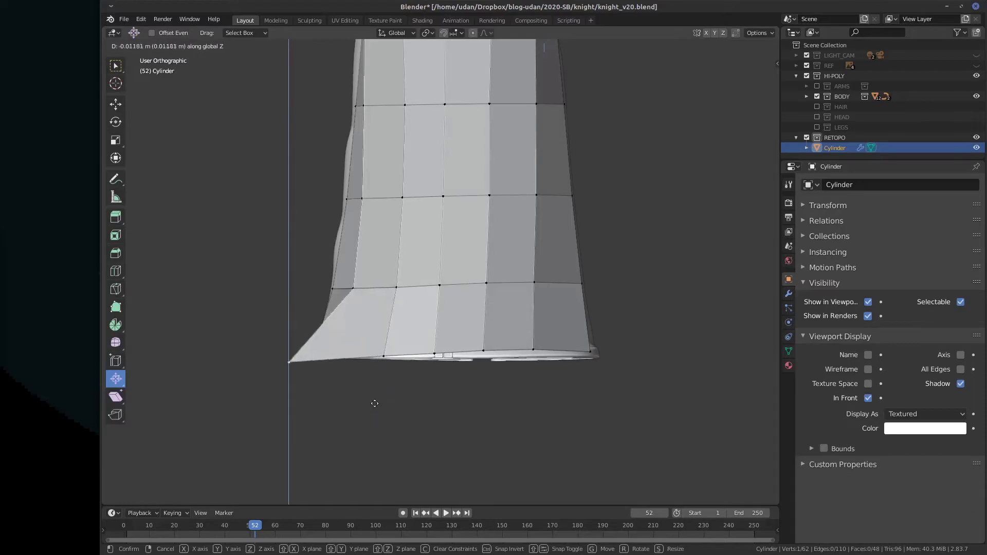
{"action": "left_click", "coordinate": [381, 396]}
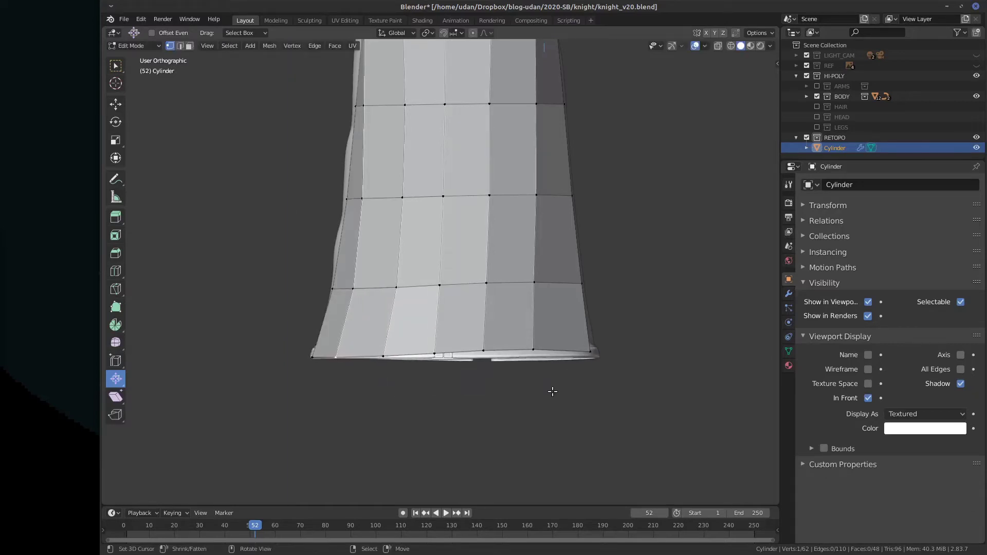
{"action": "middle_click_drag", "start_coordinate": [577, 400], "coordinate": [577, 379]}
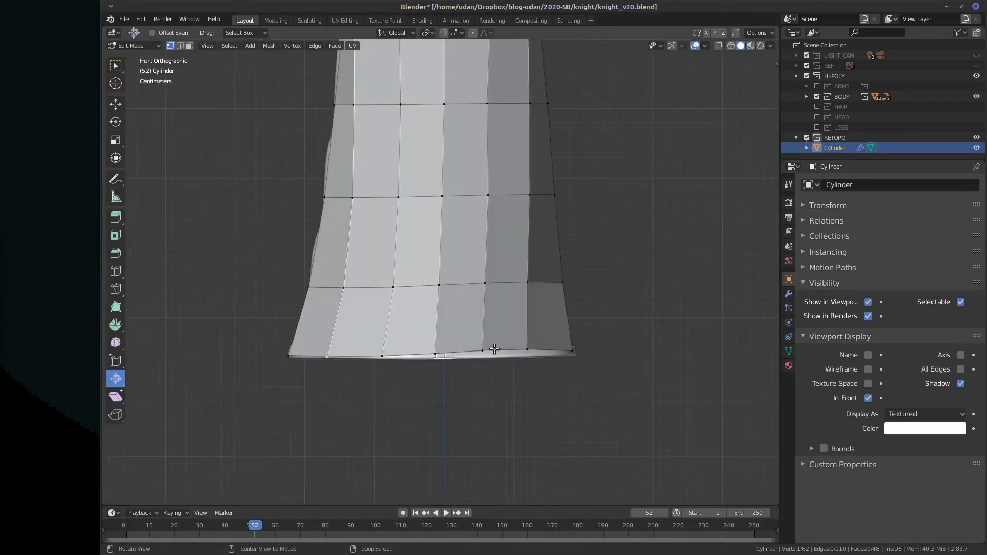
Flatten the new bottom edge loop at the hem by scaling it to 0 along Z
{"action": "left_click", "coordinate": [510, 386], "text": "alt"}
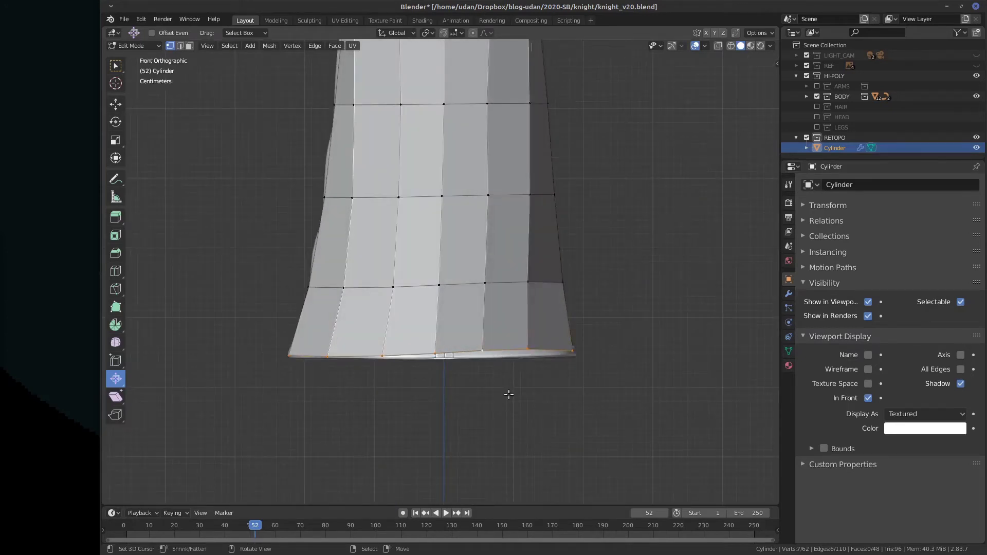
{"action": "key", "text": "s"}
{"action": "key", "text": "z"}
{"action": "key", "text": "Return"}
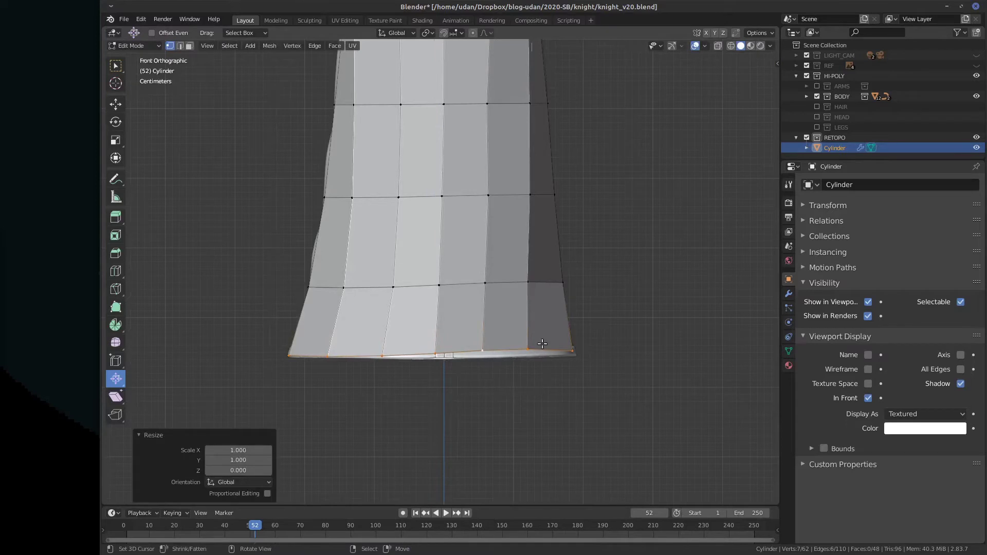
Lower the two hem vertices to the right of the skirt's centre by about 0.006 m each along Z
{"action": "left_click", "coordinate": [496, 356]}
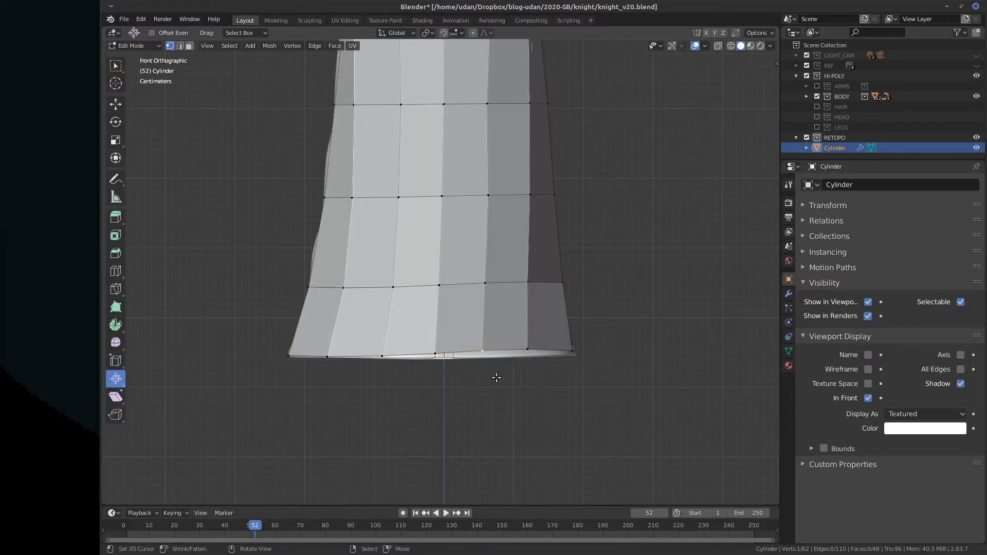
{"action": "key", "text": "g"}
{"action": "key", "text": "z"}
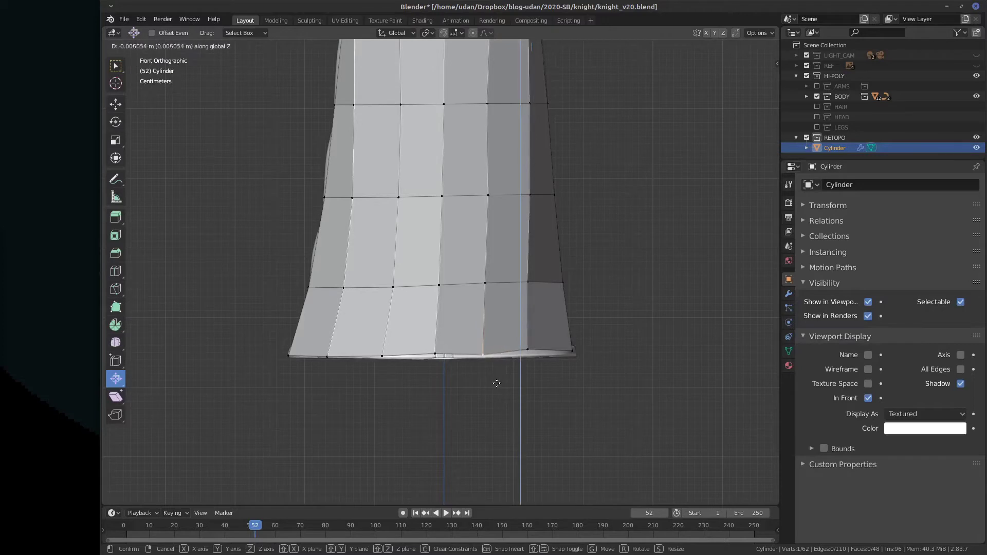
{"action": "left_click", "coordinate": [496, 383]}
{"action": "key", "text": "g"}
{"action": "key", "text": "z"}
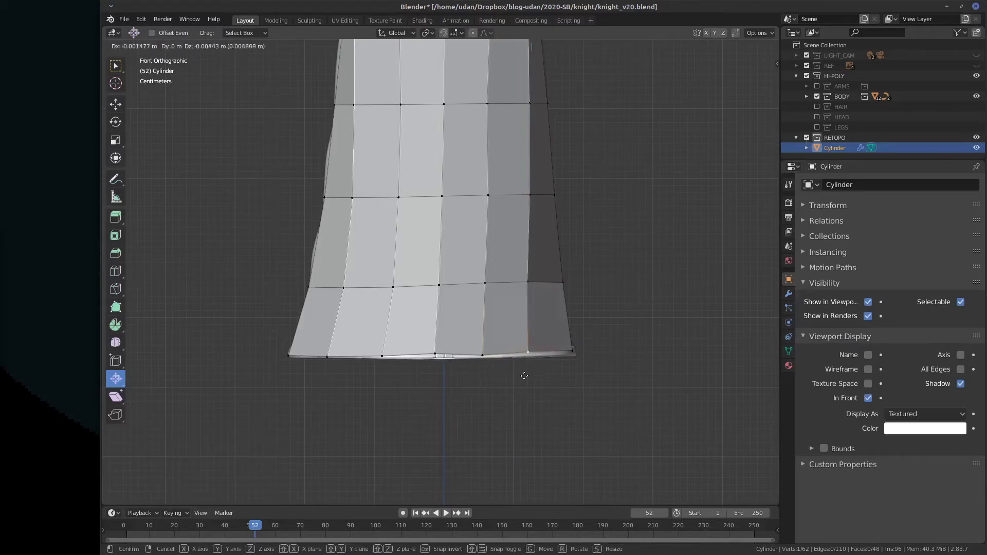
{"action": "left_click", "coordinate": [522, 377]}
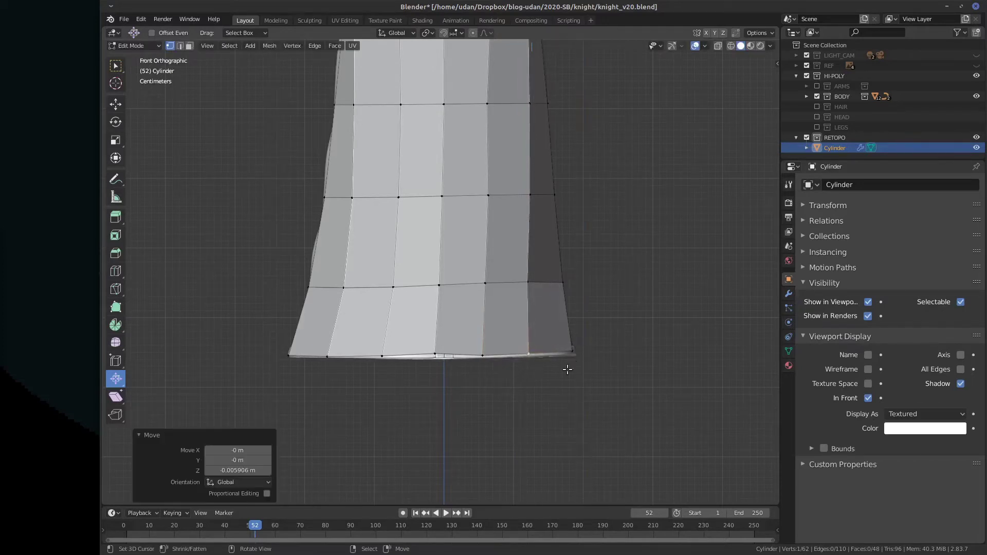
Move the hem vertex nearest the skirt's centre seam down about 0.0034 m along Z
{"action": "scroll", "coordinate": [591, 407], "scroll_direction": "up", "scroll_amount": 3}
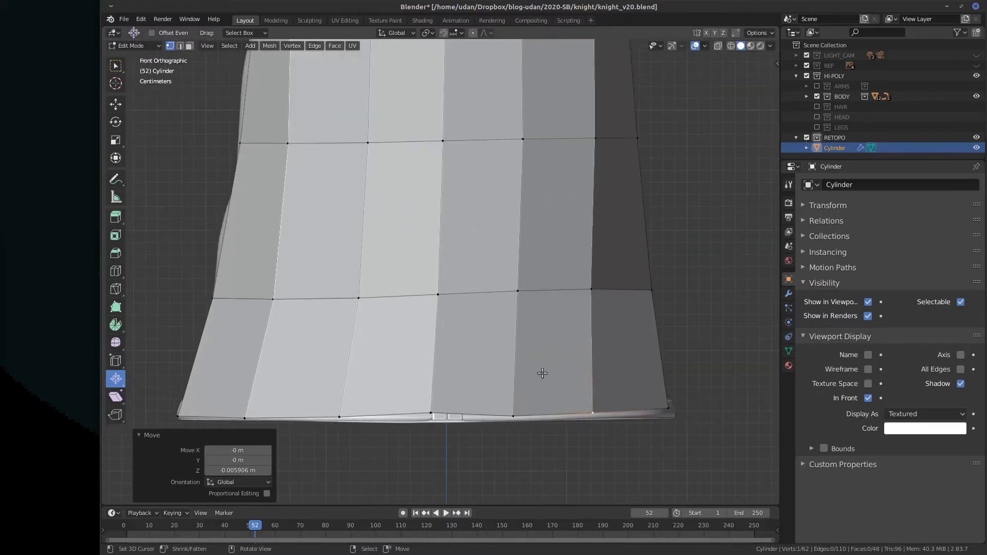
{"action": "middle_click_drag", "start_coordinate": [544, 375], "coordinate": [538, 295], "text": "shift"}
{"action": "left_click", "coordinate": [470, 322]}
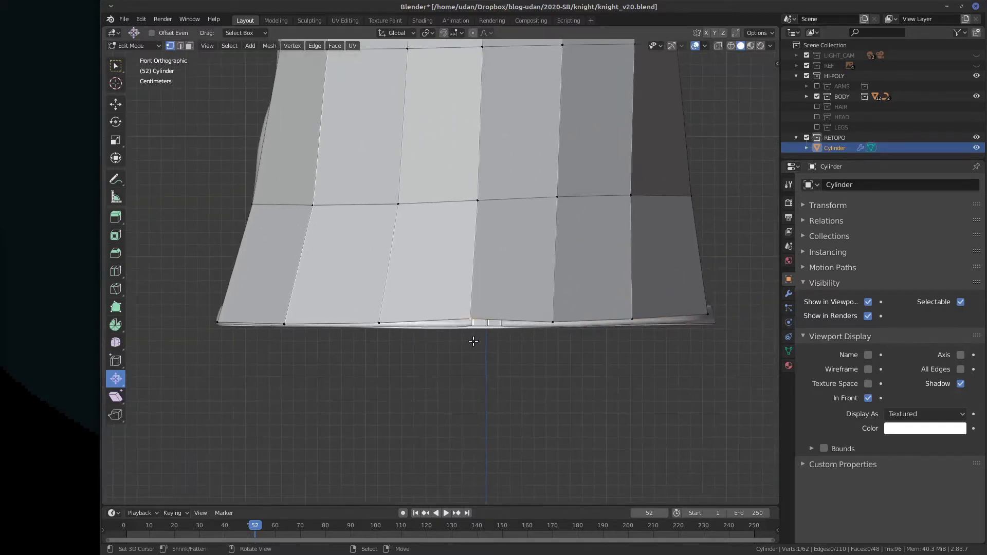
{"action": "key", "text": "g"}
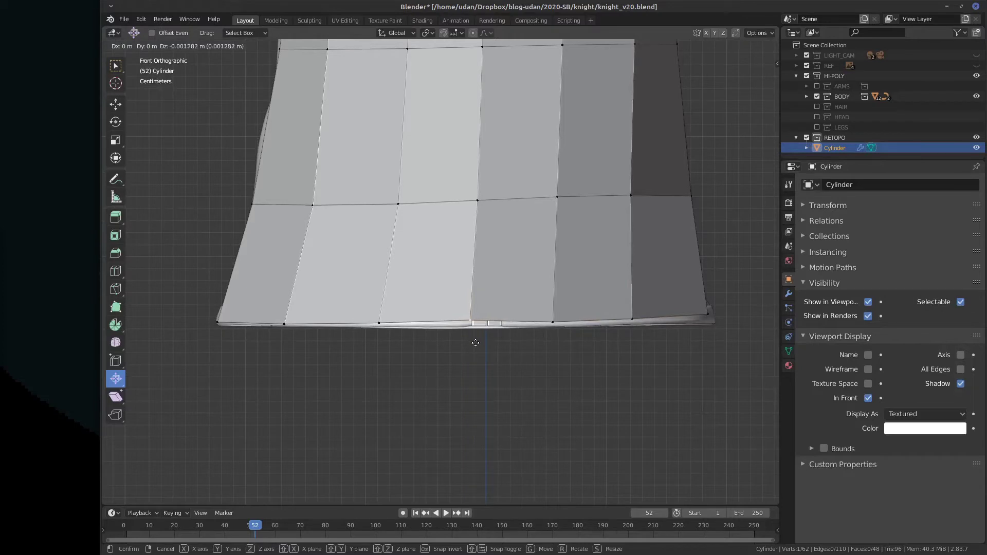
{"action": "key", "text": "x"}
{"action": "key", "text": "z"}
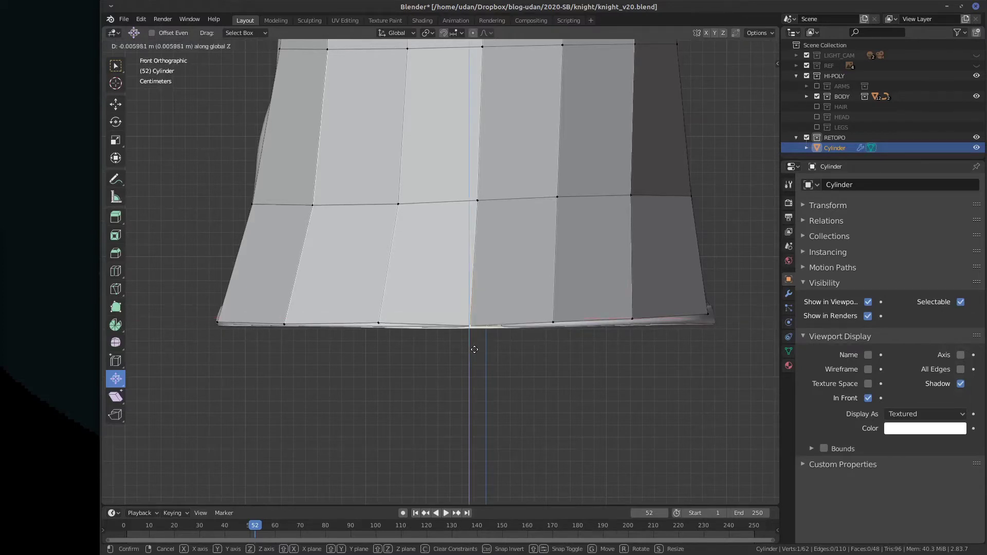
{"action": "left_click", "coordinate": [478, 335]}
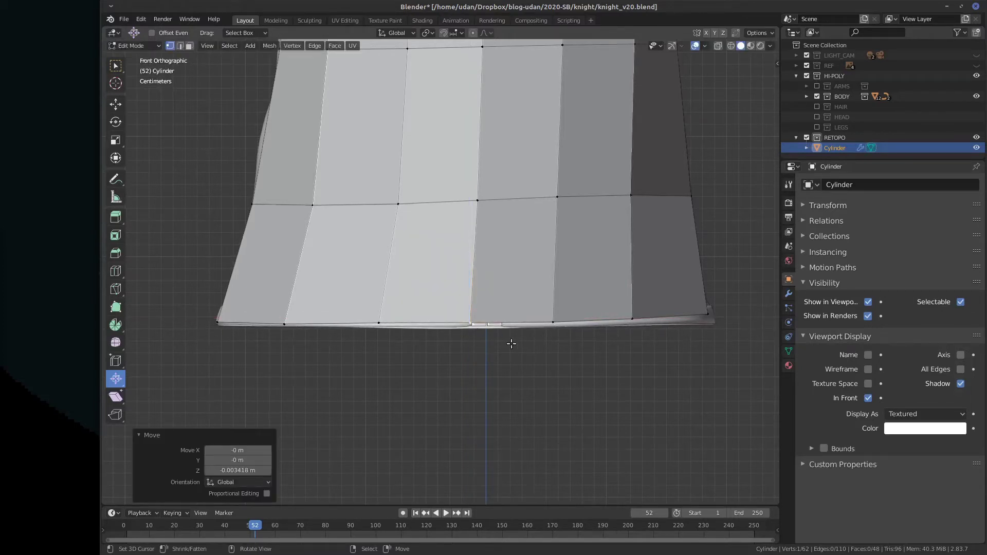
Draw an annotation arrow at the gap under the centre hem vertex, and try moving that vertex about 0.004 m down
{"action": "scroll", "coordinate": [468, 363], "scroll_direction": "up", "scroll_amount": 6}
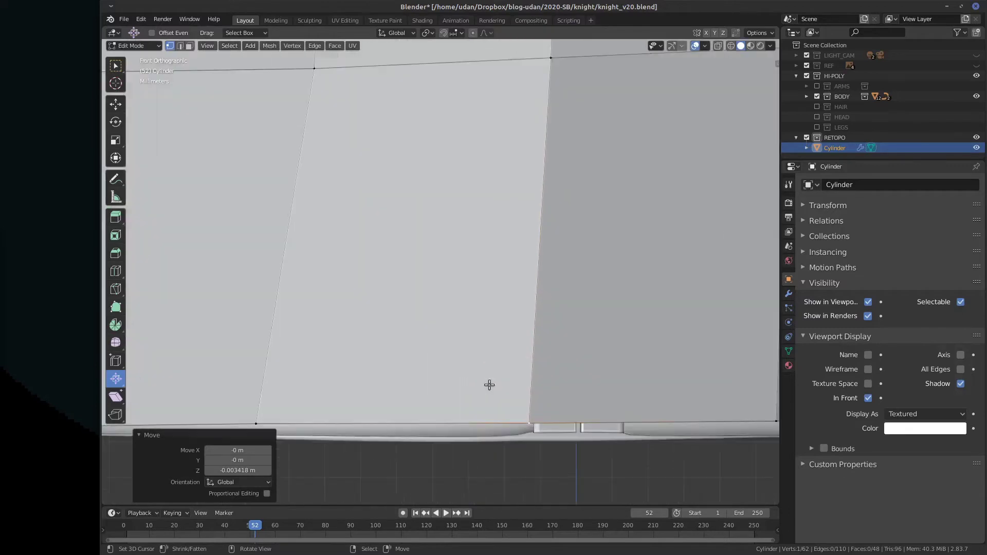
{"action": "left_click_drag", "start_coordinate": [523, 486], "coordinate": [546, 442]}
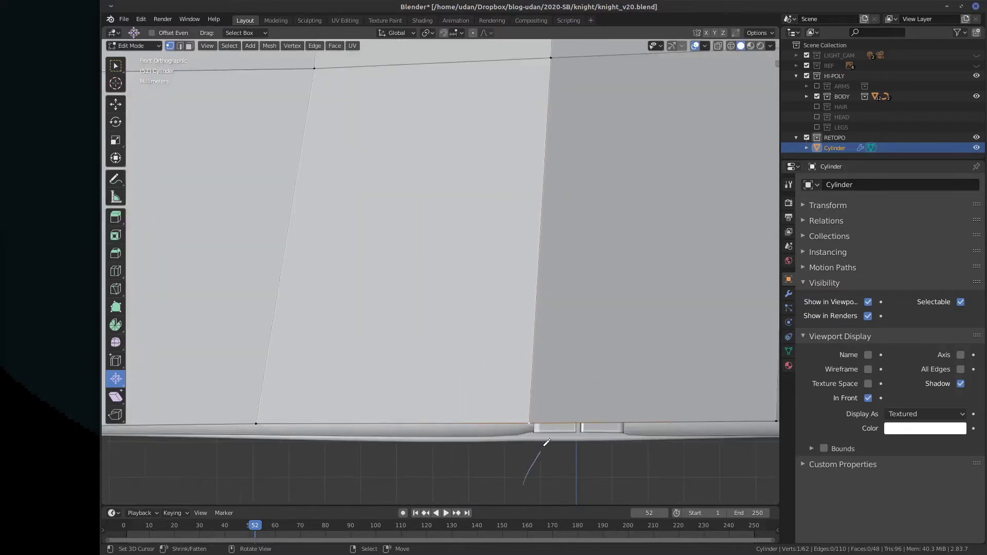
{"action": "key", "text": "g"}
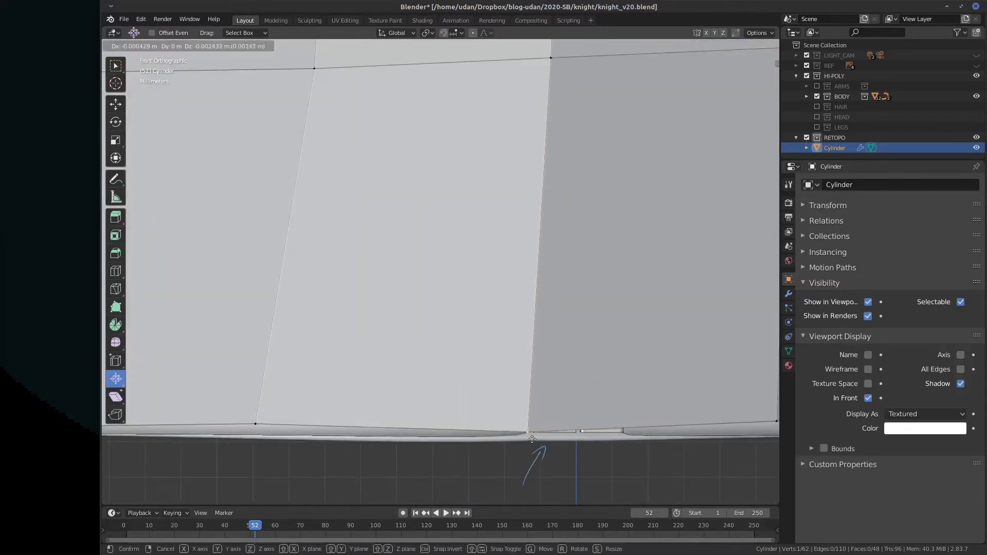
{"action": "left_click", "coordinate": [533, 441]}
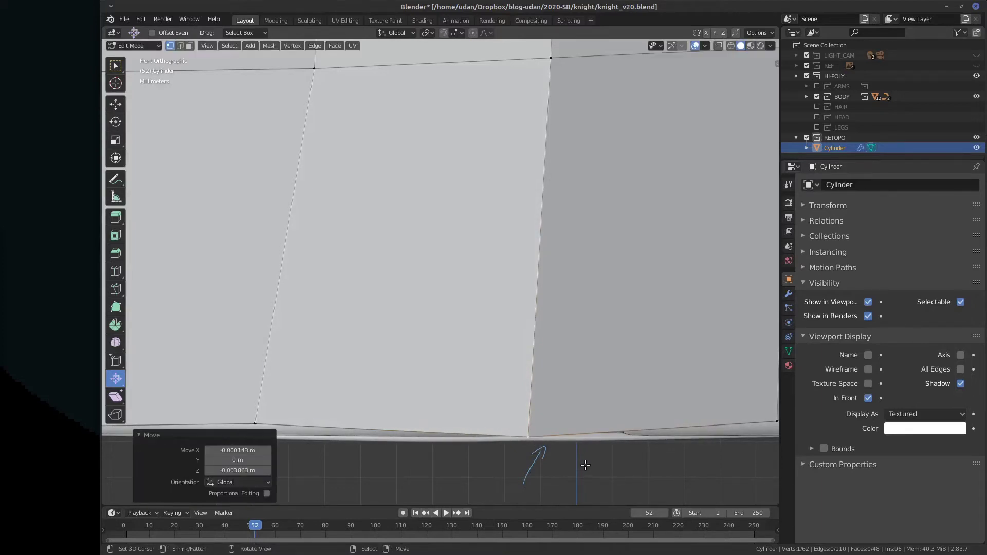
{"action": "middle_click_drag", "start_coordinate": [585, 466], "coordinate": [595, 437]}
{"action": "key", "text": "ctrl+z"}
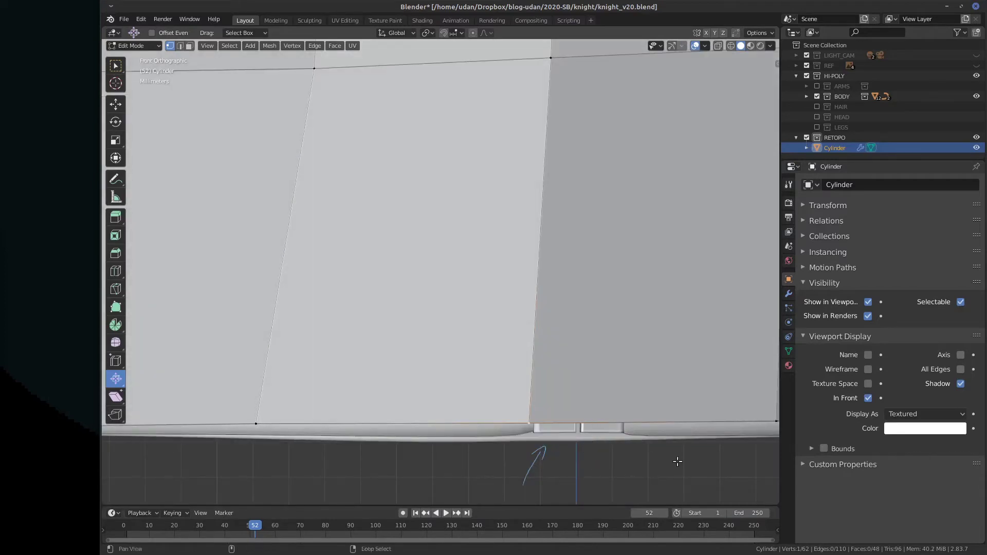
Move the hem's leftmost corner vertex slightly down in two small moves onto the lower border of the skirt cloth
{"action": "mouse_move", "coordinate": [649, 464]}
{"action": "middle_mouse_down", "text": "shift"}
{"action": "mouse_move", "coordinate": [437, 412]}
{"action": "mouse_move", "coordinate": [399, 415]}
{"action": "middle_mouse_up", "text": "shift"}
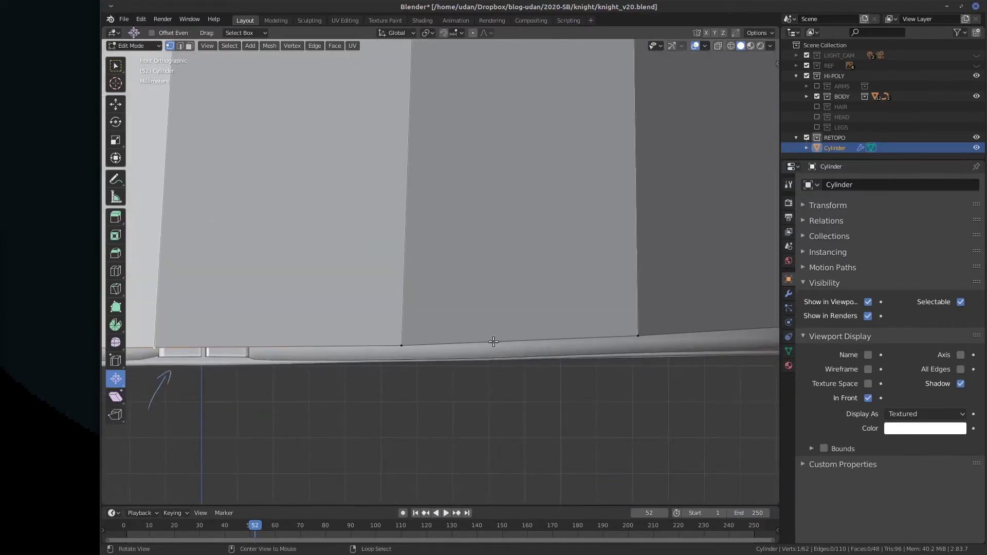
{"action": "left_click", "coordinate": [489, 342], "text": "alt"}
{"action": "scroll", "coordinate": [725, 377], "scroll_direction": "left", "scroll_amount": 8, "text": "ctrl"}
{"action": "scroll", "coordinate": [710, 384], "scroll_direction": "left", "scroll_amount": 10, "text": "ctrl"}
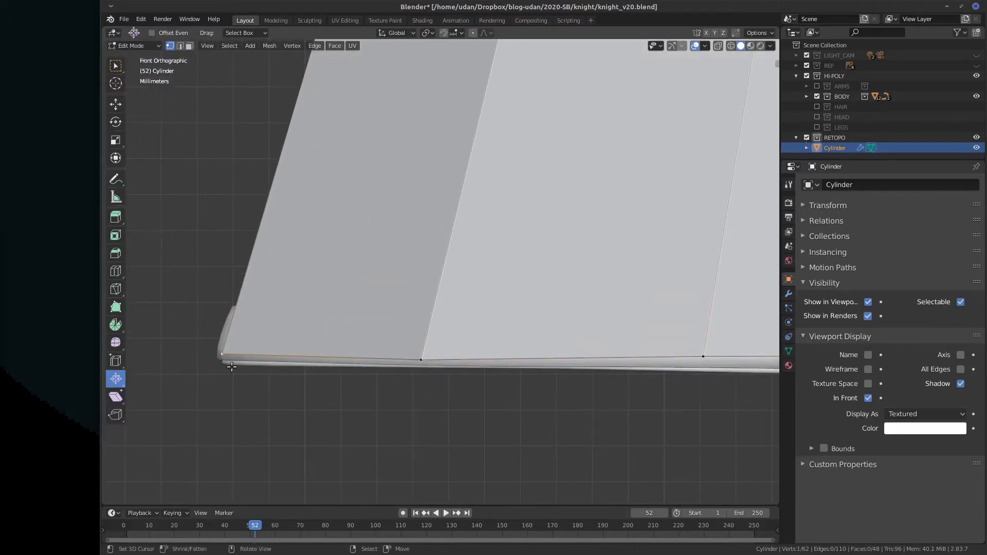
{"action": "left_click_drag", "start_coordinate": [230, 360], "coordinate": [232, 367]}
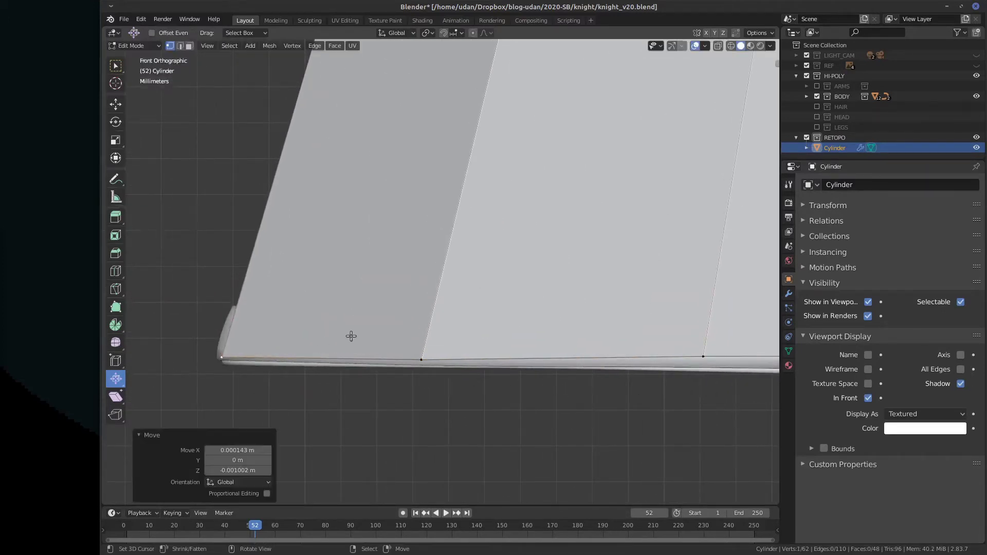
{"action": "key", "text": "g"}
{"action": "left_click", "coordinate": [249, 373]}
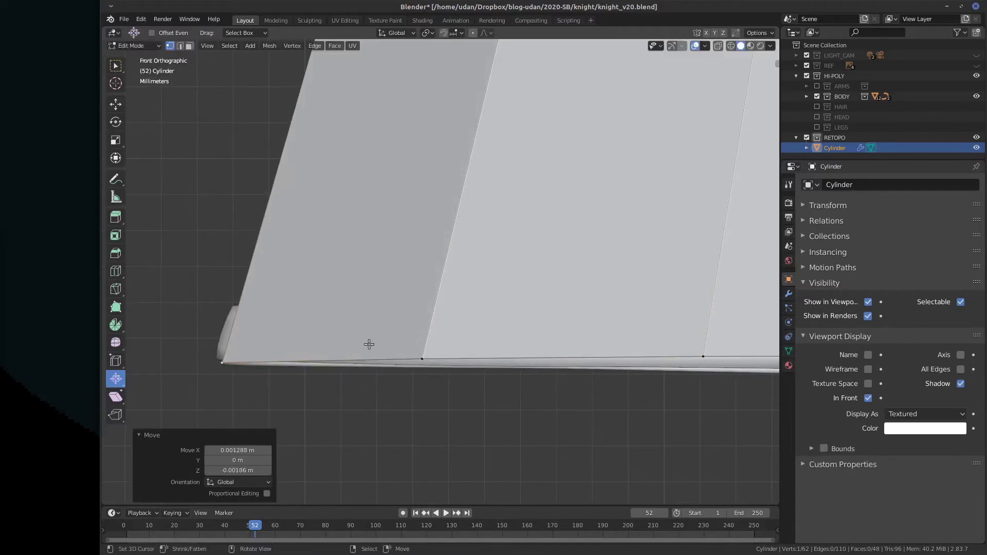
Lower the next three hem vertices toward the centre onto the cloth's bottom border, moving the centre one about 0.0044 m down
{"action": "left_click", "coordinate": [421, 360]}
{"action": "left_click_drag", "start_coordinate": [421, 359], "coordinate": [426, 374]}
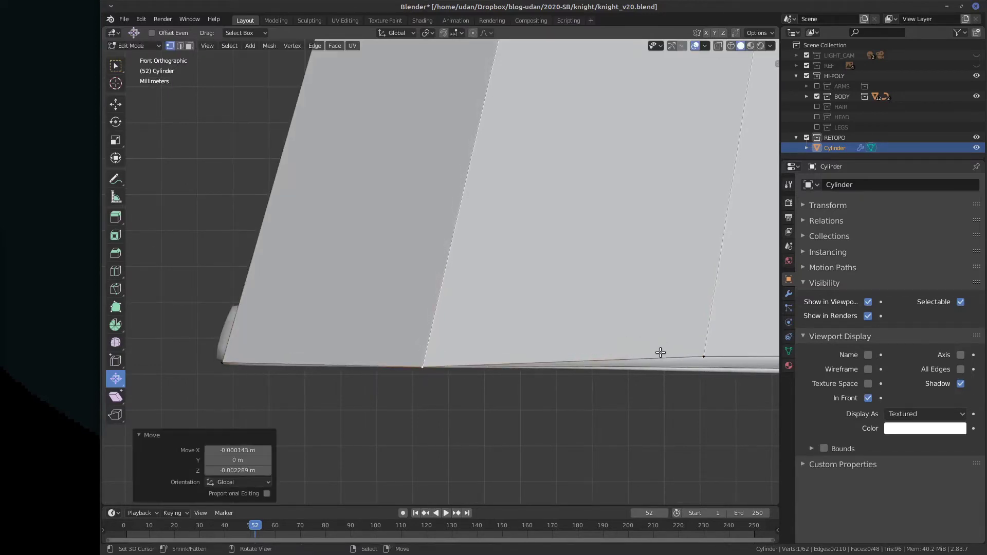
{"action": "left_click", "coordinate": [704, 355]}
{"action": "left_click_drag", "start_coordinate": [705, 353], "coordinate": [719, 388]}
{"action": "middle_click_drag", "start_coordinate": [728, 411], "coordinate": [592, 355], "text": "shift"}
{"action": "left_click", "coordinate": [585, 344]}
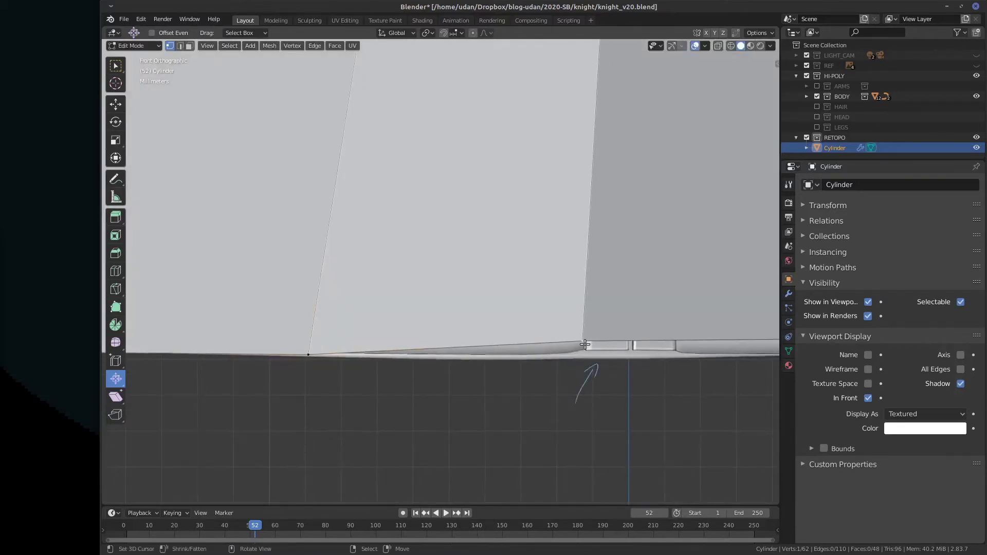
{"action": "left_click_drag", "start_coordinate": [584, 348], "coordinate": [587, 363]}
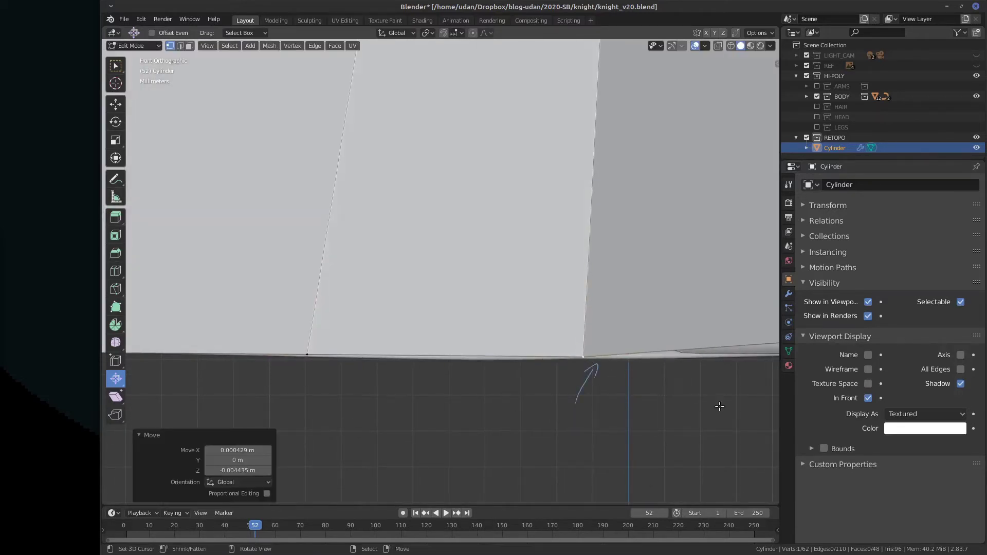
Lower the next two hem vertices beyond the centre onto the cloth's bottom border, moving the first about 0.0034 m down
{"action": "middle_click_drag", "start_coordinate": [729, 417], "coordinate": [398, 427], "text": "shift"}
{"action": "left_click", "coordinate": [505, 356]}
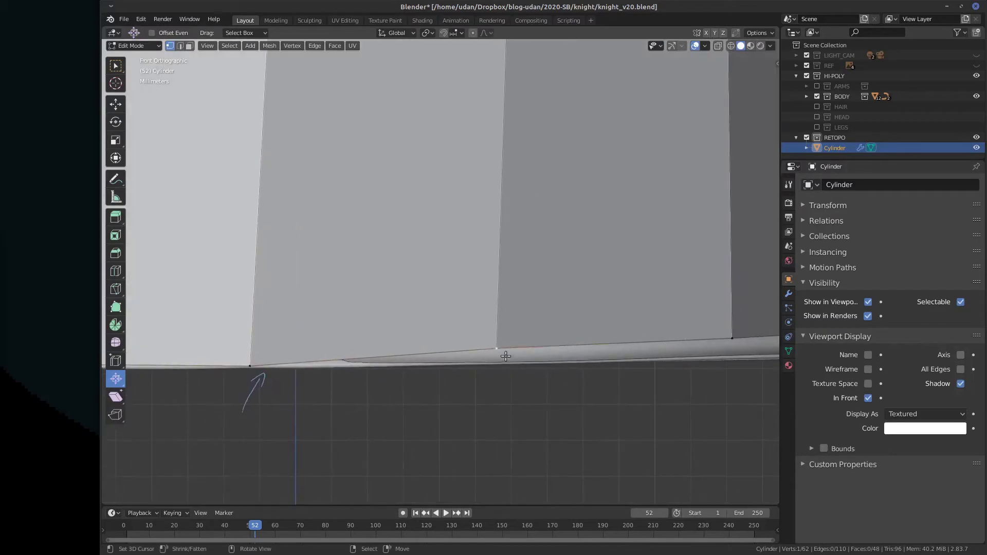
{"action": "left_click_drag", "start_coordinate": [505, 360], "coordinate": [503, 369]}
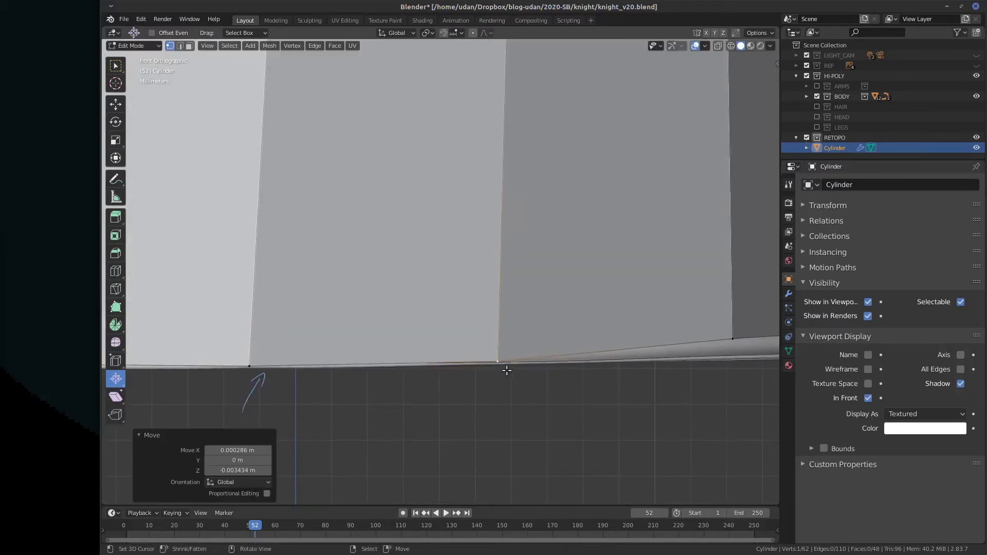
{"action": "middle_click_drag", "start_coordinate": [684, 421], "coordinate": [727, 401], "text": "shift"}
{"action": "left_click", "coordinate": [543, 336]}
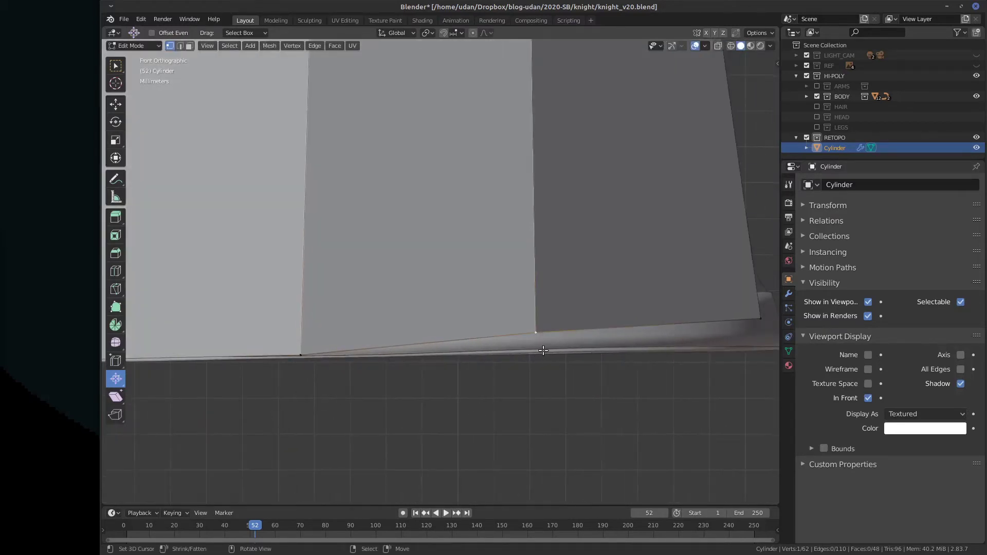
{"action": "left_click_drag", "start_coordinate": [544, 350], "coordinate": [545, 367]}
Move the hem's rightmost corner vertex about 0.0076 m down along Z onto the cloth's lower border
{"action": "middle_click_drag", "start_coordinate": [685, 416], "coordinate": [462, 428], "text": "shift"}
{"action": "left_click", "coordinate": [546, 328]}
{"action": "left_click_drag", "start_coordinate": [542, 335], "coordinate": [545, 359]}
{"action": "scroll", "coordinate": [555, 353], "scroll_direction": "down", "scroll_amount": 8}
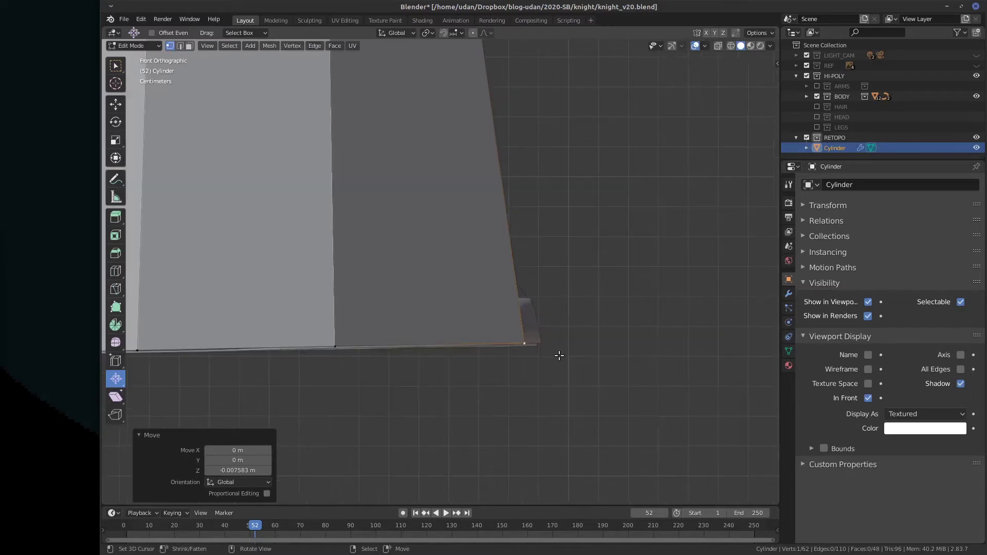
Look at the skirt from the back and turn off the retopo cylinder's In Front display
{"action": "middle_click_drag", "start_coordinate": [540, 312], "coordinate": [541, 267]}
{"action": "right_click", "coordinate": [464, 179], "text": "shift"}
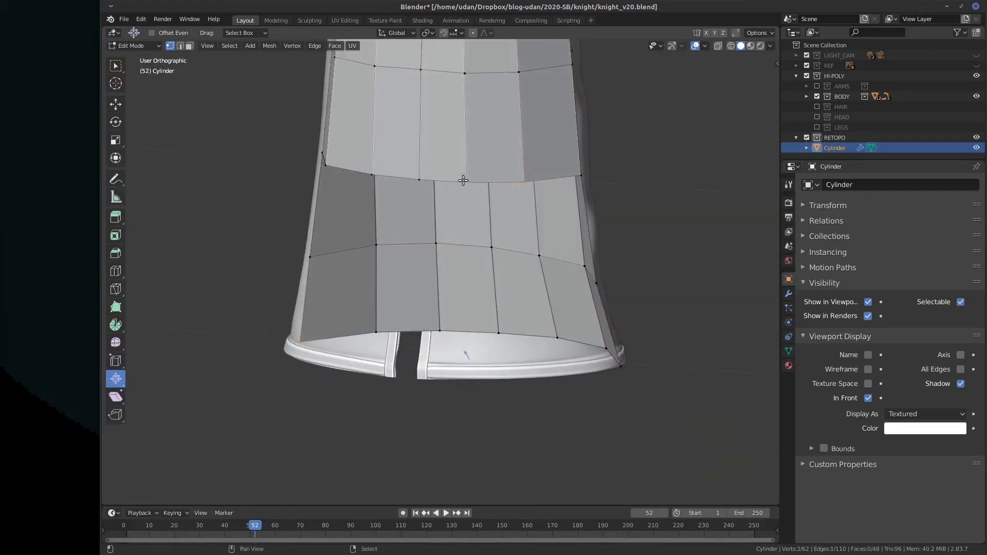
{"action": "right_click", "coordinate": [435, 179], "text": "shift"}
{"action": "key", "text": "ctrl+KP_1"}
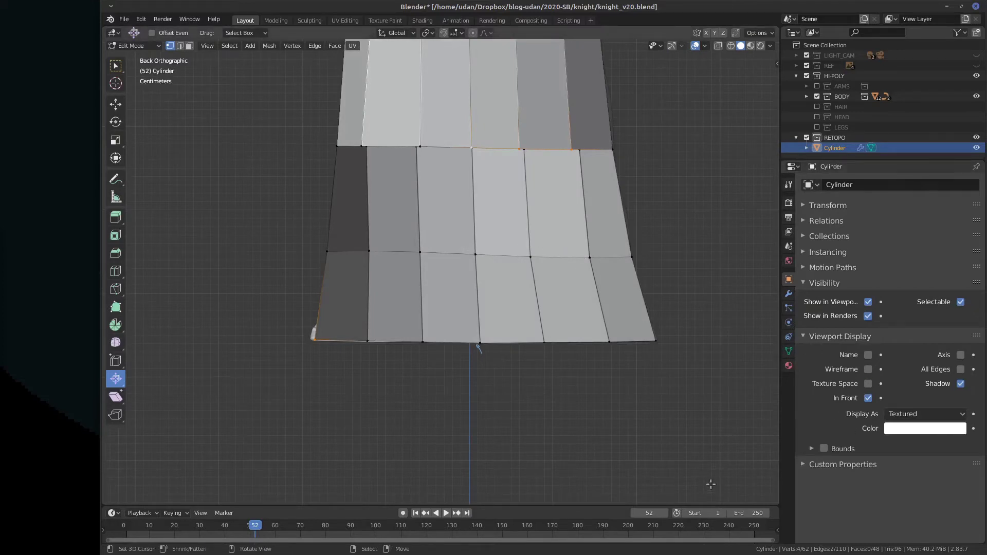
{"action": "left_click", "coordinate": [868, 398]}
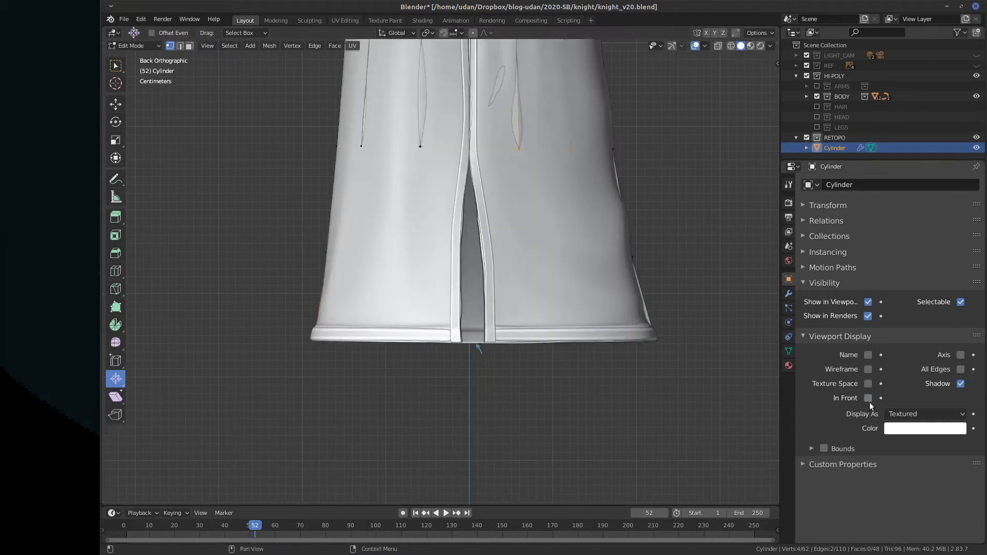
{"action": "left_click", "coordinate": [800, 283]}
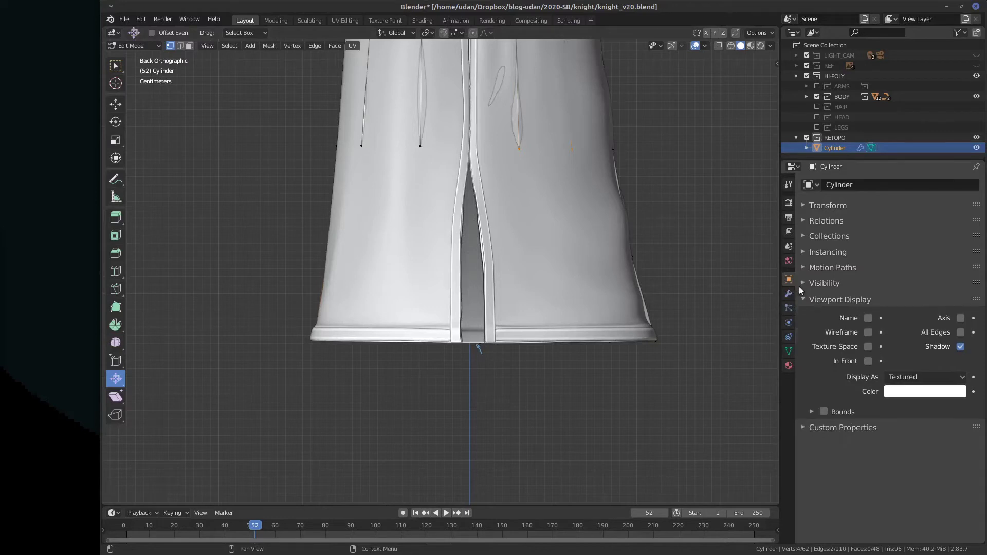
{"action": "left_click", "coordinate": [868, 361]}
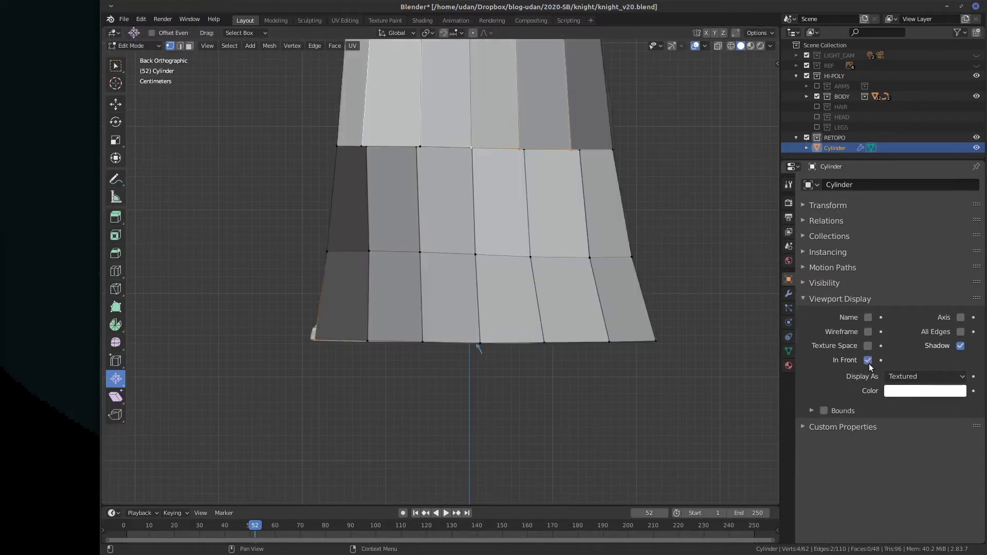
{"action": "left_click", "coordinate": [868, 360]}
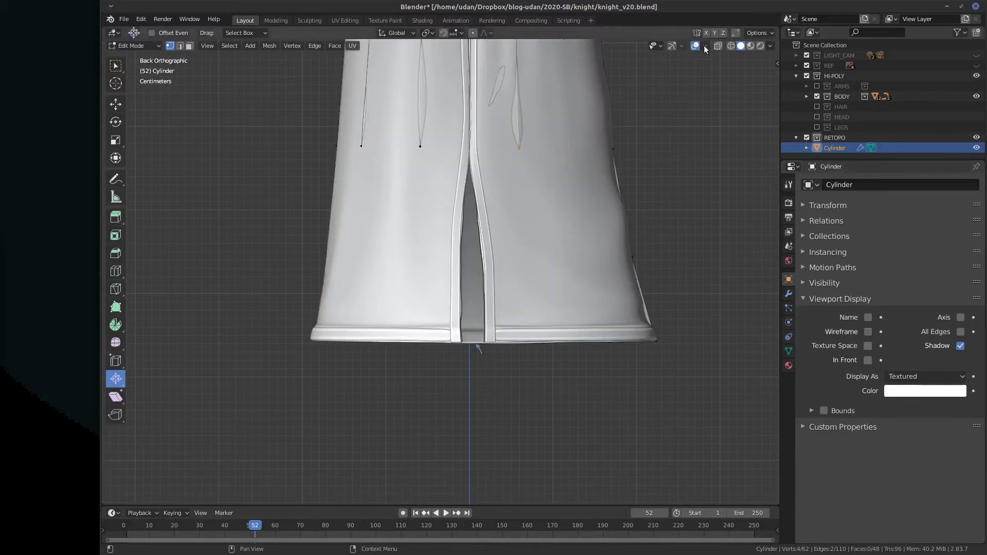
Enable X-Ray in the viewport shading and set its value to 1.000
{"action": "left_click", "coordinate": [726, 47]}
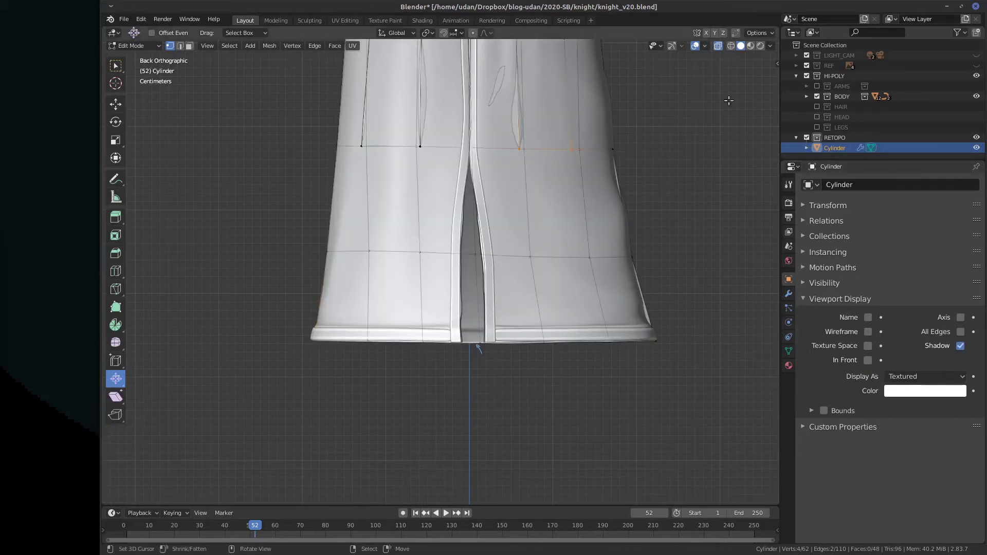
{"action": "left_click", "coordinate": [770, 46]}
{"action": "left_click_drag", "start_coordinate": [824, 256], "coordinate": [857, 264]}
{"action": "middle_click_drag", "start_coordinate": [670, 273], "coordinate": [679, 235]}
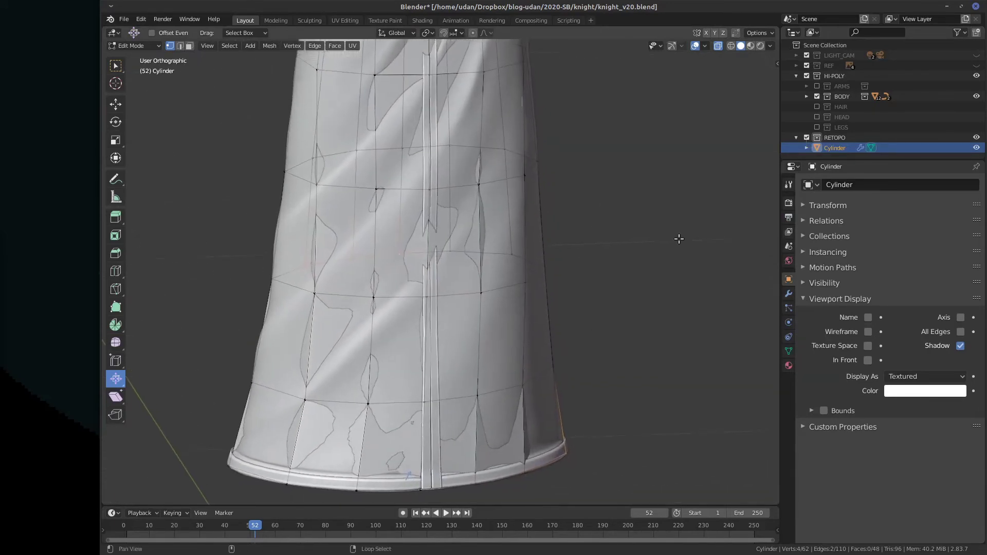
Try the Random color mode in the viewport shading to tell the cylinder apart from the skirt cloth
{"action": "left_click", "coordinate": [769, 45]}
{"action": "left_click", "coordinate": [767, 184]}
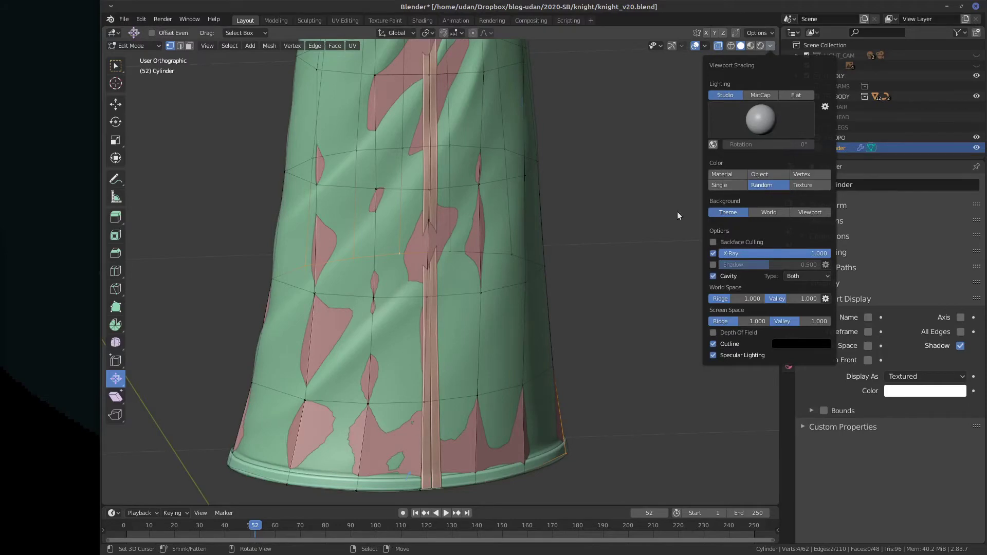
{"action": "mouse_move", "coordinate": [566, 365]}
{"action": "middle_mouse_down"}
{"action": "mouse_move", "coordinate": [735, 376]}
{"action": "mouse_move", "coordinate": [676, 379]}
{"action": "middle_mouse_up"}
Set the viewport shading color to Object and give the cylinder a pale yellow display color with H 0.159, S 0.350, V 1.000
{"action": "left_click", "coordinate": [770, 46]}
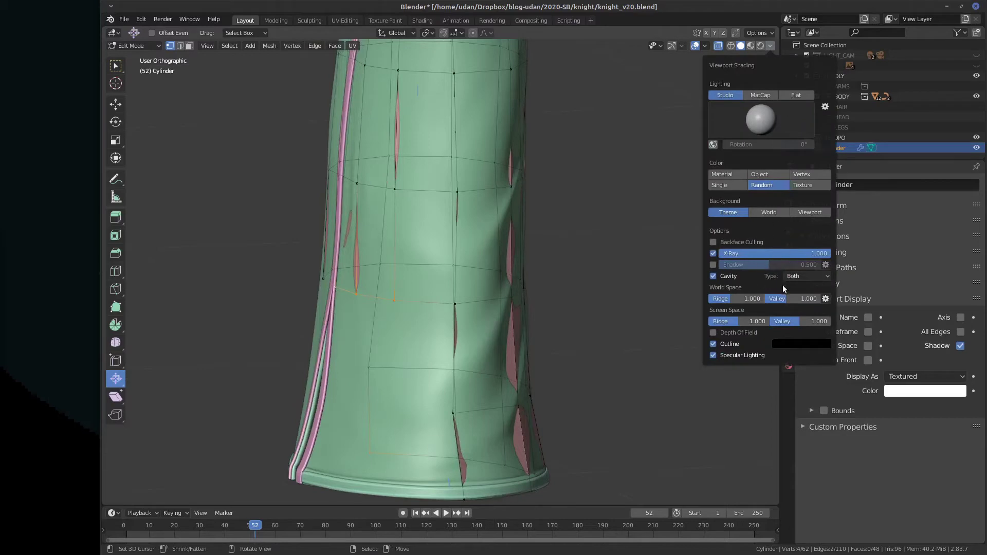
{"action": "left_click", "coordinate": [760, 174]}
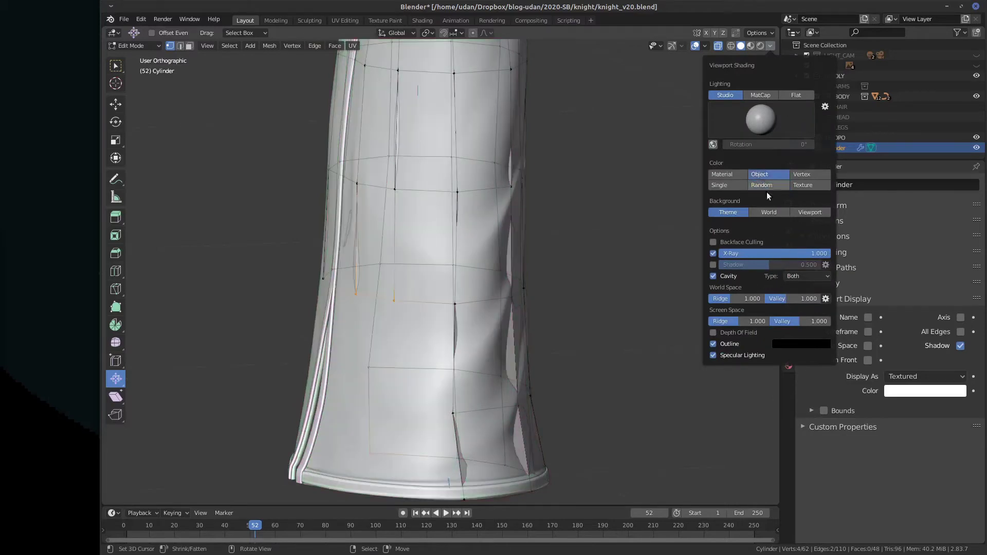
{"action": "left_click", "coordinate": [908, 390]}
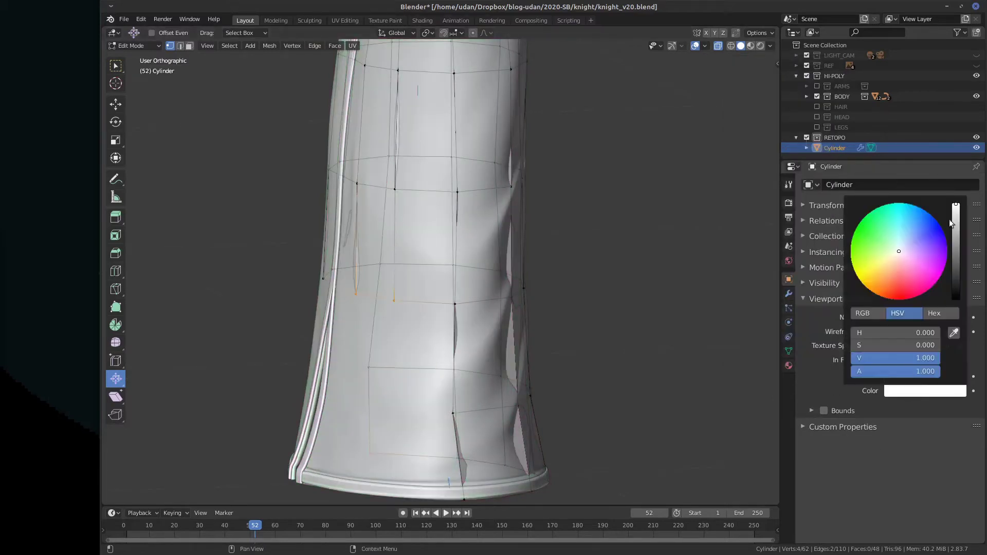
{"action": "left_click_drag", "start_coordinate": [956, 220], "coordinate": [956, 244]}
{"action": "left_click_drag", "start_coordinate": [895, 254], "coordinate": [861, 282]}
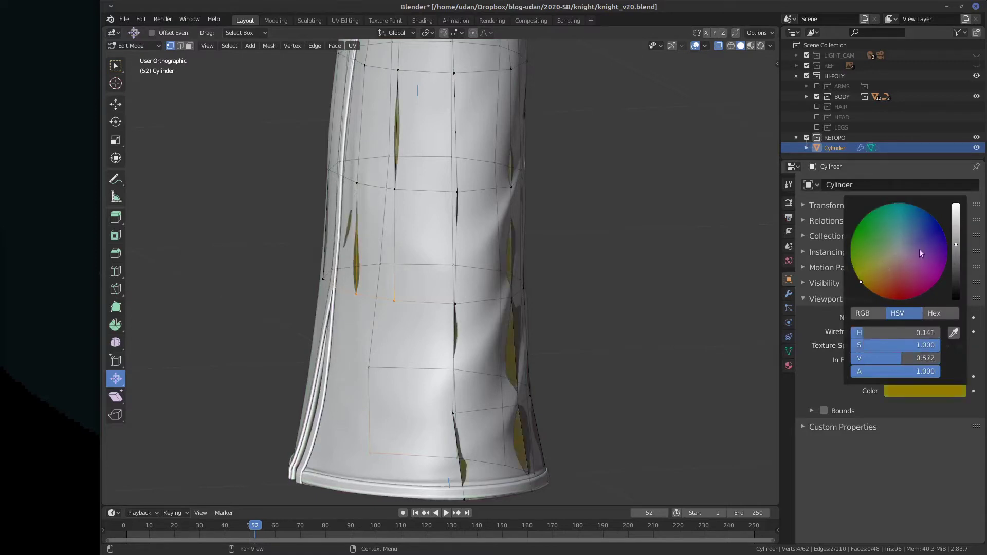
{"action": "left_click_drag", "start_coordinate": [956, 244], "coordinate": [955, 204]}
{"action": "middle_click_drag", "start_coordinate": [463, 394], "coordinate": [545, 397]}
{"action": "left_click", "coordinate": [911, 395]}
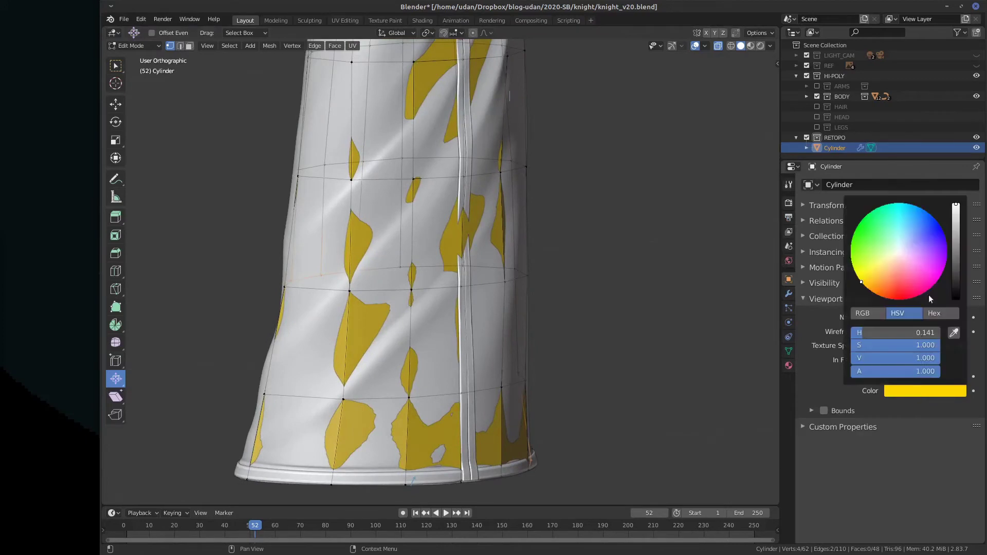
{"action": "left_click_drag", "start_coordinate": [892, 256], "coordinate": [885, 260]}
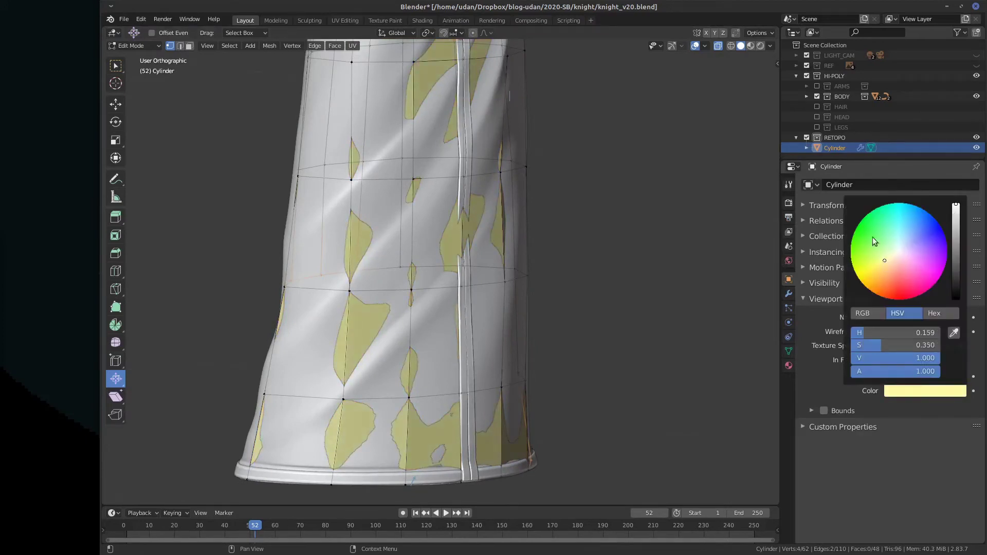
Examine where the yellow cylinder shows through the skirt cloth, and open the cylinder's Shrinkwrap modifier settings
{"action": "middle_click_drag", "start_coordinate": [514, 205], "coordinate": [689, 381]}
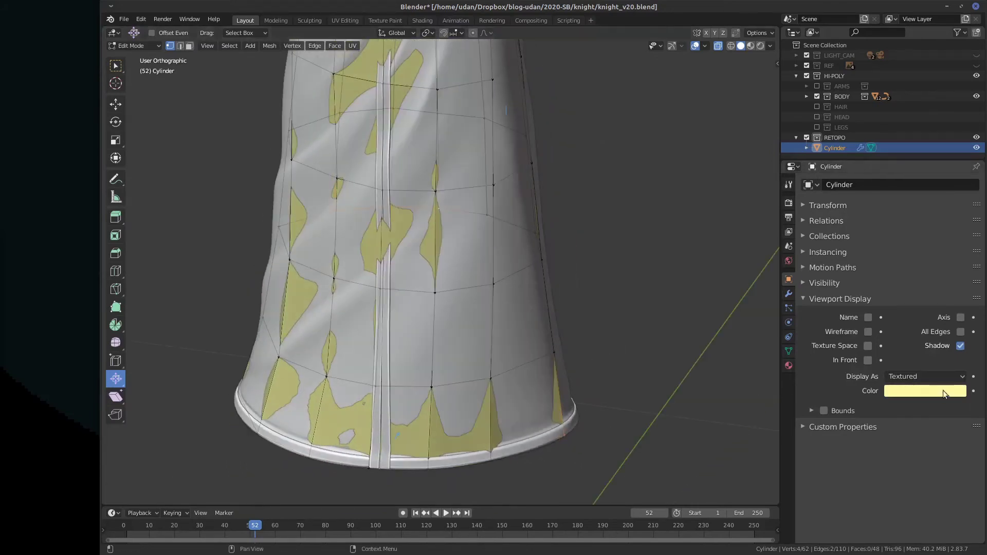
{"action": "mouse_move", "coordinate": [622, 355]}
{"action": "middle_mouse_down"}
{"action": "mouse_move", "coordinate": [632, 339]}
{"action": "mouse_move", "coordinate": [541, 337]}
{"action": "mouse_move", "coordinate": [604, 353]}
{"action": "middle_mouse_up"}
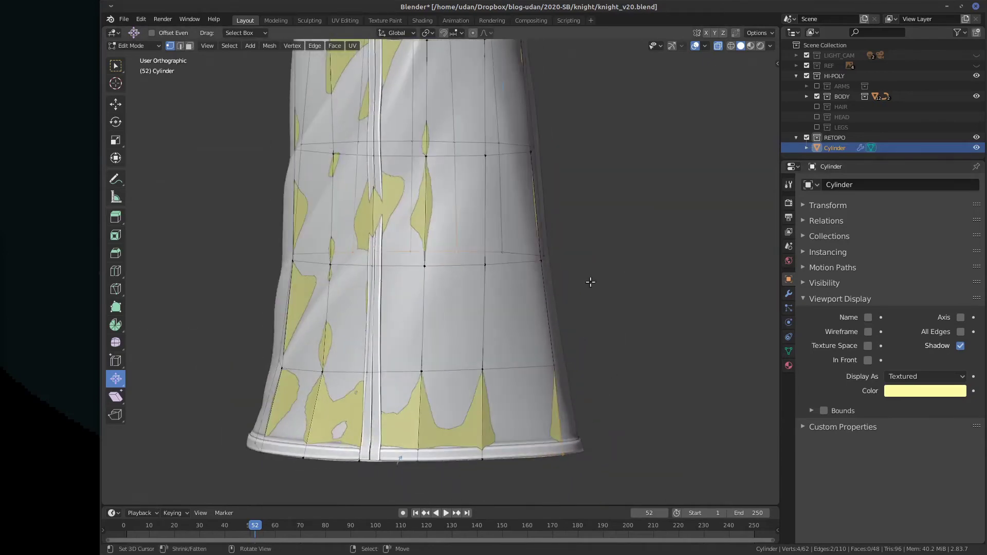
{"action": "middle_click_drag", "start_coordinate": [614, 388], "coordinate": [596, 408]}
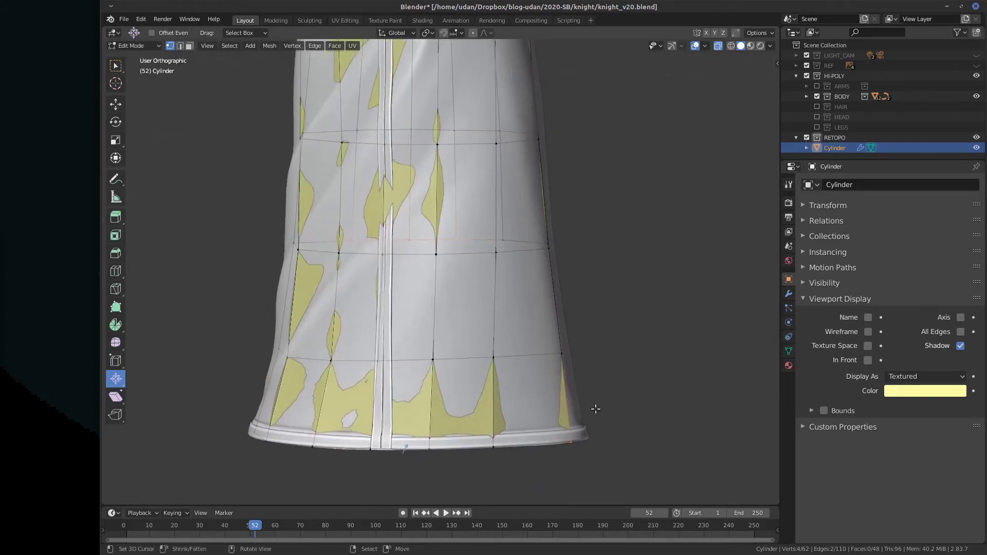
{"action": "key", "text": "KP_1"}
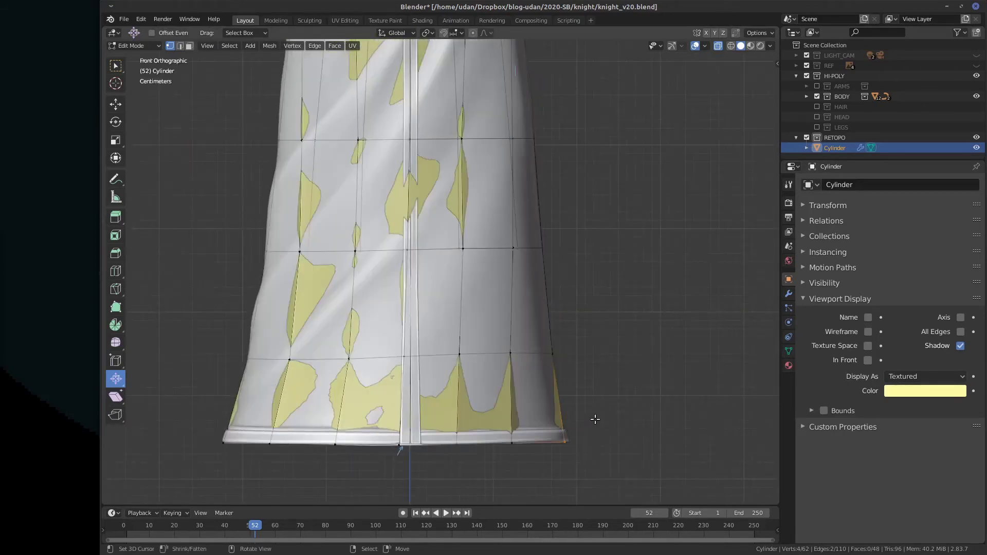
{"action": "left_click", "coordinate": [494, 355]}
{"action": "middle_click_drag", "start_coordinate": [605, 342], "coordinate": [683, 362]}
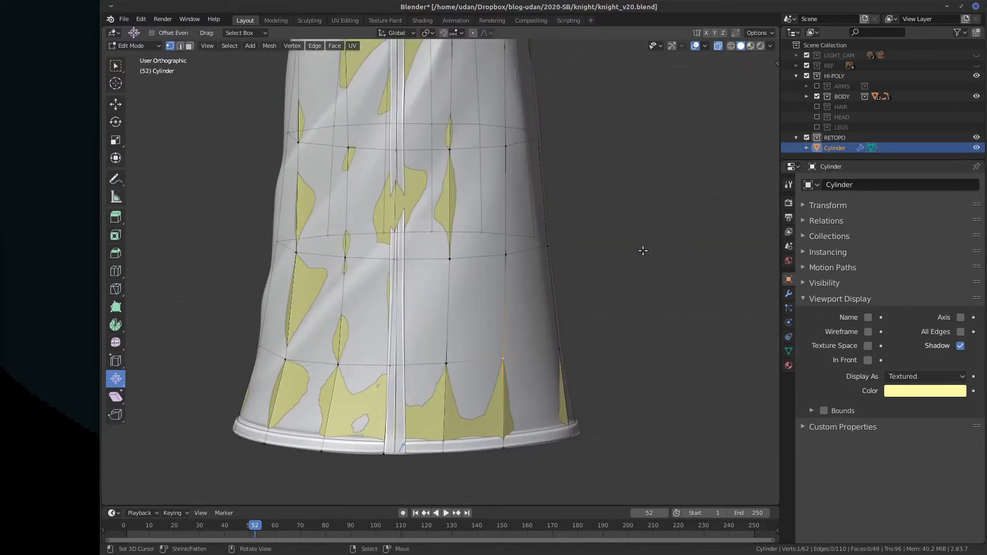
{"action": "left_click", "coordinate": [789, 294]}
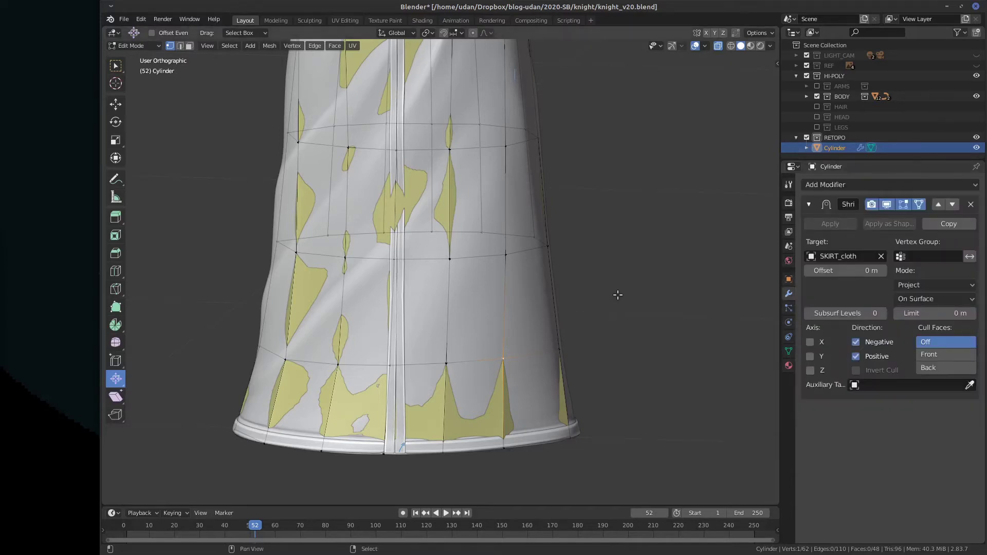
{"action": "key", "text": "KP_1"}
Annotate the empty area beside the skirt with a wrench sketch and "SHRINK WRAP", with a dividing line underneath
{"action": "scroll", "coordinate": [560, 339], "scroll_direction": "up", "scroll_amount": 2}
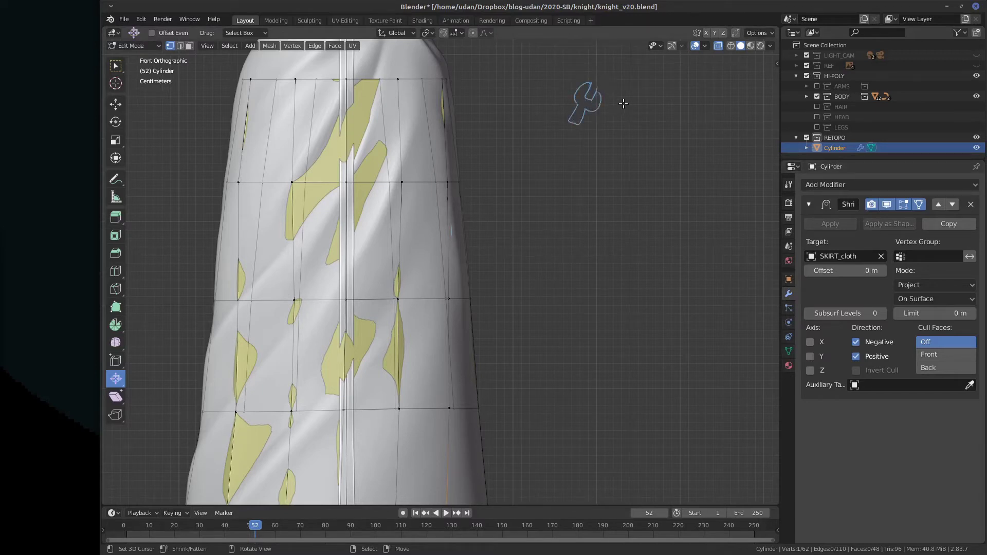
{"action": "mouse_move", "coordinate": [645, 111]}
{"action": "left_mouse_down"}
{"action": "mouse_move", "coordinate": [659, 122]}
{"action": "mouse_move", "coordinate": [668, 102]}
{"action": "mouse_move", "coordinate": [677, 120]}
{"action": "left_mouse_up"}
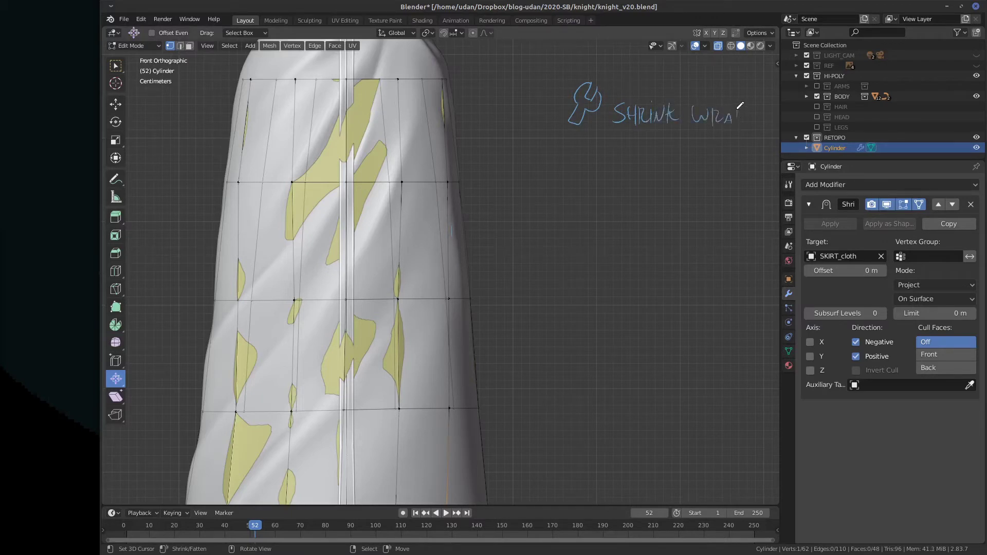
{"action": "left_click_drag", "start_coordinate": [737, 108], "coordinate": [738, 116]}
{"action": "left_click_drag", "start_coordinate": [553, 140], "coordinate": [773, 136]}
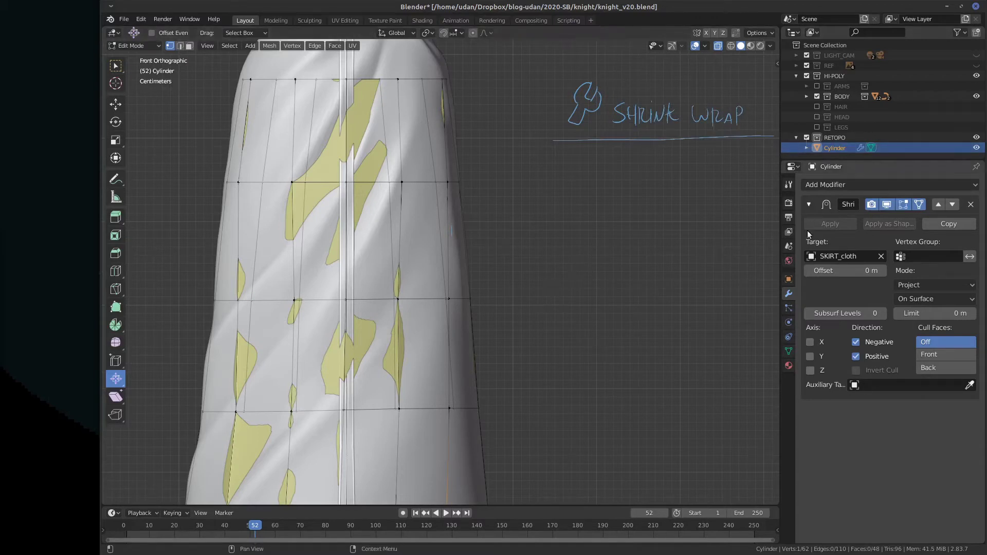
Show the cylinder's object properties and add the annotation "VIEWPORT DISPLAY" with an object-properties symbol below the dividing line
{"action": "left_click", "coordinate": [788, 279]}
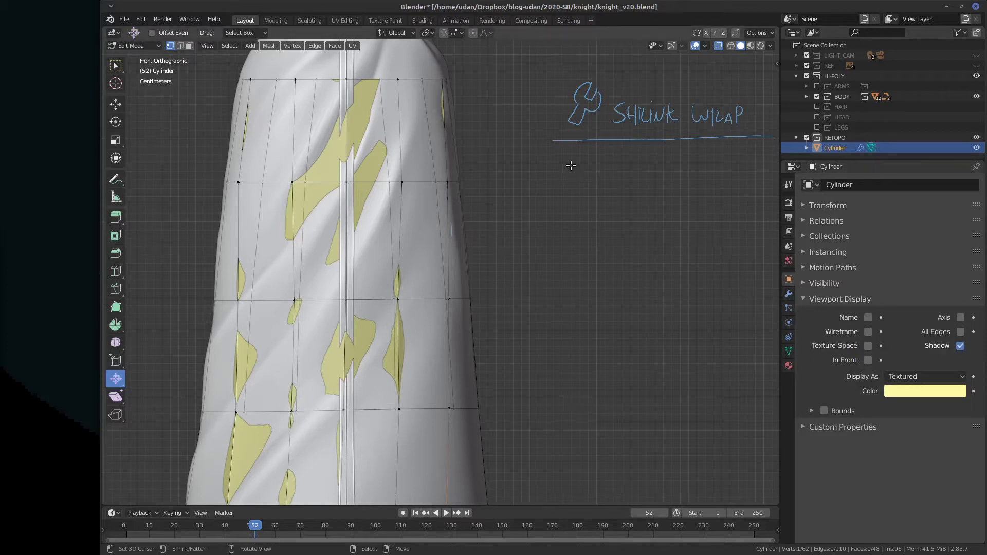
{"action": "mouse_move", "coordinate": [570, 165]}
{"action": "left_mouse_down"}
{"action": "mouse_move", "coordinate": [583, 164]}
{"action": "mouse_move", "coordinate": [571, 183]}
{"action": "left_mouse_up"}
{"action": "left_click_drag", "start_coordinate": [620, 168], "coordinate": [630, 167]}
{"action": "mouse_move", "coordinate": [636, 173]}
{"action": "left_mouse_down"}
{"action": "mouse_move", "coordinate": [675, 161]}
{"action": "mouse_move", "coordinate": [693, 174]}
{"action": "mouse_move", "coordinate": [719, 168]}
{"action": "mouse_move", "coordinate": [725, 179]}
{"action": "left_mouse_up"}
{"action": "left_click_drag", "start_coordinate": [721, 166], "coordinate": [733, 165]}
{"action": "mouse_move", "coordinate": [667, 200]}
{"action": "left_mouse_down"}
{"action": "mouse_move", "coordinate": [664, 215]}
{"action": "mouse_move", "coordinate": [688, 215]}
{"action": "left_mouse_up"}
{"action": "mouse_move", "coordinate": [698, 200]}
{"action": "left_mouse_down"}
{"action": "mouse_move", "coordinate": [698, 220]}
{"action": "mouse_move", "coordinate": [703, 207]}
{"action": "left_mouse_up"}
{"action": "left_click_drag", "start_coordinate": [712, 196], "coordinate": [718, 203]}
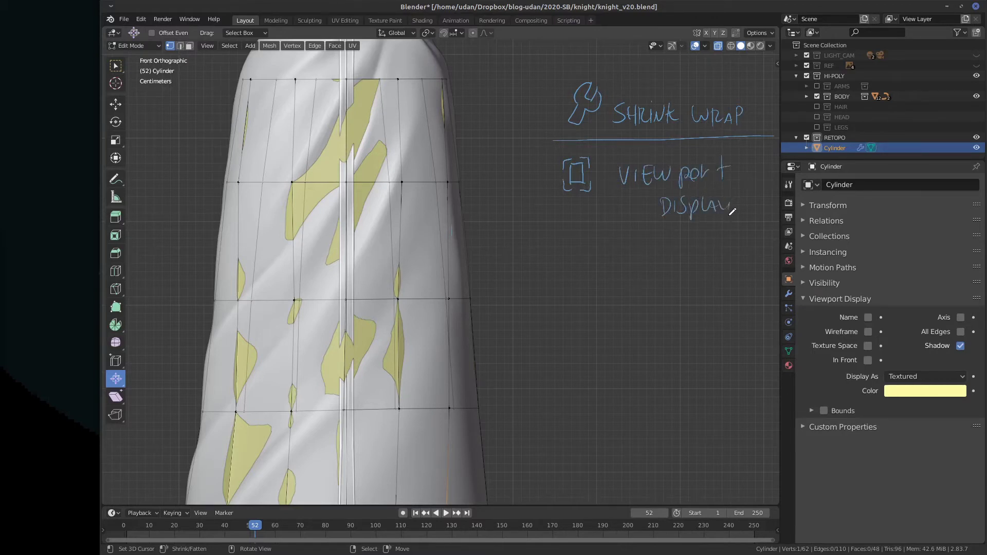
Add the handwritten notes "IN FRONT" with a checkbox and "COLOR" beneath the viewport display annotation
{"action": "mouse_move", "coordinate": [628, 247]}
{"action": "left_mouse_down"}
{"action": "mouse_move", "coordinate": [627, 264]}
{"action": "mouse_move", "coordinate": [673, 250]}
{"action": "mouse_move", "coordinate": [689, 261]}
{"action": "mouse_move", "coordinate": [739, 255]}
{"action": "left_mouse_up"}
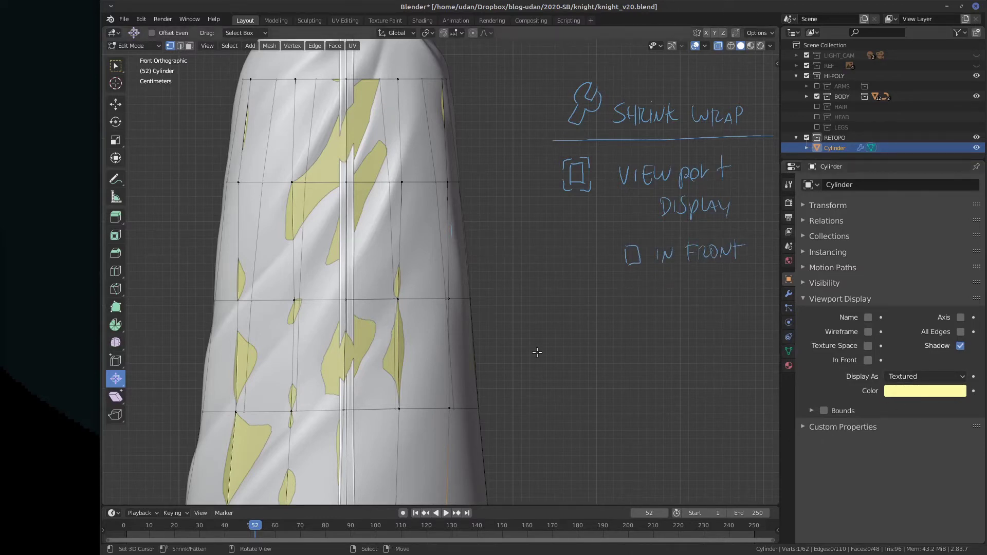
{"action": "mouse_move", "coordinate": [638, 287]}
{"action": "left_mouse_down"}
{"action": "mouse_move", "coordinate": [628, 291]}
{"action": "mouse_move", "coordinate": [638, 299]}
{"action": "left_mouse_up"}
{"action": "left_click_drag", "start_coordinate": [649, 292], "coordinate": [700, 307]}
Try the Wire display type on the cylinder and set its Display As option to Solid
{"action": "left_click", "coordinate": [925, 376]}
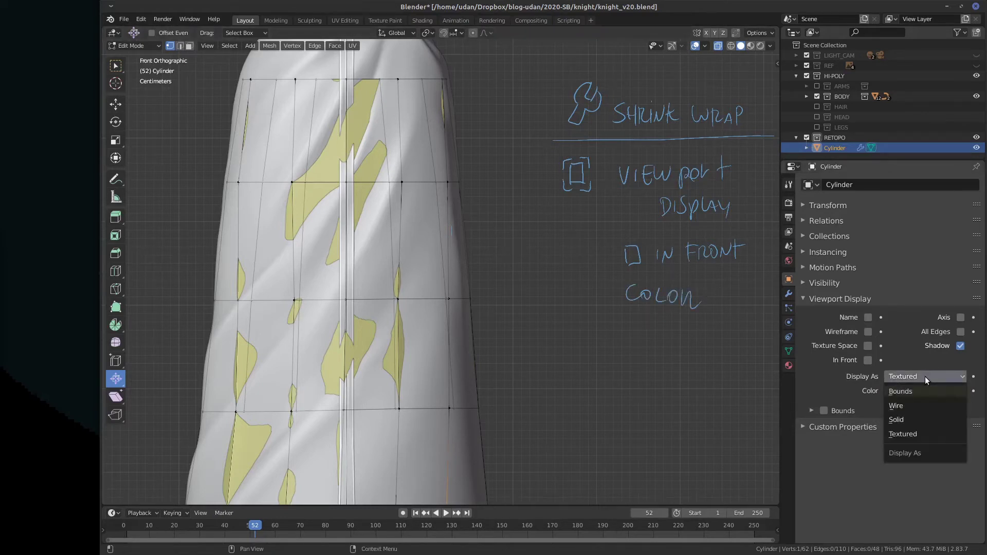
{"action": "left_click", "coordinate": [918, 407]}
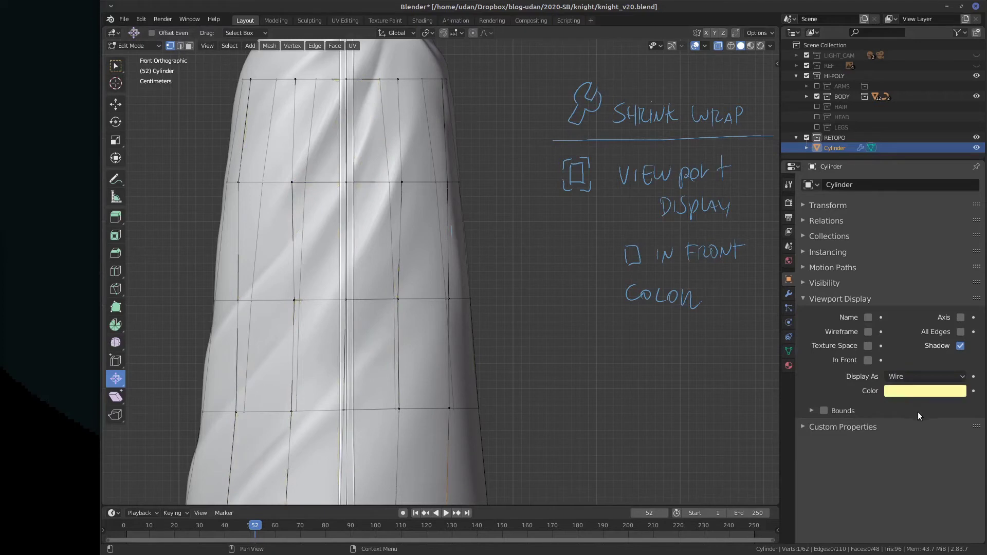
{"action": "left_click", "coordinate": [922, 377]}
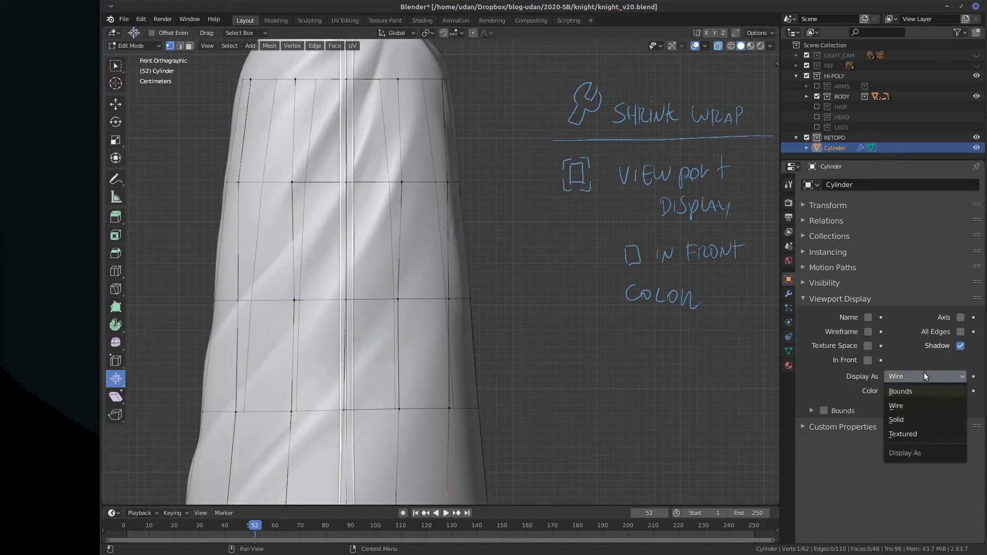
{"action": "left_click", "coordinate": [922, 426]}
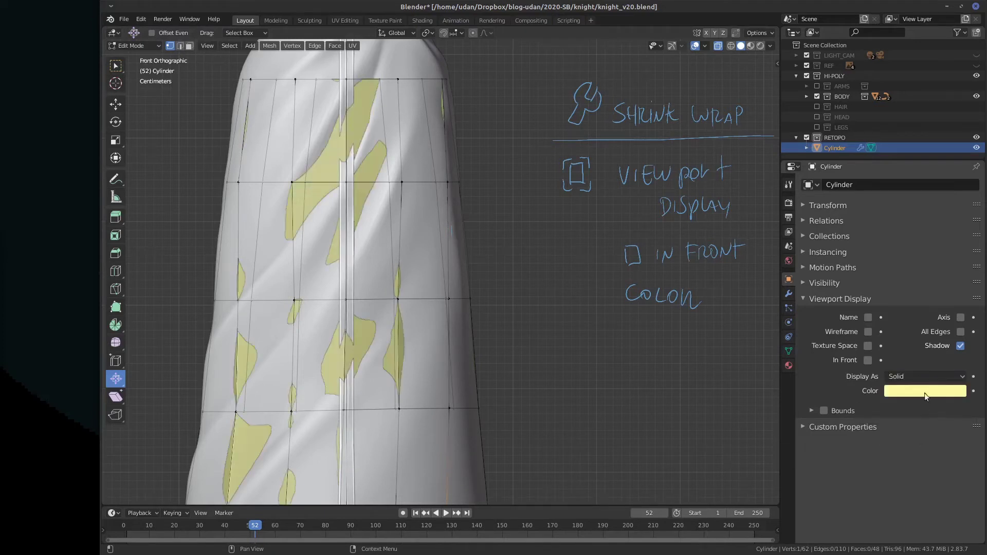
Set the cylinder's viewport Display As option to Textured
{"action": "left_click", "coordinate": [924, 374]}
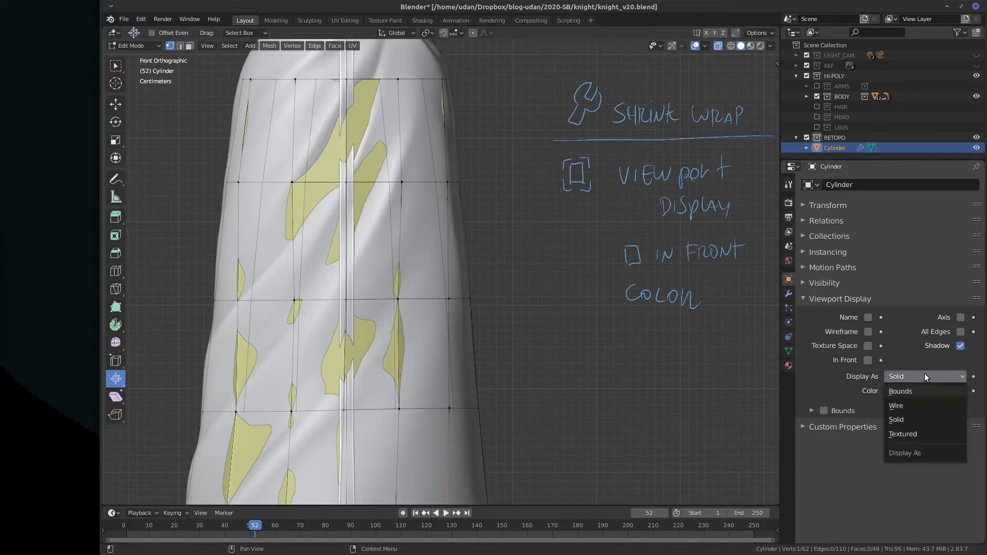
{"action": "left_click", "coordinate": [910, 420]}
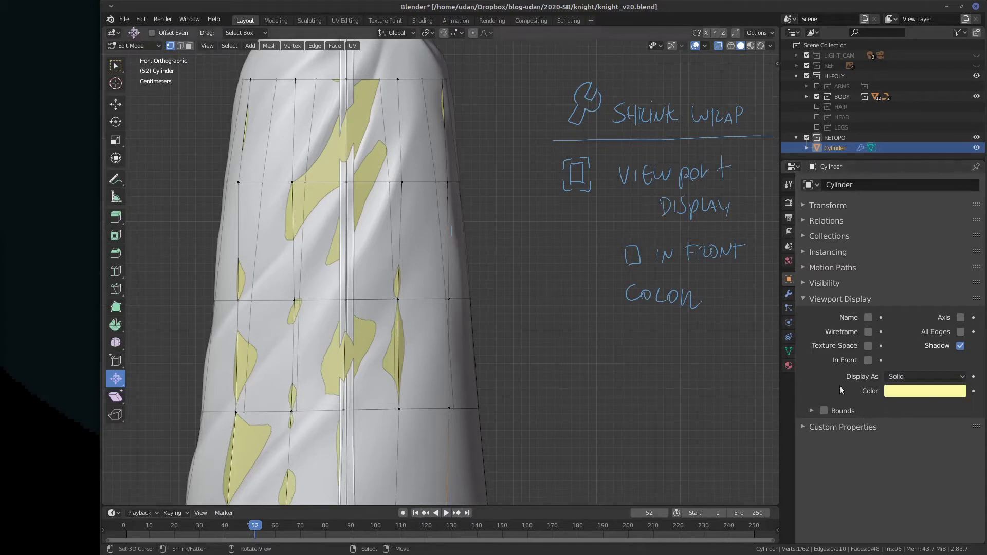
{"action": "left_click", "coordinate": [910, 375]}
{"action": "left_click", "coordinate": [905, 430]}
Add the handwritten note "DISPLAY AS" beneath the "COLOR" annotation
{"action": "mouse_move", "coordinate": [635, 319]}
{"action": "left_mouse_down"}
{"action": "mouse_move", "coordinate": [636, 338]}
{"action": "mouse_move", "coordinate": [643, 325]}
{"action": "mouse_move", "coordinate": [658, 338]}
{"action": "mouse_move", "coordinate": [628, 341]}
{"action": "mouse_move", "coordinate": [647, 340]}
{"action": "left_mouse_up"}
{"action": "mouse_move", "coordinate": [658, 326]}
{"action": "left_mouse_down"}
{"action": "mouse_move", "coordinate": [651, 339]}
{"action": "mouse_move", "coordinate": [669, 343]}
{"action": "left_mouse_up"}
{"action": "left_click_drag", "start_coordinate": [669, 326], "coordinate": [708, 337]}
{"action": "left_click_drag", "start_coordinate": [712, 328], "coordinate": [704, 347]}
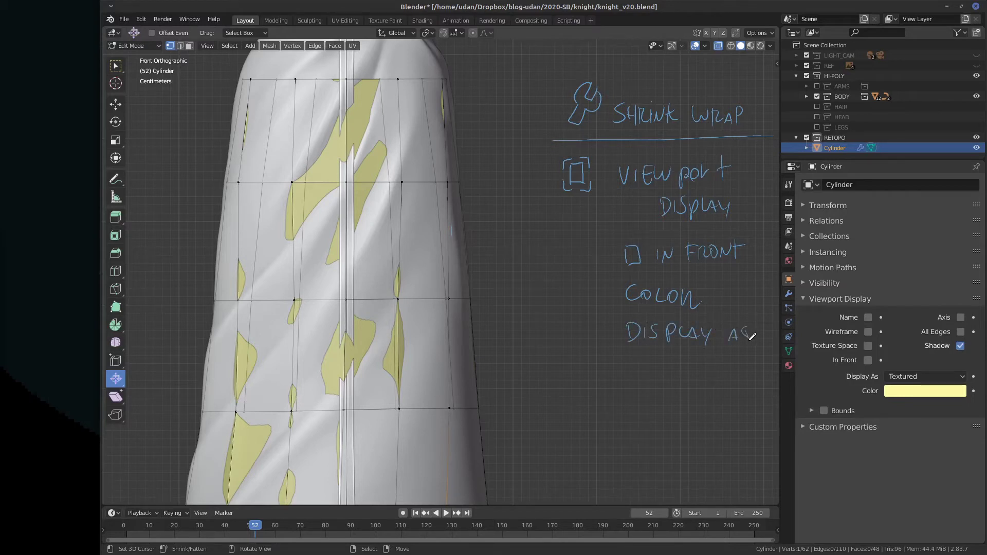
{"action": "left_click_drag", "start_coordinate": [752, 339], "coordinate": [743, 345]}
Erase the handwritten shrinkwrap and viewport display notes beside the skirt
{"action": "left_click_drag", "start_coordinate": [570, 82], "coordinate": [573, 179]}
{"action": "mouse_move", "coordinate": [576, 246]}
{"action": "left_mouse_down"}
{"action": "mouse_move", "coordinate": [622, 170]}
{"action": "mouse_move", "coordinate": [640, 308]}
{"action": "mouse_move", "coordinate": [674, 202]}
{"action": "mouse_move", "coordinate": [696, 216]}
{"action": "mouse_move", "coordinate": [741, 154]}
{"action": "mouse_move", "coordinate": [765, 188]}
{"action": "mouse_move", "coordinate": [733, 309]}
{"action": "mouse_move", "coordinate": [697, 313]}
{"action": "mouse_move", "coordinate": [649, 128]}
{"action": "mouse_move", "coordinate": [678, 125]}
{"action": "mouse_move", "coordinate": [693, 302]}
{"action": "left_mouse_up"}
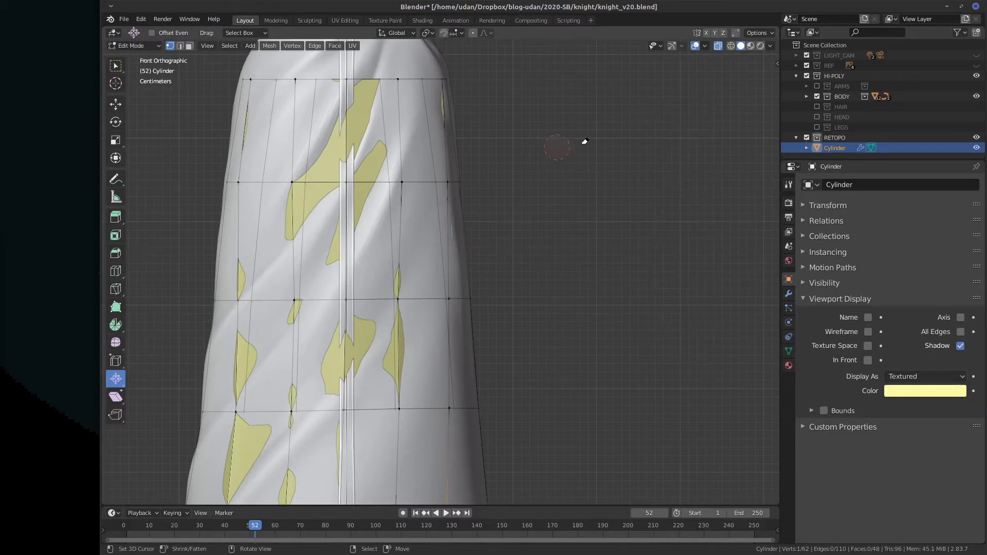
{"action": "left_click_drag", "start_coordinate": [639, 63], "coordinate": [694, 76]}
{"action": "left_click_drag", "start_coordinate": [765, 66], "coordinate": [772, 61]}
Draw an arrow pointing at the X-ray toggle and write "X-RAY" beside it
{"action": "left_click", "coordinate": [720, 49]}
{"action": "left_click", "coordinate": [723, 51]}
{"action": "right_click_drag", "start_coordinate": [685, 64], "coordinate": [763, 67]}
{"action": "left_click_drag", "start_coordinate": [714, 58], "coordinate": [691, 75]}
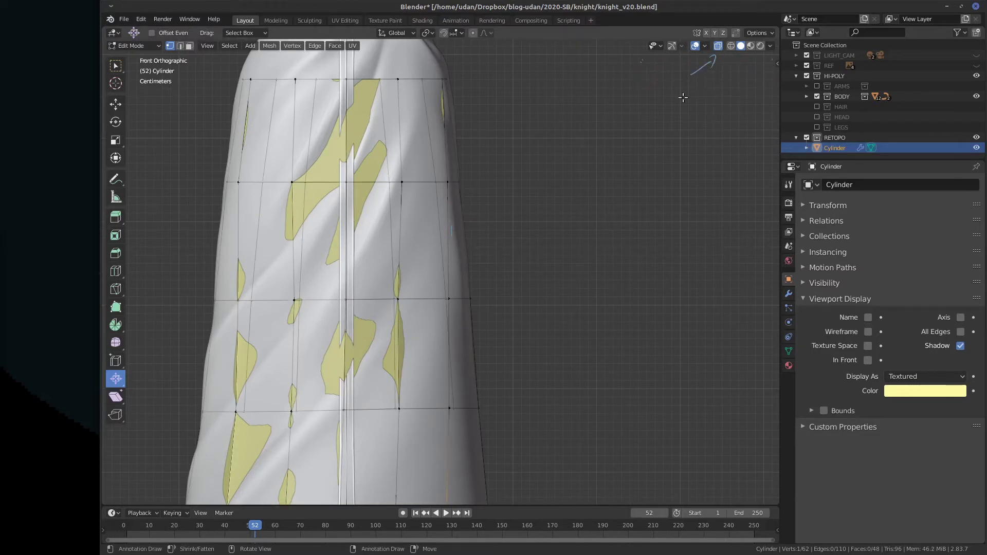
{"action": "left_click_drag", "start_coordinate": [603, 84], "coordinate": [593, 101]}
{"action": "mouse_move", "coordinate": [592, 86]}
{"action": "left_mouse_down"}
{"action": "mouse_move", "coordinate": [606, 99]}
{"action": "mouse_move", "coordinate": [654, 106]}
{"action": "left_mouse_up"}
{"action": "left_click", "coordinate": [612, 95]}
{"action": "left_click_drag", "start_coordinate": [662, 88], "coordinate": [652, 122]}
Turn X-ray off and re-enable it in the viewport shading options with a strength of 1.000
{"action": "left_click", "coordinate": [718, 48]}
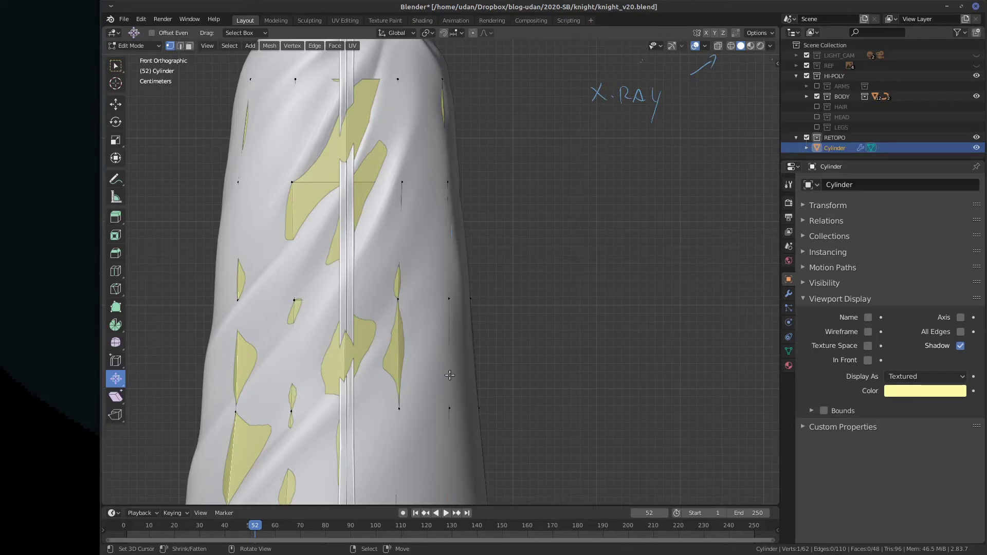
{"action": "left_click", "coordinate": [770, 47]}
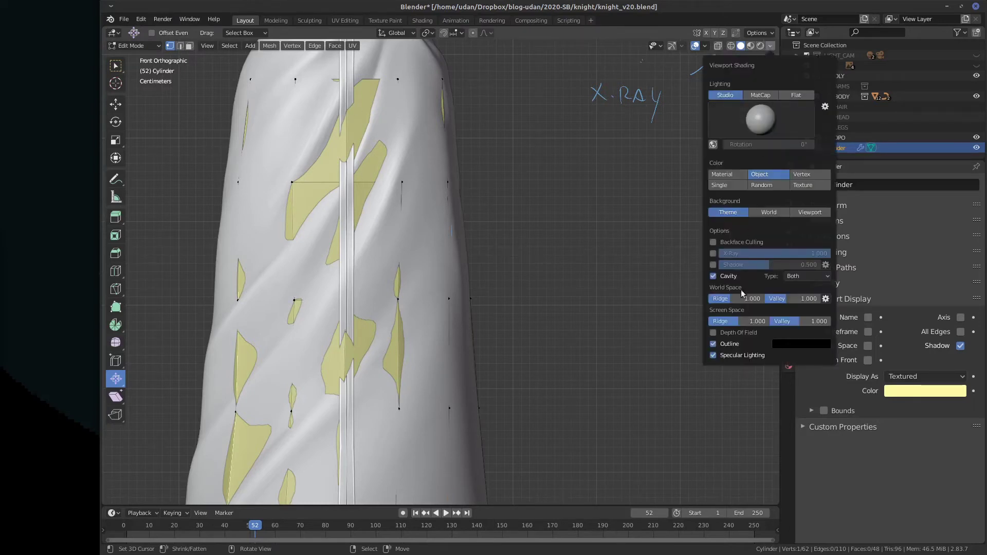
{"action": "left_click", "coordinate": [712, 254]}
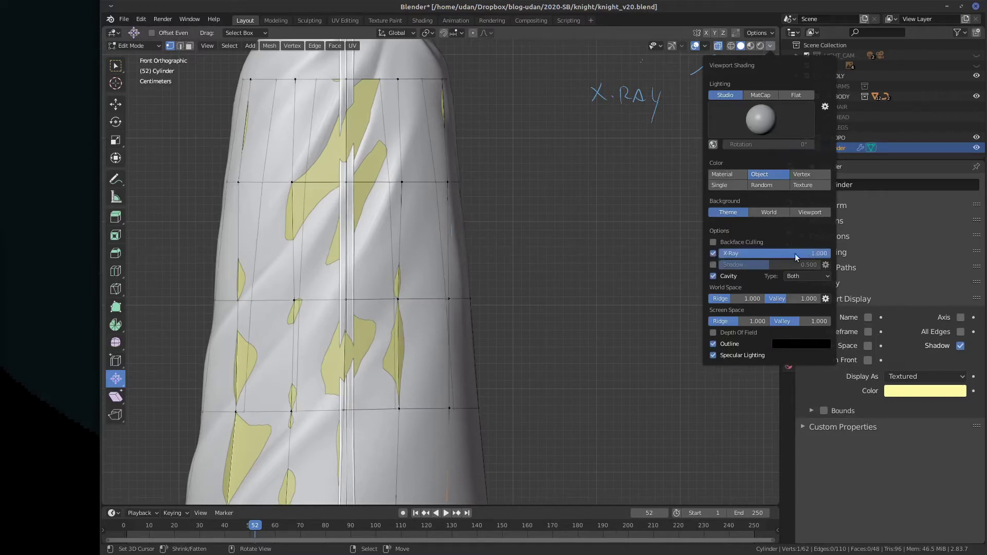
{"action": "mouse_move", "coordinate": [822, 254]}
{"action": "left_mouse_down"}
{"action": "mouse_move", "coordinate": [745, 262]}
{"action": "mouse_move", "coordinate": [826, 260]}
{"action": "left_mouse_up"}
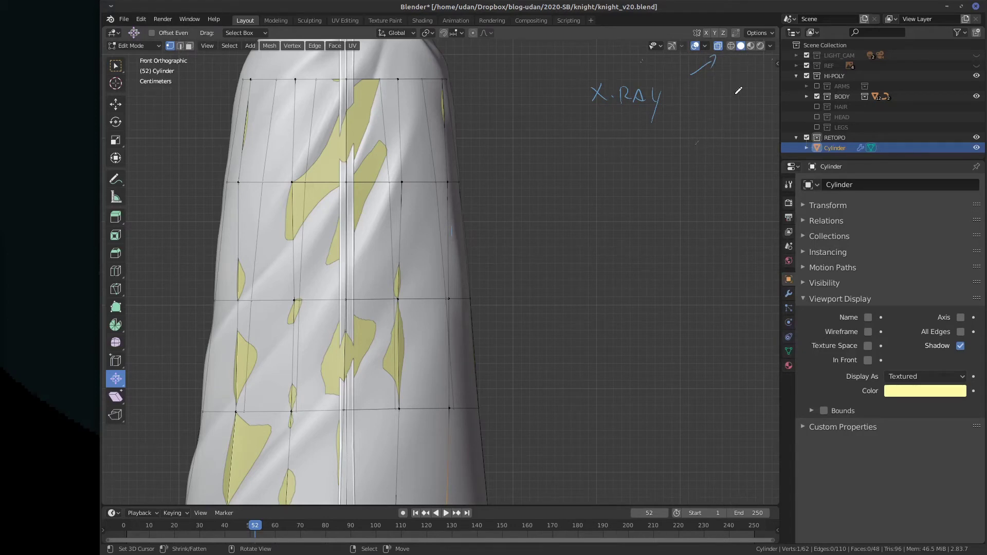
Draw a long arrow to the viewport shading options and circle the "X-RAY" note
{"action": "mouse_move", "coordinate": [738, 91]}
{"action": "left_mouse_down"}
{"action": "mouse_move", "coordinate": [765, 61]}
{"action": "mouse_move", "coordinate": [750, 69]}
{"action": "mouse_move", "coordinate": [759, 77]}
{"action": "left_mouse_up"}
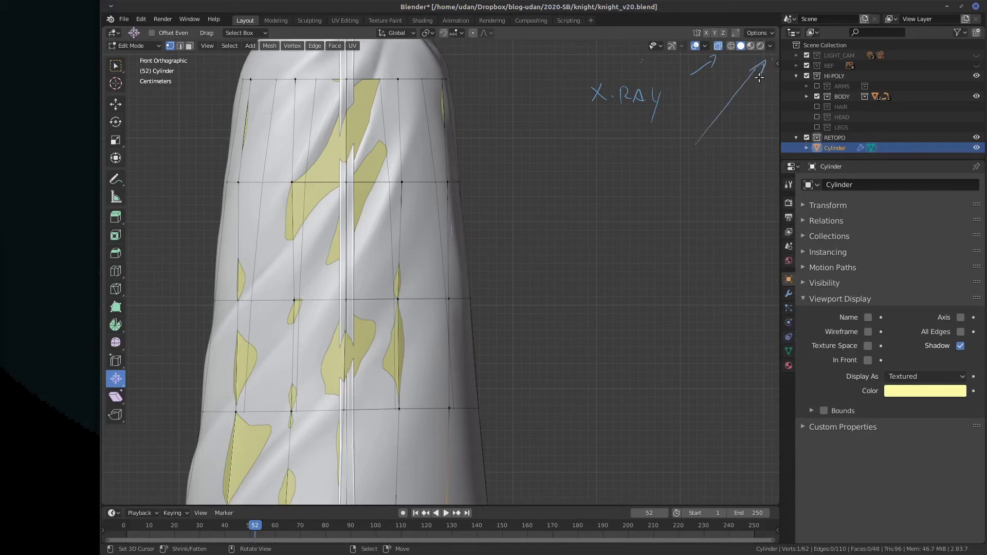
{"action": "left_click", "coordinate": [771, 48]}
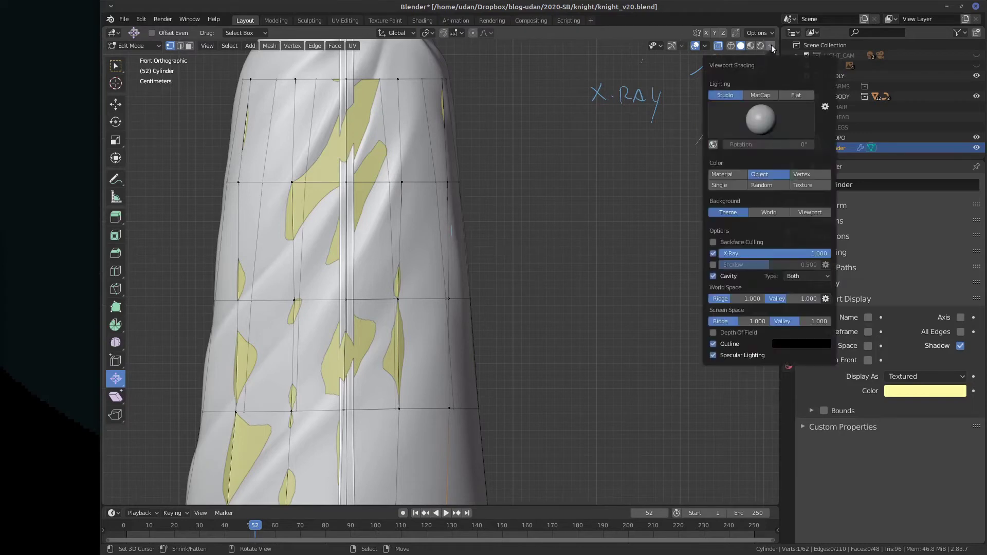
{"action": "left_click", "coordinate": [771, 47]}
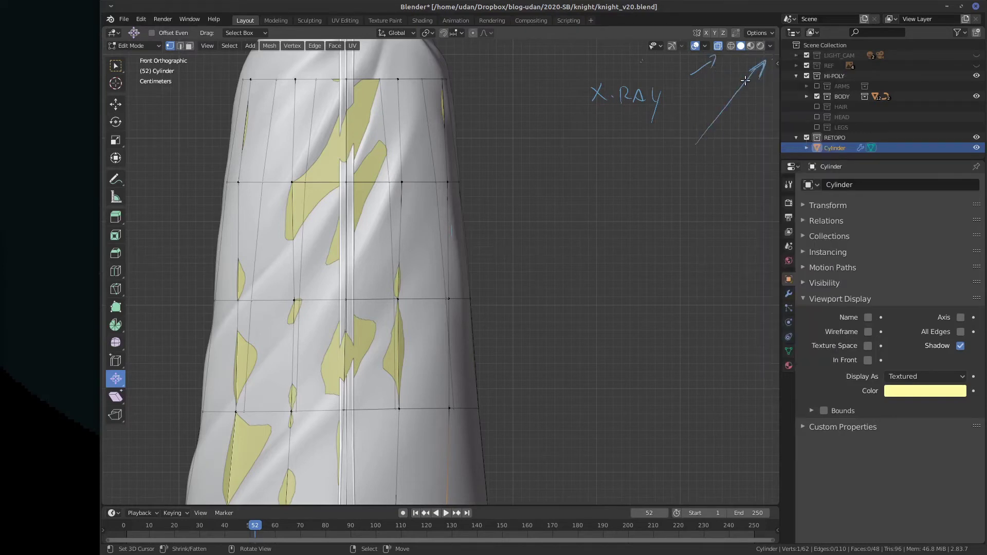
{"action": "left_click_drag", "start_coordinate": [654, 64], "coordinate": [661, 153]}
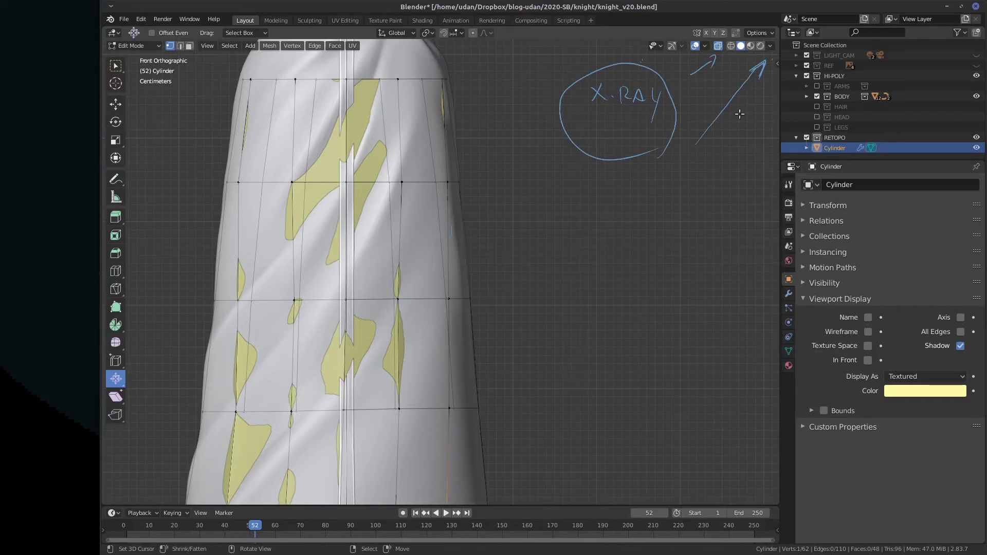
Erase the X-ray note, its circle and both arrows
{"action": "mouse_move", "coordinate": [586, 167]}
{"action": "right_mouse_down"}
{"action": "mouse_move", "coordinate": [569, 166]}
{"action": "mouse_move", "coordinate": [655, 153]}
{"action": "mouse_move", "coordinate": [576, 98]}
{"action": "mouse_move", "coordinate": [686, 77]}
{"action": "mouse_move", "coordinate": [573, 106]}
{"action": "mouse_move", "coordinate": [636, 65]}
{"action": "right_mouse_up"}
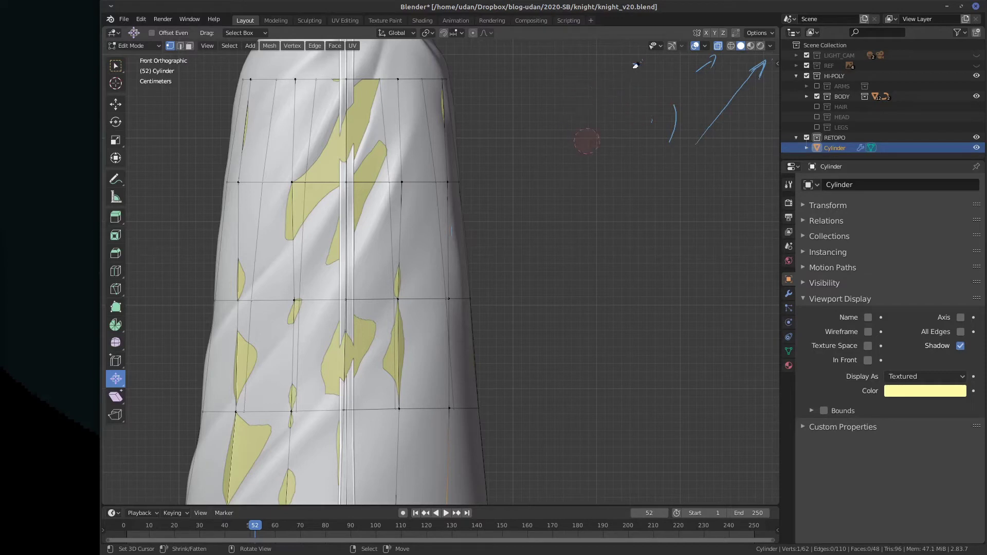
{"action": "mouse_move", "coordinate": [698, 82]}
{"action": "right_mouse_down"}
{"action": "mouse_move", "coordinate": [662, 129]}
{"action": "mouse_move", "coordinate": [680, 162]}
{"action": "mouse_move", "coordinate": [764, 63]}
{"action": "mouse_move", "coordinate": [664, 99]}
{"action": "right_mouse_up"}
Leave Edit Mode and apply the cylinder's Shrinkwrap modifier targeting SKIRT_cloth
{"action": "left_click", "coordinate": [788, 293]}
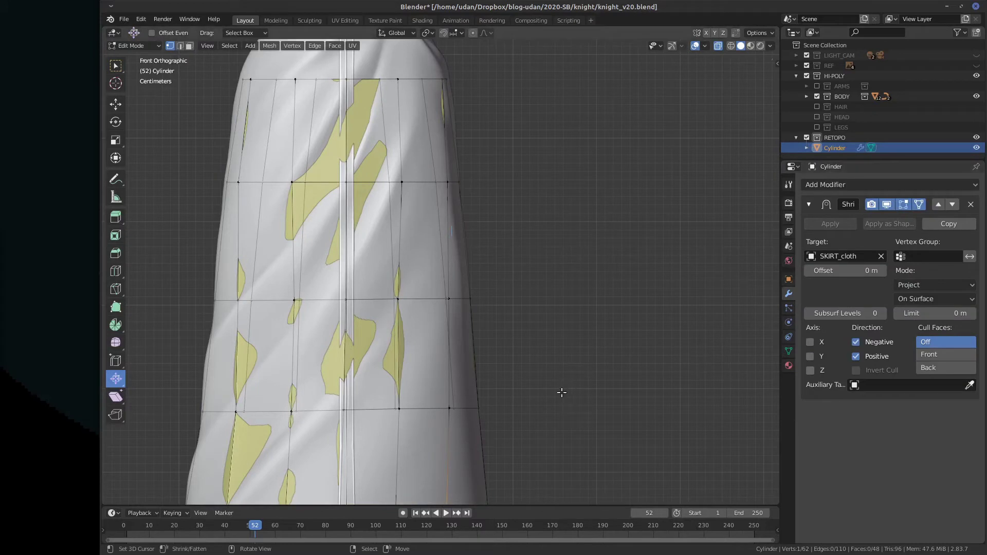
{"action": "key", "text": "Tab"}
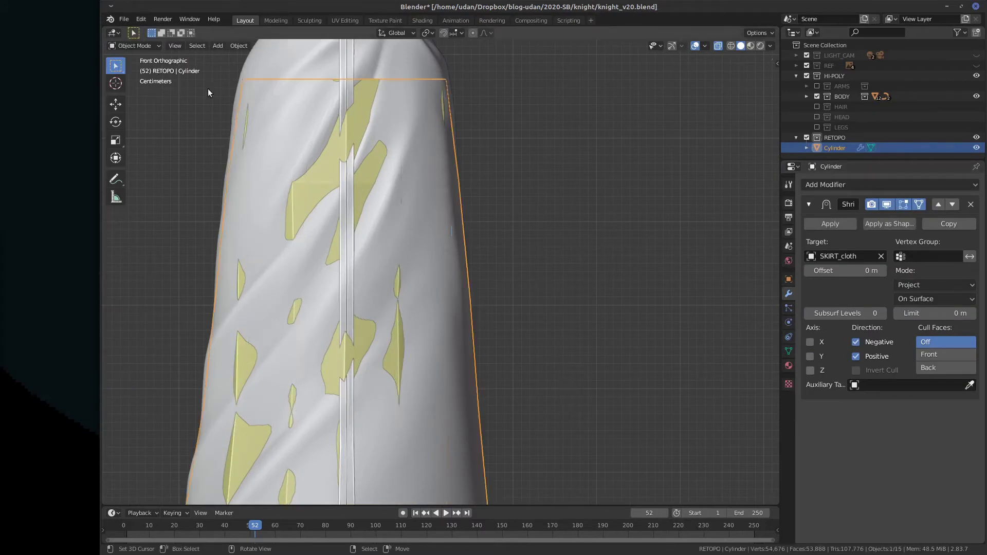
{"action": "left_click", "coordinate": [835, 224]}
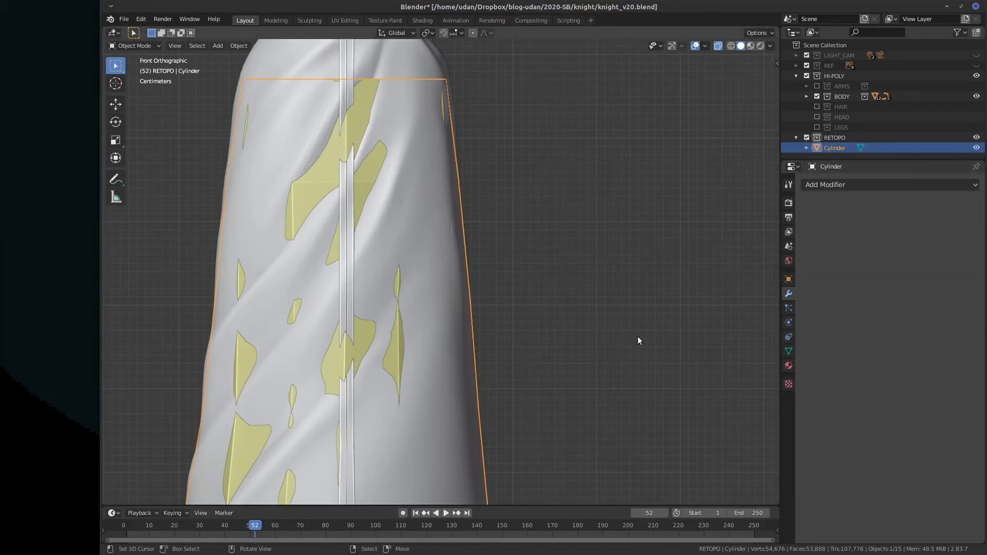
{"action": "middle_click_drag", "start_coordinate": [515, 242], "coordinate": [602, 317], "text": "shift"}
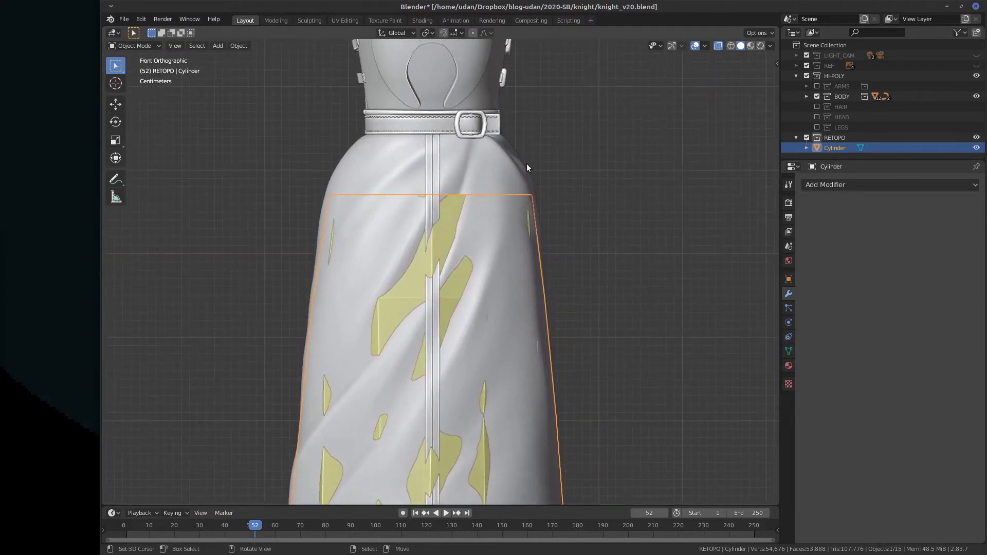
{"action": "middle_click_drag", "start_coordinate": [566, 176], "coordinate": [461, 104], "text": "shift"}
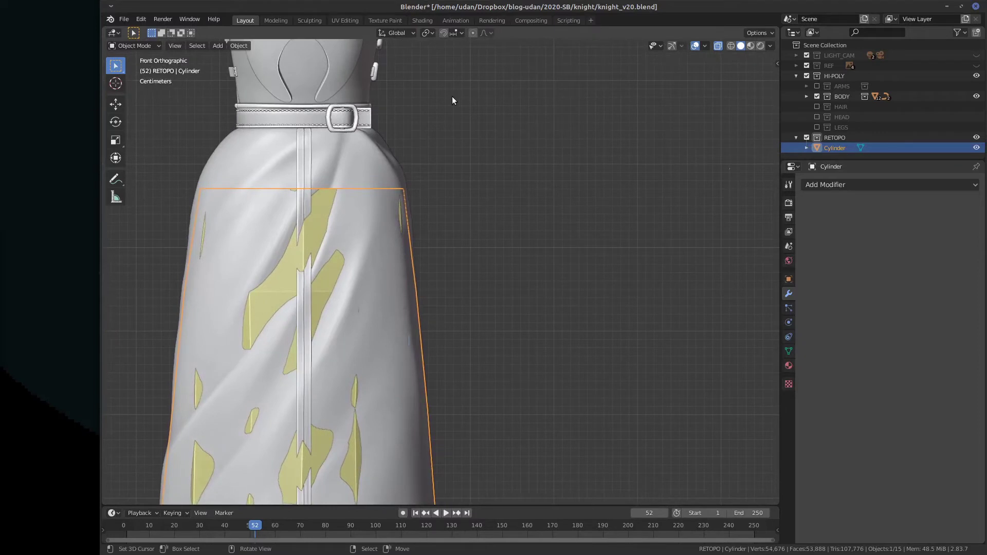
{"action": "left_click_drag", "start_coordinate": [453, 99], "coordinate": [447, 60]}
{"action": "key", "text": "ctrl+z"}
{"action": "left_click_drag", "start_coordinate": [440, 41], "coordinate": [457, 53]}
{"action": "middle_click_drag", "start_coordinate": [458, 233], "coordinate": [526, 308], "text": "shift"}
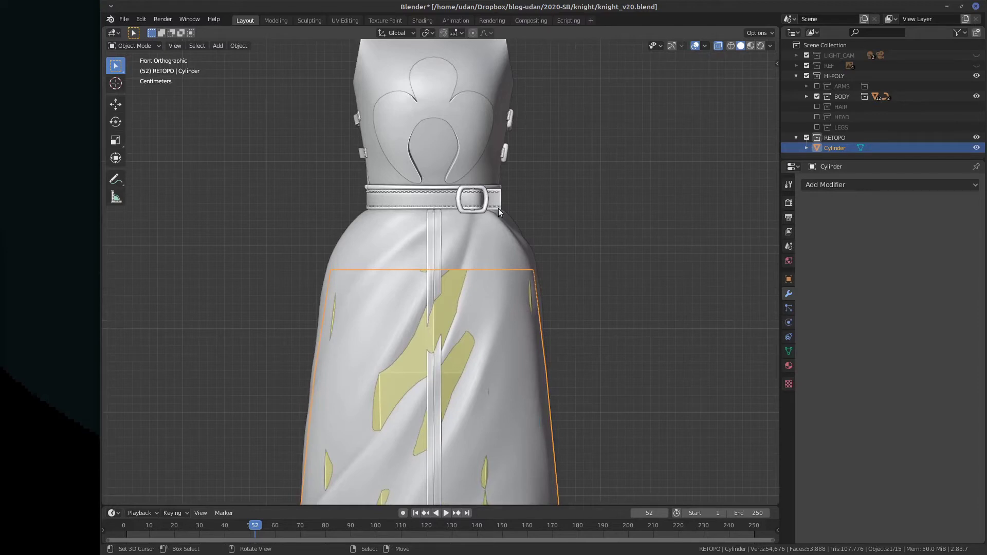
{"action": "left_click", "coordinate": [428, 33]}
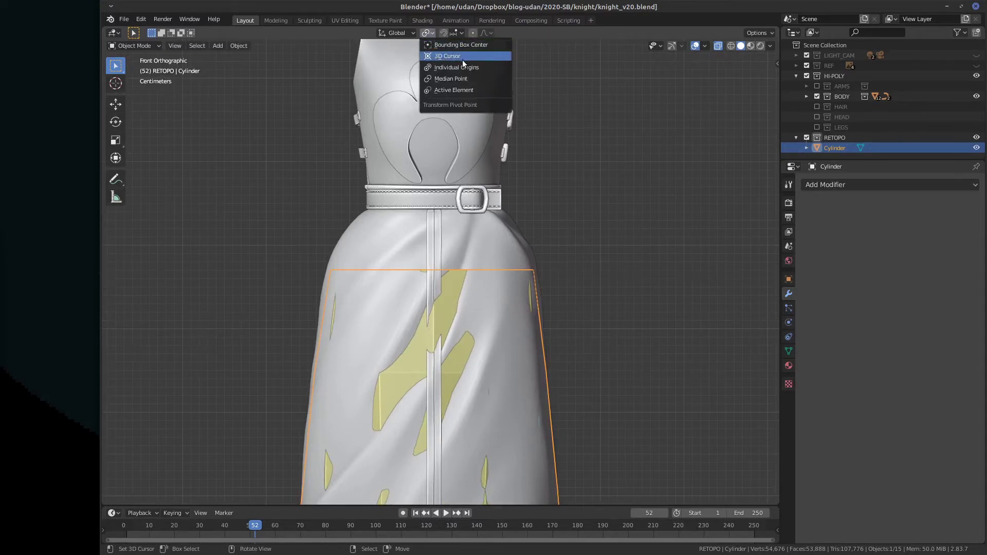
{"action": "left_click", "coordinate": [442, 33]}
Enter Edit Mode on the cylinder and select its top edge loop below the belt
{"action": "key", "text": "Tab"}
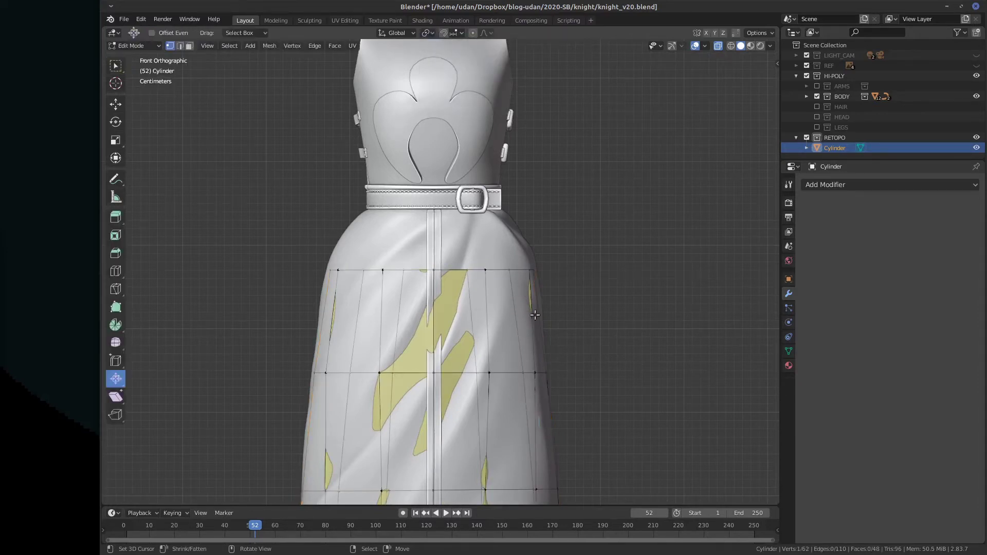
{"action": "middle_click_drag", "start_coordinate": [557, 317], "coordinate": [519, 234], "text": "shift"}
{"action": "left_click", "coordinate": [442, 205], "text": "alt"}
{"action": "middle_click_drag", "start_coordinate": [443, 205], "coordinate": [501, 260]}
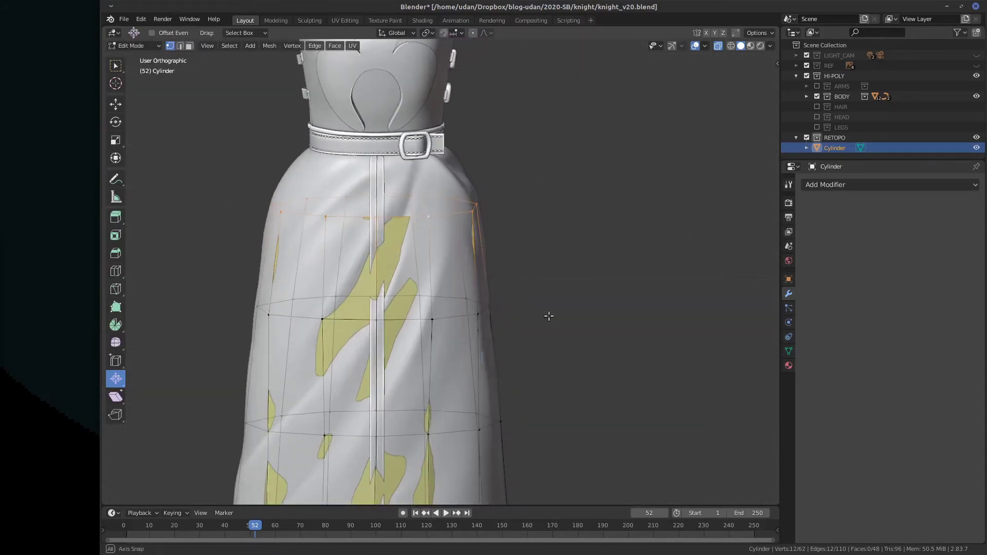
{"action": "mouse_move", "coordinate": [548, 315]}
{"action": "middle_mouse_down"}
{"action": "mouse_move", "coordinate": [585, 367]}
{"action": "mouse_move", "coordinate": [578, 143]}
{"action": "middle_mouse_up"}
{"action": "middle_click_drag", "start_coordinate": [597, 338], "coordinate": [602, 304]}
From behind, deselect everything and extrude the edge beside the back slit downward by about 0.108 m
{"action": "key", "text": "ctrl+KP_1"}
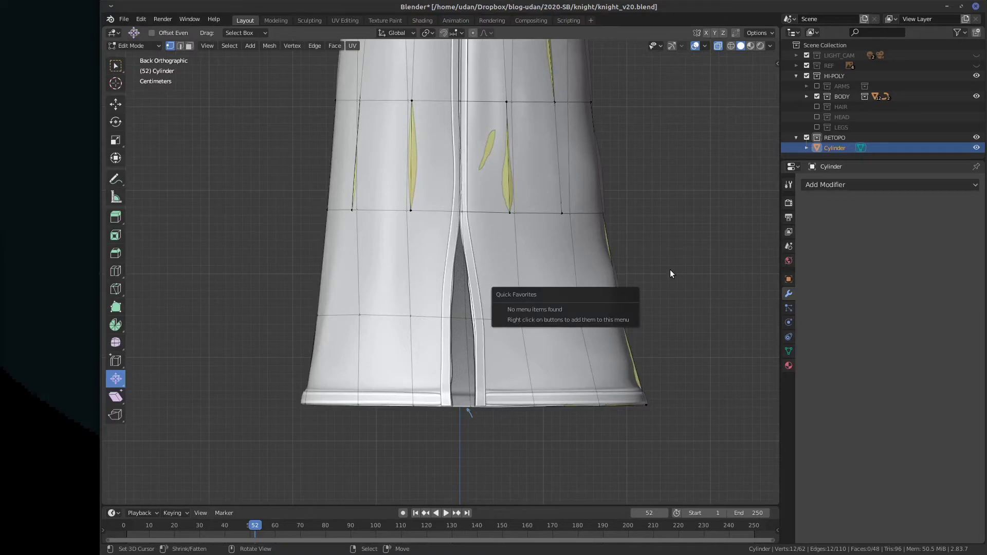
{"action": "key", "text": "a"}
{"action": "key", "text": "alt+a"}
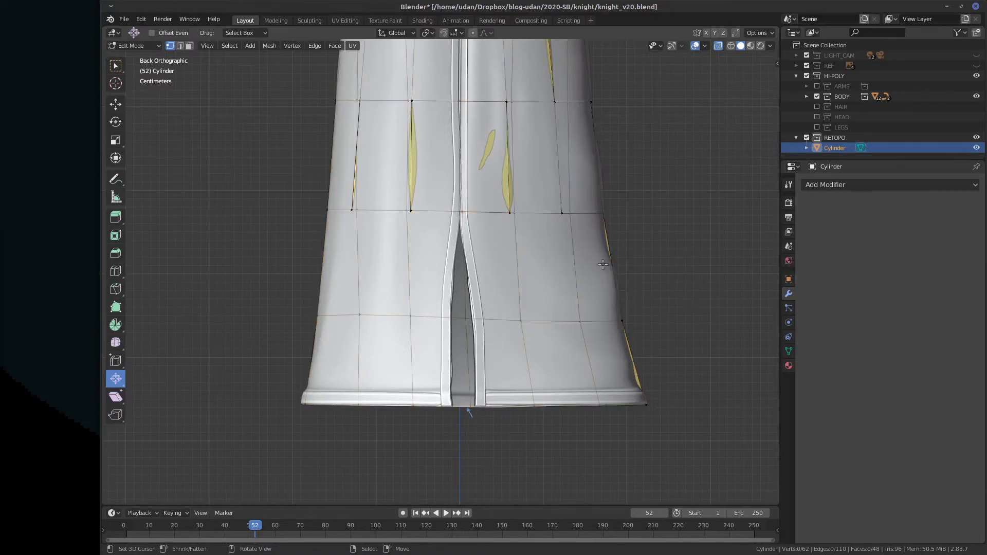
{"action": "left_click", "coordinate": [561, 213]}
{"action": "left_click", "coordinate": [513, 214], "text": "shift"}
{"action": "key", "text": "e"}
{"action": "left_click", "coordinate": [530, 297]}
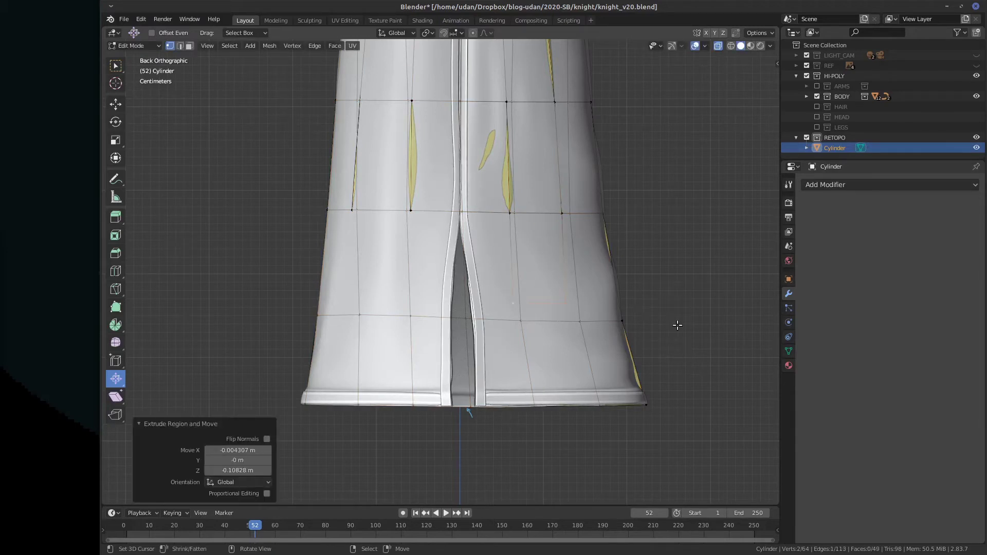
Enable snapping and show the available snap target options
{"action": "middle_click_drag", "start_coordinate": [677, 325], "coordinate": [670, 335]}
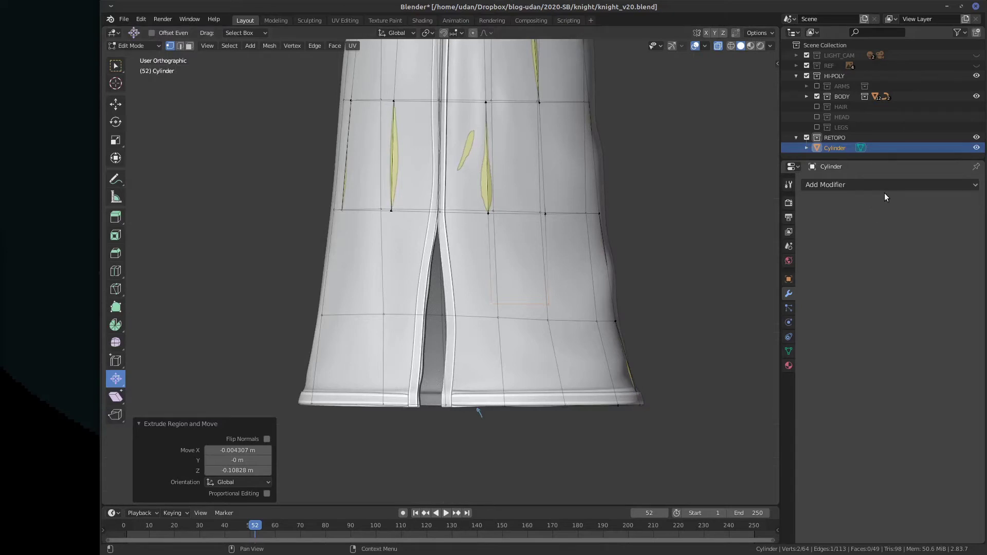
{"action": "middle_click_drag", "start_coordinate": [669, 264], "coordinate": [556, 242]}
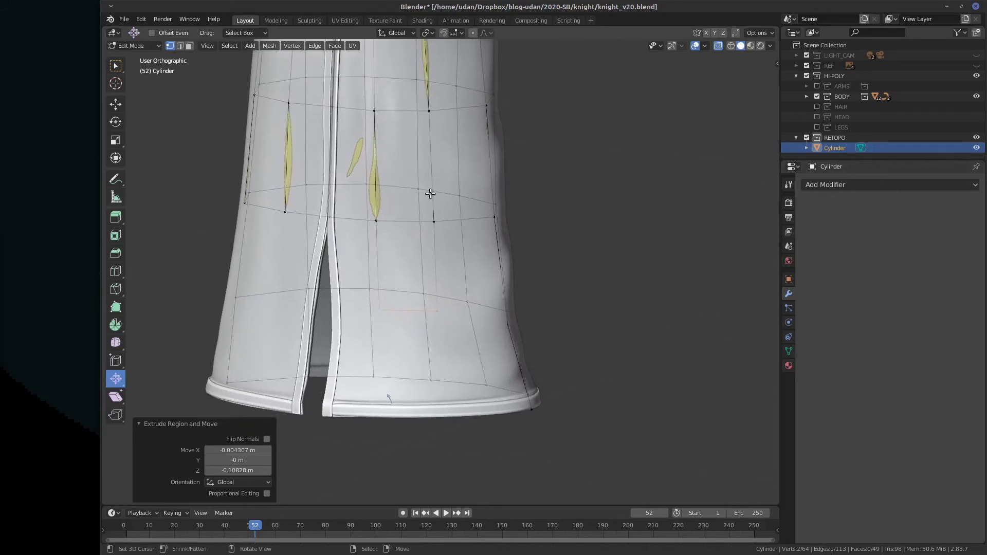
{"action": "left_click", "coordinate": [446, 33]}
{"action": "left_click", "coordinate": [459, 33]}
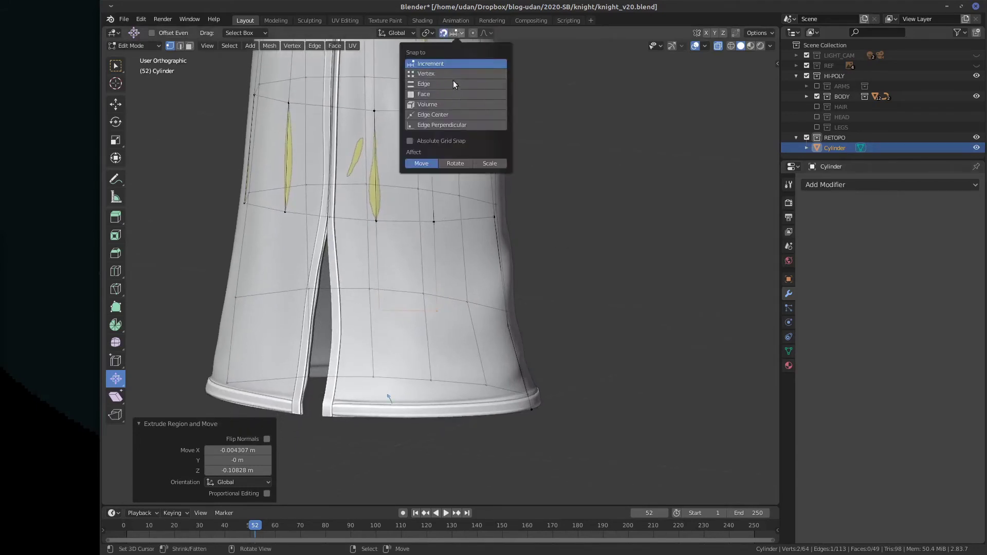
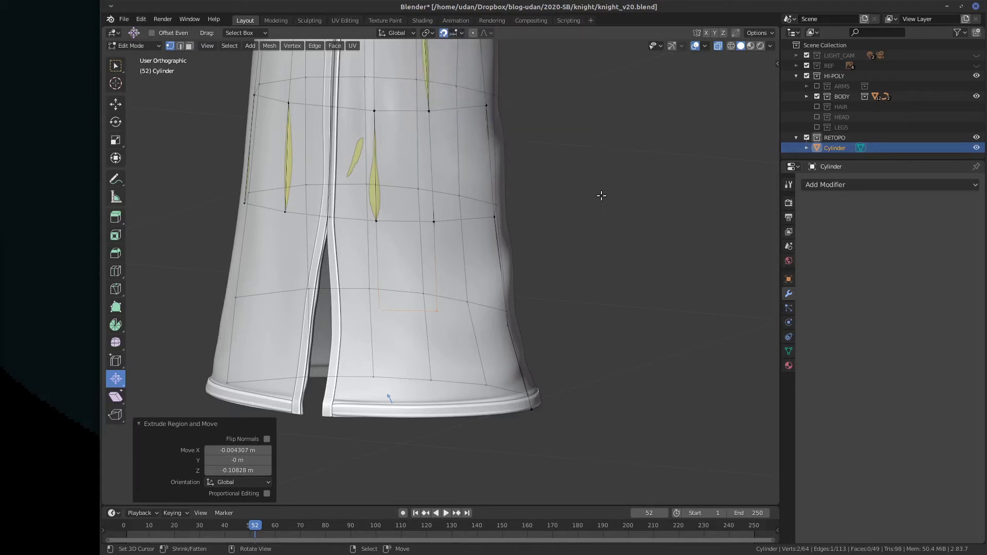
Place the 3D cursor beside the skirt, add a plane there scaled by -0.102, and show it from above
{"action": "right_click", "coordinate": [577, 214], "text": "shift"}
{"action": "key", "text": "shift+a"}
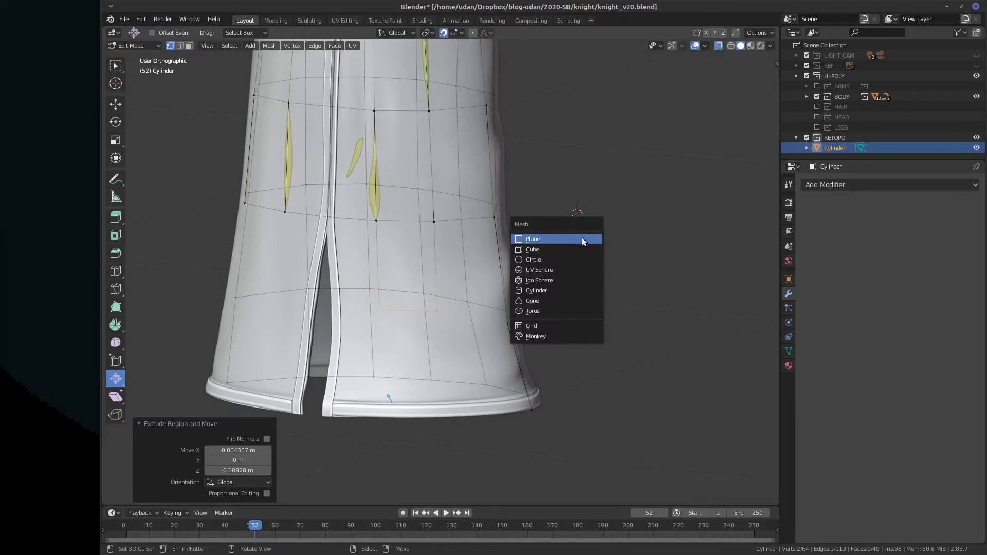
{"action": "left_click", "coordinate": [582, 238]}
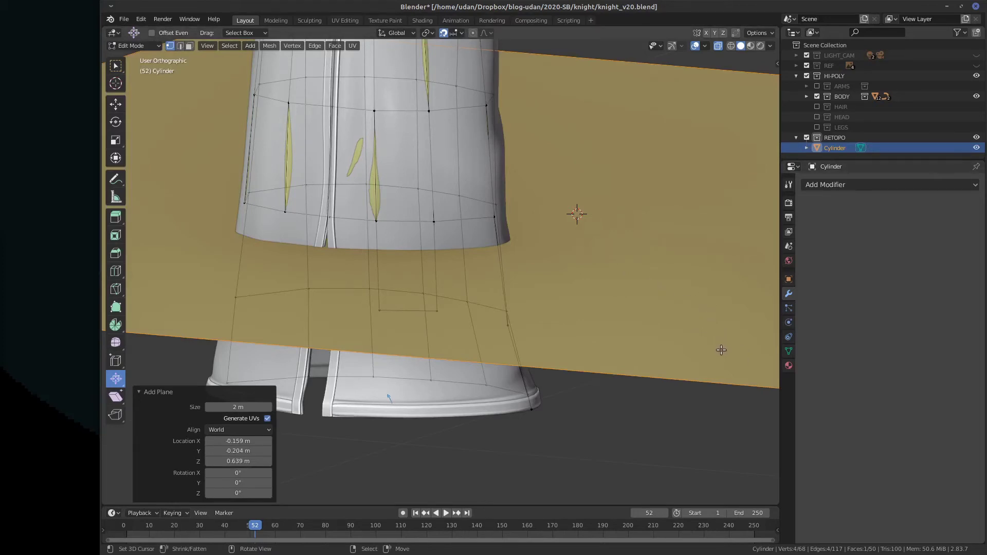
{"action": "key", "text": "s"}
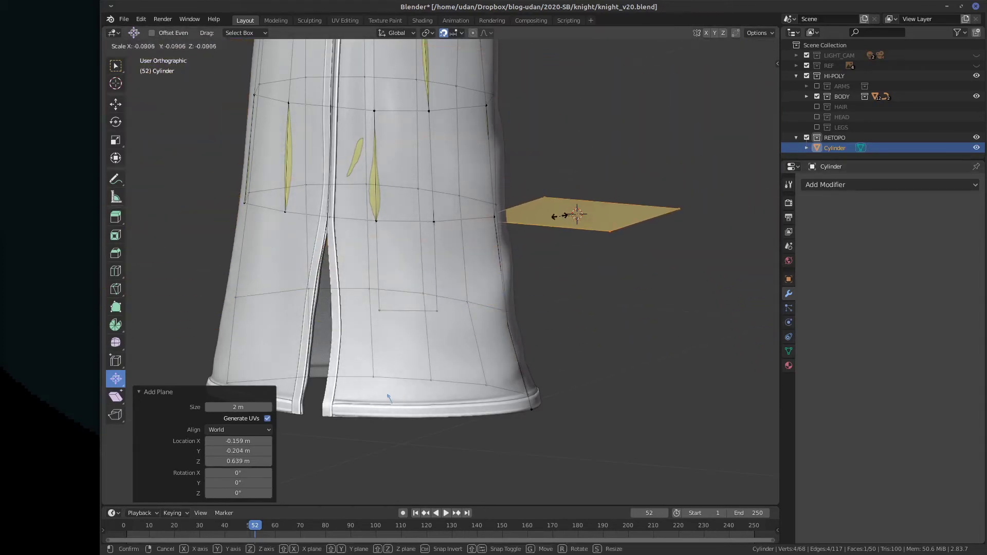
{"action": "left_click", "coordinate": [563, 216]}
{"action": "key", "text": "KP_1"}
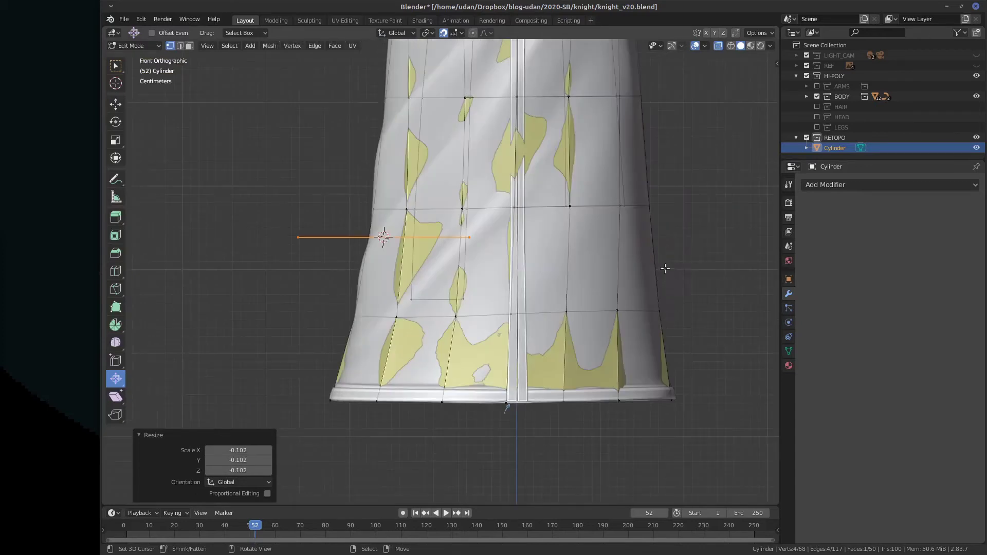
{"action": "key", "text": "KP_7"}
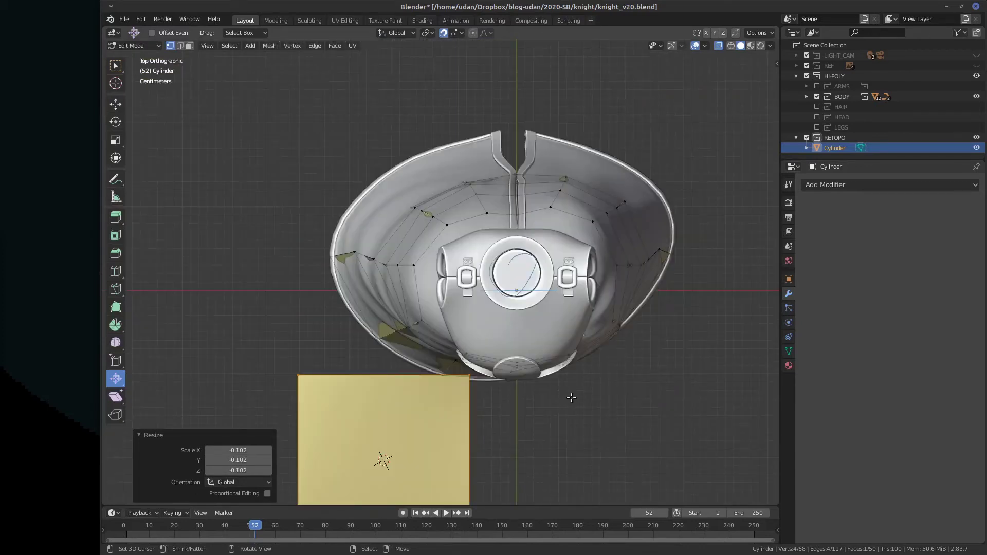
Scale the selected square face uniformly to 0.3
{"action": "middle_click_drag", "start_coordinate": [571, 398], "coordinate": [681, 185], "text": "shift"}
{"action": "key", "text": "s"}
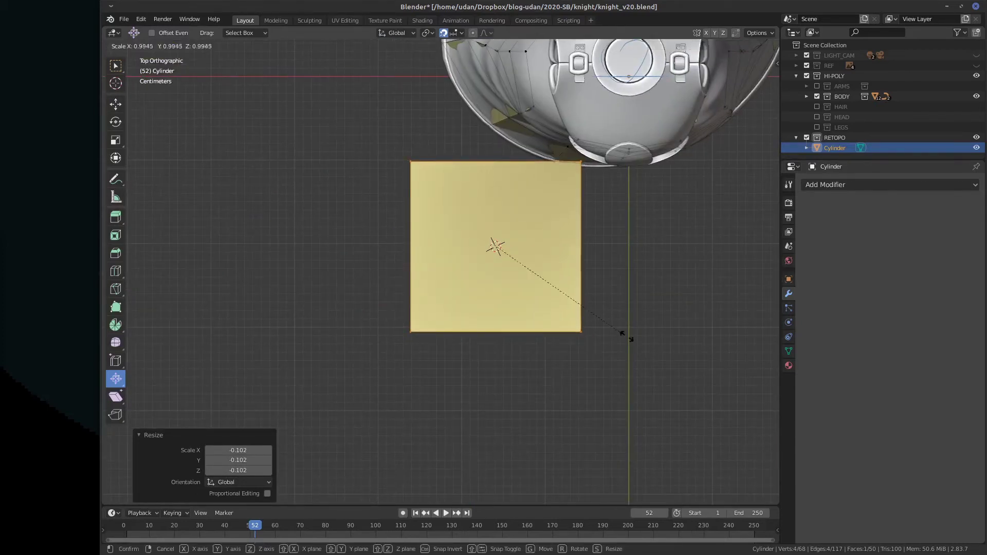
{"action": "left_click", "coordinate": [539, 274]}
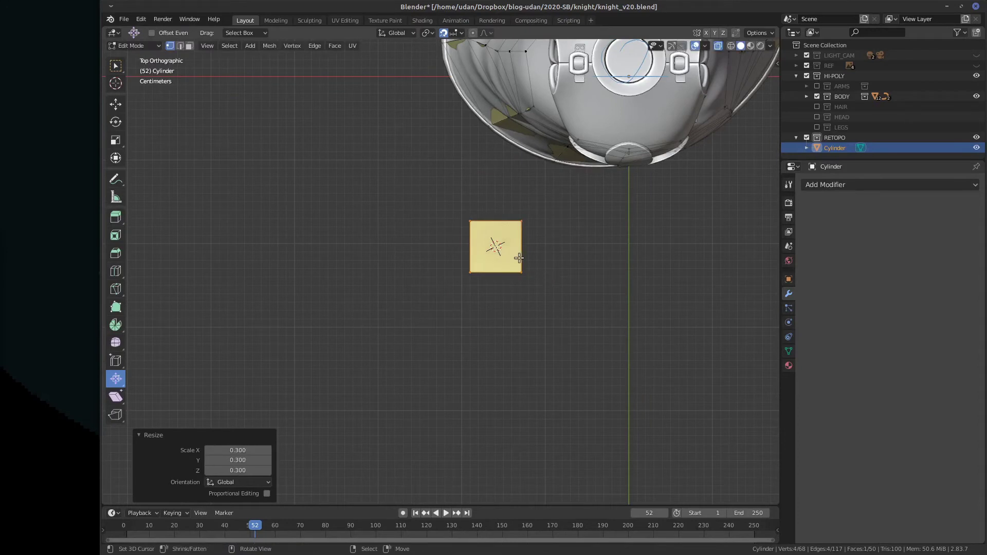
{"action": "scroll", "coordinate": [519, 258], "scroll_direction": "up", "scroll_amount": 5}
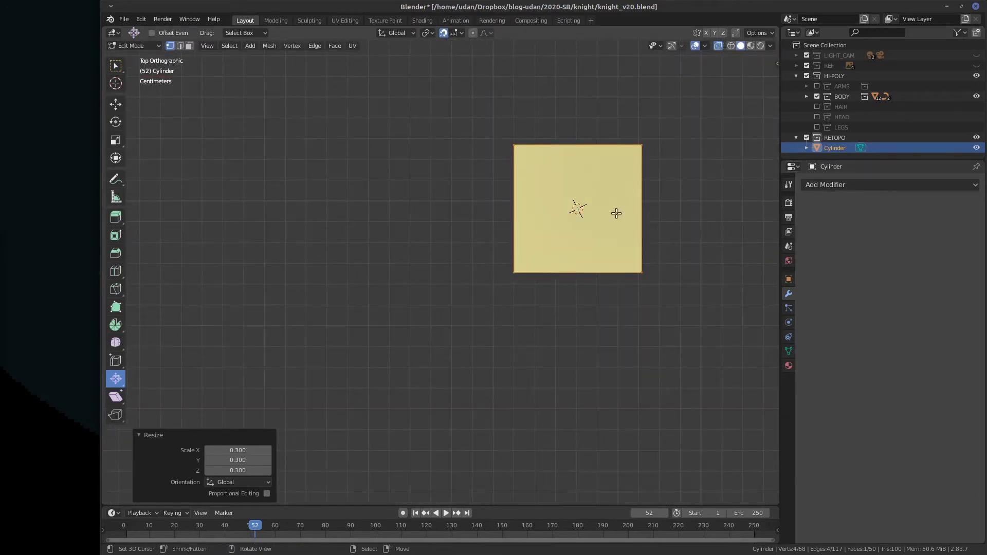
{"action": "middle_click_drag", "start_coordinate": [661, 233], "coordinate": [596, 316], "text": "shift"}
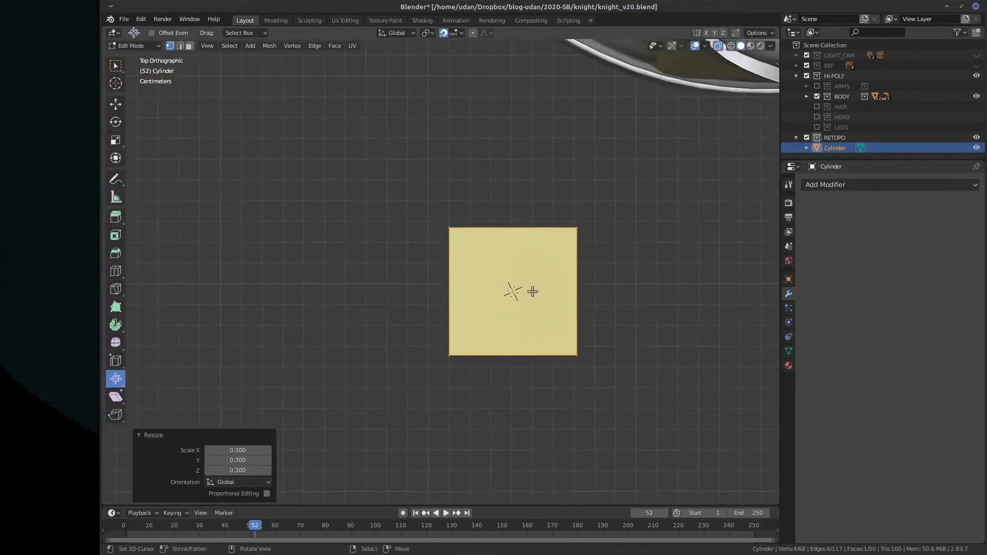
Move the square face -0.01 m along X, marking its snapping direction and left edge with temporary annotations that are erased again
{"action": "mouse_move", "coordinate": [516, 292]}
{"action": "left_mouse_down"}
{"action": "mouse_move", "coordinate": [641, 289]}
{"action": "mouse_move", "coordinate": [629, 300]}
{"action": "mouse_move", "coordinate": [520, 304]}
{"action": "left_mouse_up"}
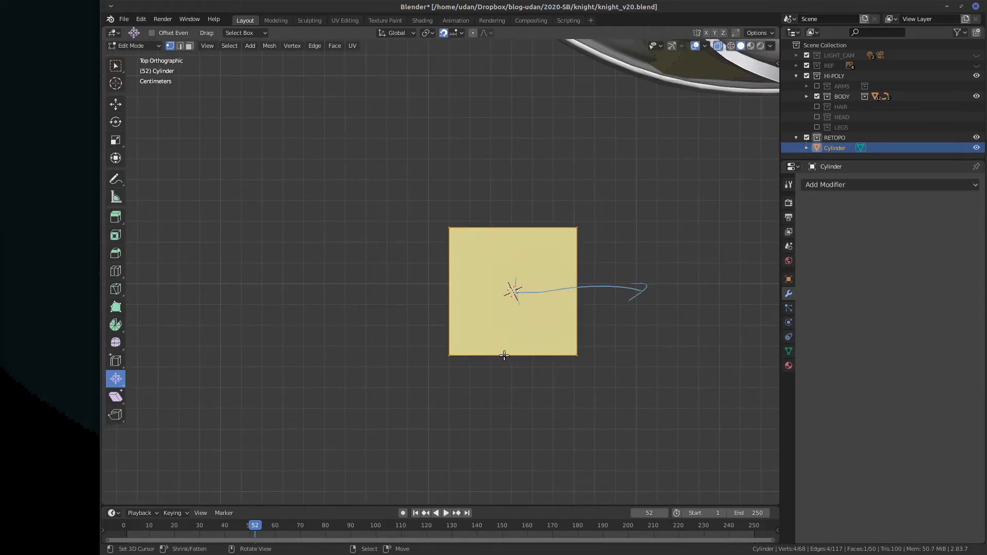
{"action": "key", "text": "g"}
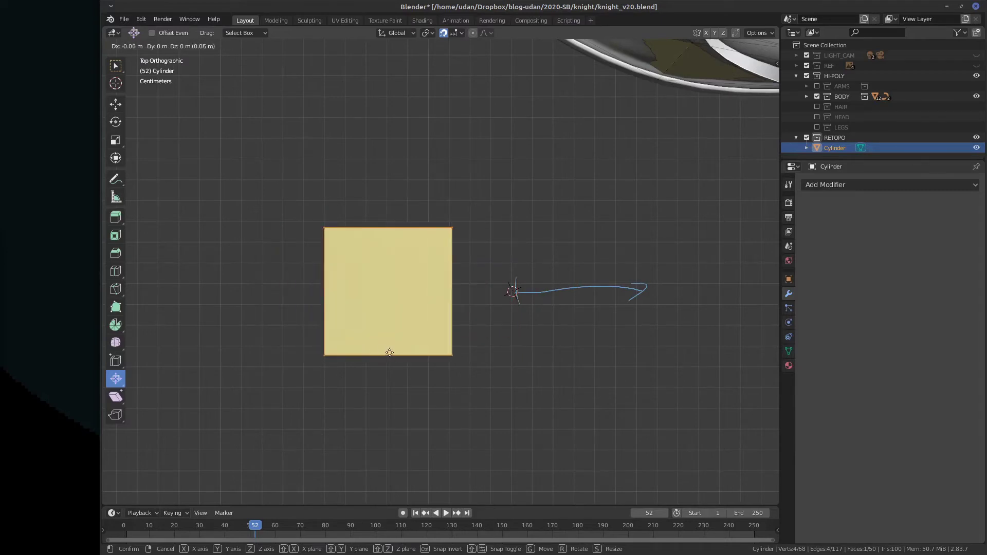
{"action": "left_click", "coordinate": [471, 355]}
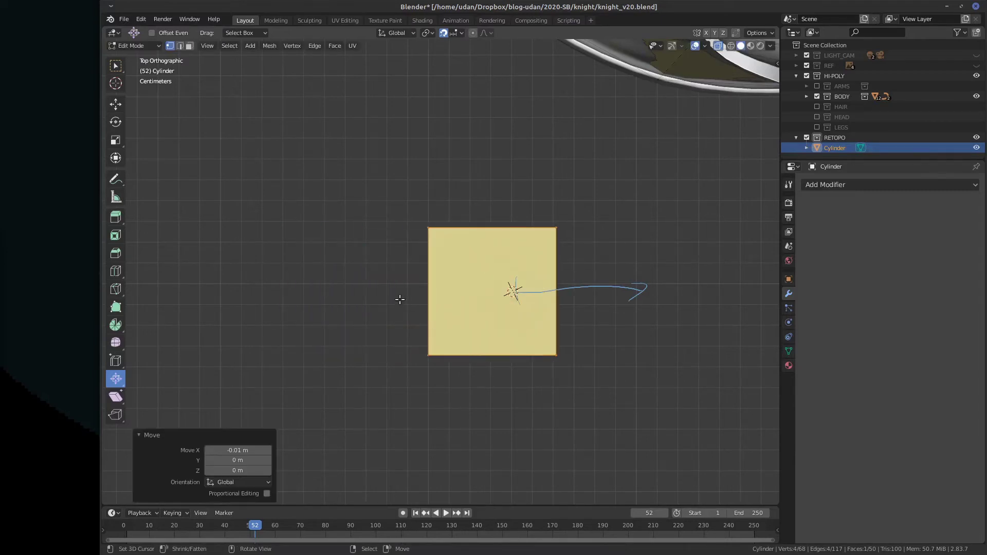
{"action": "mouse_move", "coordinate": [430, 221]}
{"action": "left_mouse_down"}
{"action": "mouse_move", "coordinate": [418, 282]}
{"action": "mouse_move", "coordinate": [440, 229]}
{"action": "mouse_move", "coordinate": [432, 216]}
{"action": "left_mouse_up"}
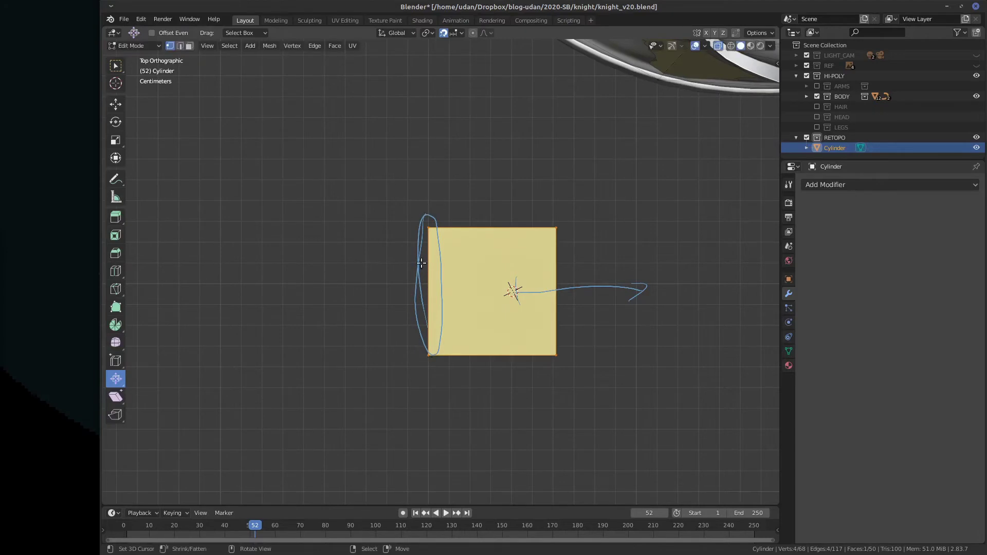
{"action": "mouse_move", "coordinate": [426, 246]}
{"action": "right_mouse_down"}
{"action": "mouse_move", "coordinate": [425, 341]}
{"action": "mouse_move", "coordinate": [509, 289]}
{"action": "mouse_move", "coordinate": [657, 297]}
{"action": "right_mouse_up"}
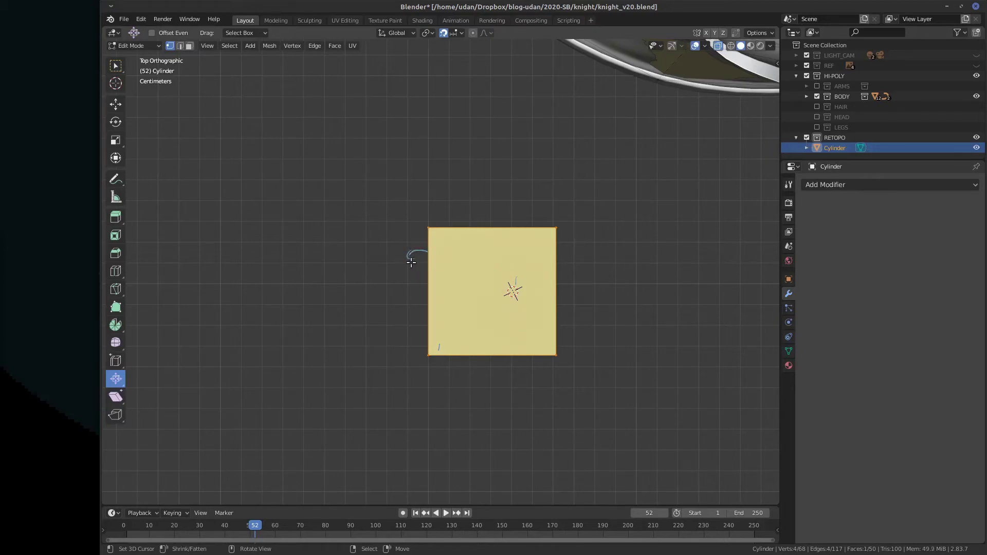
Sketch temporary annotation marks on and above the square face and erase them again
{"action": "left_click", "coordinate": [466, 271]}
{"action": "mouse_move", "coordinate": [477, 269]}
{"action": "left_mouse_down"}
{"action": "mouse_move", "coordinate": [474, 287]}
{"action": "mouse_move", "coordinate": [506, 292]}
{"action": "left_mouse_up"}
{"action": "left_click", "coordinate": [485, 285]}
{"action": "mouse_move", "coordinate": [514, 286]}
{"action": "right_mouse_down"}
{"action": "mouse_move", "coordinate": [473, 269]}
{"action": "mouse_move", "coordinate": [521, 279]}
{"action": "right_mouse_up"}
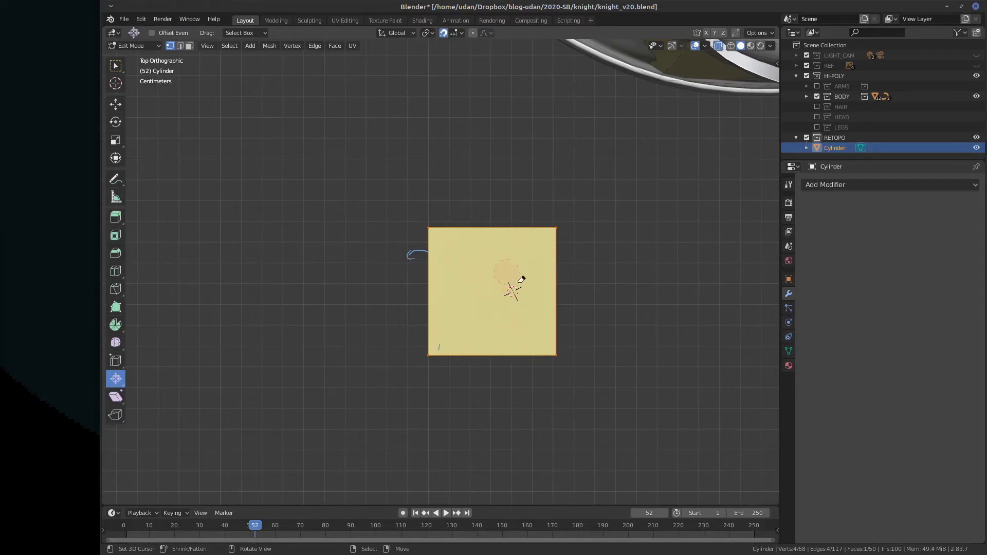
{"action": "mouse_move", "coordinate": [489, 143]}
{"action": "left_mouse_down"}
{"action": "mouse_move", "coordinate": [489, 171]}
{"action": "mouse_move", "coordinate": [529, 155]}
{"action": "left_mouse_up"}
{"action": "left_click", "coordinate": [500, 167]}
{"action": "left_click_drag", "start_coordinate": [596, 149], "coordinate": [598, 160]}
{"action": "left_click_drag", "start_coordinate": [633, 178], "coordinate": [627, 177]}
{"action": "mouse_move", "coordinate": [697, 150]}
{"action": "left_mouse_down"}
{"action": "mouse_move", "coordinate": [689, 163]}
{"action": "mouse_move", "coordinate": [695, 150]}
{"action": "mouse_move", "coordinate": [718, 172]}
{"action": "mouse_move", "coordinate": [725, 154]}
{"action": "left_mouse_up"}
{"action": "left_click", "coordinate": [712, 170]}
Try an incremental move of the face along X, and open the snapping options to examine Increment and Absolute Grid Snap
{"action": "key", "text": "g"}
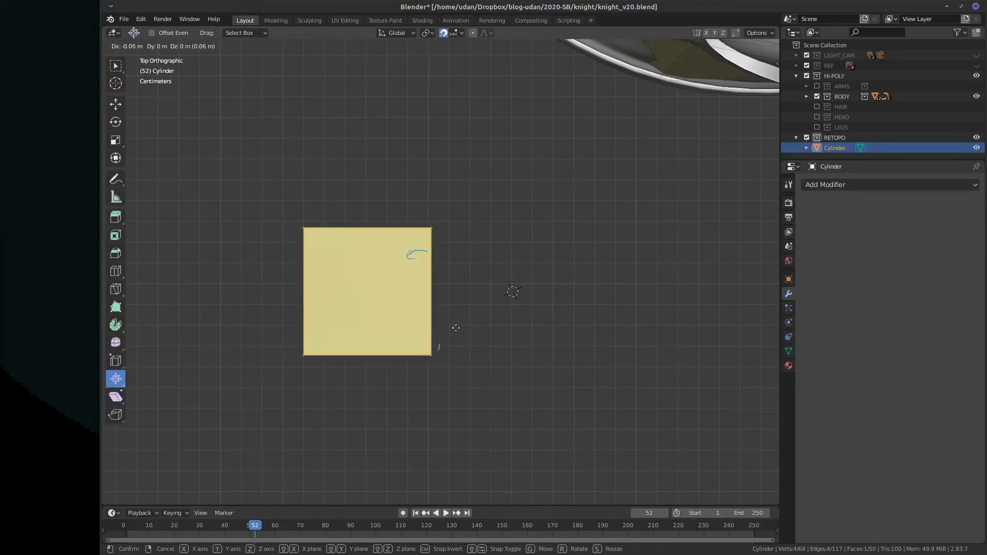
{"action": "left_click", "coordinate": [545, 329]}
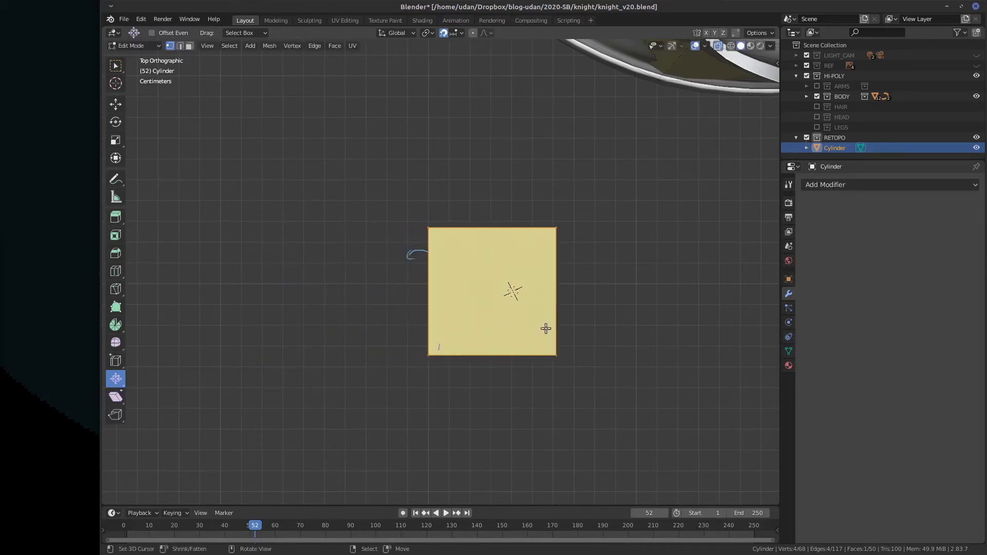
{"action": "left_click", "coordinate": [459, 32]}
{"action": "scroll", "coordinate": [488, 267], "scroll_direction": "up", "scroll_amount": 1}
{"action": "left_click", "coordinate": [453, 33]}
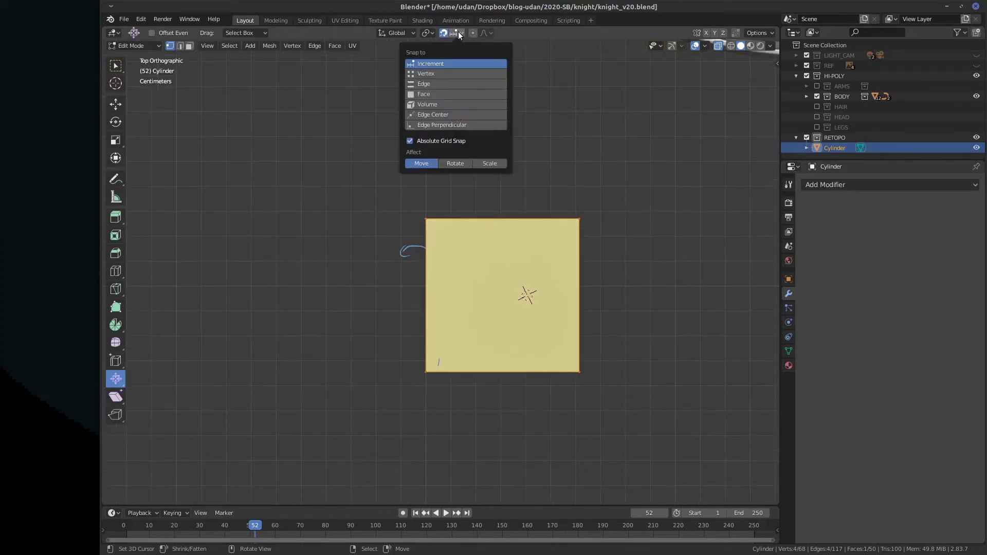
Move the square face 0.01 m along Y with increment snapping
{"action": "key", "text": "g"}
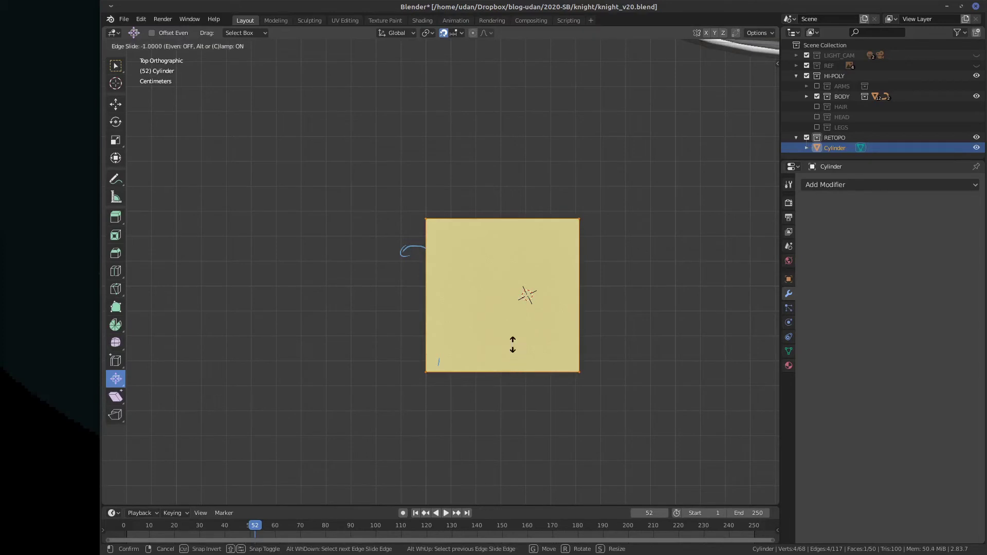
{"action": "key", "text": "g"}
{"action": "key", "text": "g"}
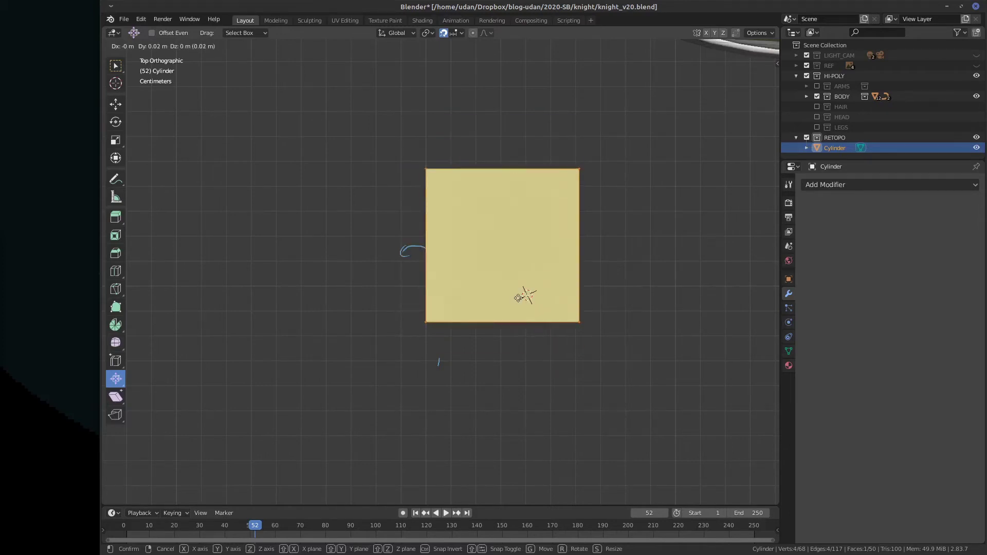
{"action": "left_click", "coordinate": [517, 325]}
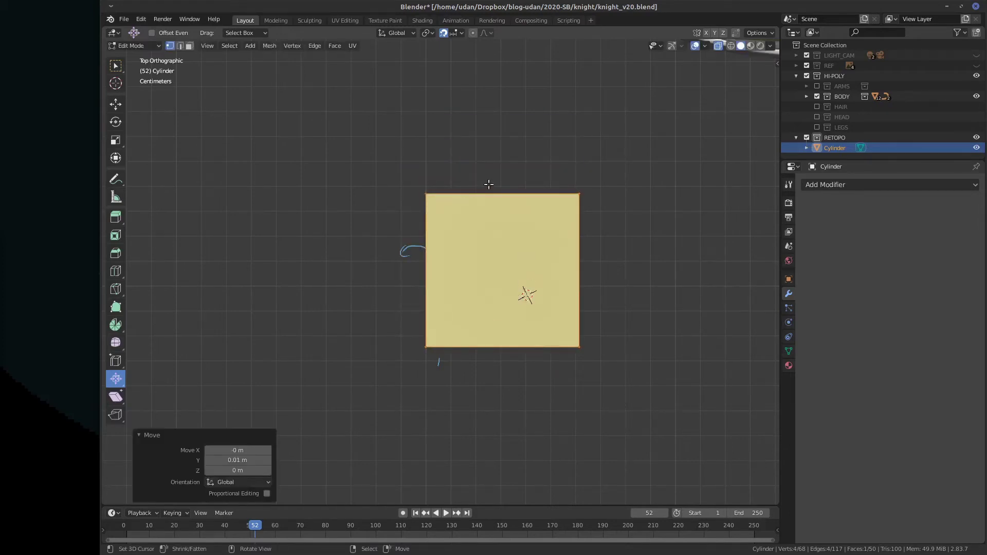
Circle the square's upper edge with an annotation, erase the old mark beside it, and try an incremental move along Y
{"action": "mouse_move", "coordinate": [479, 174]}
{"action": "left_mouse_down"}
{"action": "mouse_move", "coordinate": [407, 180]}
{"action": "mouse_move", "coordinate": [521, 177]}
{"action": "left_mouse_up"}
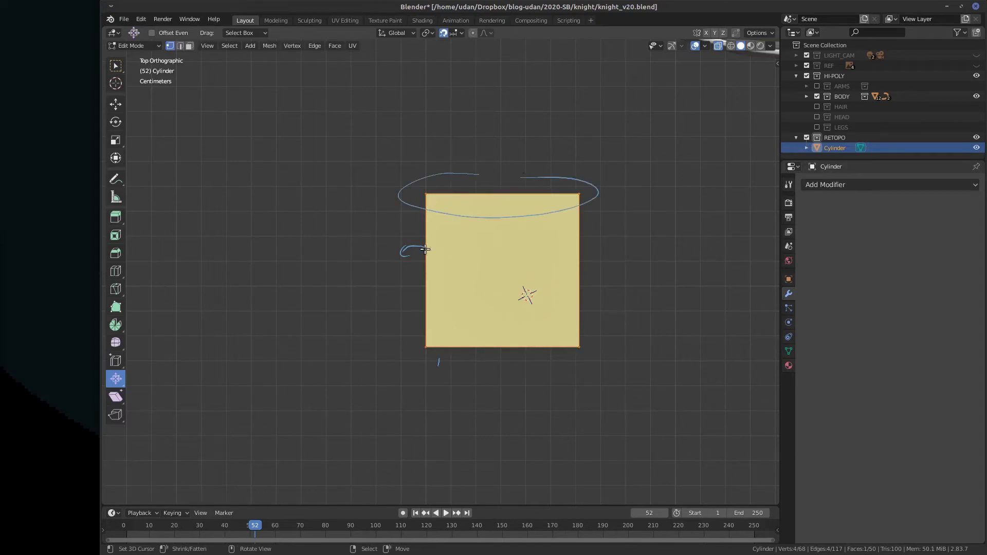
{"action": "right_click_drag", "start_coordinate": [425, 249], "coordinate": [394, 256]}
{"action": "key", "text": "g"}
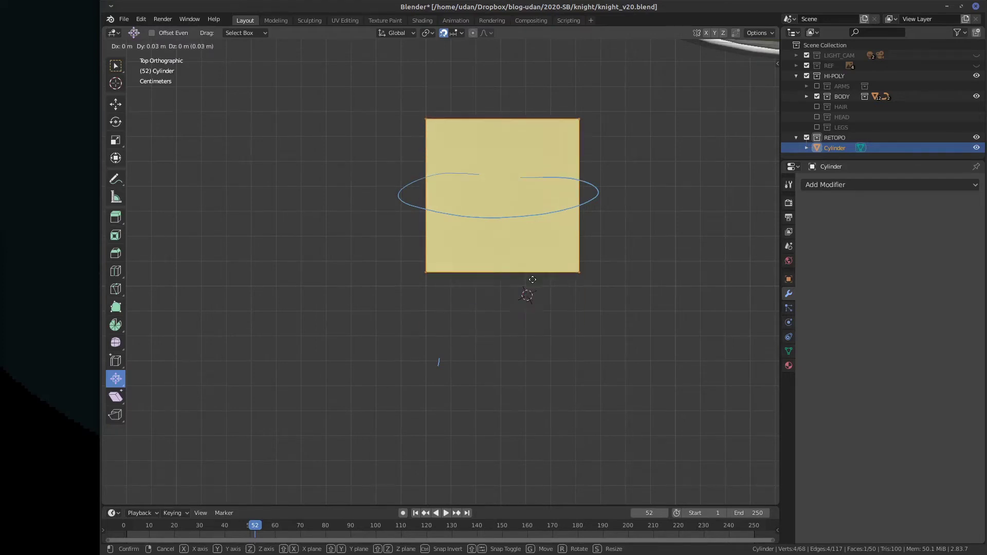
{"action": "left_click", "coordinate": [527, 355]}
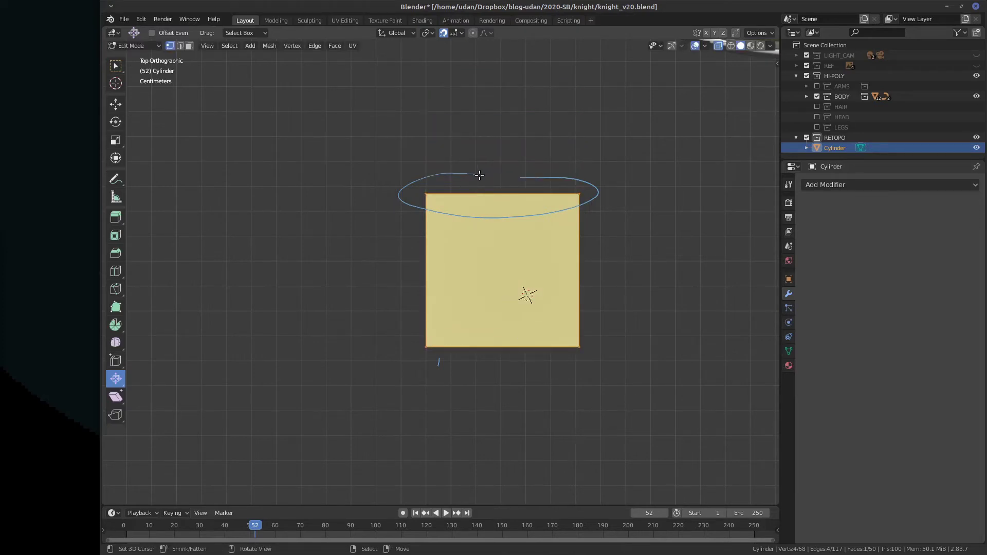
Adjust the snapping options, move the face 0.003717 m along global Y, and erase the remaining annotations
{"action": "left_click", "coordinate": [462, 32]}
{"action": "key", "text": "g"}
{"action": "key", "text": "y"}
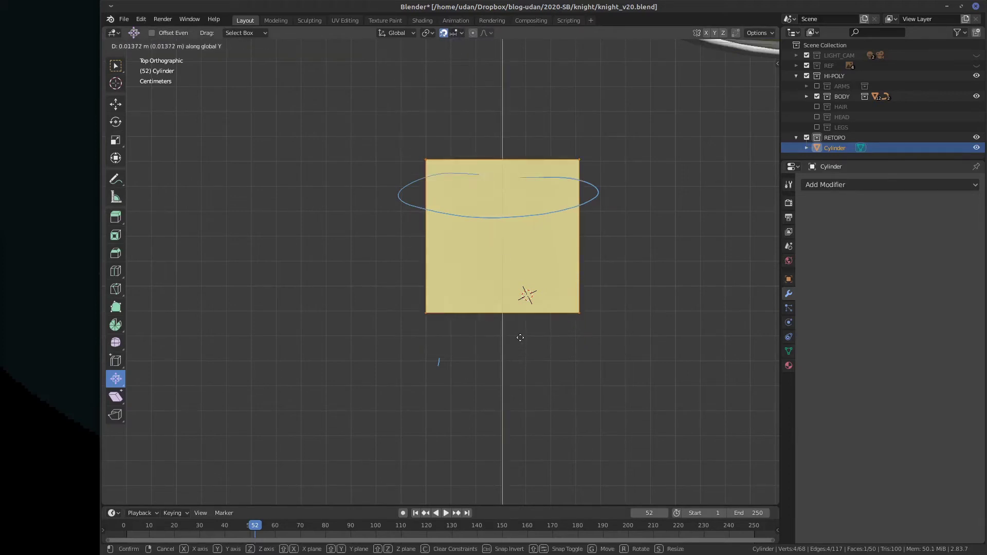
{"action": "left_click", "coordinate": [518, 358]}
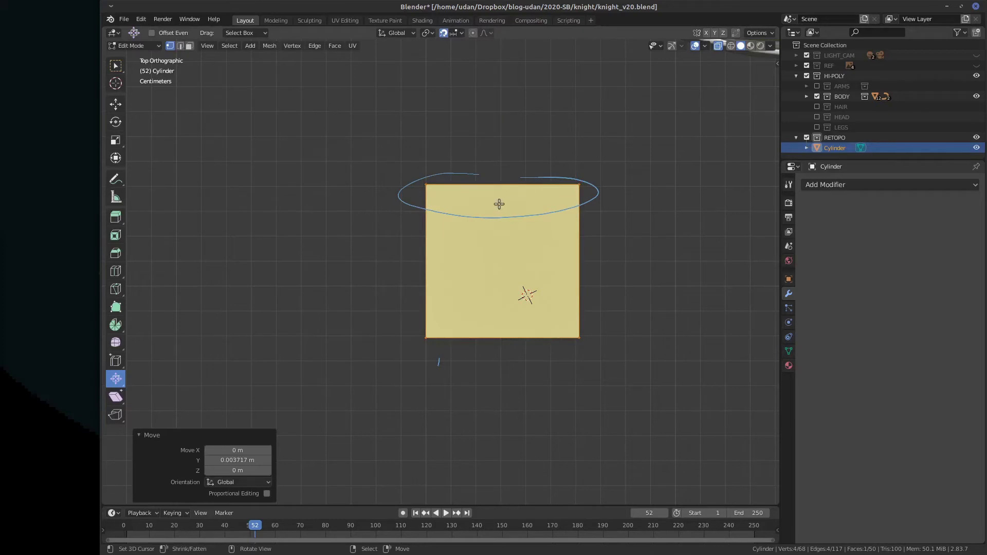
{"action": "mouse_move", "coordinate": [472, 170]}
{"action": "right_mouse_down"}
{"action": "mouse_move", "coordinate": [566, 210]}
{"action": "mouse_move", "coordinate": [515, 174]}
{"action": "mouse_move", "coordinate": [503, 177]}
{"action": "right_mouse_up"}
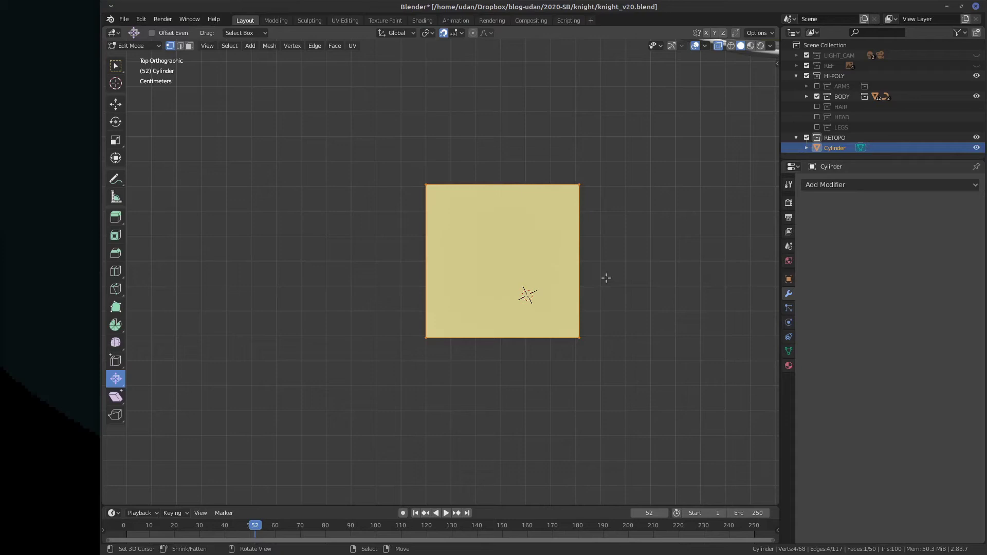
Move the square face 0.14933 m along X and 0.15 m along Y to beneath the knight's body
{"action": "left_click", "coordinate": [461, 33]}
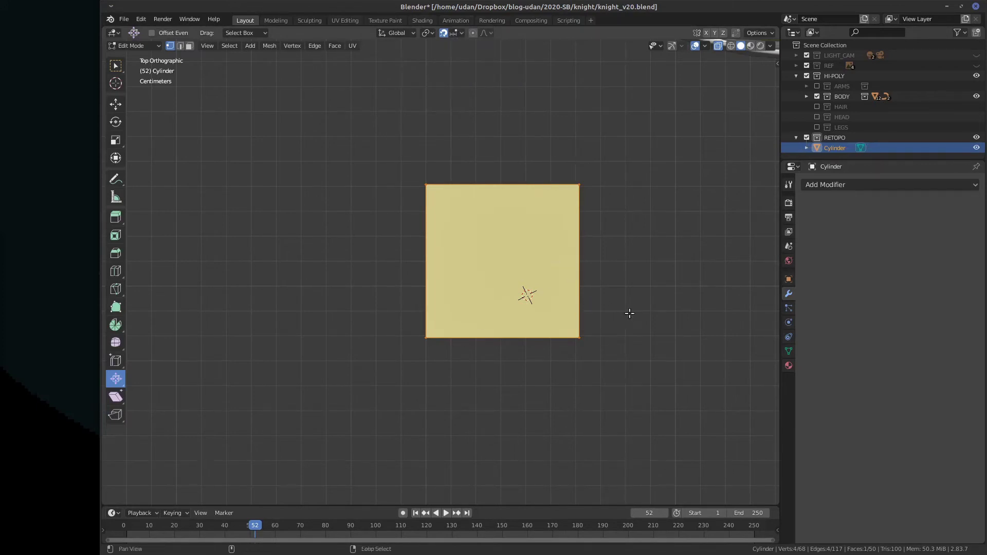
{"action": "middle_click_drag", "start_coordinate": [628, 311], "coordinate": [501, 385], "text": "shift"}
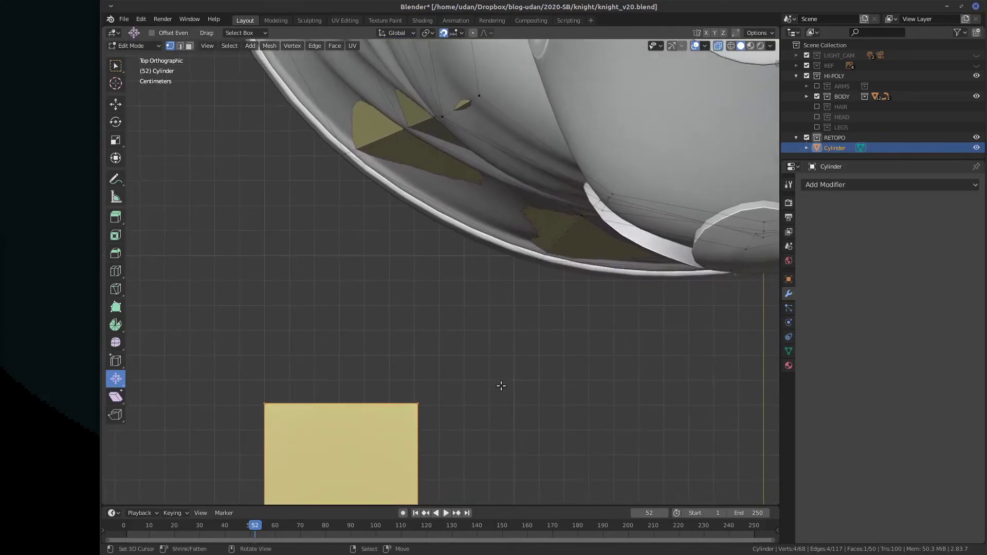
{"action": "scroll", "coordinate": [501, 393], "scroll_direction": "down", "scroll_amount": 3}
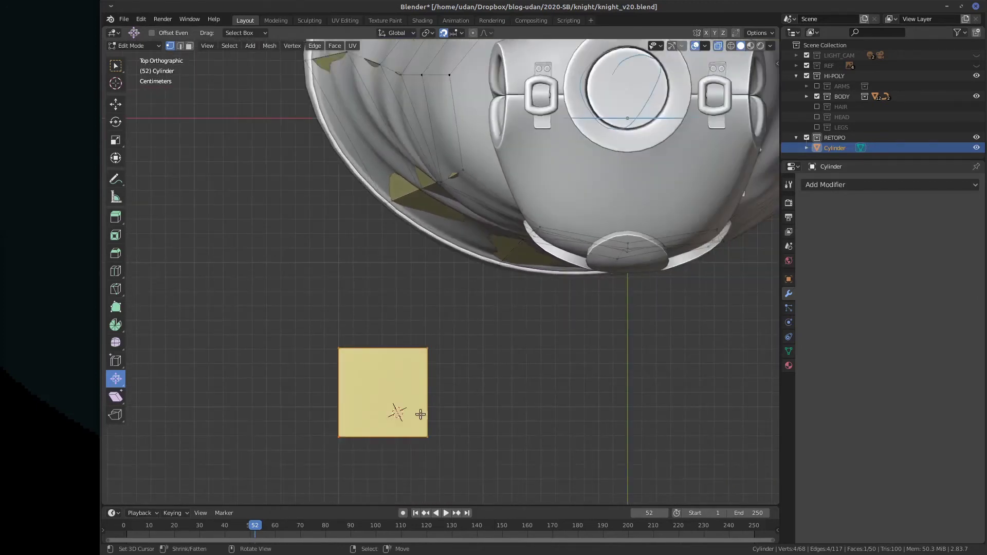
{"action": "left_click_drag", "start_coordinate": [405, 409], "coordinate": [626, 188]}
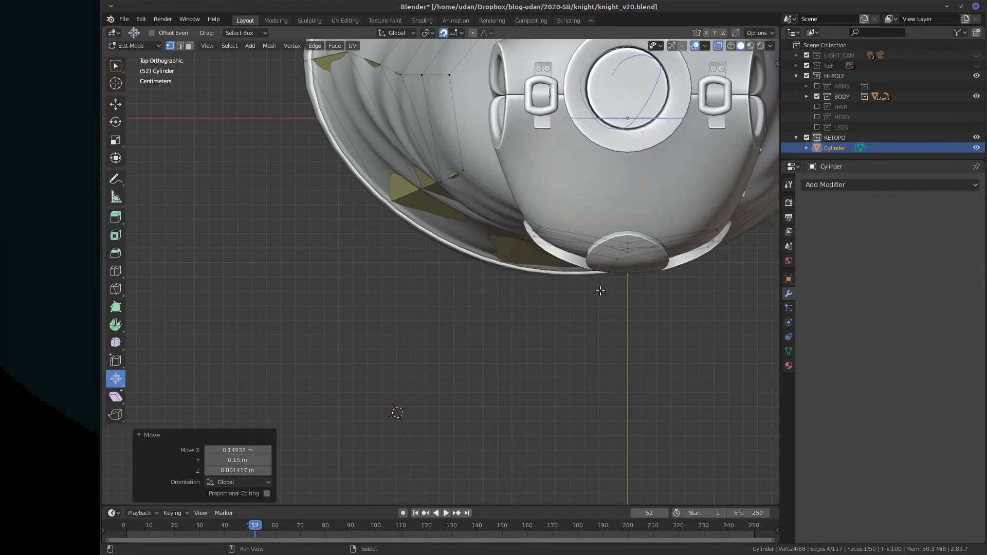
{"action": "middle_click_drag", "start_coordinate": [599, 292], "coordinate": [475, 398], "text": "shift"}
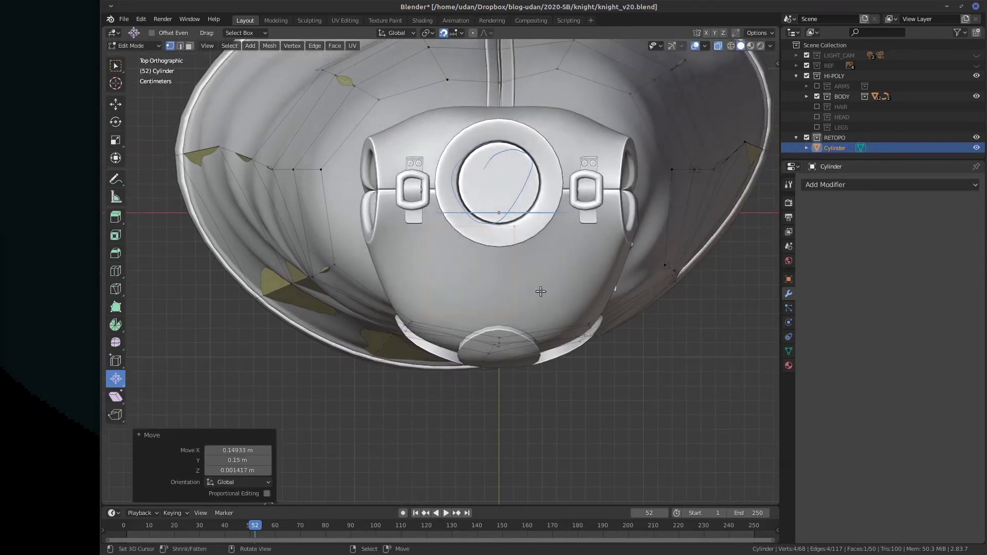
Set the snap target to Vertex and snap the face onto the knight's upper chest below the neck collar
{"action": "left_click", "coordinate": [462, 33]}
{"action": "left_click", "coordinate": [454, 73]}
{"action": "key", "text": "g"}
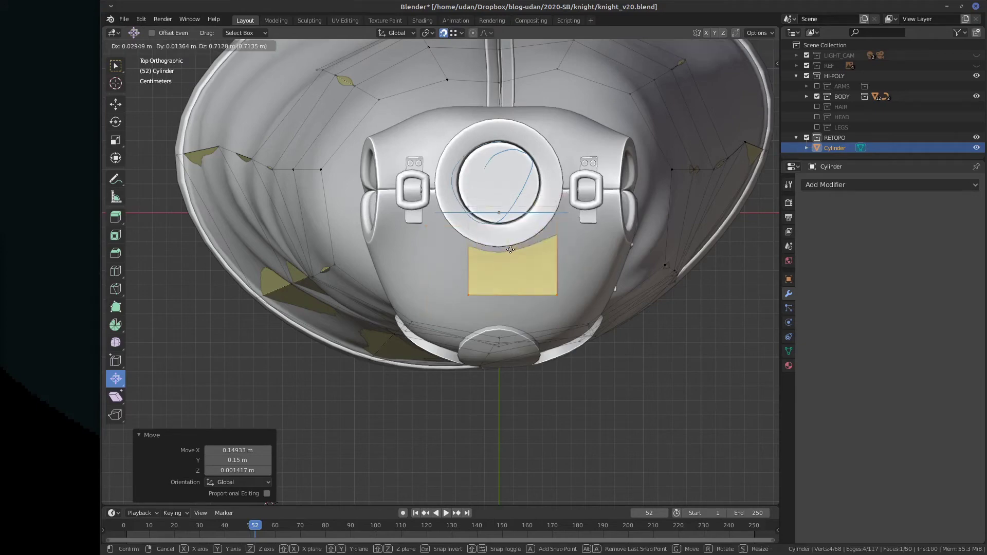
{"action": "left_click", "coordinate": [504, 266]}
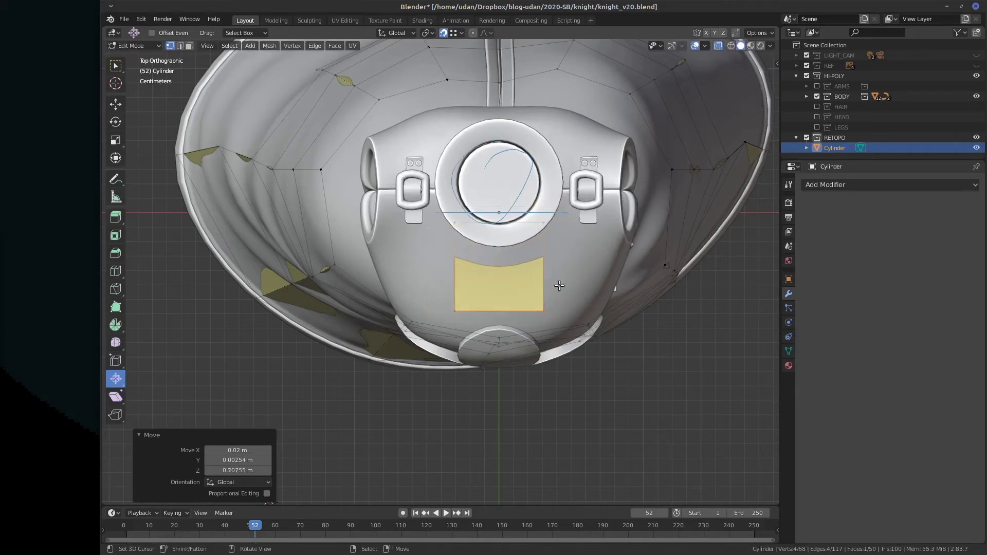
Snap the square face onto the top of the neck cylinder
{"action": "middle_click_drag", "start_coordinate": [588, 284], "coordinate": [430, 272]}
{"action": "scroll", "coordinate": [535, 240], "scroll_direction": "down", "scroll_amount": 3}
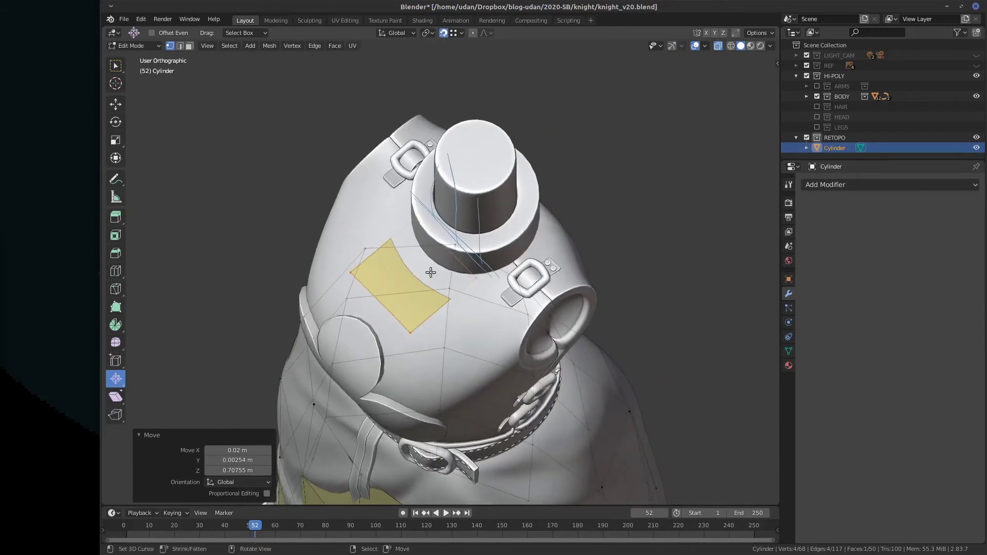
{"action": "key", "text": "g"}
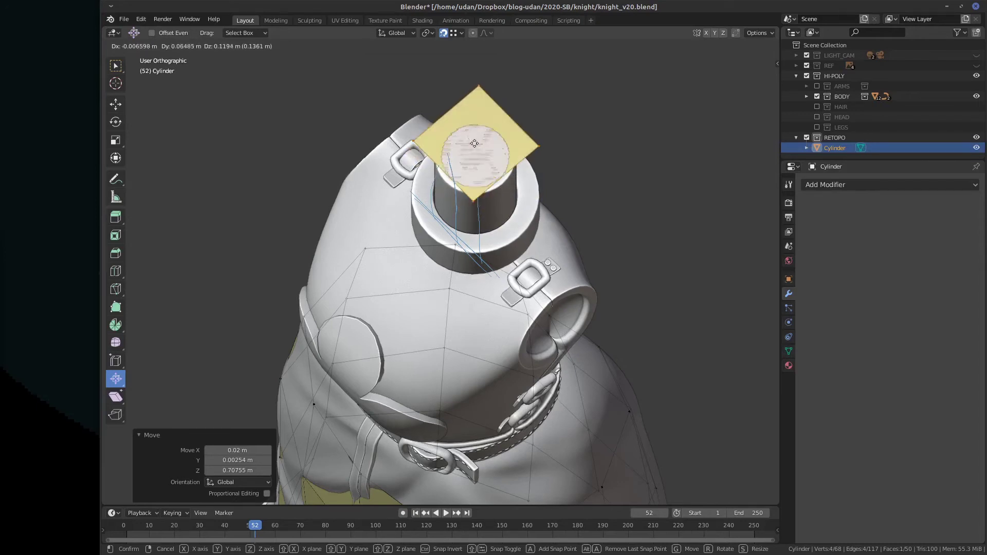
{"action": "left_click", "coordinate": [480, 179]}
Try the Face snap target, and set the snapping mode to Volume
{"action": "middle_click_drag", "start_coordinate": [520, 214], "coordinate": [382, 505]}
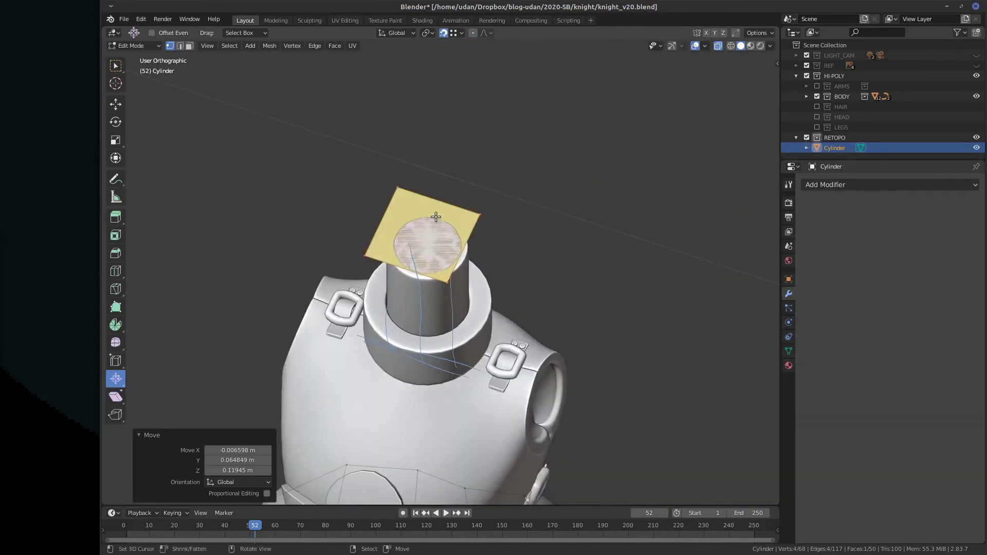
{"action": "left_click", "coordinate": [459, 32]}
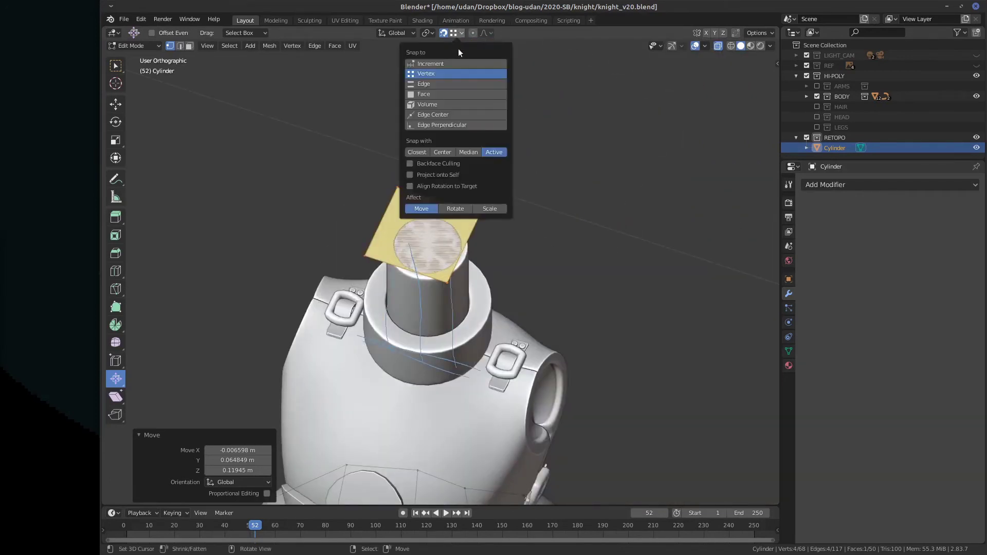
{"action": "left_click", "coordinate": [450, 94]}
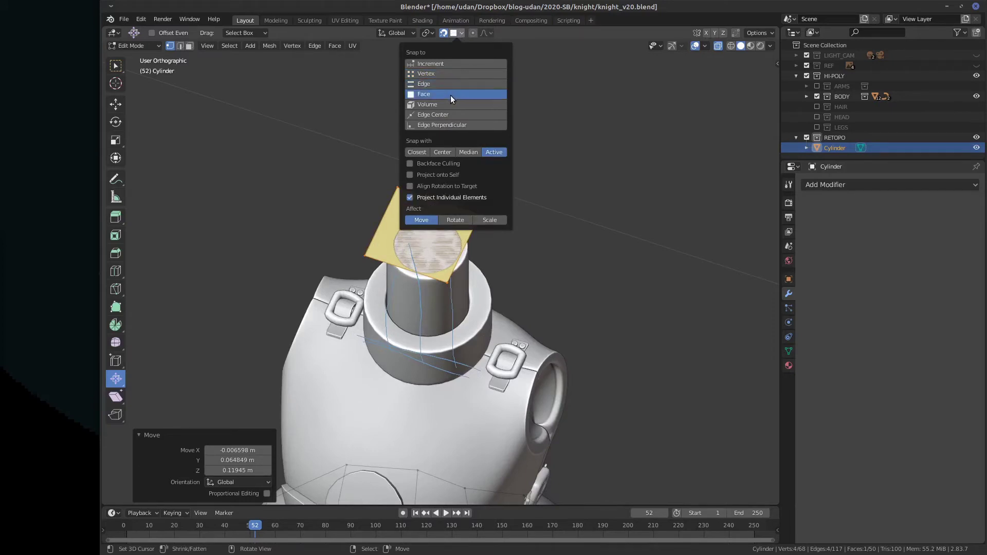
{"action": "left_click", "coordinate": [448, 105]}
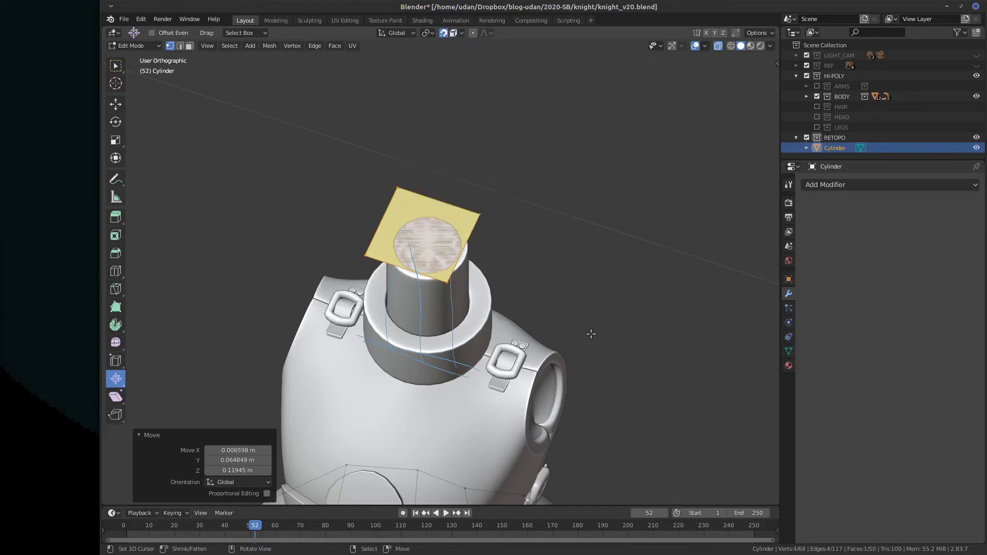
Move the square face down along the neck cylinder in two moves with Volume snapping, to just above the collar
{"action": "middle_click_drag", "start_coordinate": [504, 253], "coordinate": [483, 258]}
{"action": "key", "text": "g"}
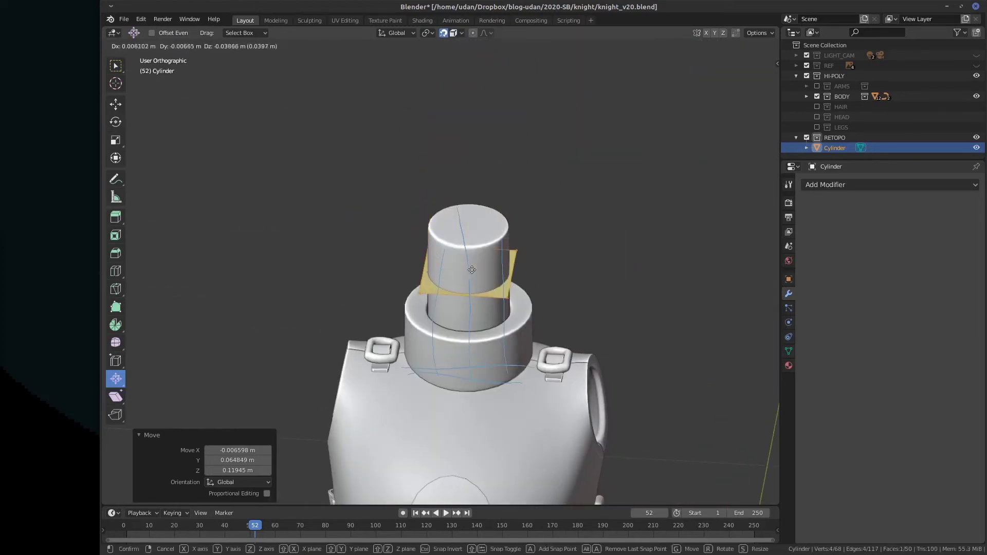
{"action": "left_click", "coordinate": [472, 269]}
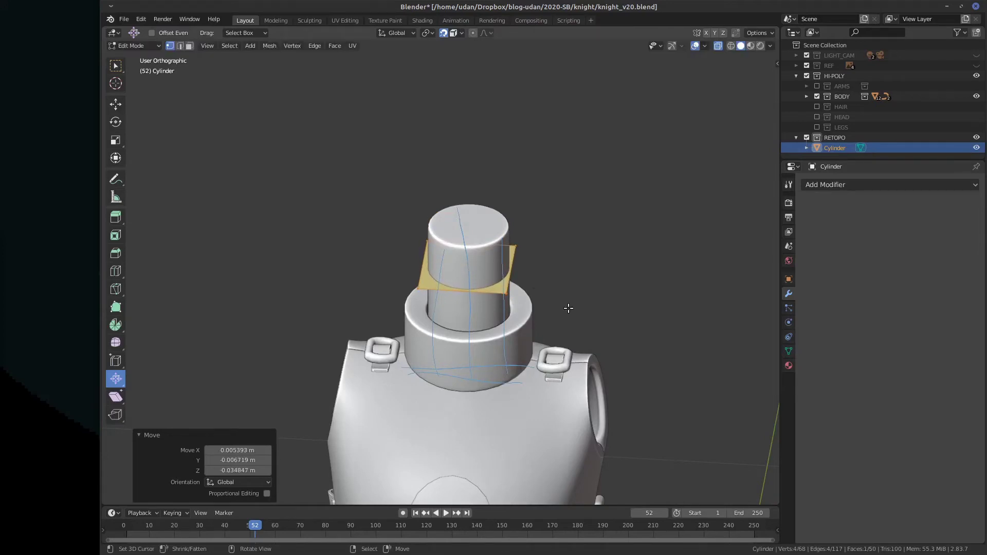
{"action": "key", "text": "g"}
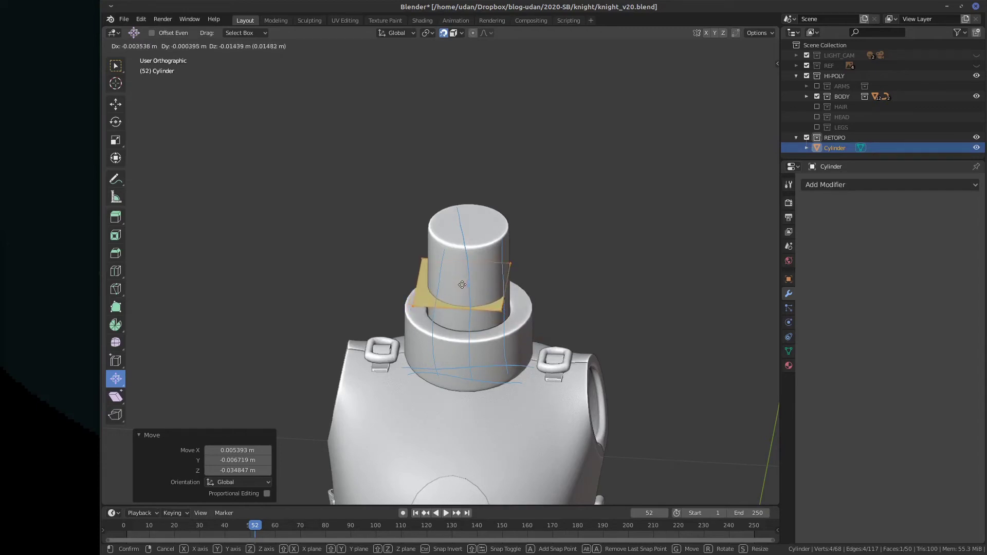
{"action": "left_click", "coordinate": [462, 285]}
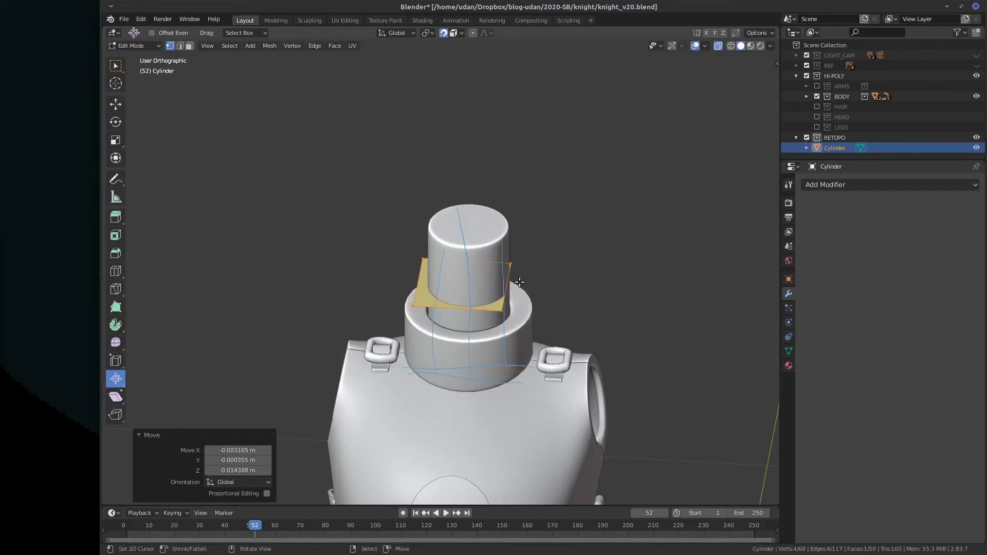
Set the snap target to Face and annotate a small square with a diagonal beside the neck, erasing the drawing
{"action": "left_click", "coordinate": [460, 33]}
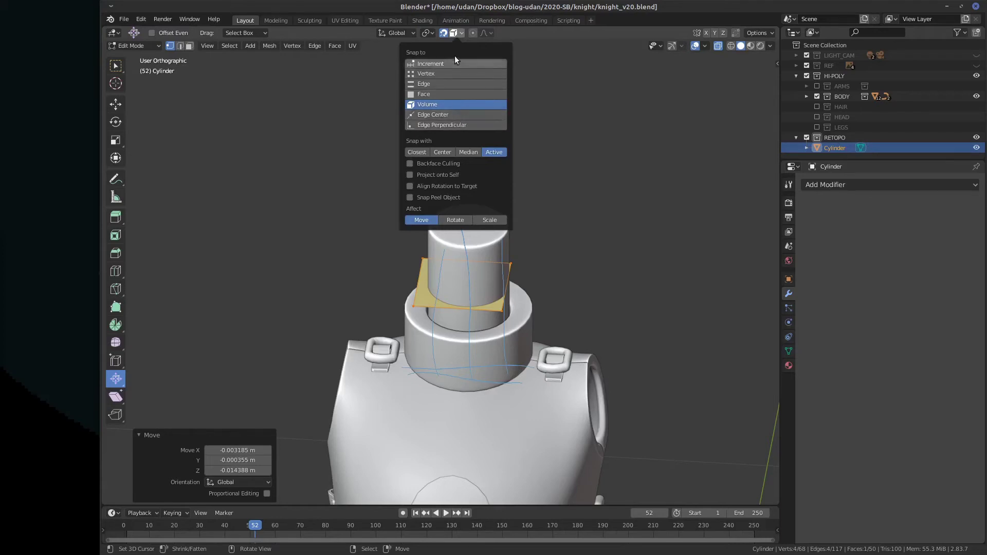
{"action": "left_click", "coordinate": [446, 94]}
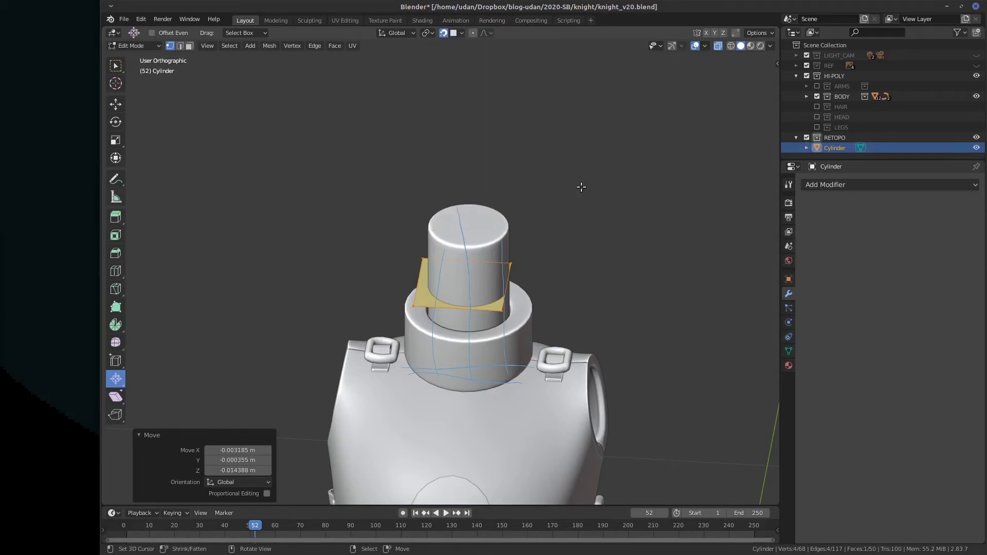
{"action": "mouse_move", "coordinate": [566, 154]}
{"action": "left_mouse_down"}
{"action": "mouse_move", "coordinate": [574, 185]}
{"action": "mouse_move", "coordinate": [597, 161]}
{"action": "mouse_move", "coordinate": [595, 180]}
{"action": "mouse_move", "coordinate": [598, 152]}
{"action": "left_mouse_up"}
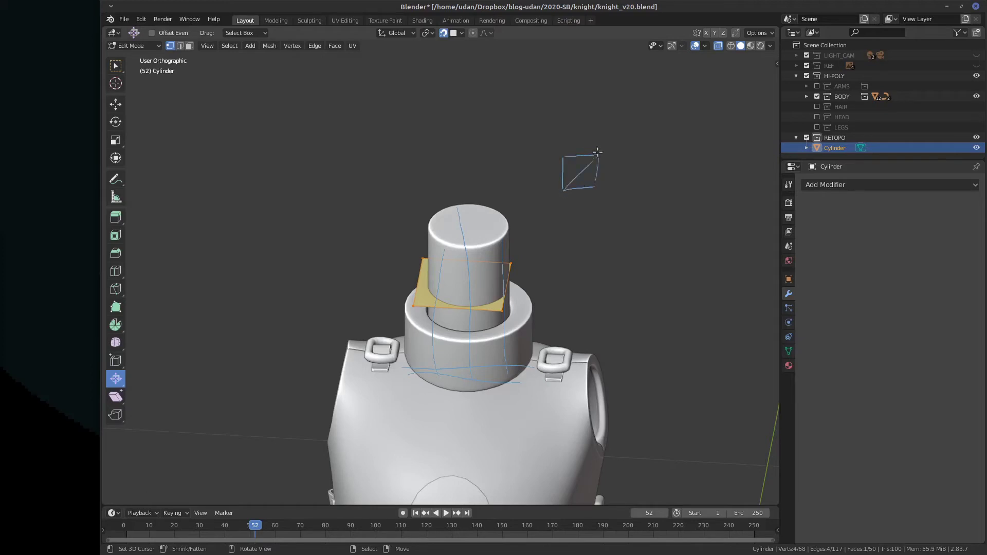
{"action": "left_click_drag", "start_coordinate": [565, 190], "coordinate": [563, 193]}
{"action": "mouse_move", "coordinate": [608, 224]}
{"action": "left_mouse_down"}
{"action": "mouse_move", "coordinate": [626, 200]}
{"action": "mouse_move", "coordinate": [603, 165]}
{"action": "mouse_move", "coordinate": [574, 150]}
{"action": "mouse_move", "coordinate": [582, 163]}
{"action": "left_mouse_up"}
Set Snap With to Closest and move the square face up toward the top of the neck cylinder
{"action": "left_click", "coordinate": [461, 33]}
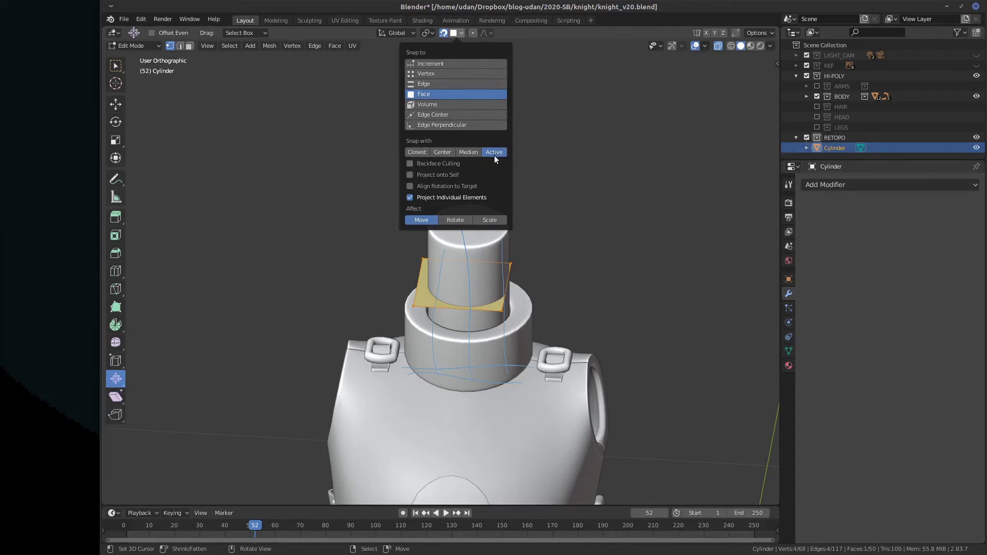
{"action": "left_click", "coordinate": [416, 152]}
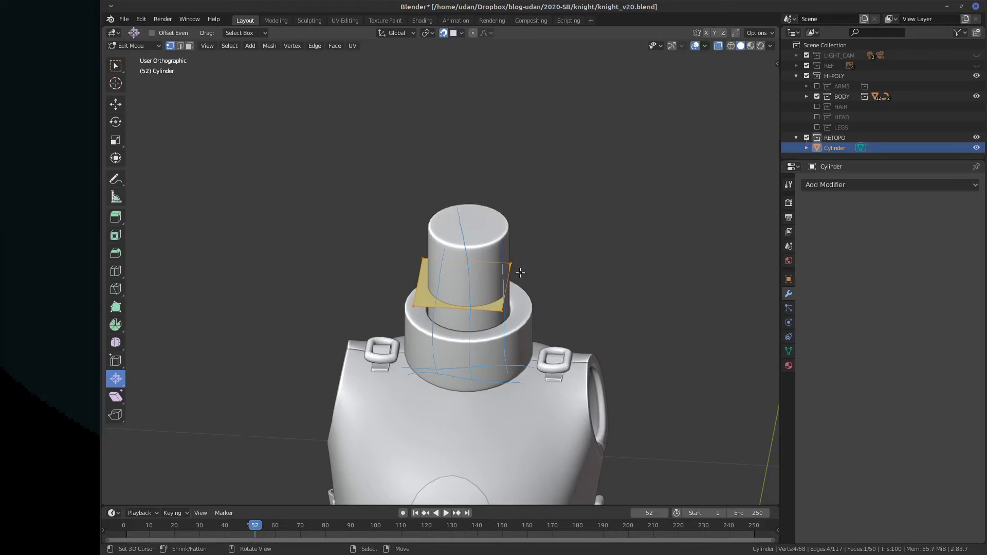
{"action": "key", "text": "g"}
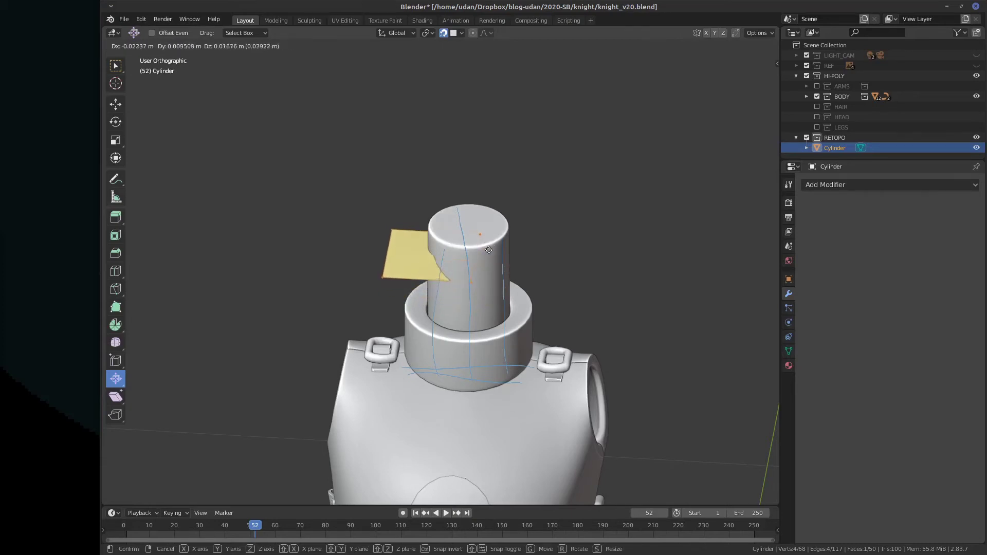
{"action": "left_click", "coordinate": [494, 224]}
Reposition the square face twice around the upper neck cylinder using Closest face snapping
{"action": "left_click_drag", "start_coordinate": [536, 248], "coordinate": [521, 264], "text": "alt"}
{"action": "scroll", "coordinate": [517, 262], "scroll_direction": "up", "scroll_amount": 3}
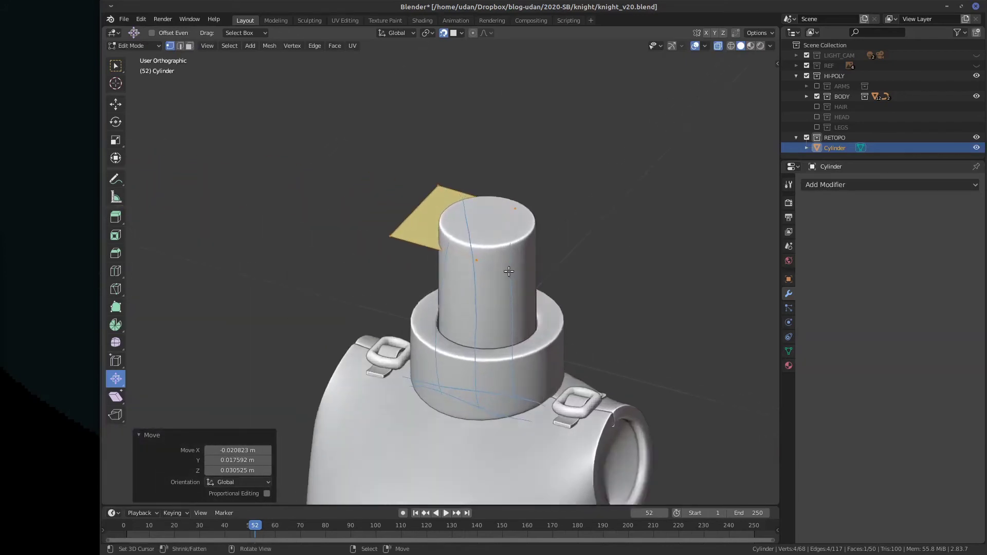
{"action": "key", "text": "g"}
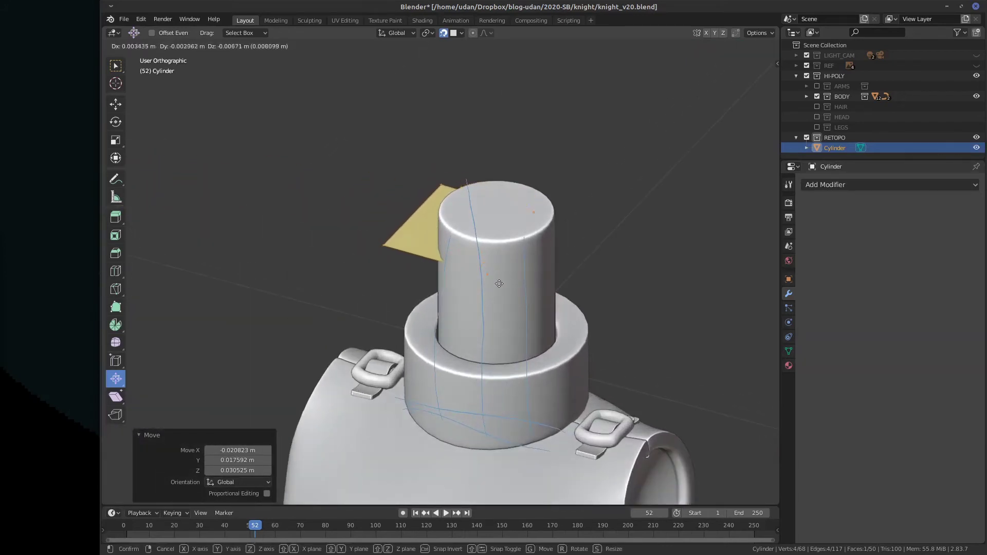
{"action": "left_click", "coordinate": [508, 274]}
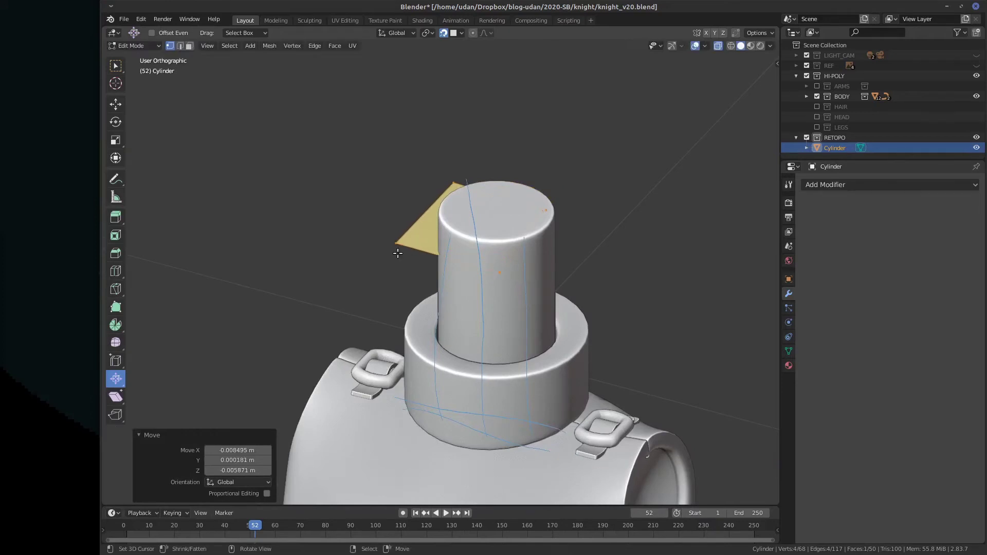
{"action": "key", "text": "g"}
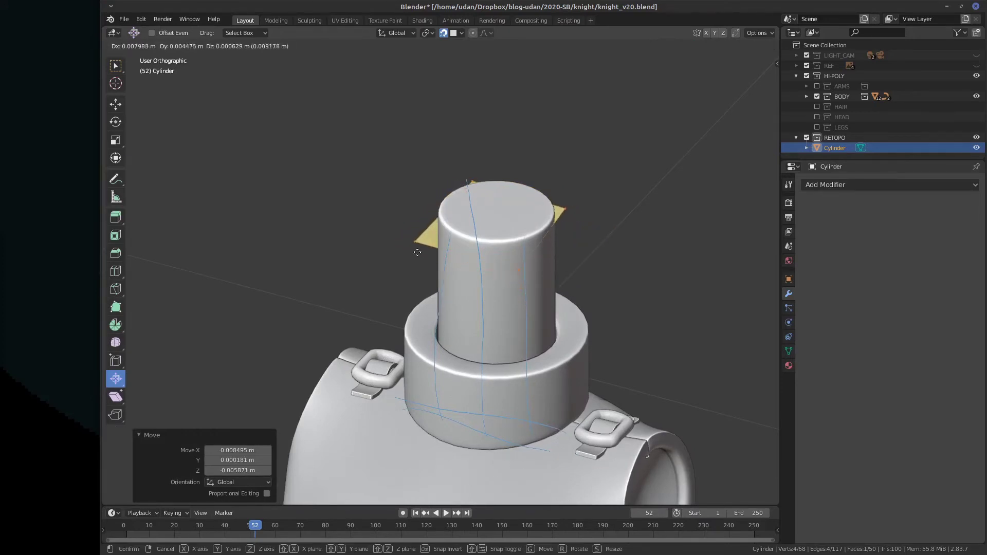
{"action": "left_click", "coordinate": [419, 251]}
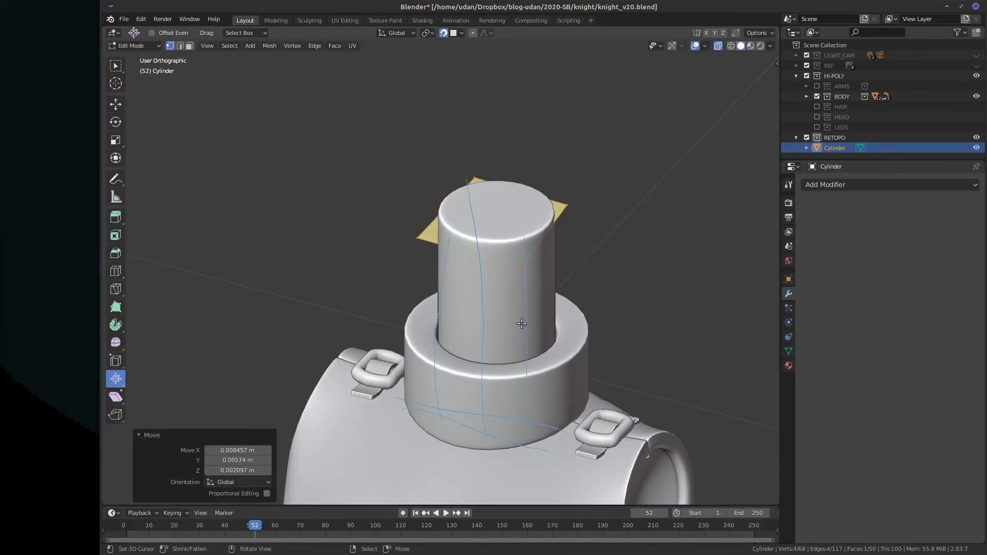
Turn off Project Individual Elements in the snapping settings
{"action": "key", "text": "KP_Decimal"}
{"action": "key", "text": "KP_1"}
{"action": "middle_click_drag", "start_coordinate": [586, 279], "coordinate": [426, 498], "text": "shift"}
{"action": "middle_click_drag", "start_coordinate": [566, 77], "coordinate": [540, 293], "text": "shift"}
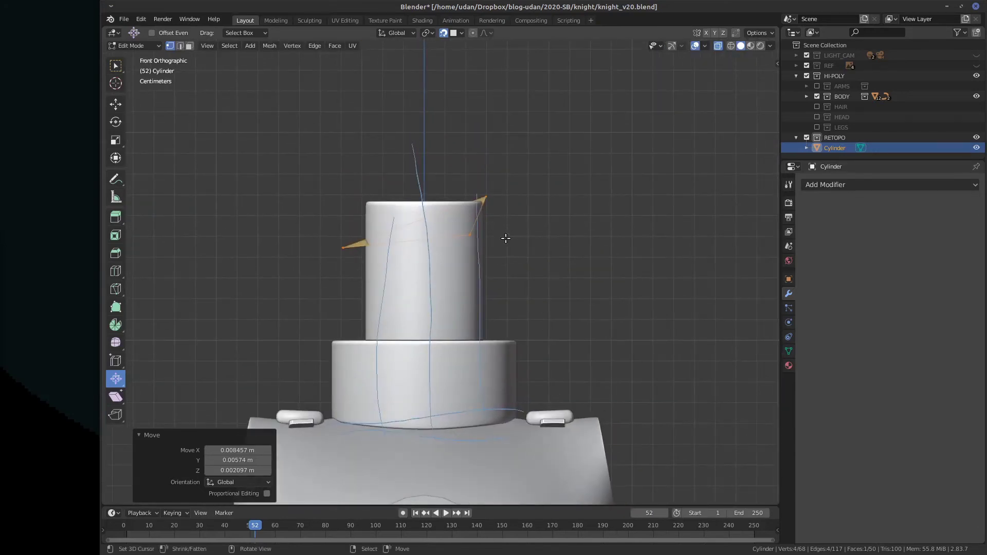
{"action": "middle_click_drag", "start_coordinate": [506, 238], "coordinate": [511, 266]}
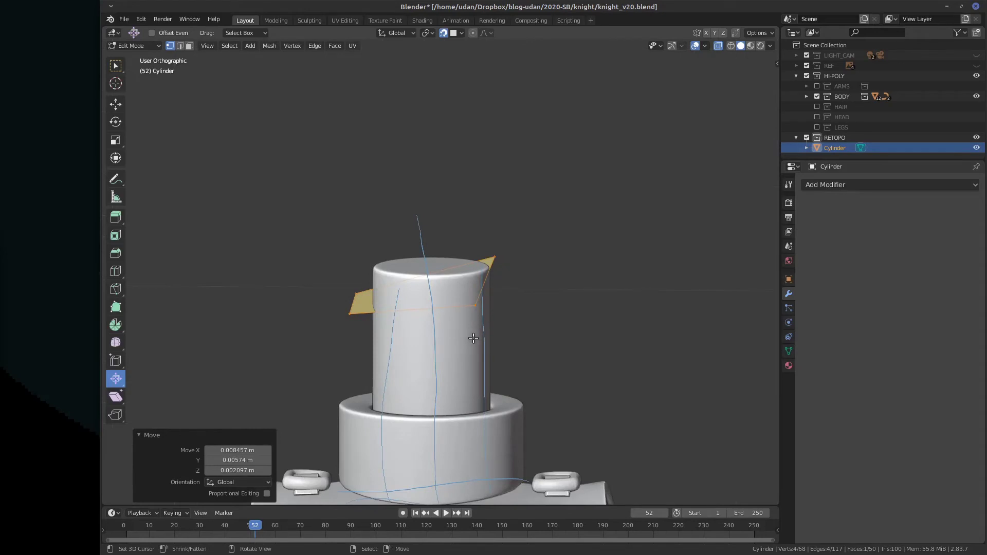
{"action": "key", "text": "KP_1"}
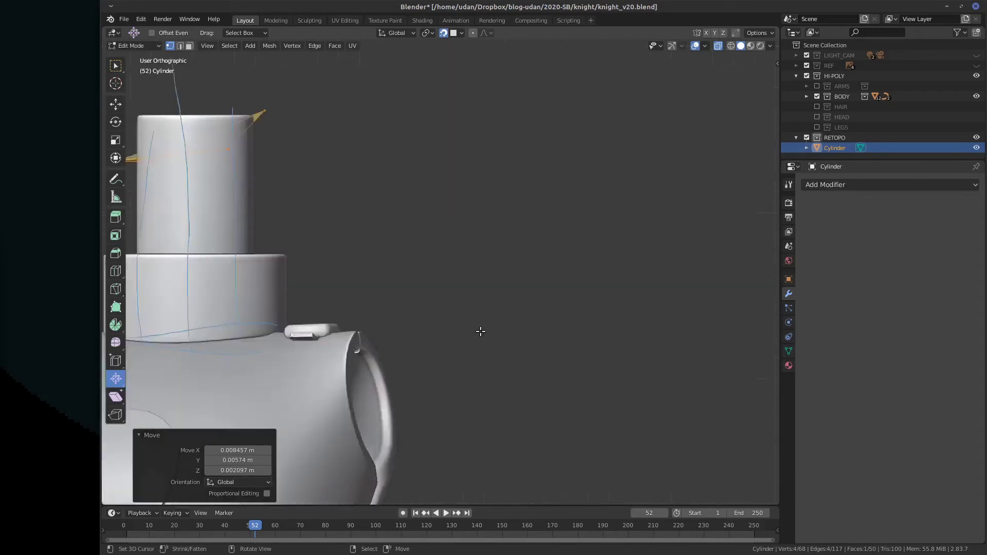
{"action": "left_click", "coordinate": [456, 33]}
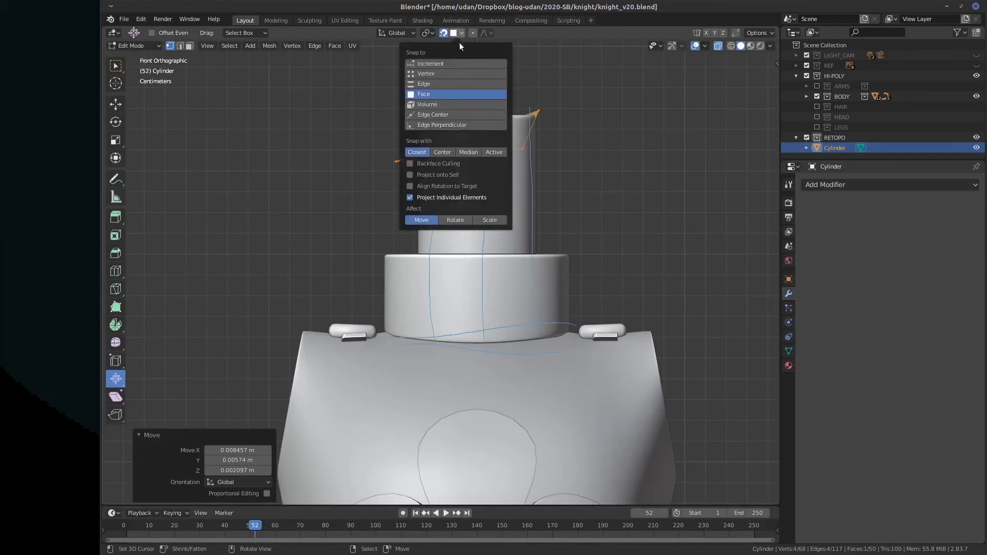
{"action": "left_click", "coordinate": [459, 34]}
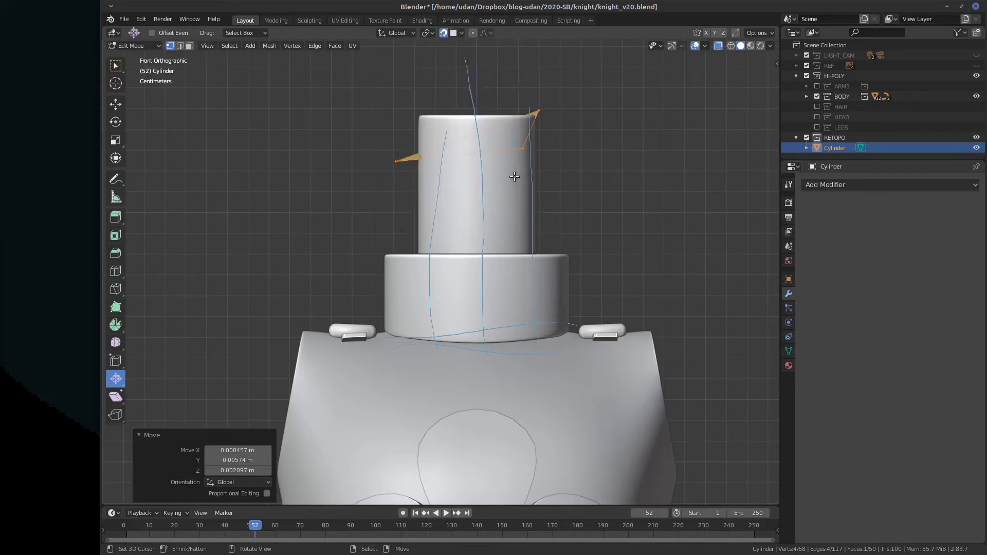
{"action": "left_click", "coordinate": [446, 33]}
{"action": "left_click", "coordinate": [459, 33]}
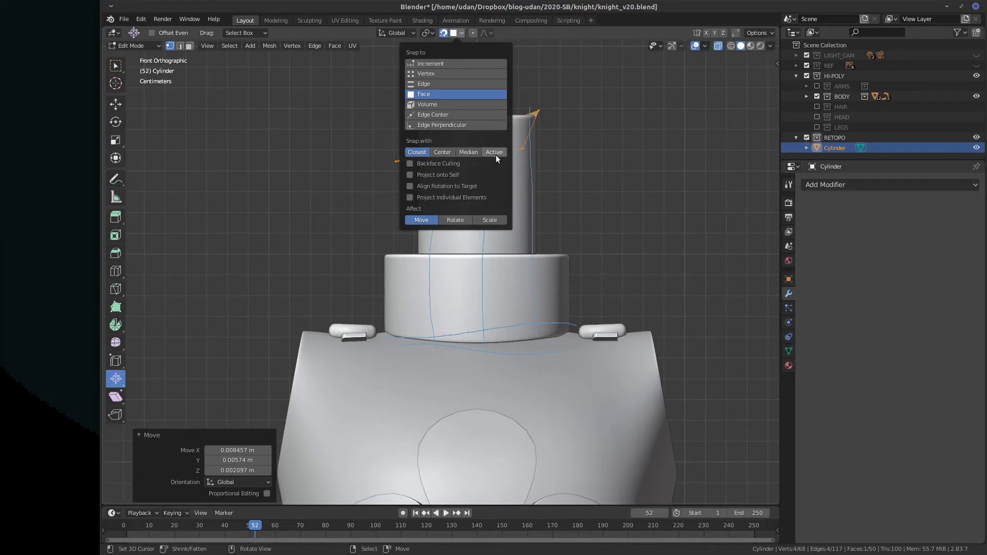
Make the face's upper outer corner the active vertex and move the face about -0.023 m in X and -0.011 m in Y
{"action": "left_click", "coordinate": [538, 112], "text": "shift"}
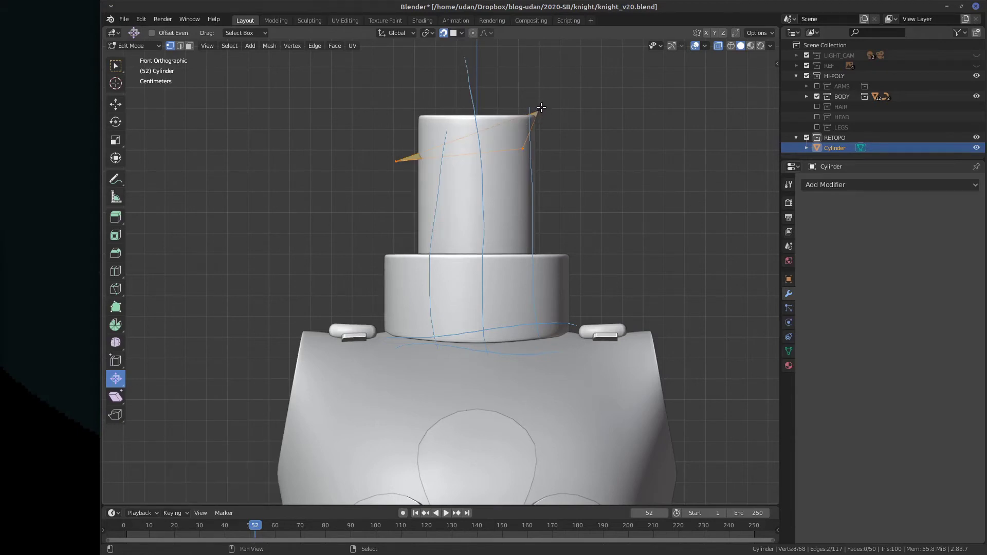
{"action": "left_click", "coordinate": [538, 112], "text": "shift"}
{"action": "key", "text": "g"}
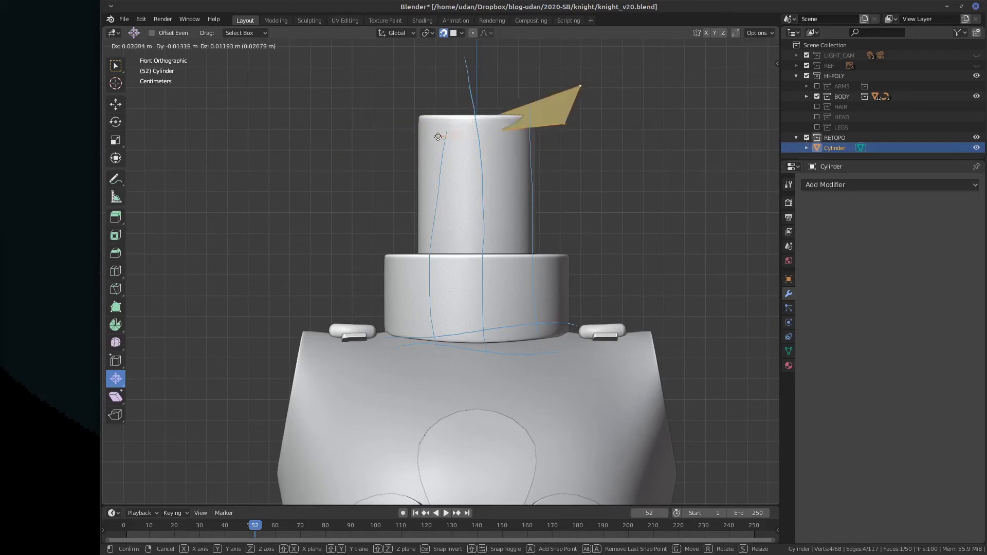
{"action": "left_click", "coordinate": [501, 162]}
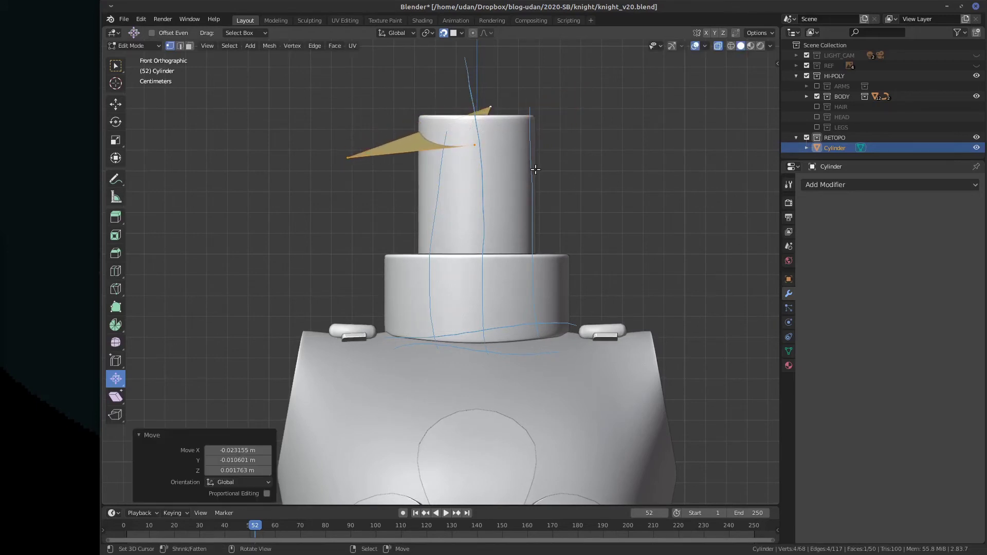
Move the face twice so its active corner snaps onto the flat top of the neck cylinder
{"action": "mouse_move", "coordinate": [536, 170]}
{"action": "left_mouse_down", "text": "alt"}
{"action": "mouse_move", "coordinate": [494, 183]}
{"action": "mouse_move", "coordinate": [540, 170]}
{"action": "left_mouse_up", "text": "alt"}
{"action": "left_click_drag", "start_coordinate": [198, 260], "coordinate": [541, 224], "text": "alt+shift"}
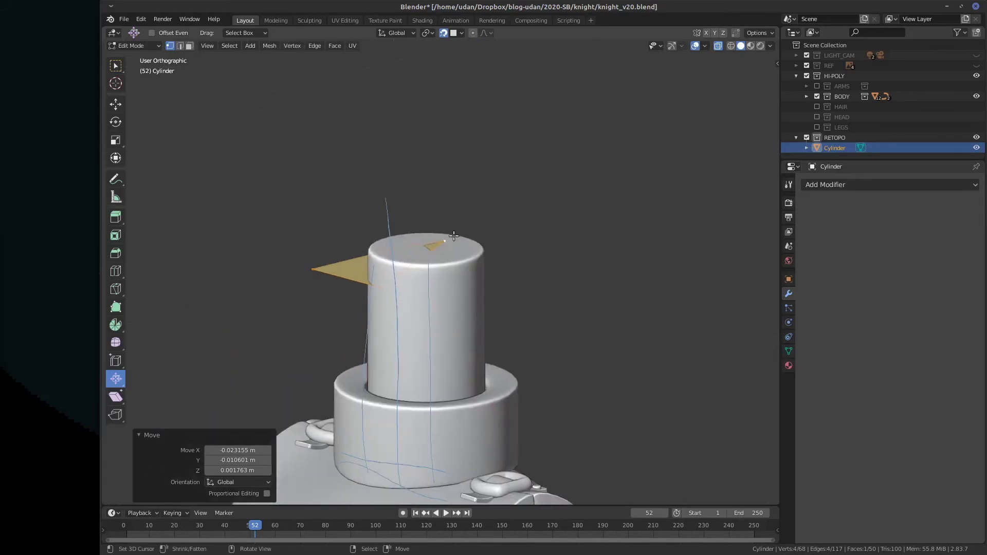
{"action": "key", "text": "g"}
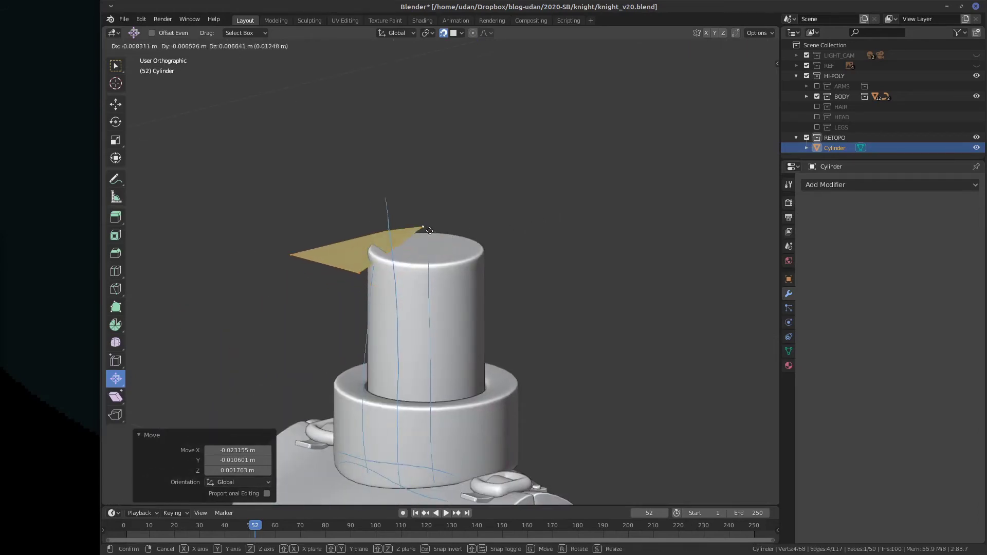
{"action": "left_click", "coordinate": [436, 242]}
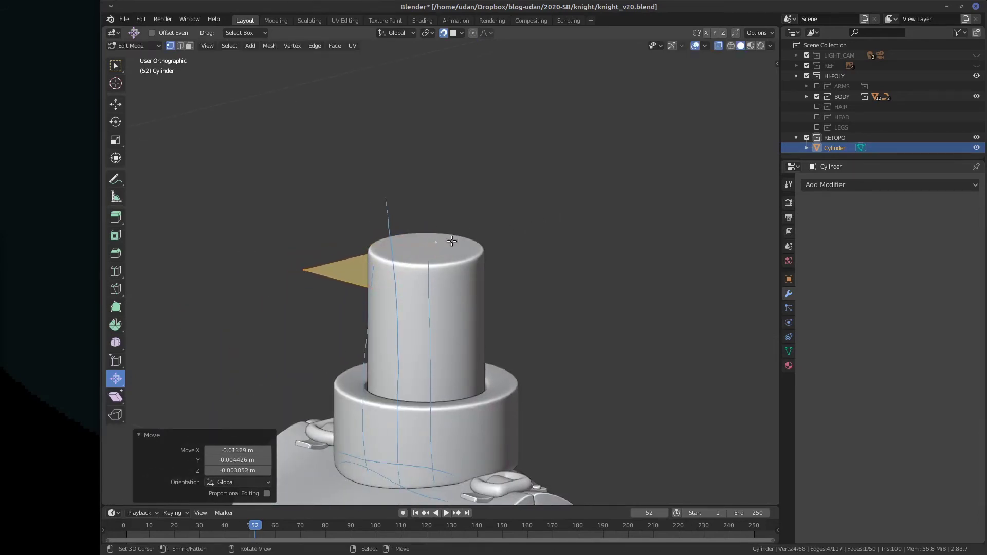
{"action": "scroll", "coordinate": [456, 262], "scroll_direction": "up", "scroll_amount": 4}
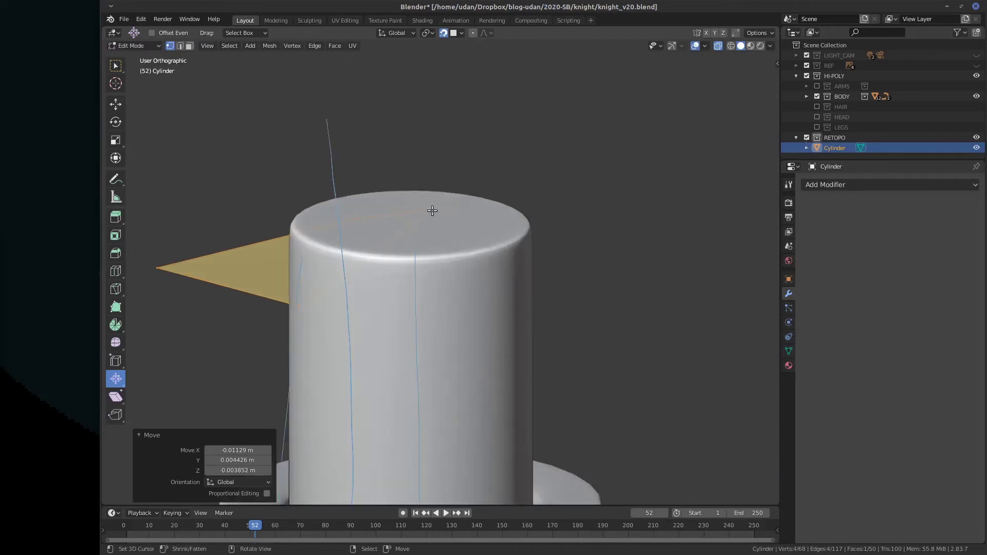
{"action": "key", "text": "g"}
{"action": "left_click", "coordinate": [451, 186]}
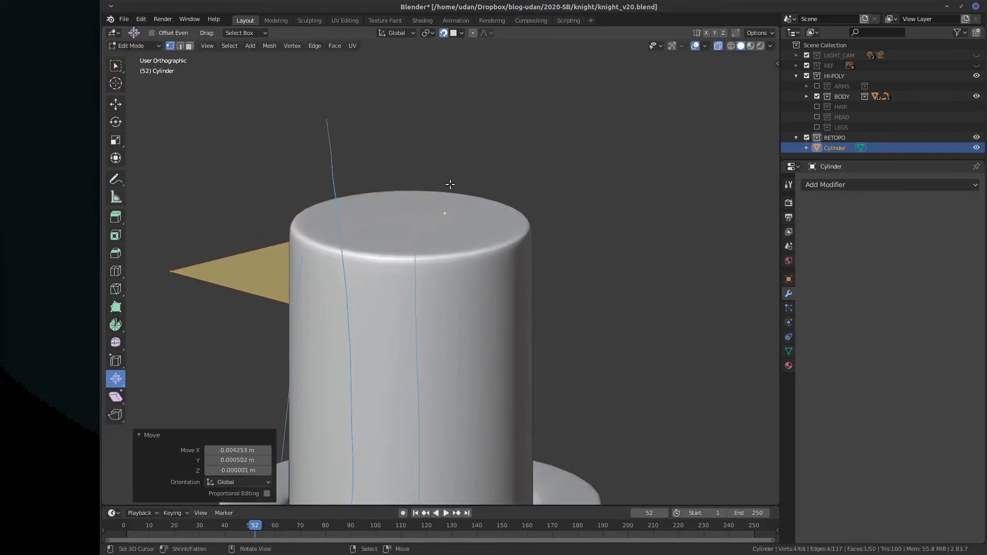
Set Snap With to Median and snap the middle of the face onto the top of the neck cylinder
{"action": "left_click", "coordinate": [455, 33]}
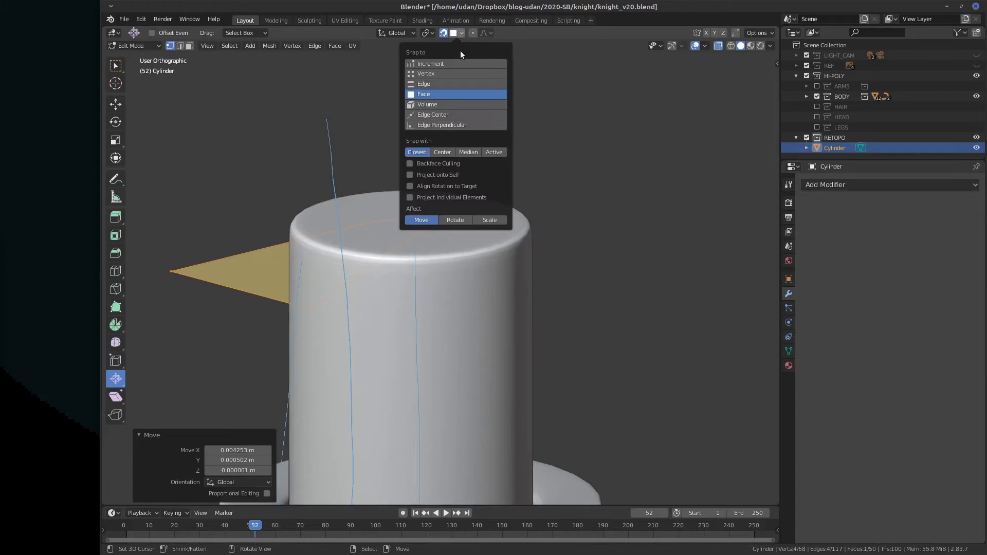
{"action": "left_click", "coordinate": [469, 152]}
{"action": "key", "text": "g"}
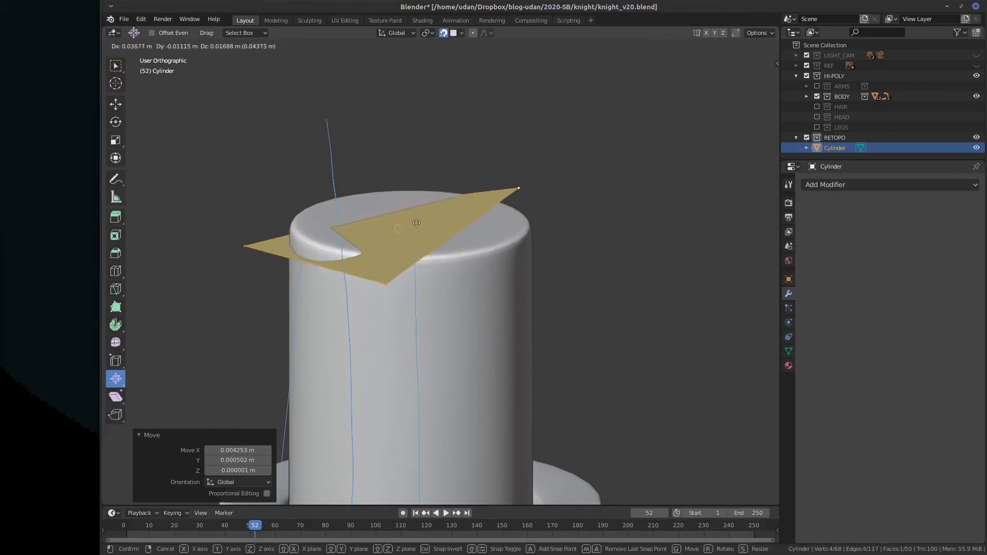
{"action": "left_click", "coordinate": [411, 206]}
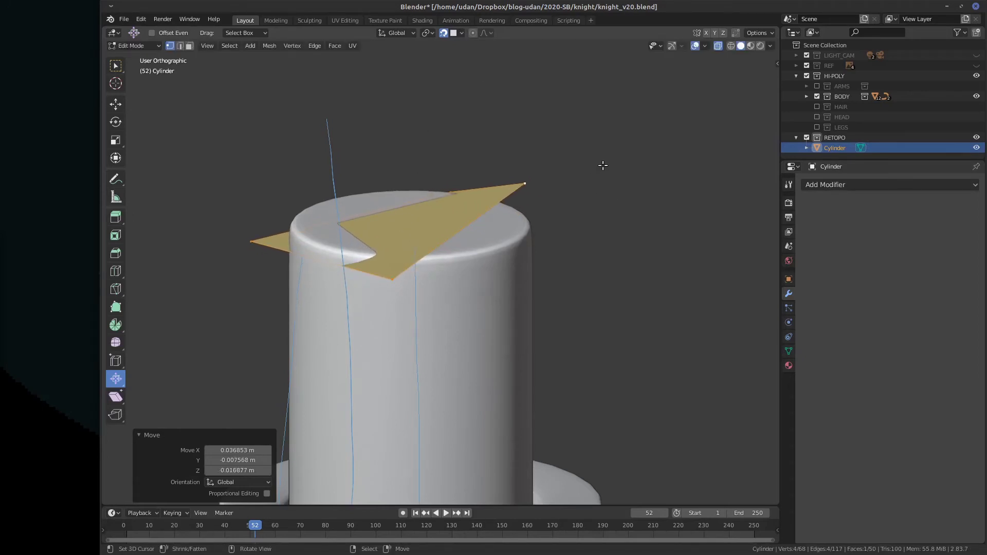
Annotate a rectangle in the empty space beside the neck, and erase it
{"action": "left_click_drag", "start_coordinate": [603, 166], "coordinate": [604, 243]}
{"action": "left_click_drag", "start_coordinate": [604, 165], "coordinate": [689, 162]}
{"action": "left_click_drag", "start_coordinate": [605, 245], "coordinate": [707, 239]}
{"action": "left_click_drag", "start_coordinate": [703, 168], "coordinate": [703, 218]}
{"action": "mouse_move", "coordinate": [599, 230]}
{"action": "right_mouse_down"}
{"action": "mouse_move", "coordinate": [714, 210]}
{"action": "mouse_move", "coordinate": [642, 169]}
{"action": "right_mouse_up"}
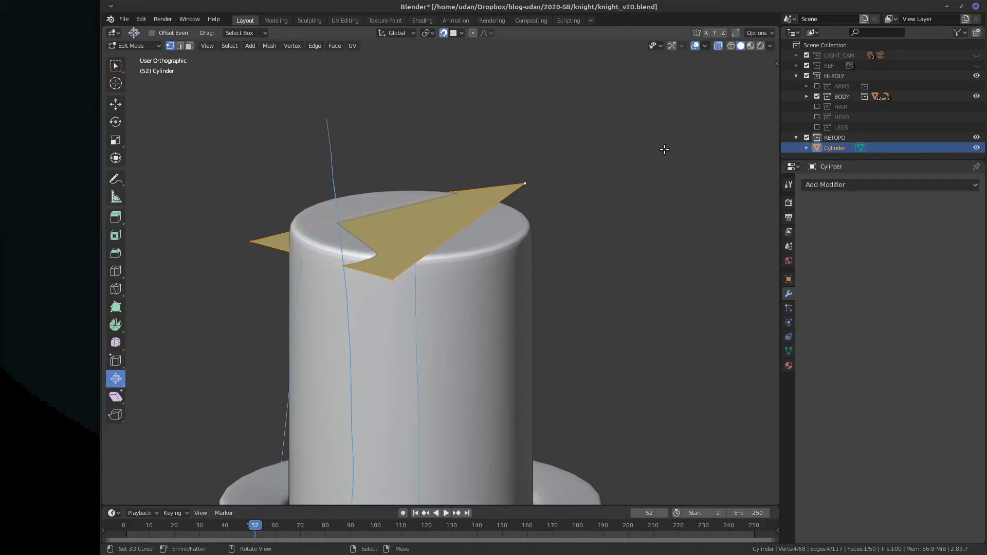
Annotate an irregular closed outline in the empty space beside the neck, enclosed in a box with crossing diagonals
{"action": "mouse_move", "coordinate": [589, 237]}
{"action": "left_mouse_down"}
{"action": "mouse_move", "coordinate": [717, 183]}
{"action": "mouse_move", "coordinate": [737, 275]}
{"action": "mouse_move", "coordinate": [638, 262]}
{"action": "mouse_move", "coordinate": [594, 232]}
{"action": "left_mouse_up"}
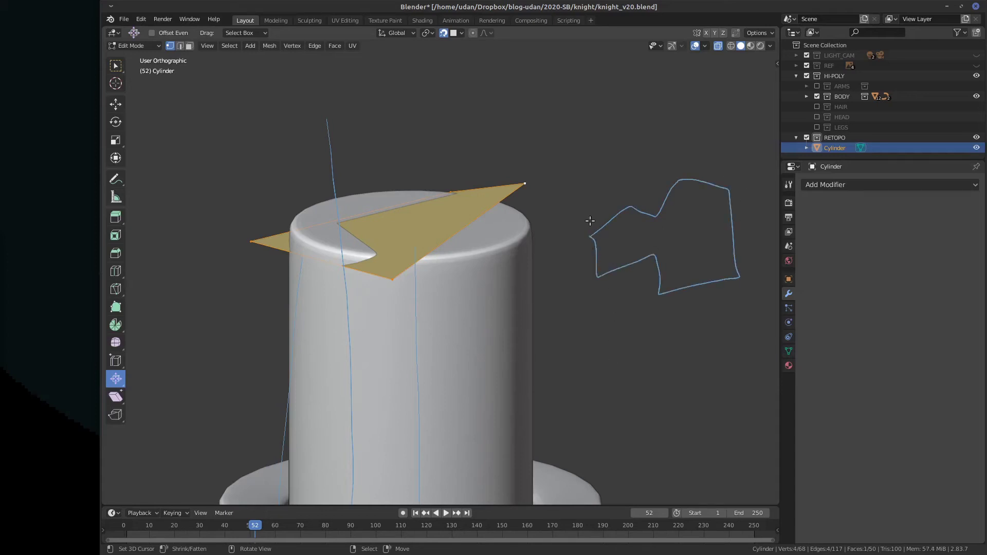
{"action": "mouse_move", "coordinate": [590, 332]}
{"action": "left_mouse_down"}
{"action": "mouse_move", "coordinate": [584, 168]}
{"action": "mouse_move", "coordinate": [753, 169]}
{"action": "left_mouse_up"}
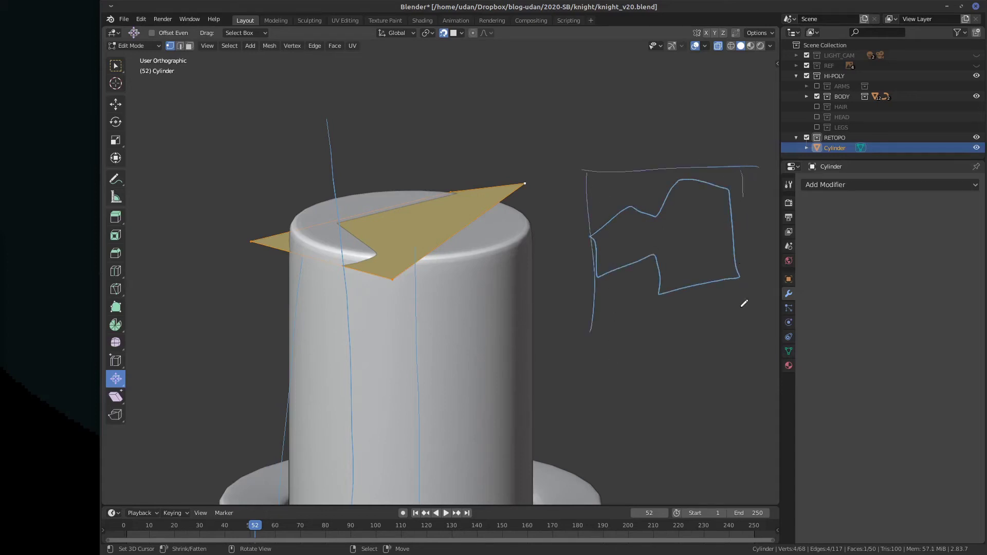
{"action": "left_click_drag", "start_coordinate": [741, 307], "coordinate": [739, 304]}
{"action": "mouse_move", "coordinate": [581, 302]}
{"action": "left_mouse_down"}
{"action": "mouse_move", "coordinate": [705, 297]}
{"action": "mouse_move", "coordinate": [736, 167]}
{"action": "left_mouse_up"}
{"action": "left_click_drag", "start_coordinate": [597, 184], "coordinate": [739, 305]}
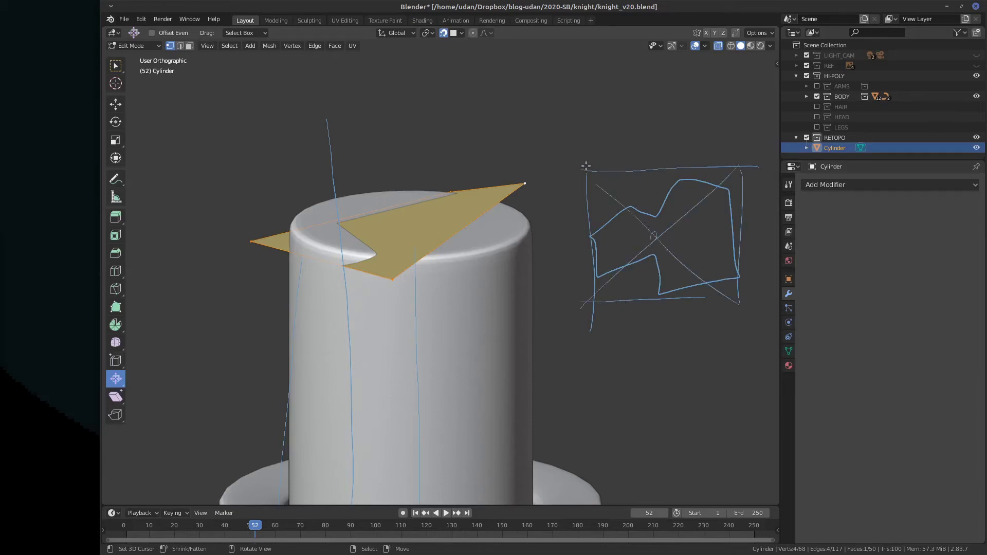
Replace the boxed annotation with a jagged outline that has short lines running inward from its corners
{"action": "mouse_move", "coordinate": [602, 163]}
{"action": "left_mouse_down"}
{"action": "mouse_move", "coordinate": [617, 309]}
{"action": "mouse_move", "coordinate": [716, 254]}
{"action": "mouse_move", "coordinate": [727, 269]}
{"action": "mouse_move", "coordinate": [660, 266]}
{"action": "left_mouse_up"}
{"action": "mouse_move", "coordinate": [596, 235]}
{"action": "left_mouse_down"}
{"action": "mouse_move", "coordinate": [741, 198]}
{"action": "mouse_move", "coordinate": [739, 272]}
{"action": "mouse_move", "coordinate": [636, 285]}
{"action": "mouse_move", "coordinate": [629, 245]}
{"action": "mouse_move", "coordinate": [695, 247]}
{"action": "mouse_move", "coordinate": [732, 198]}
{"action": "mouse_move", "coordinate": [679, 238]}
{"action": "left_mouse_up"}
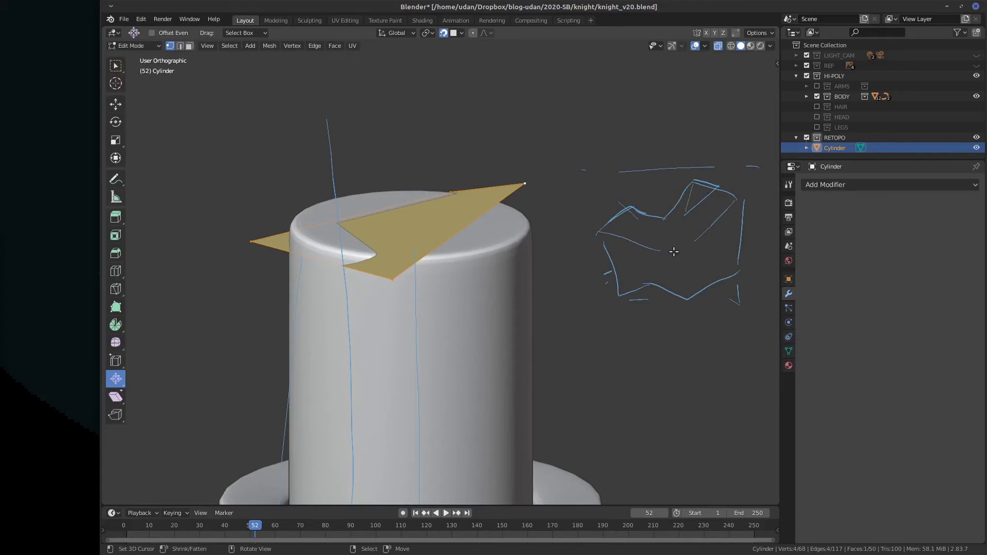
{"action": "left_click_drag", "start_coordinate": [632, 212], "coordinate": [664, 239]}
{"action": "mouse_move", "coordinate": [619, 295]}
{"action": "left_mouse_down"}
{"action": "mouse_move", "coordinate": [659, 256]}
{"action": "mouse_move", "coordinate": [652, 267]}
{"action": "left_mouse_up"}
{"action": "left_click_drag", "start_coordinate": [683, 259], "coordinate": [686, 299]}
{"action": "left_click_drag", "start_coordinate": [715, 253], "coordinate": [738, 272]}
Erase the jagged outline, annotate a curved arch in a box with crossing diagonals and marked centres, and erase it
{"action": "mouse_move", "coordinate": [619, 203]}
{"action": "left_mouse_down"}
{"action": "mouse_move", "coordinate": [627, 293]}
{"action": "mouse_move", "coordinate": [656, 287]}
{"action": "mouse_move", "coordinate": [687, 260]}
{"action": "mouse_move", "coordinate": [730, 280]}
{"action": "mouse_move", "coordinate": [709, 180]}
{"action": "mouse_move", "coordinate": [683, 168]}
{"action": "mouse_move", "coordinate": [697, 162]}
{"action": "left_mouse_up"}
{"action": "left_click_drag", "start_coordinate": [605, 271], "coordinate": [709, 241]}
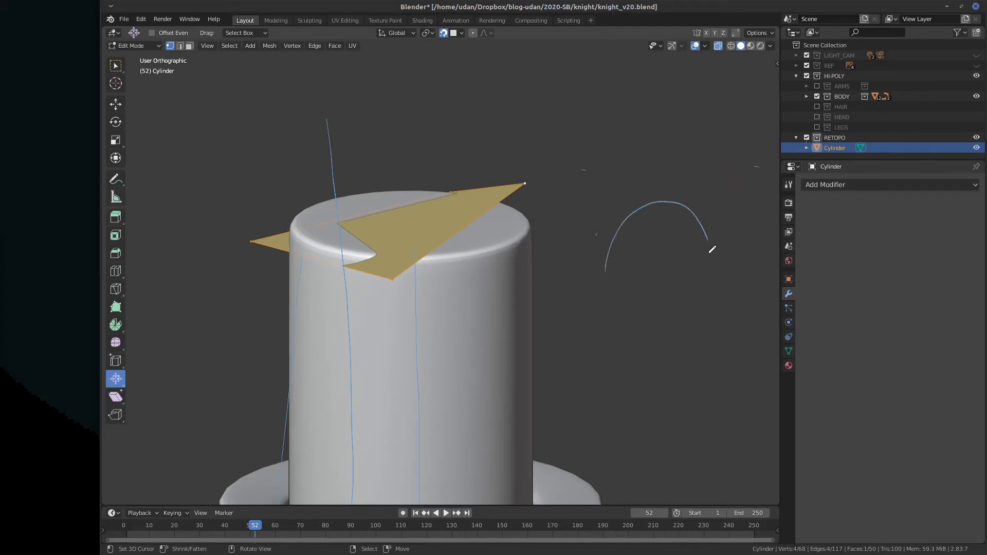
{"action": "left_click_drag", "start_coordinate": [608, 272], "coordinate": [708, 244]}
{"action": "mouse_move", "coordinate": [594, 205]}
{"action": "left_mouse_down"}
{"action": "mouse_move", "coordinate": [619, 337]}
{"action": "mouse_move", "coordinate": [707, 190]}
{"action": "mouse_move", "coordinate": [720, 282]}
{"action": "left_mouse_up"}
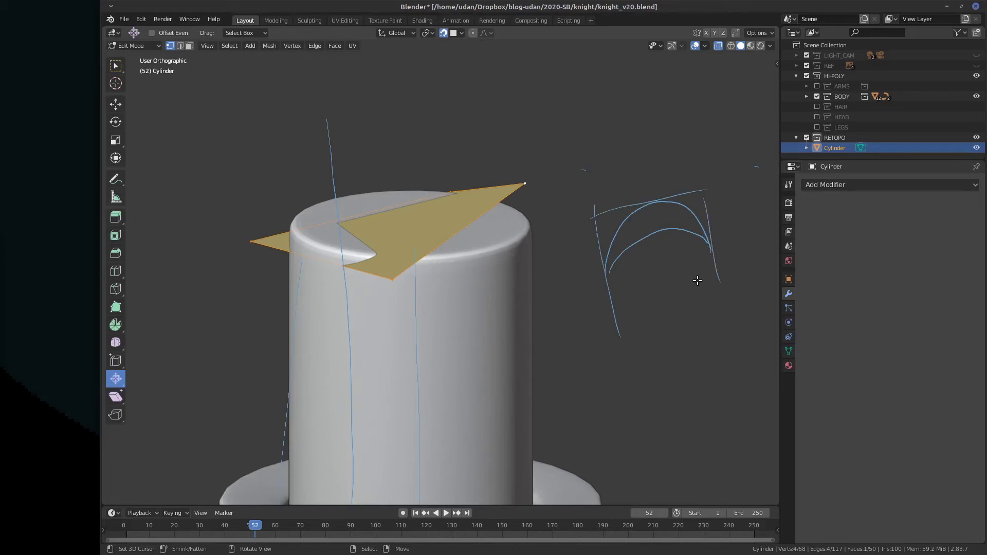
{"action": "mouse_move", "coordinate": [602, 291]}
{"action": "left_mouse_down"}
{"action": "mouse_move", "coordinate": [730, 268]}
{"action": "mouse_move", "coordinate": [724, 183]}
{"action": "left_mouse_up"}
{"action": "mouse_move", "coordinate": [607, 208]}
{"action": "left_mouse_down"}
{"action": "mouse_move", "coordinate": [683, 232]}
{"action": "mouse_move", "coordinate": [725, 260]}
{"action": "left_mouse_up"}
{"action": "left_click_drag", "start_coordinate": [663, 232], "coordinate": [661, 235]}
{"action": "mouse_move", "coordinate": [610, 269]}
{"action": "left_mouse_down"}
{"action": "mouse_move", "coordinate": [660, 205]}
{"action": "mouse_move", "coordinate": [715, 239]}
{"action": "left_mouse_up"}
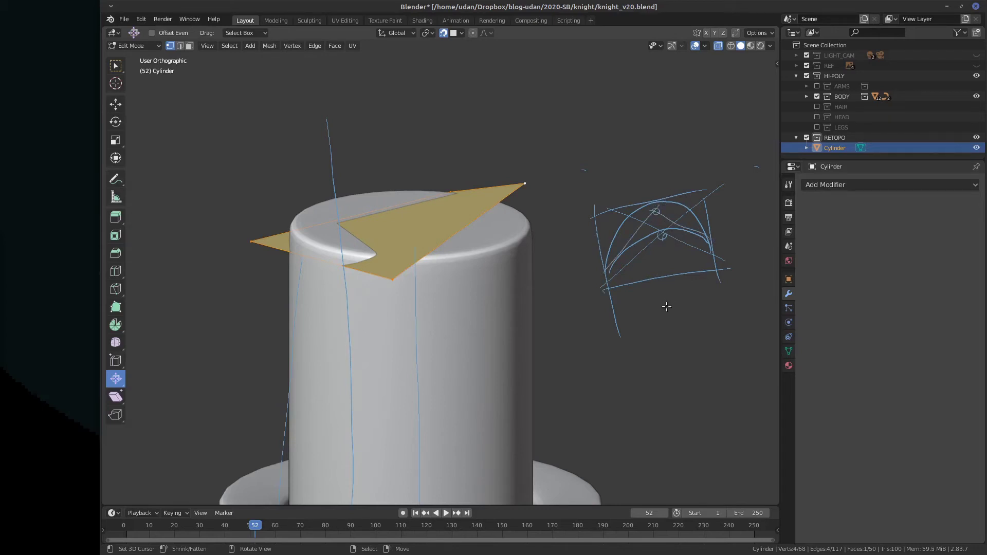
{"action": "mouse_move", "coordinate": [612, 216]}
{"action": "right_mouse_down"}
{"action": "mouse_move", "coordinate": [640, 196]}
{"action": "mouse_move", "coordinate": [661, 284]}
{"action": "mouse_move", "coordinate": [710, 280]}
{"action": "mouse_move", "coordinate": [721, 262]}
{"action": "right_mouse_up"}
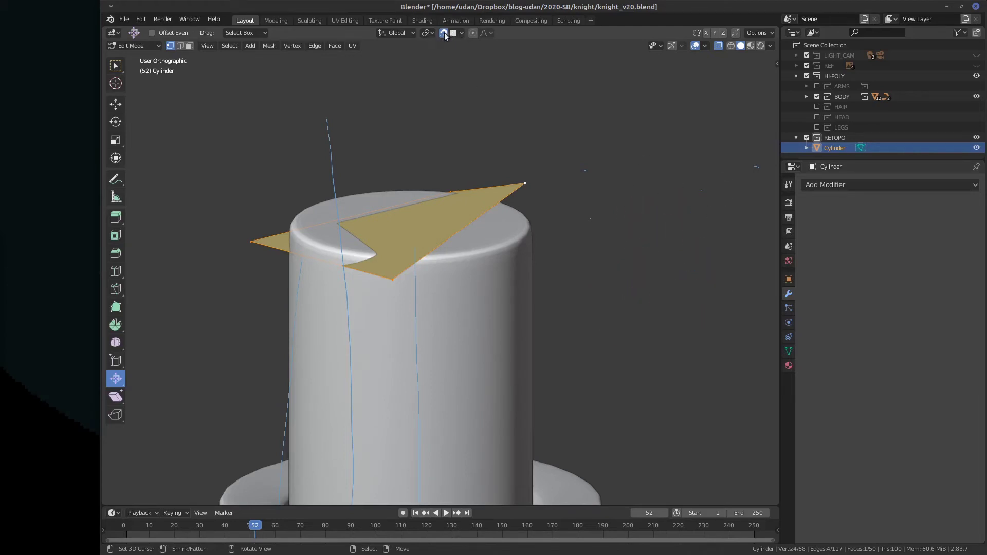
Set Snap With to Closest and move the face above the neck cylinder about 0.001 m in Y and 0.002 m in Z
{"action": "left_click", "coordinate": [461, 34]}
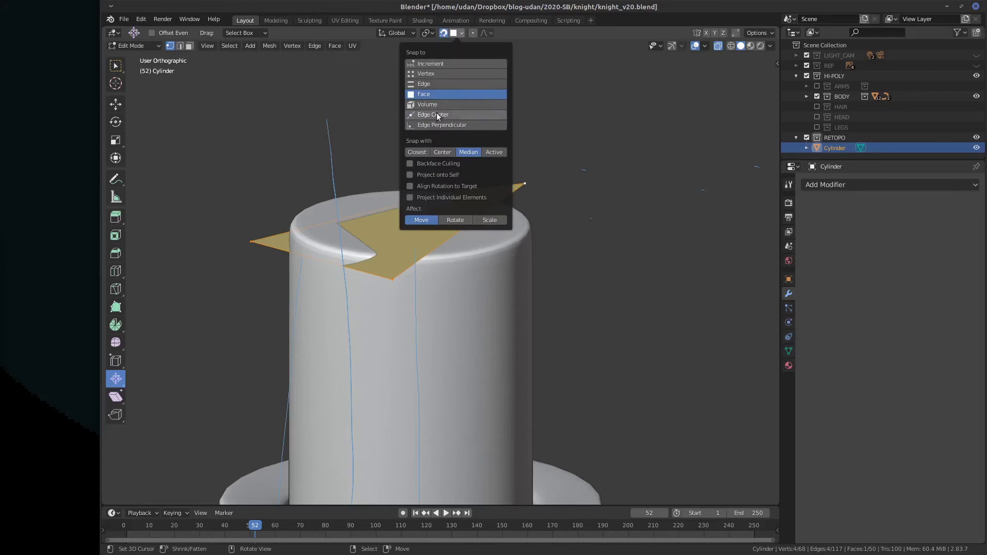
{"action": "left_click", "coordinate": [421, 152]}
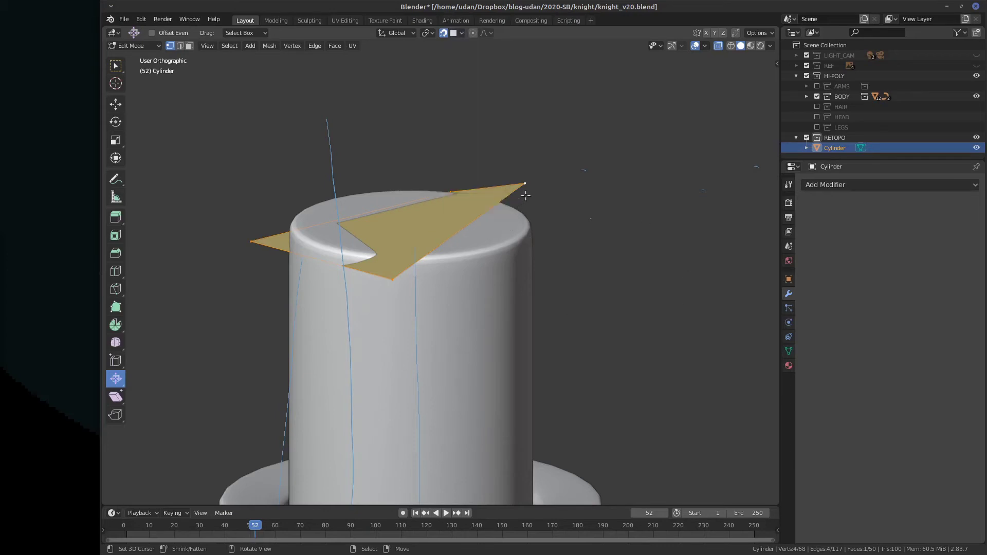
{"action": "key", "text": "g"}
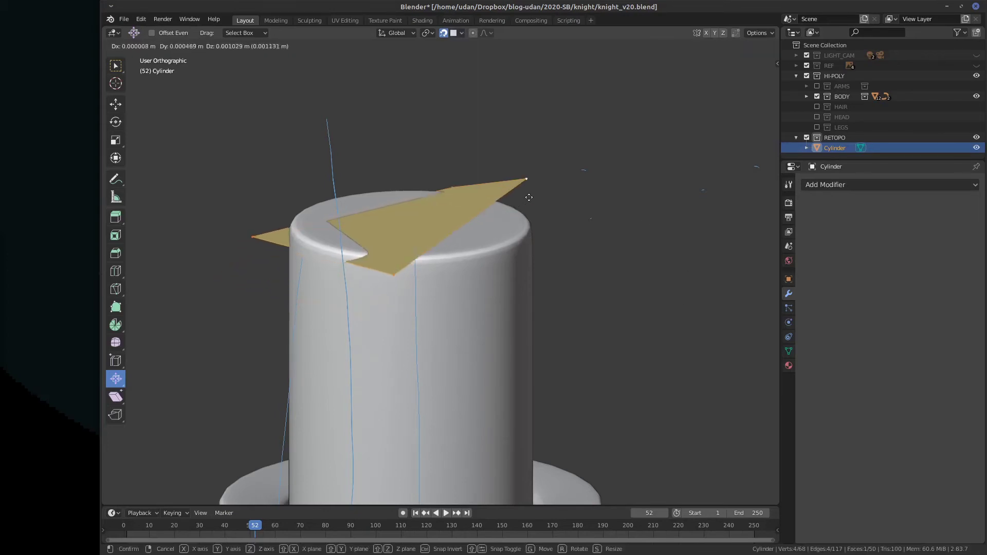
{"action": "left_click", "coordinate": [526, 198]}
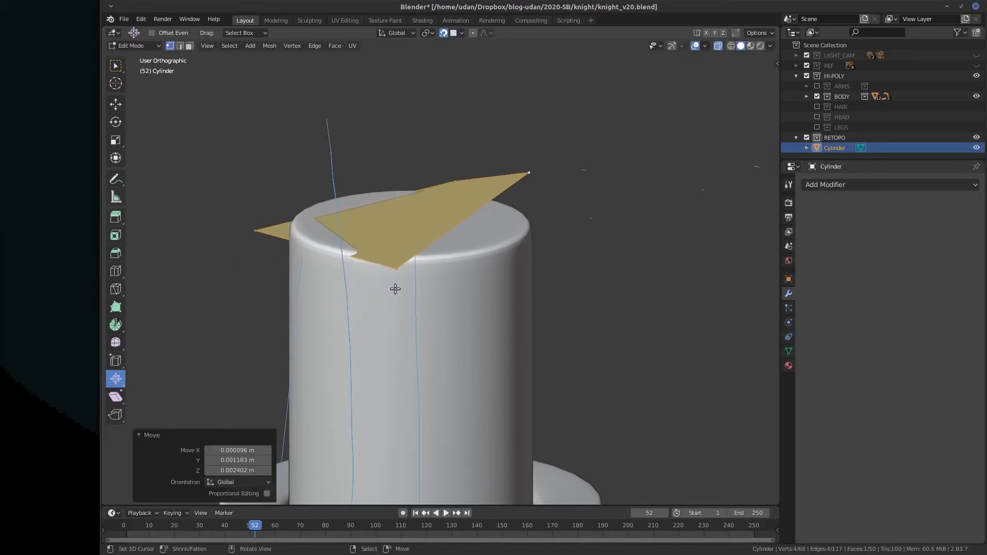
Try snapping the face's closest corner onto the flat top of the neck cylinder from two different sides
{"action": "key", "text": "g"}
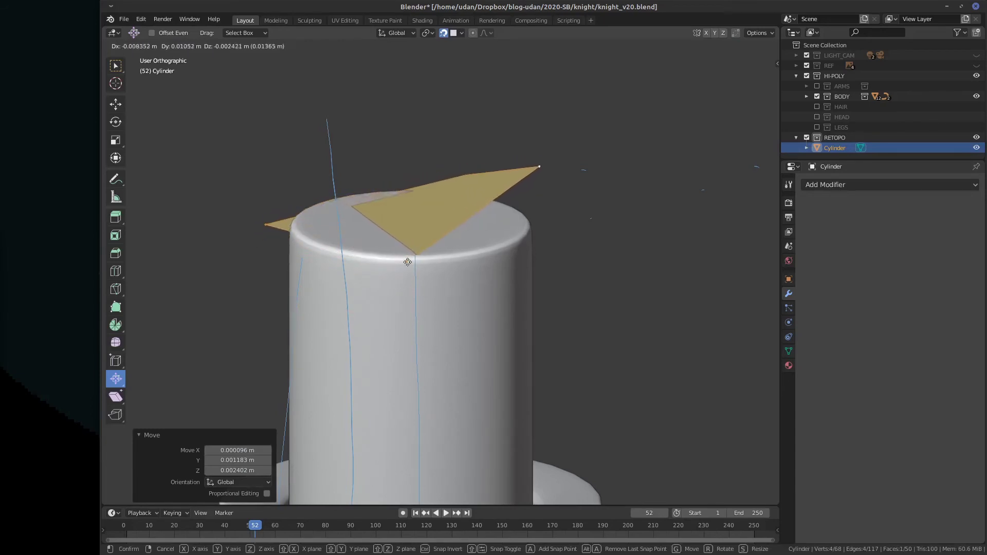
{"action": "right_click", "coordinate": [407, 265]}
{"action": "key", "text": "g"}
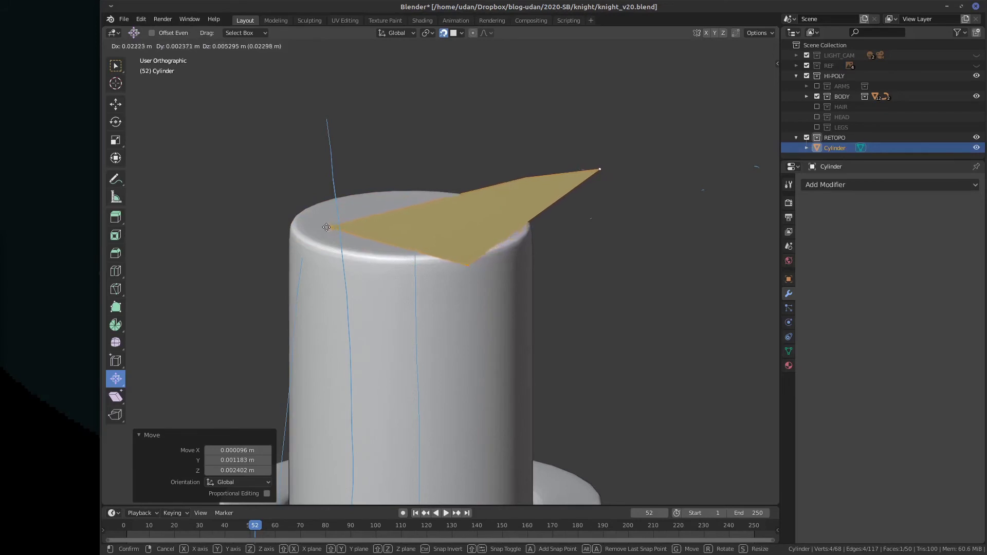
{"action": "right_click", "coordinate": [334, 228]}
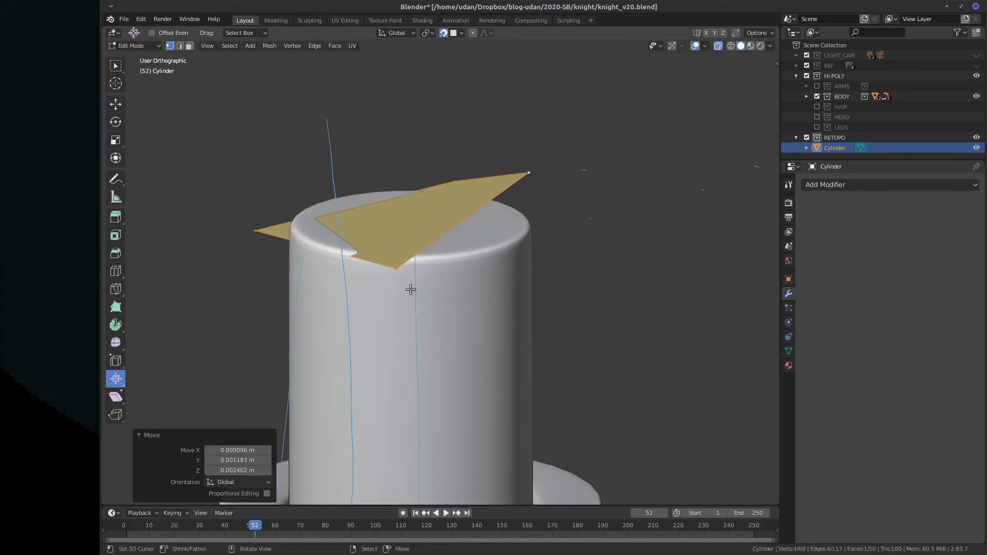
Annotate short strokes around the split hem and the inner surface of the garment's open lower edge, and erase them
{"action": "left_click", "coordinate": [444, 34]}
{"action": "left_click", "coordinate": [461, 32]}
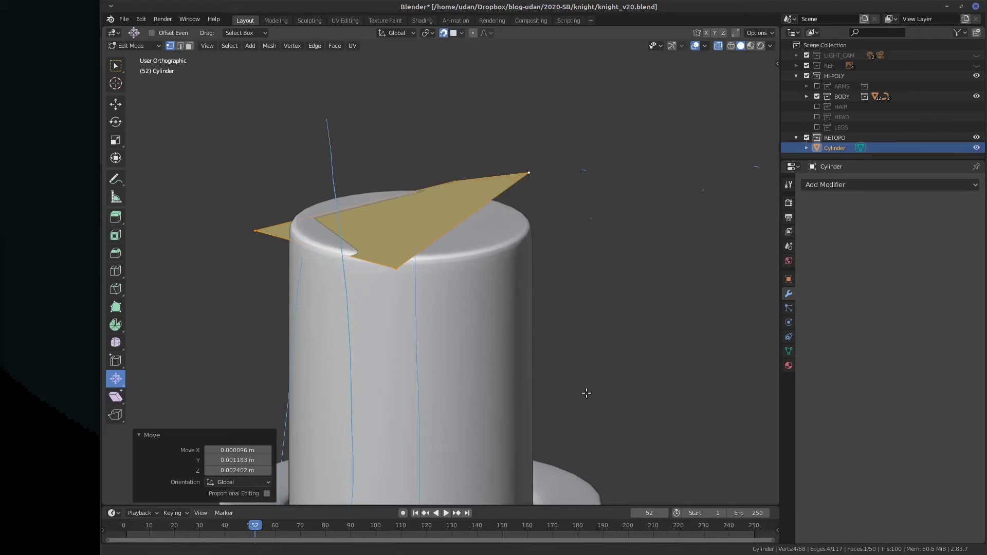
{"action": "scroll", "coordinate": [586, 393], "scroll_direction": "down", "scroll_amount": 5, "text": "shift"}
{"action": "scroll", "coordinate": [588, 353], "scroll_direction": "up", "scroll_amount": 8}
{"action": "scroll", "coordinate": [552, 304], "scroll_direction": "down", "scroll_amount": 7}
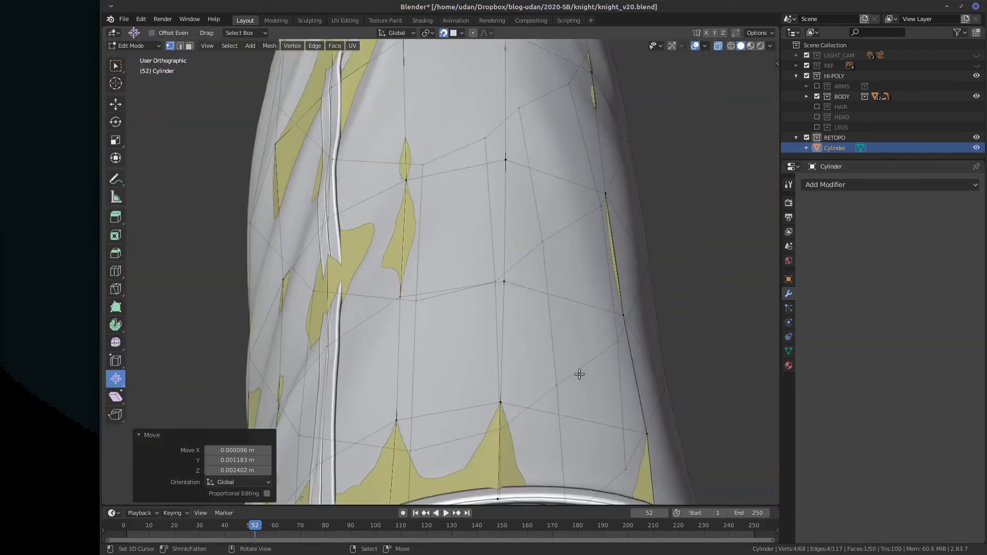
{"action": "middle_click_drag", "start_coordinate": [576, 373], "coordinate": [507, 341]}
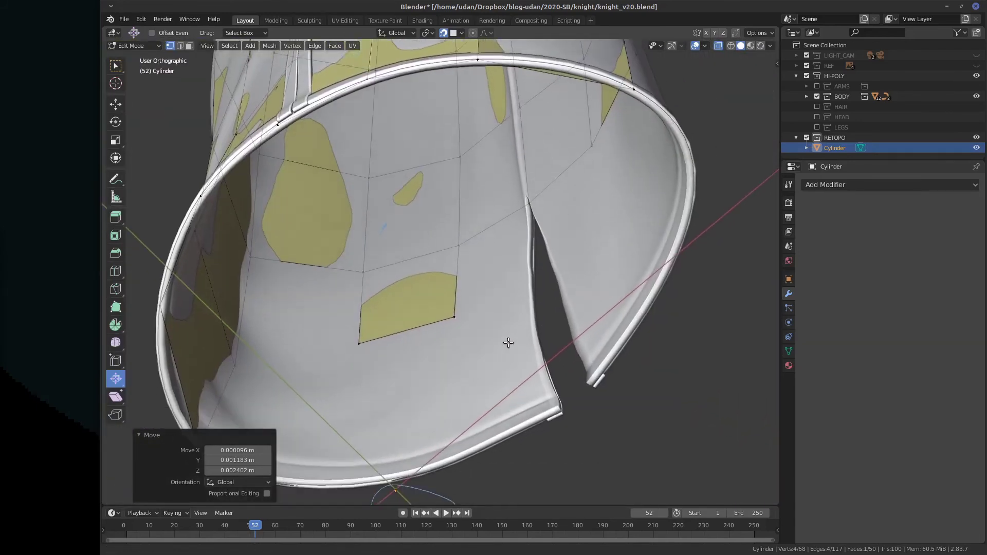
{"action": "right_click_drag", "start_coordinate": [537, 366], "coordinate": [603, 393], "text": "ctrl"}
{"action": "left_click_drag", "start_coordinate": [599, 401], "coordinate": [609, 403]}
{"action": "right_click_drag", "start_coordinate": [538, 367], "coordinate": [618, 426]}
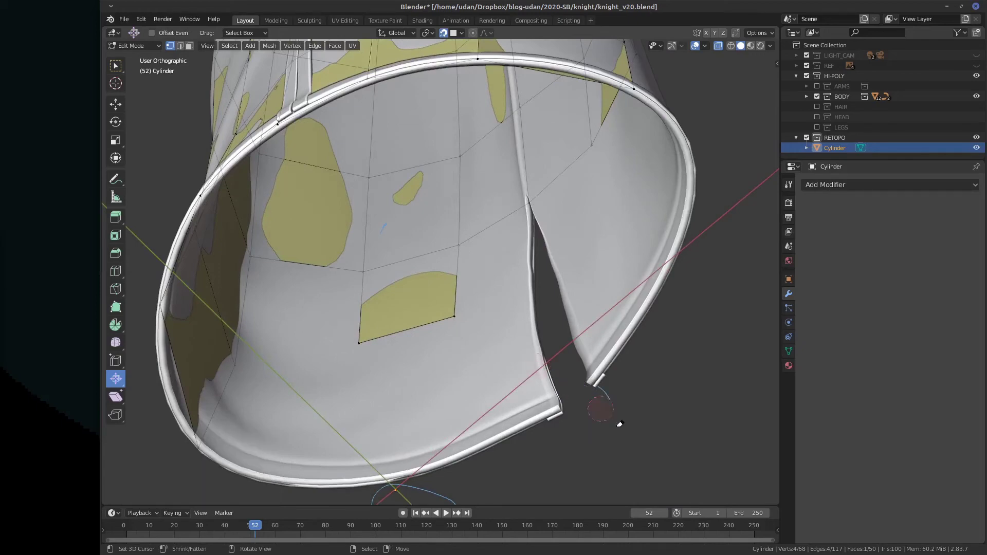
{"action": "middle_click_drag", "start_coordinate": [513, 334], "coordinate": [511, 302]}
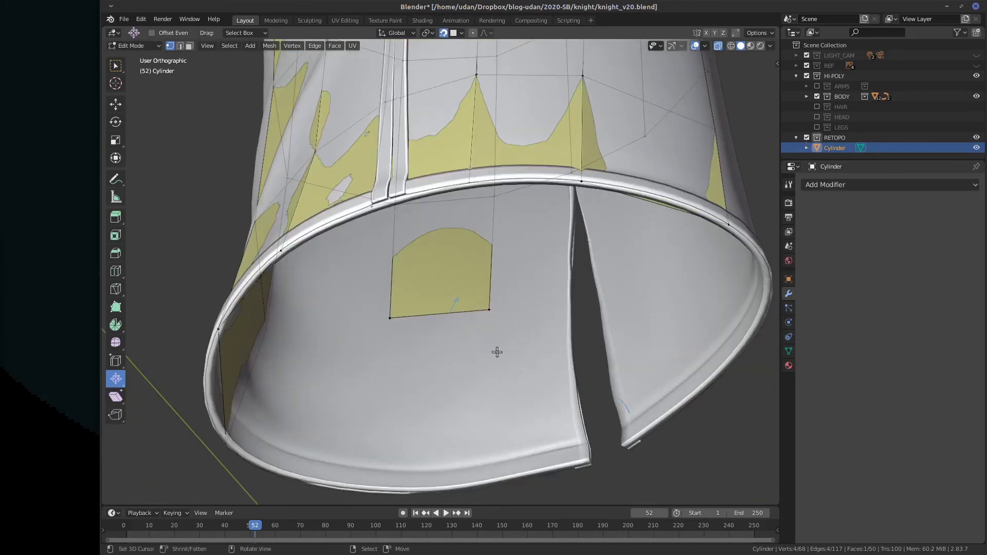
{"action": "mouse_move", "coordinate": [427, 361]}
{"action": "left_mouse_down"}
{"action": "mouse_move", "coordinate": [477, 401]}
{"action": "mouse_move", "coordinate": [455, 350]}
{"action": "mouse_move", "coordinate": [437, 377]}
{"action": "mouse_move", "coordinate": [445, 342]}
{"action": "left_mouse_up"}
{"action": "mouse_move", "coordinate": [511, 139]}
{"action": "left_mouse_down"}
{"action": "mouse_move", "coordinate": [510, 91]}
{"action": "mouse_move", "coordinate": [515, 109]}
{"action": "mouse_move", "coordinate": [540, 92]}
{"action": "left_mouse_up"}
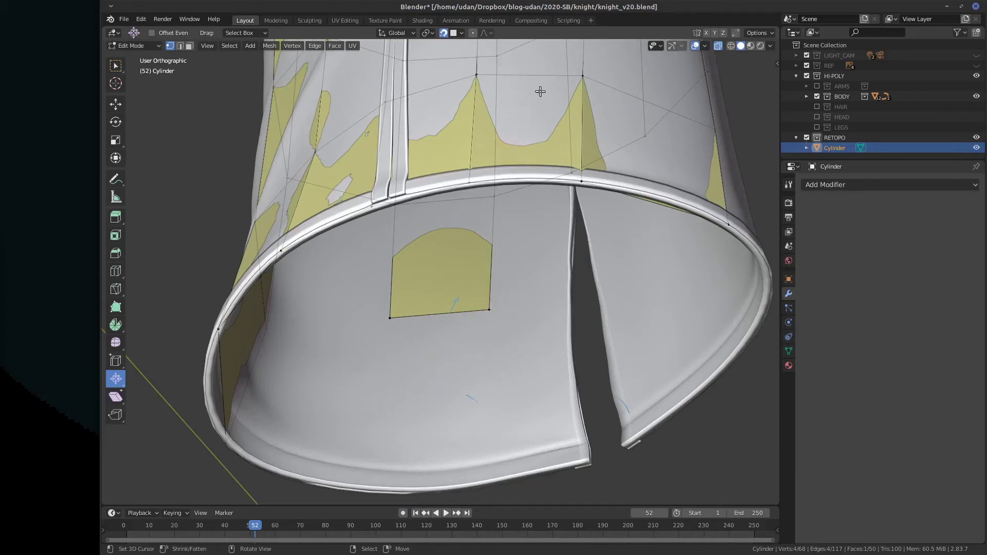
Select the retopology vertex on the garment's inner surface and enable Project Individual Elements for snapping
{"action": "left_click", "coordinate": [461, 33]}
{"action": "left_click", "coordinate": [461, 33]}
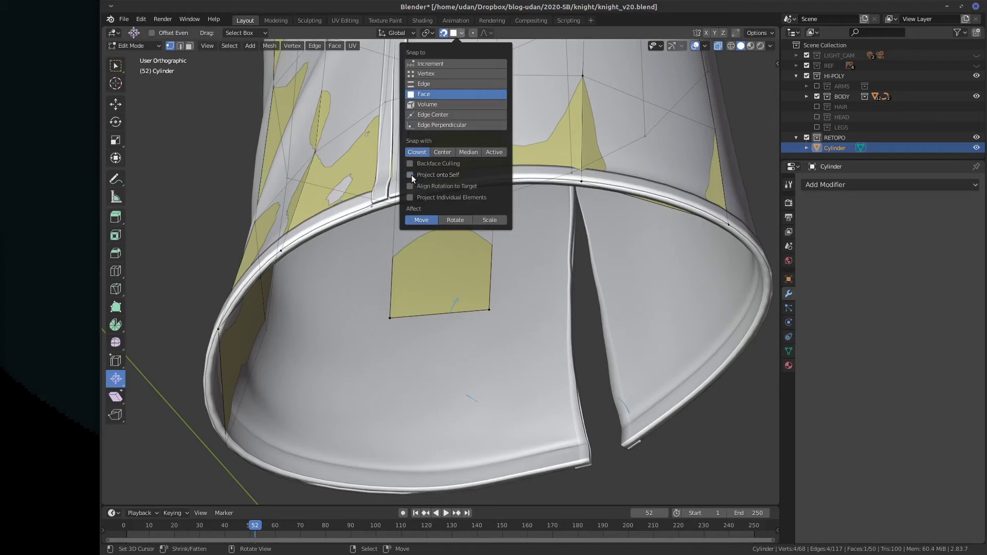
{"action": "left_click", "coordinate": [490, 309]}
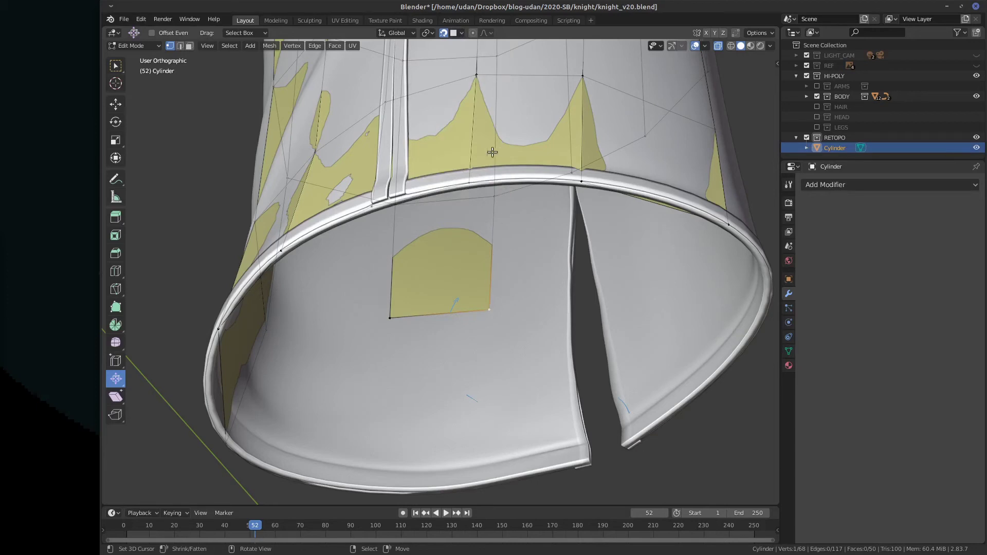
{"action": "left_click", "coordinate": [462, 32]}
{"action": "middle_click_drag", "start_coordinate": [506, 222], "coordinate": [494, 286]}
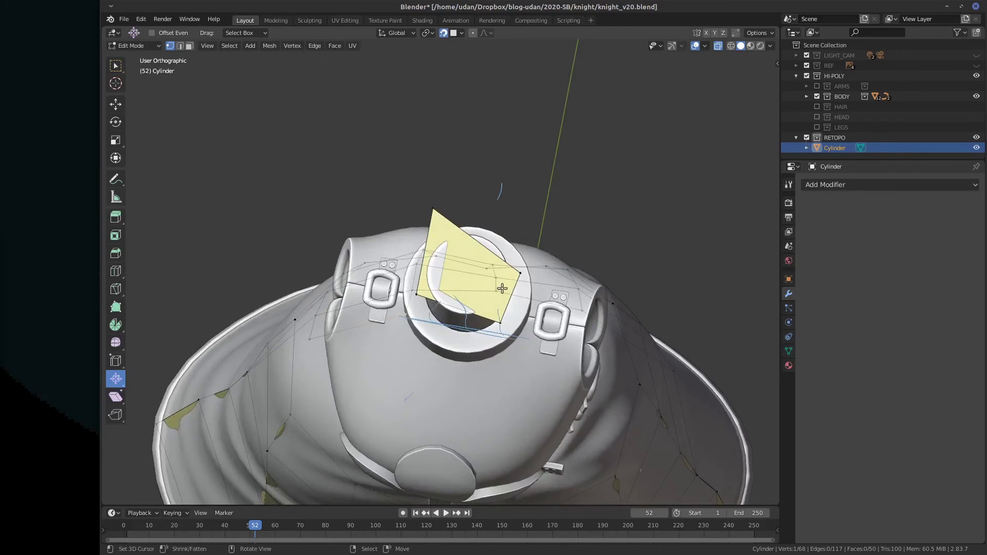
Select the whole face above the neck and move it so that each corner projects onto the upper chest
{"action": "key", "text": "ctrl+l"}
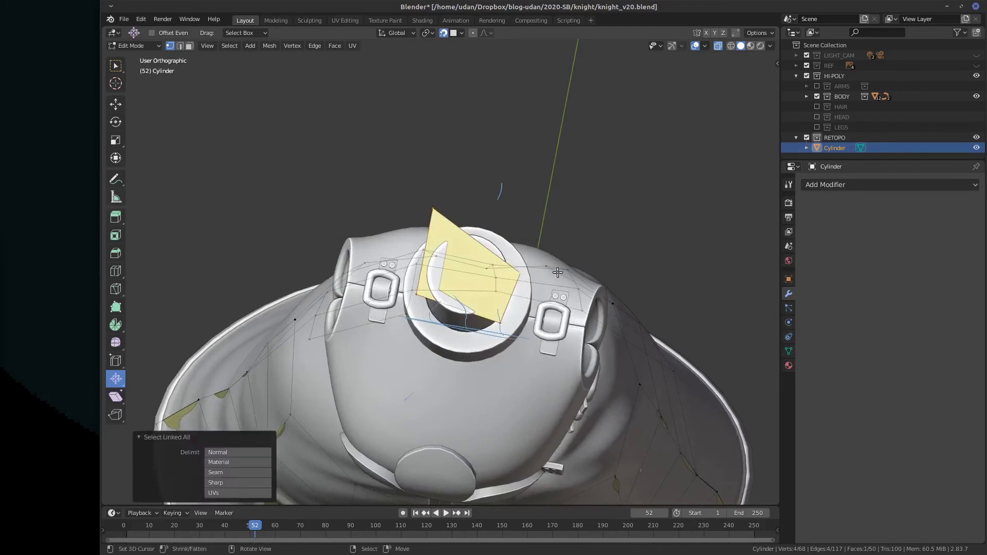
{"action": "middle_click_drag", "start_coordinate": [558, 272], "coordinate": [517, 242]}
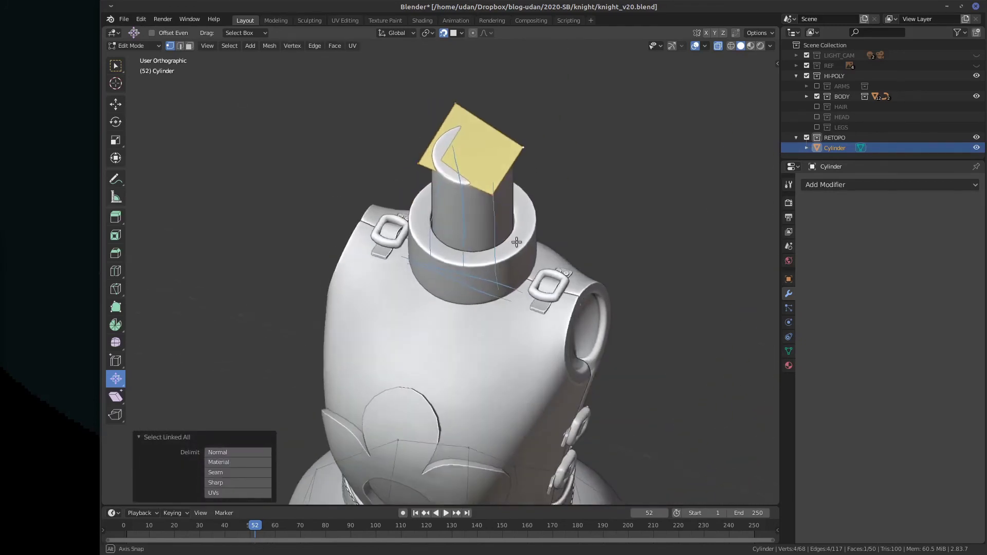
{"action": "key", "text": "g"}
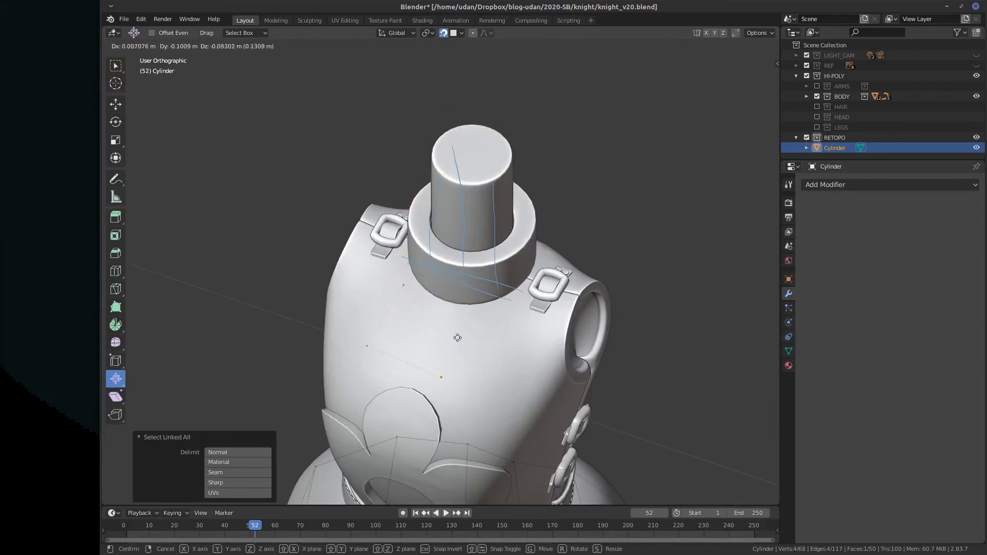
{"action": "left_click", "coordinate": [459, 337]}
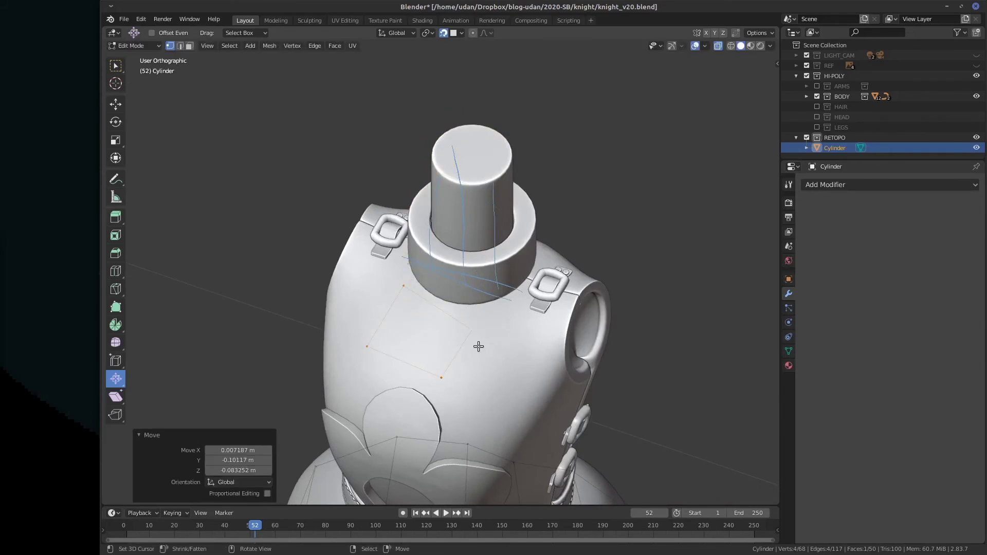
{"action": "middle_click_drag", "start_coordinate": [478, 347], "coordinate": [463, 103]}
In front view, annotate a short curve above and beside the neck, and erase the annotation lines crossing the neck
{"action": "left_click", "coordinate": [463, 33]}
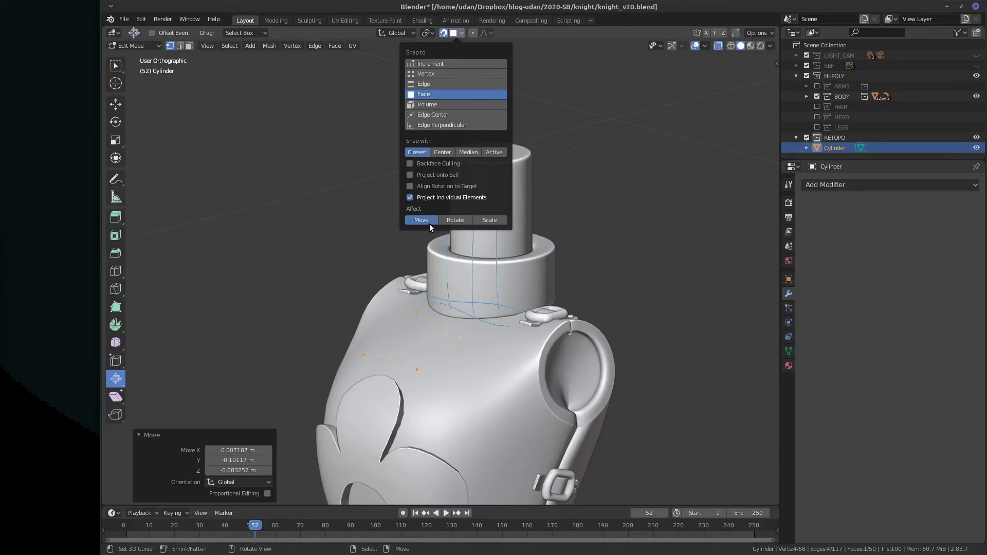
{"action": "key", "text": "KP_1"}
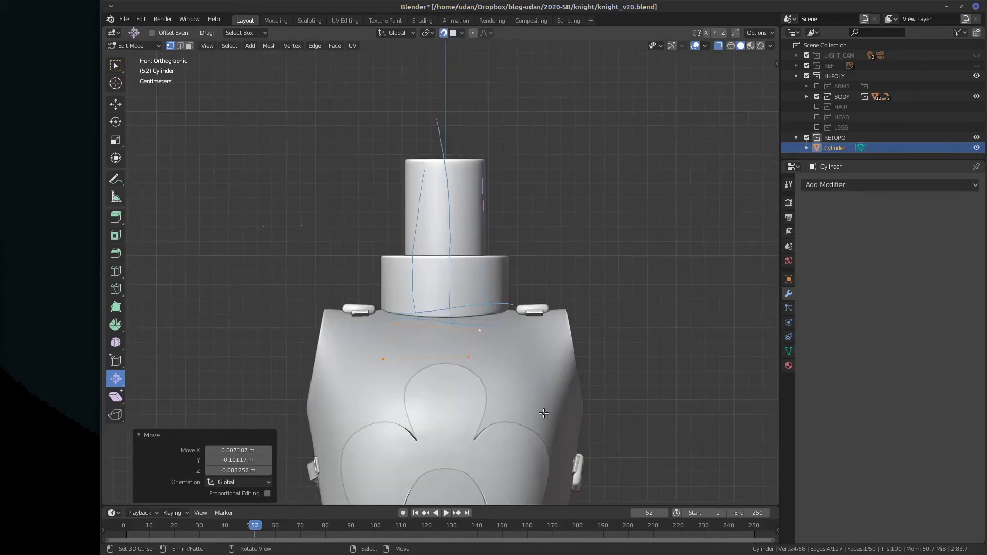
{"action": "middle_click_drag", "start_coordinate": [513, 370], "coordinate": [550, 230], "text": "shift"}
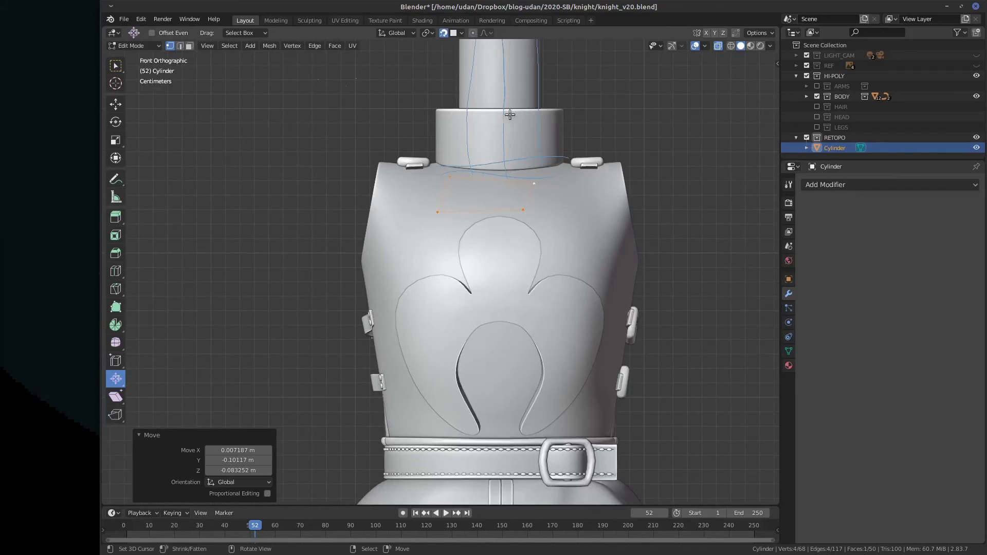
{"action": "middle_click_drag", "start_coordinate": [511, 110], "coordinate": [422, 205], "text": "shift"}
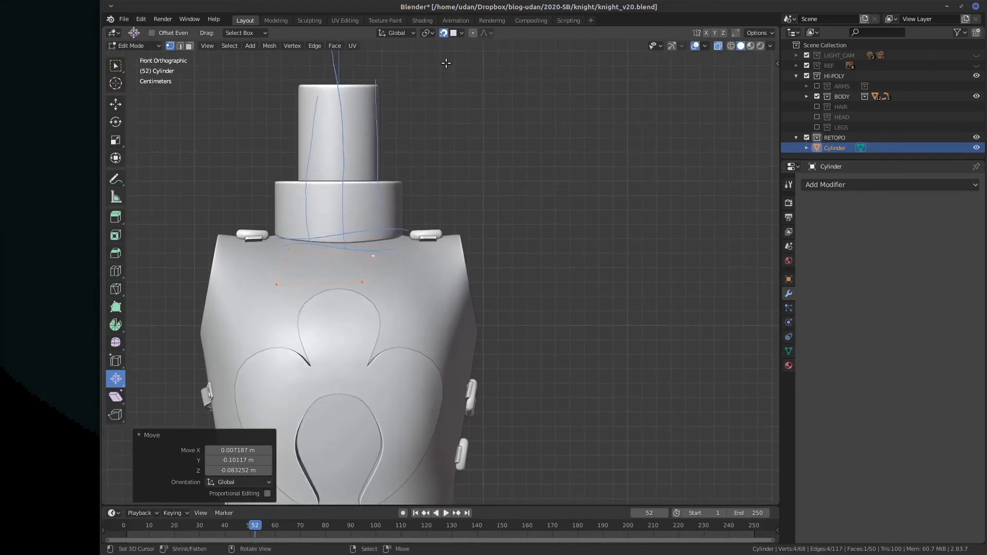
{"action": "left_click_drag", "start_coordinate": [433, 46], "coordinate": [470, 50]}
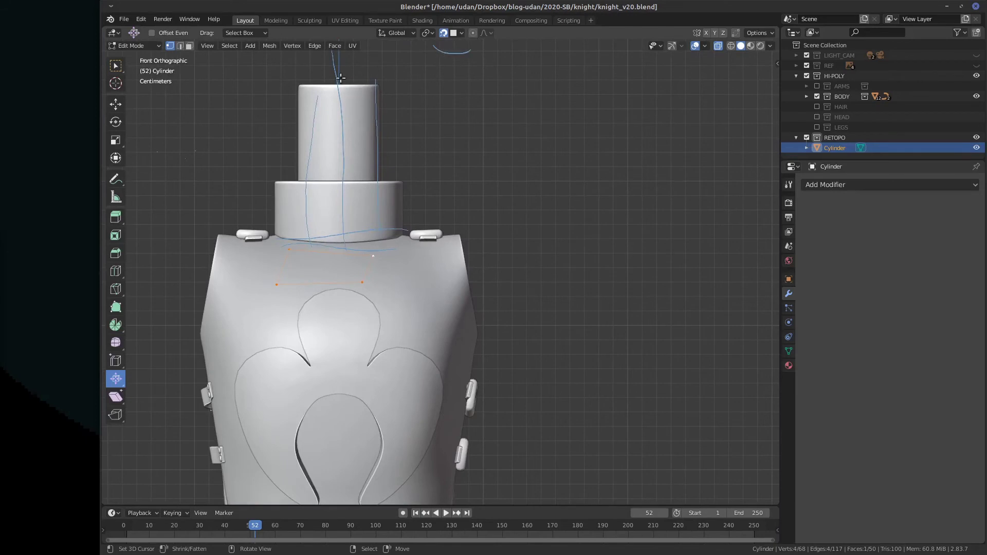
{"action": "mouse_move", "coordinate": [341, 78]}
{"action": "right_mouse_down"}
{"action": "mouse_move", "coordinate": [324, 227]}
{"action": "mouse_move", "coordinate": [437, 247]}
{"action": "mouse_move", "coordinate": [334, 91]}
{"action": "mouse_move", "coordinate": [366, 194]}
{"action": "right_mouse_up"}
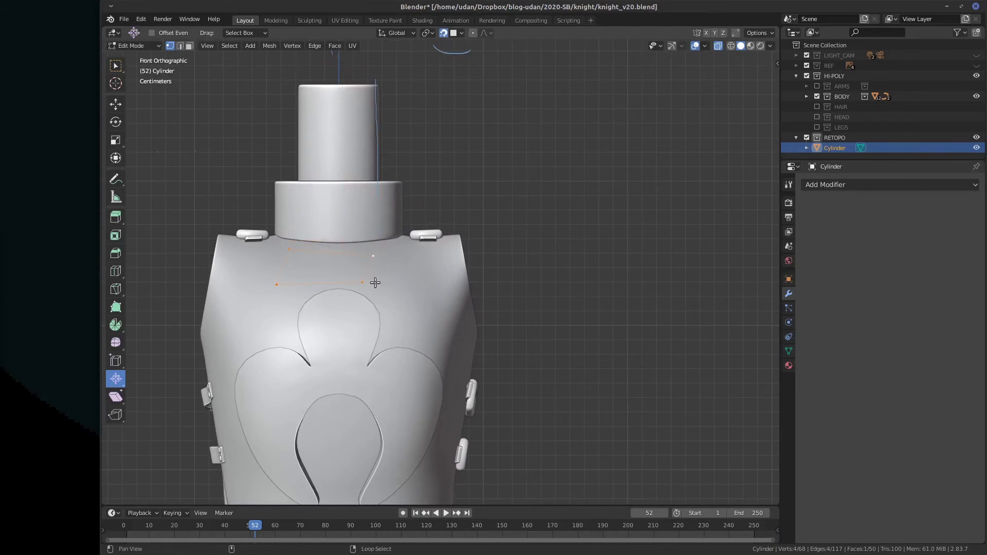
Select the whole isolated retopology face on the upper chest and delete it
{"action": "middle_click_drag", "start_coordinate": [375, 283], "coordinate": [429, 227], "text": "shift"}
{"action": "key", "text": "ctrl+l"}
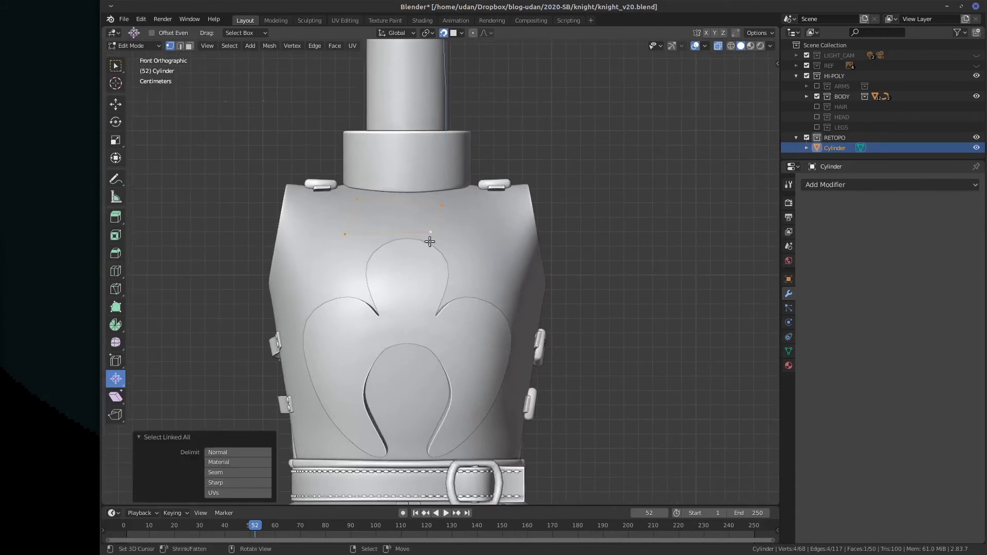
{"action": "key", "text": "x"}
{"action": "left_click", "coordinate": [430, 242]}
In back view, move the lower edge of the single face beside the garment's split down about 0.022 m
{"action": "middle_click_drag", "start_coordinate": [630, 493], "coordinate": [662, 239], "text": "shift"}
{"action": "middle_click_drag", "start_coordinate": [662, 285], "coordinate": [619, 273]}
{"action": "scroll", "coordinate": [596, 337], "scroll_direction": "up", "scroll_amount": 4}
{"action": "scroll", "coordinate": [600, 351], "scroll_direction": "down", "scroll_amount": 2, "text": "shift"}
{"action": "scroll", "coordinate": [600, 351], "scroll_direction": "down", "scroll_amount": 4, "text": "shift"}
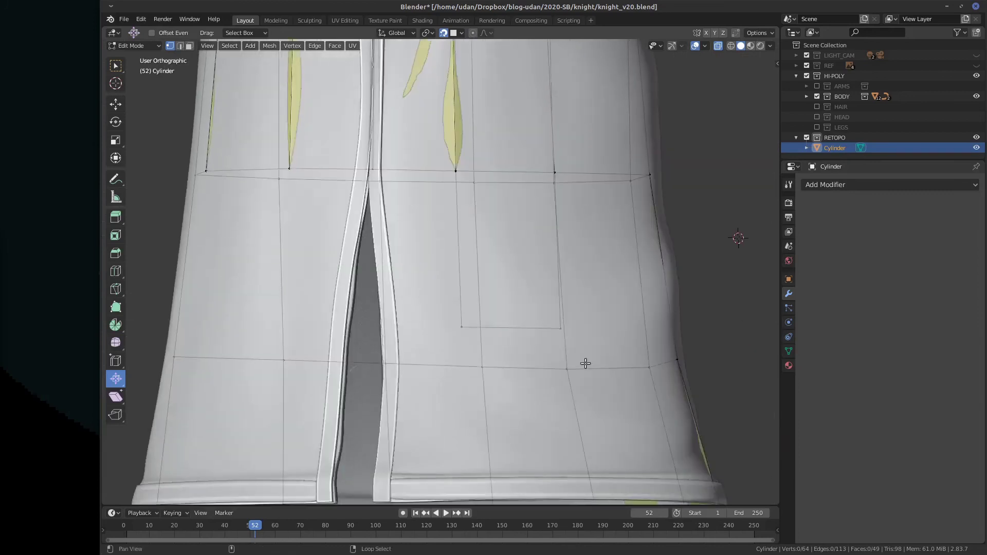
{"action": "middle_click_drag", "start_coordinate": [584, 359], "coordinate": [545, 294], "text": "shift"}
{"action": "left_click", "coordinate": [407, 226]}
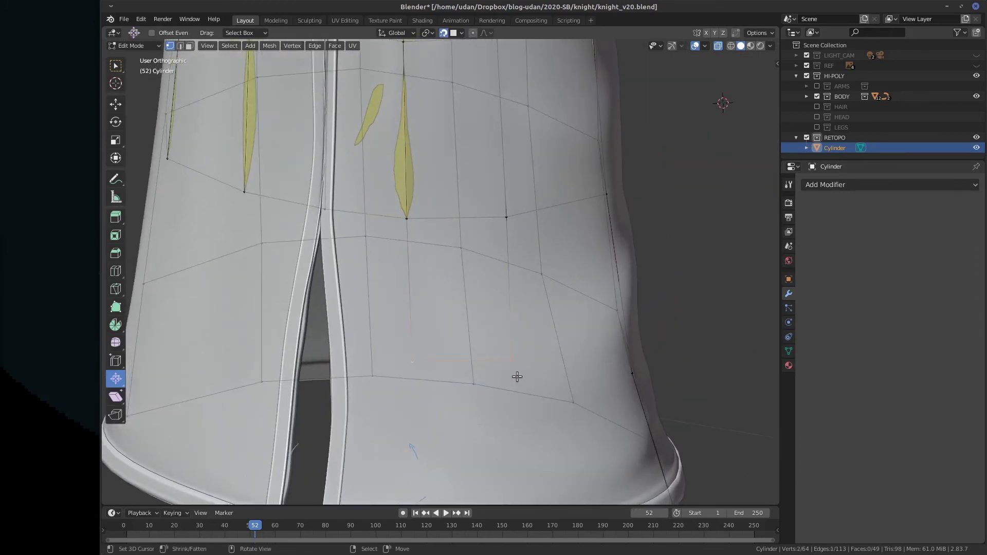
{"action": "key", "text": "KP_1"}
{"action": "key", "text": "ctrl+KP_1"}
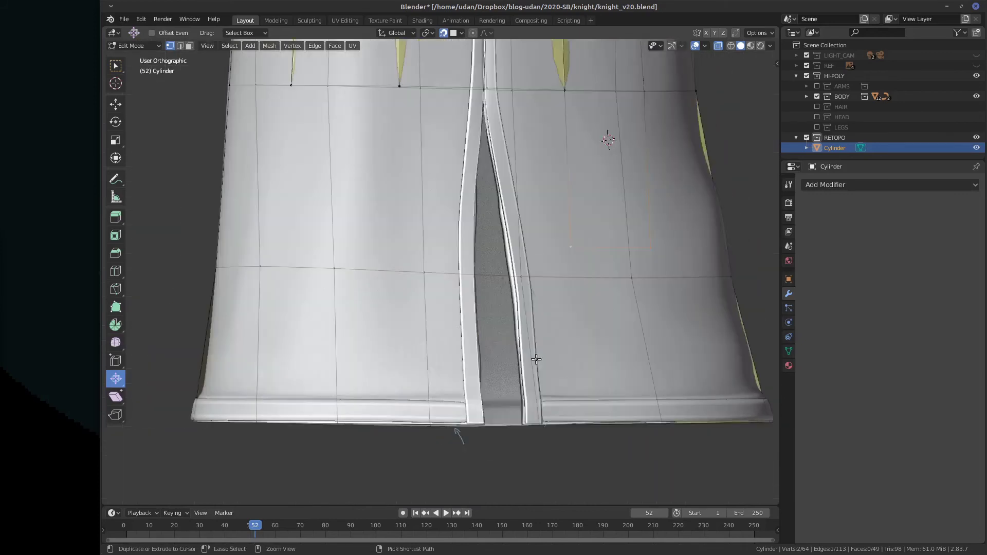
{"action": "key", "text": "g"}
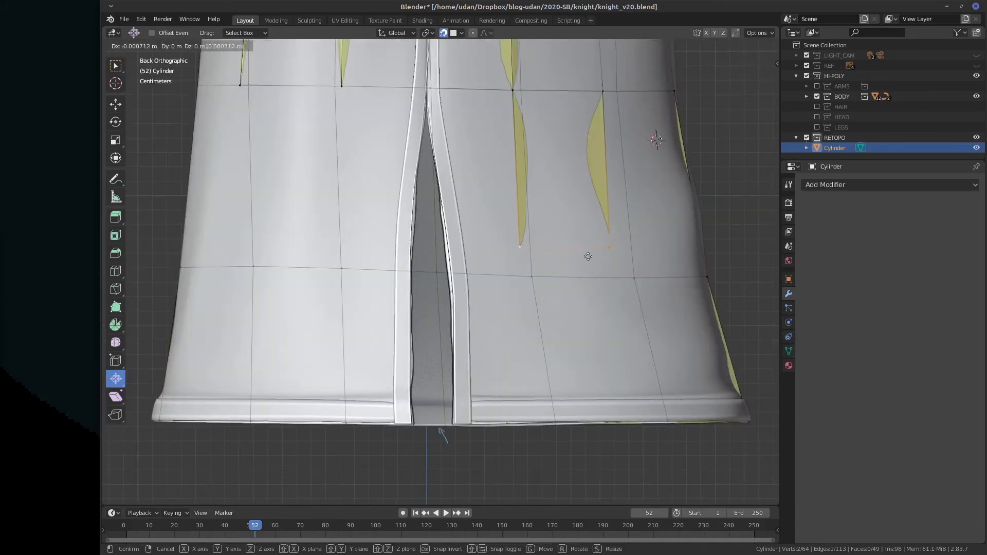
{"action": "left_click", "coordinate": [600, 328]}
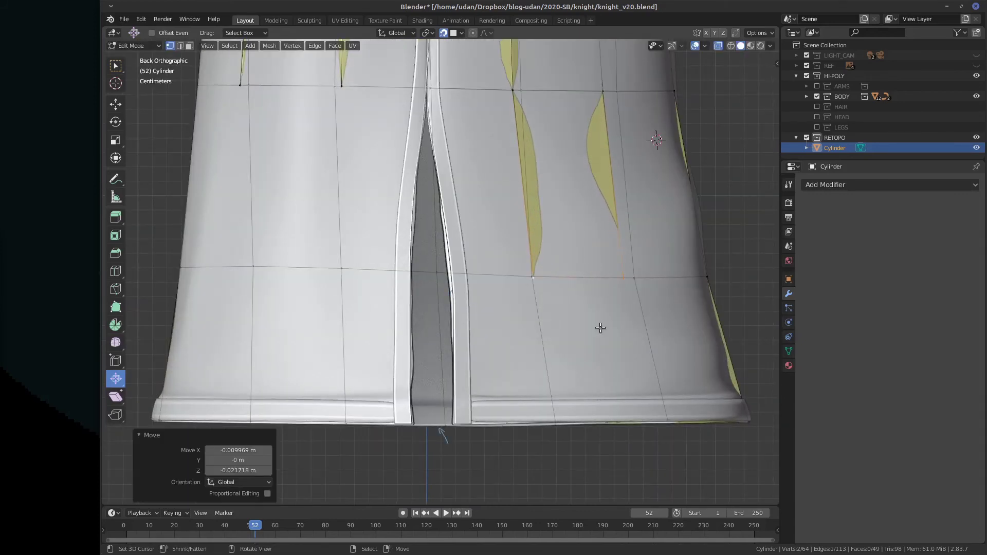
Extrude the selected edge beside the split down about 0.095 m onto the garment's hem
{"action": "key", "text": "g"}
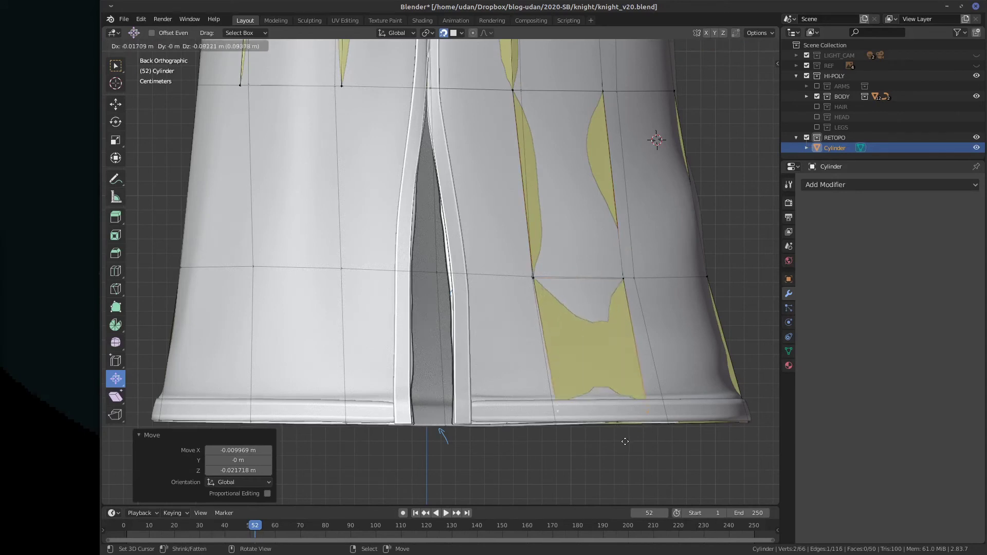
{"action": "left_click", "coordinate": [628, 440]}
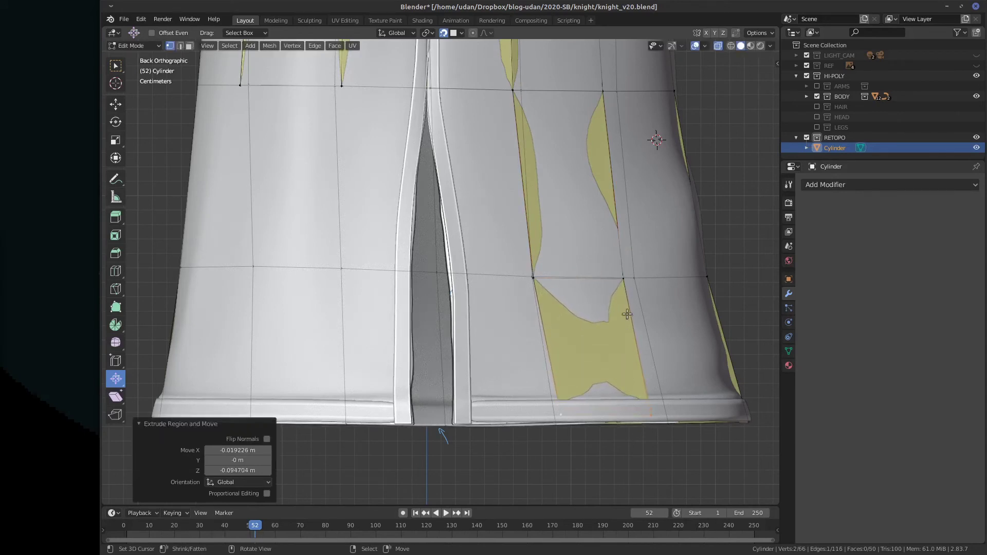
{"action": "left_click", "coordinate": [543, 277]}
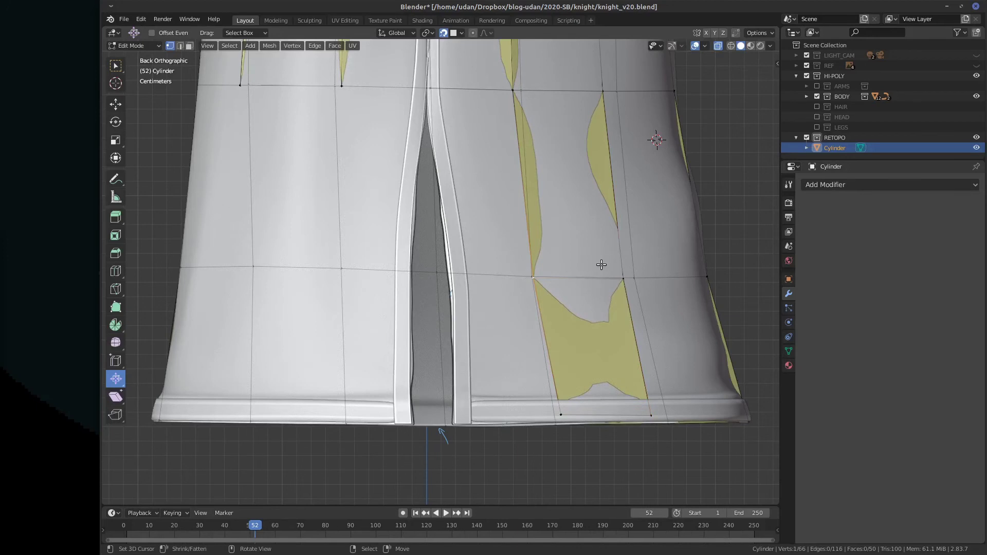
Extrude the lower retopology edge on the other side of the split down about 0.125 m, and again onto the hem
{"action": "middle_click_drag", "start_coordinate": [602, 265], "coordinate": [606, 371], "text": "shift"}
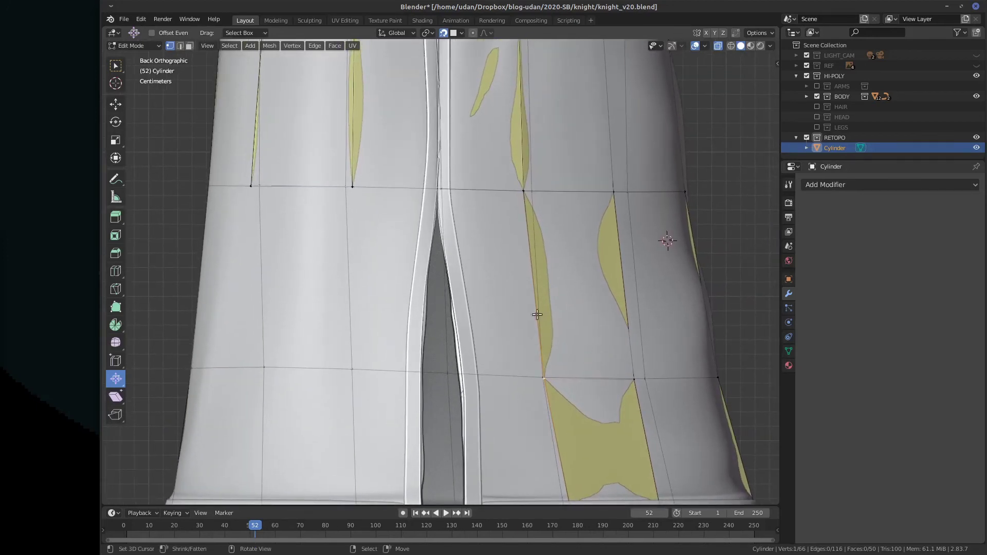
{"action": "middle_click_drag", "start_coordinate": [396, 236], "coordinate": [478, 275], "text": "shift"}
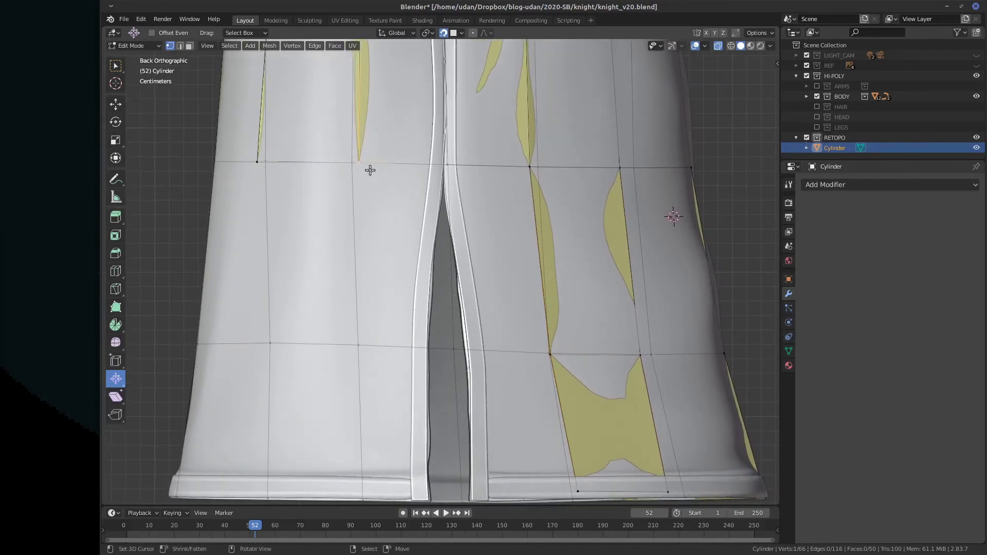
{"action": "left_click", "coordinate": [258, 162], "text": "shift"}
{"action": "key", "text": "e"}
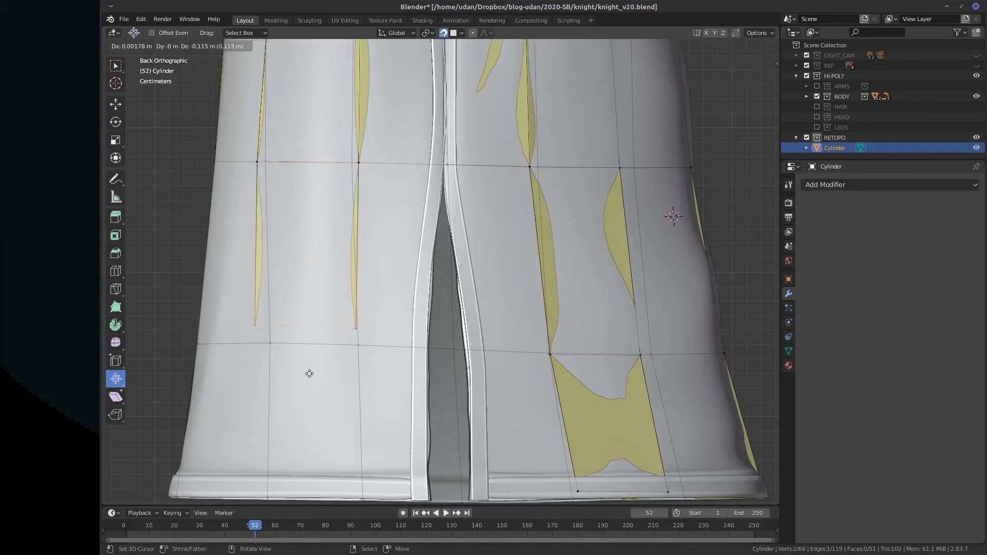
{"action": "left_click", "coordinate": [306, 390]}
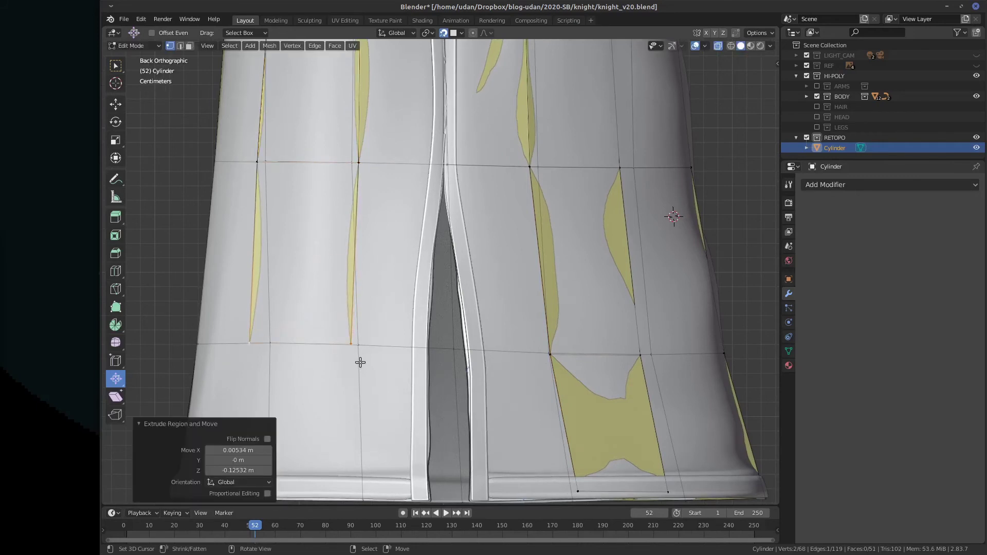
{"action": "middle_click_drag", "start_coordinate": [356, 368], "coordinate": [476, 235], "text": "shift"}
{"action": "key", "text": "e"}
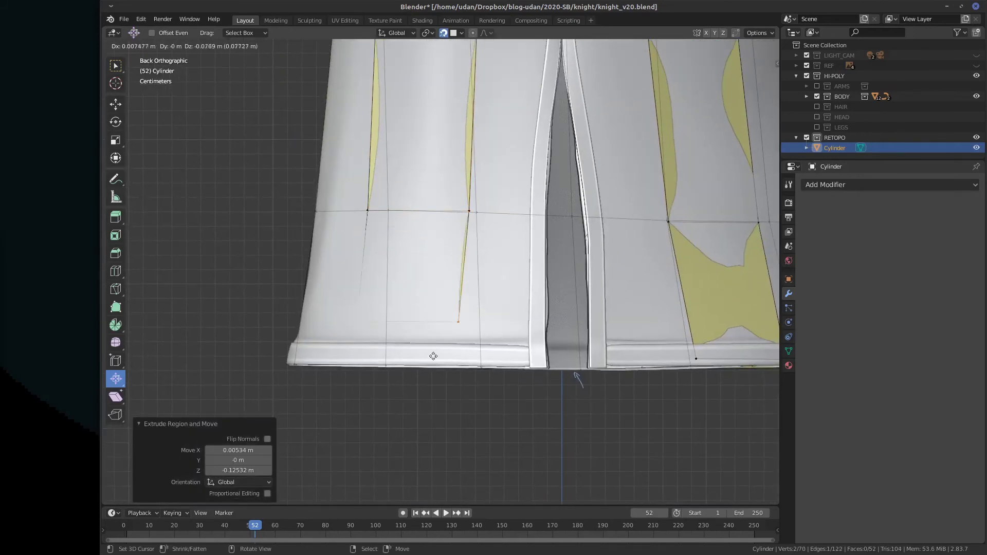
{"action": "left_click", "coordinate": [428, 371]}
{"action": "middle_click_drag", "start_coordinate": [427, 294], "coordinate": [550, 276]}
{"action": "middle_click_drag", "start_coordinate": [623, 264], "coordinate": [609, 267], "text": "shift"}
{"action": "left_click", "coordinate": [606, 268]}
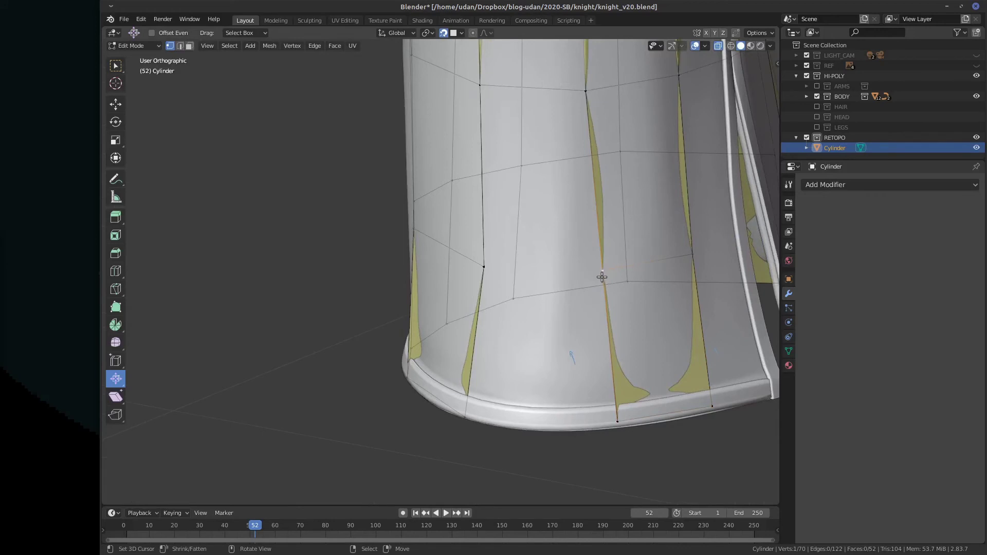
{"action": "key", "text": "e"}
{"action": "left_click", "coordinate": [539, 284]}
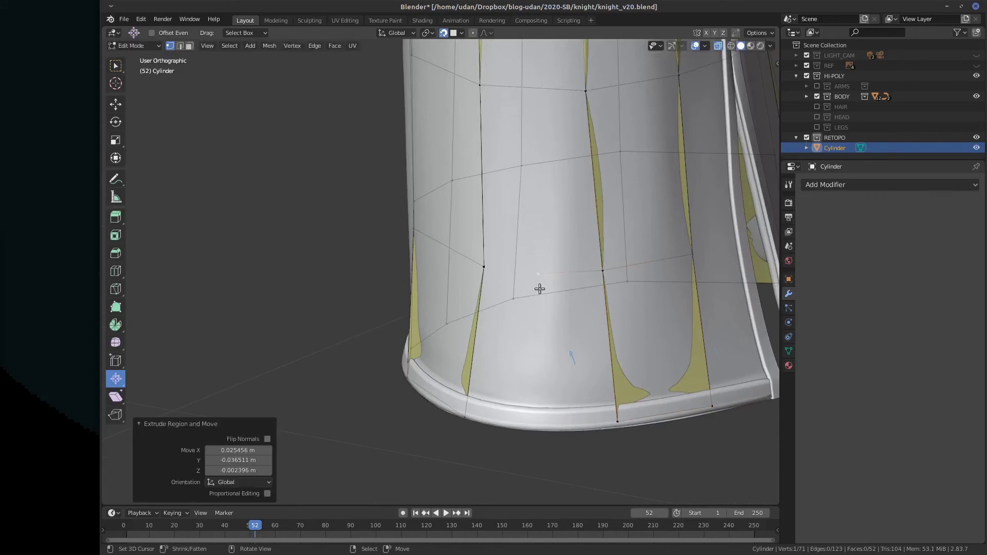
{"action": "middle_click_drag", "start_coordinate": [573, 205], "coordinate": [529, 206]}
{"action": "scroll", "coordinate": [595, 352], "scroll_direction": "down", "scroll_amount": 4}
{"action": "key", "text": "ctrl+z"}
Fill a face between the two facing vertical edges above the hem, using their four corner vertices
{"action": "middle_click_drag", "start_coordinate": [594, 352], "coordinate": [513, 282]}
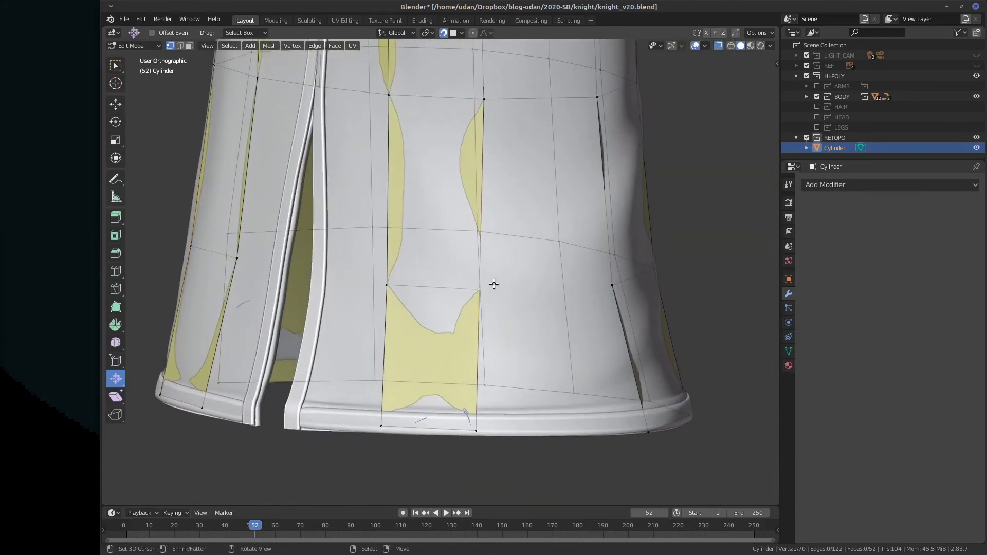
{"action": "left_click", "coordinate": [487, 414], "text": "shift"}
{"action": "left_click", "coordinate": [611, 294], "text": "shift"}
{"action": "left_click", "coordinate": [640, 418], "text": "shift"}
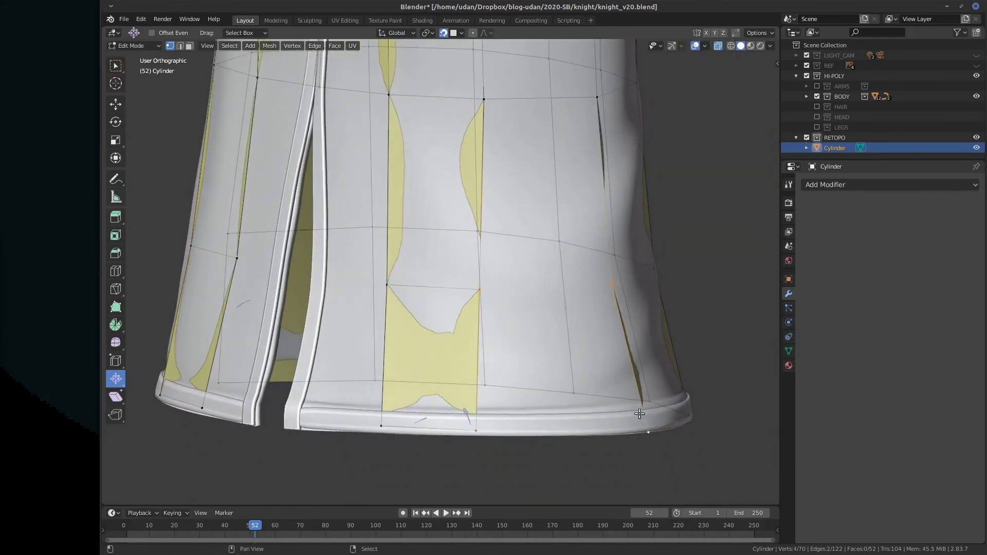
{"action": "key", "text": "f"}
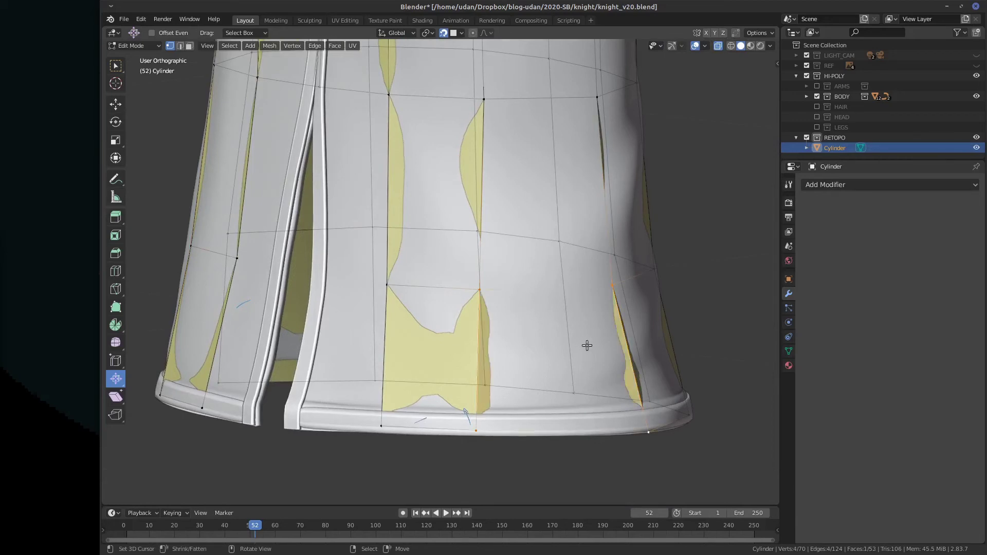
Examine the available mesh, vertex, edge, face and UV commands
{"action": "left_click", "coordinate": [275, 45]}
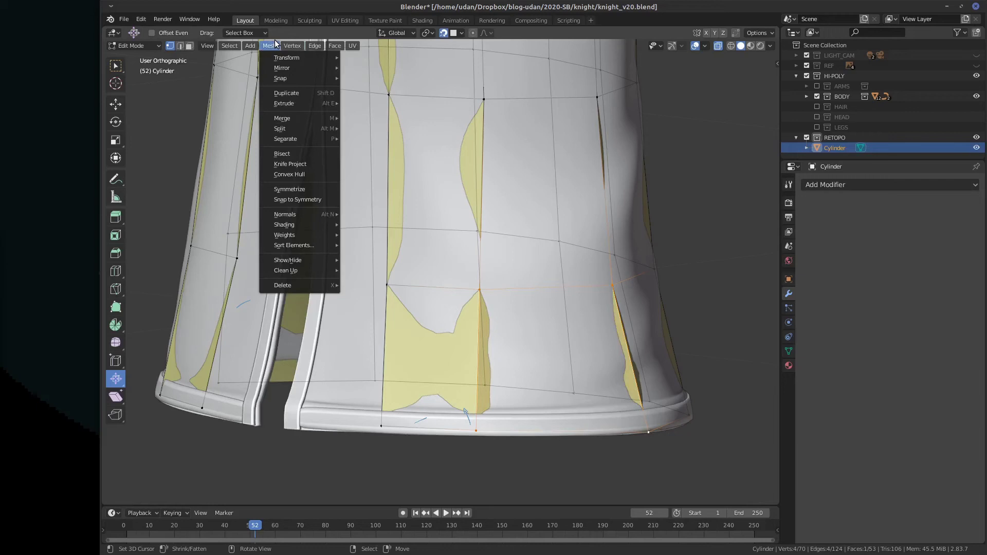
{"action": "mouse_move", "coordinate": [297, 47]}
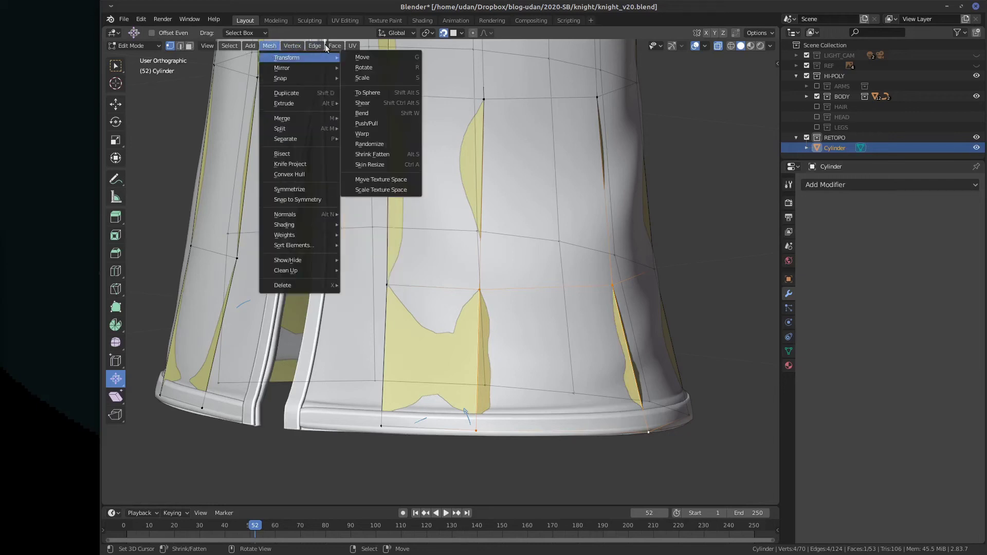
{"action": "key", "text": "Escape"}
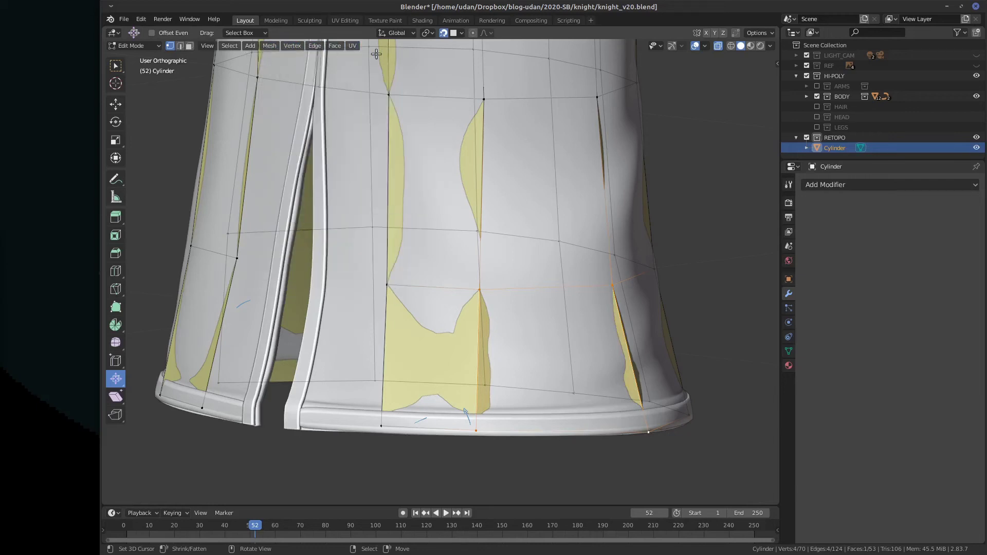
{"action": "left_click", "coordinate": [298, 46]}
{"action": "mouse_move", "coordinate": [313, 45]}
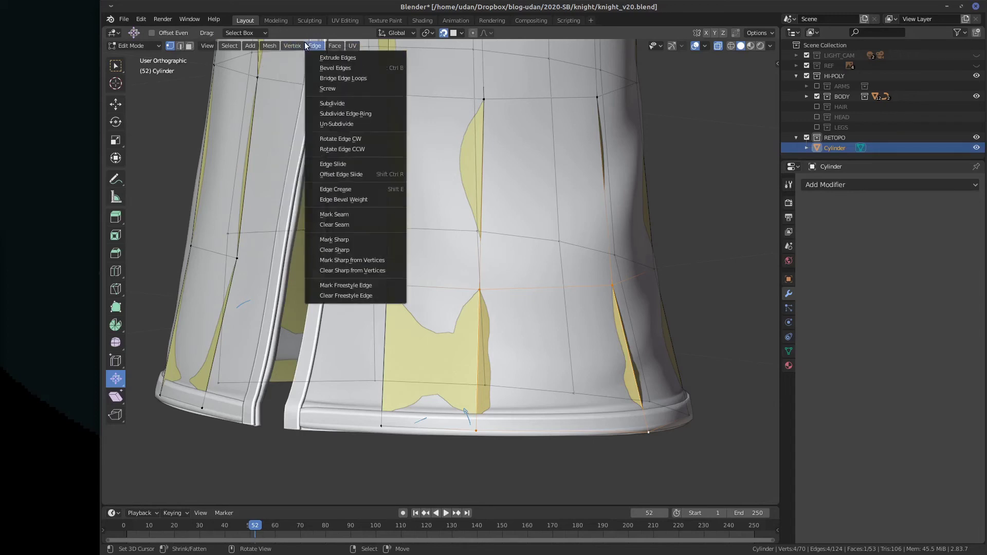
{"action": "left_click", "coordinate": [316, 45]}
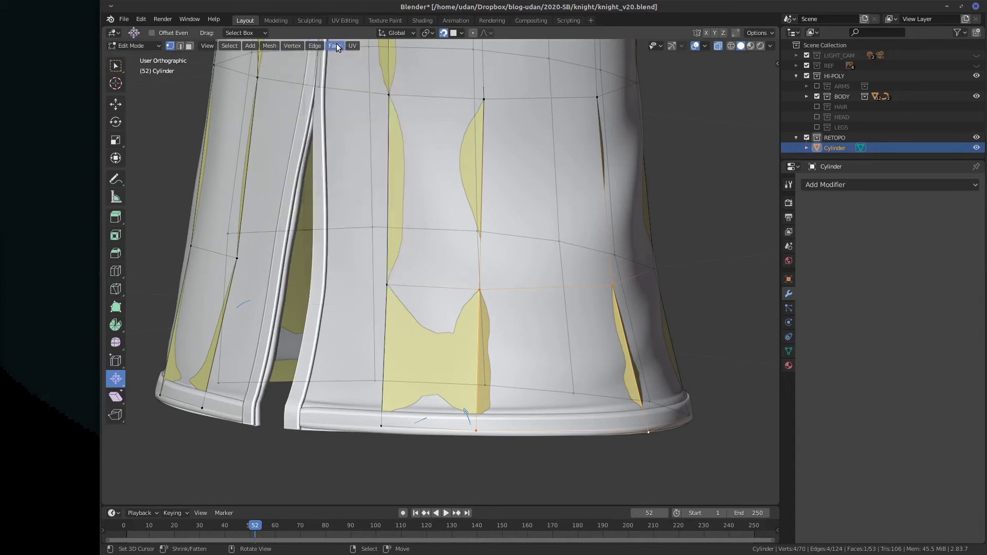
{"action": "left_click", "coordinate": [337, 46]}
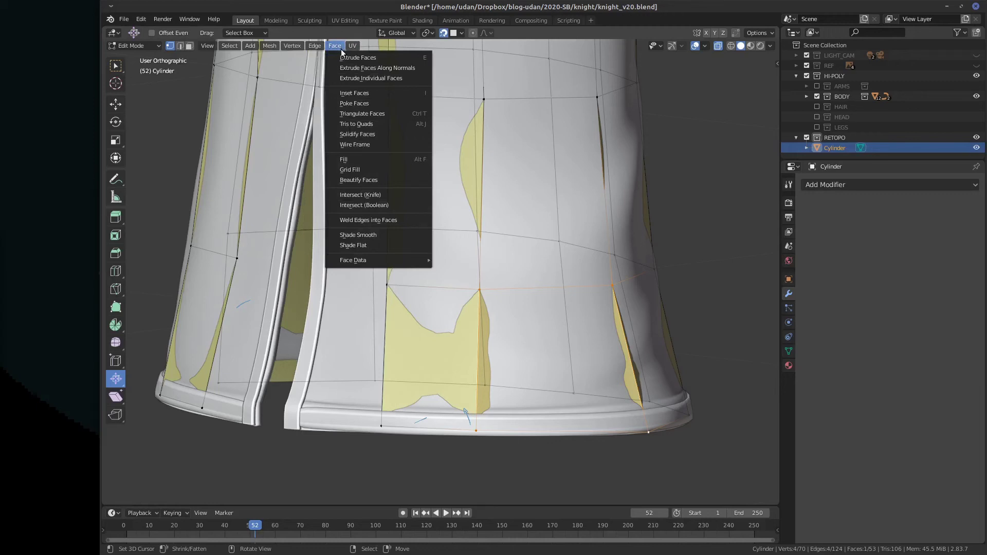
{"action": "mouse_move", "coordinate": [348, 46]}
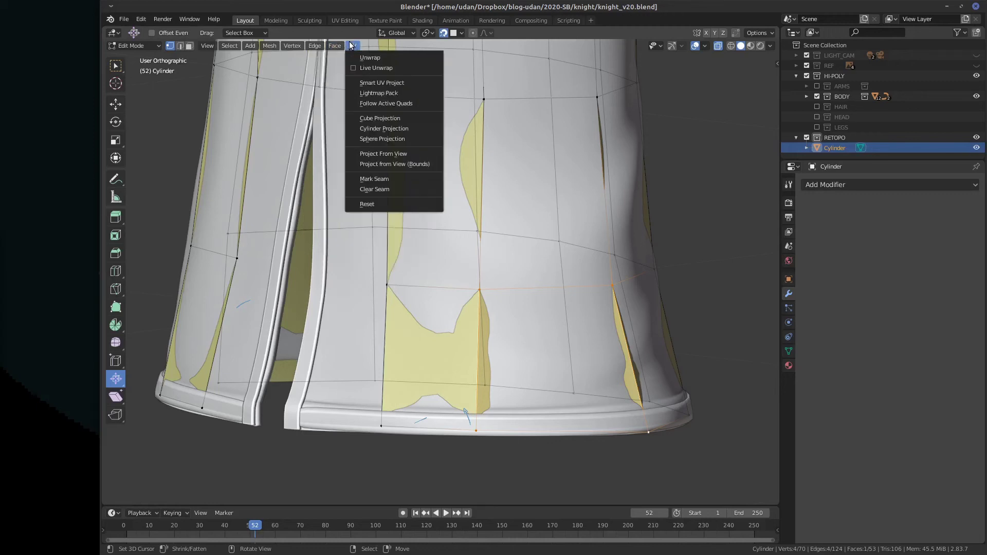
{"action": "mouse_move", "coordinate": [292, 45]}
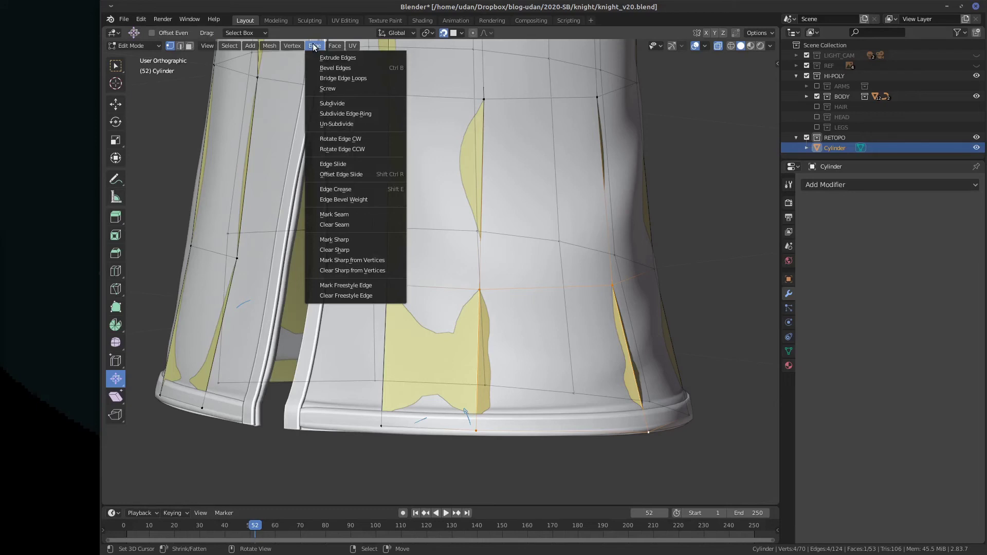
{"action": "left_click", "coordinate": [314, 46]}
{"action": "left_click", "coordinate": [352, 46]}
{"action": "mouse_move", "coordinate": [292, 46]}
{"action": "left_click", "coordinate": [294, 46]}
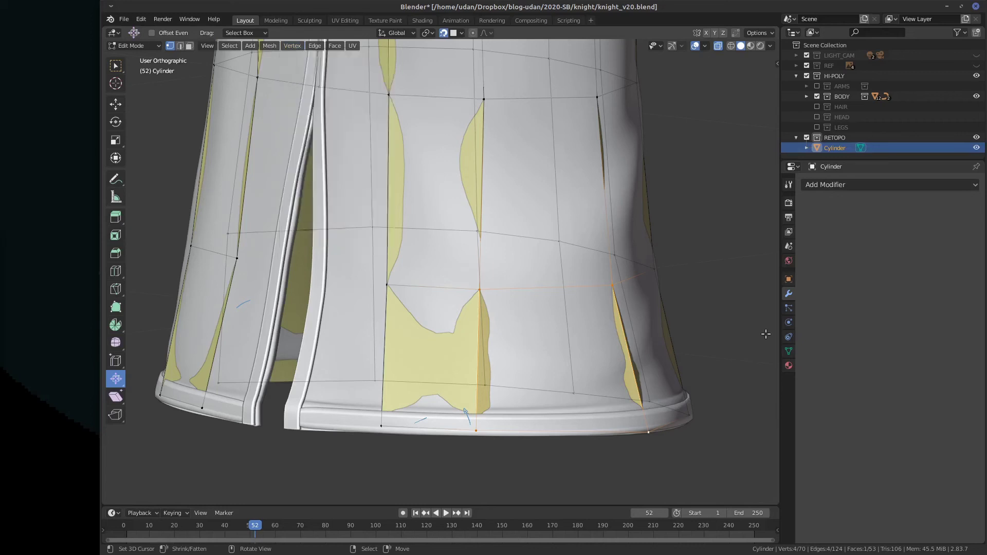
Extrude the retopology vertex near the split's top down the split's border about 0.121 m and fill a face to the neighbouring edge
{"action": "left_click", "coordinate": [399, 267]}
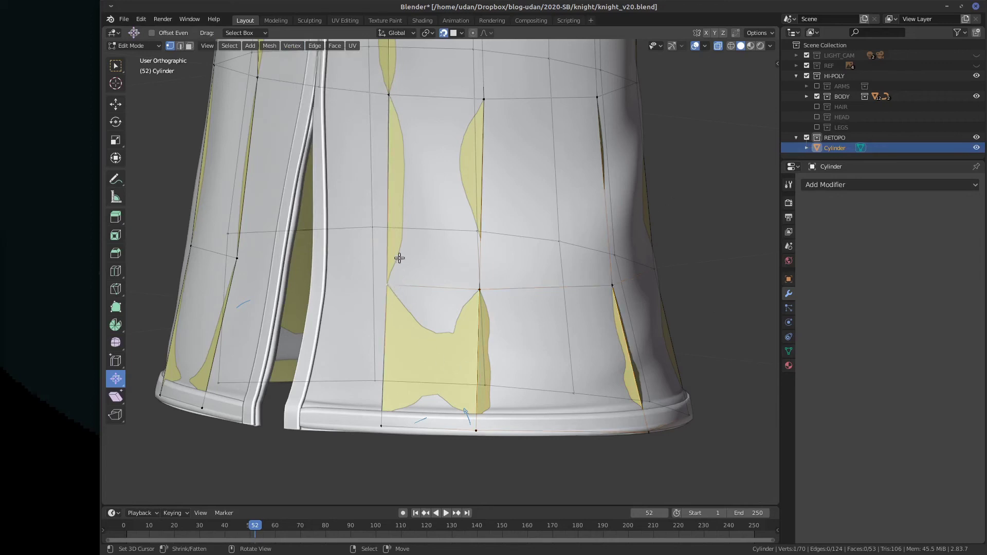
{"action": "middle_click_drag", "start_coordinate": [402, 218], "coordinate": [458, 183]}
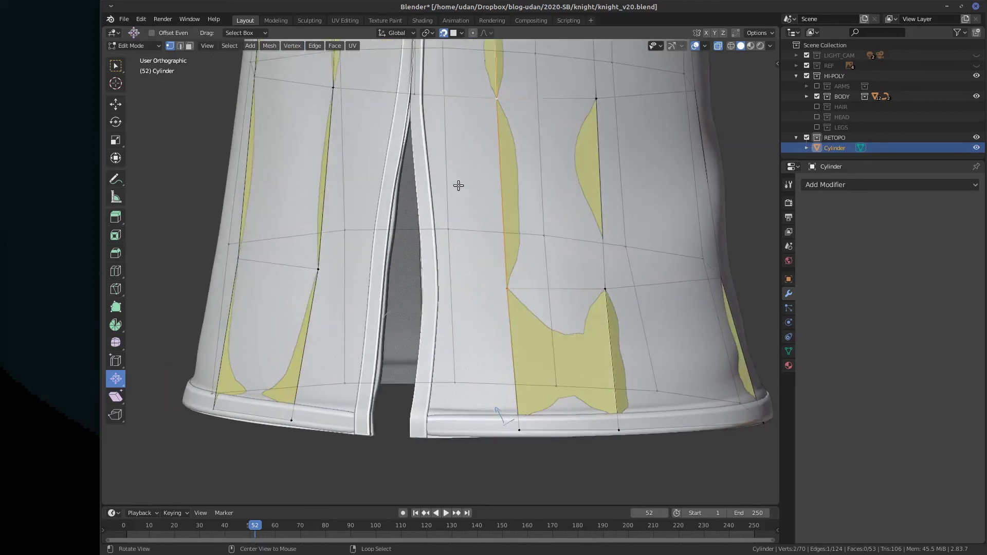
{"action": "left_click", "coordinate": [458, 183], "text": "shift"}
{"action": "key", "text": "e"}
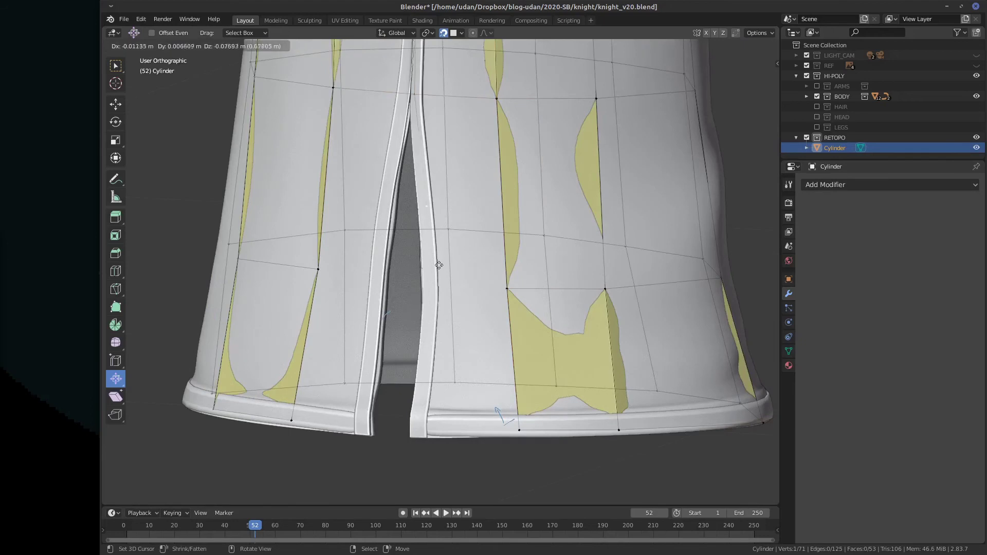
{"action": "left_click", "coordinate": [440, 295]}
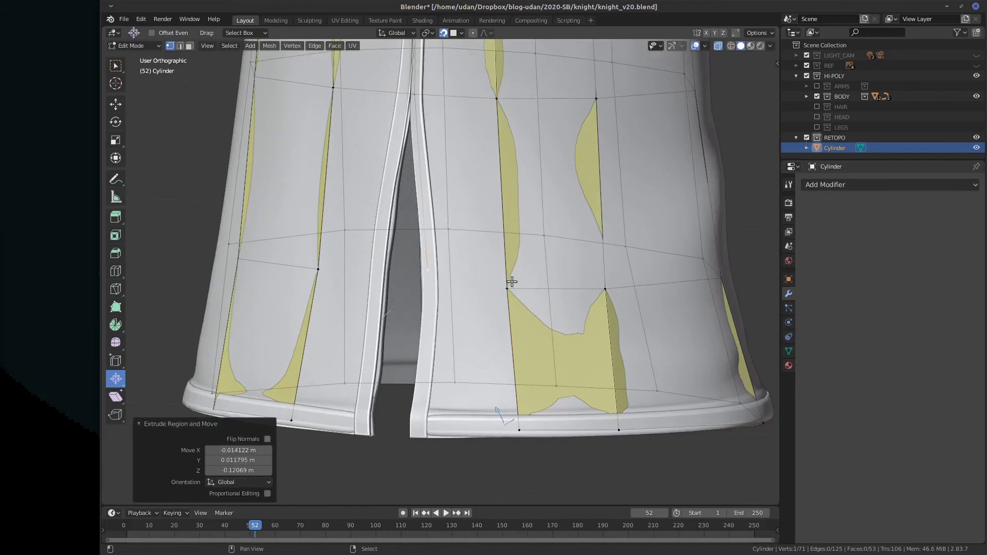
{"action": "left_click", "coordinate": [508, 277], "text": "alt"}
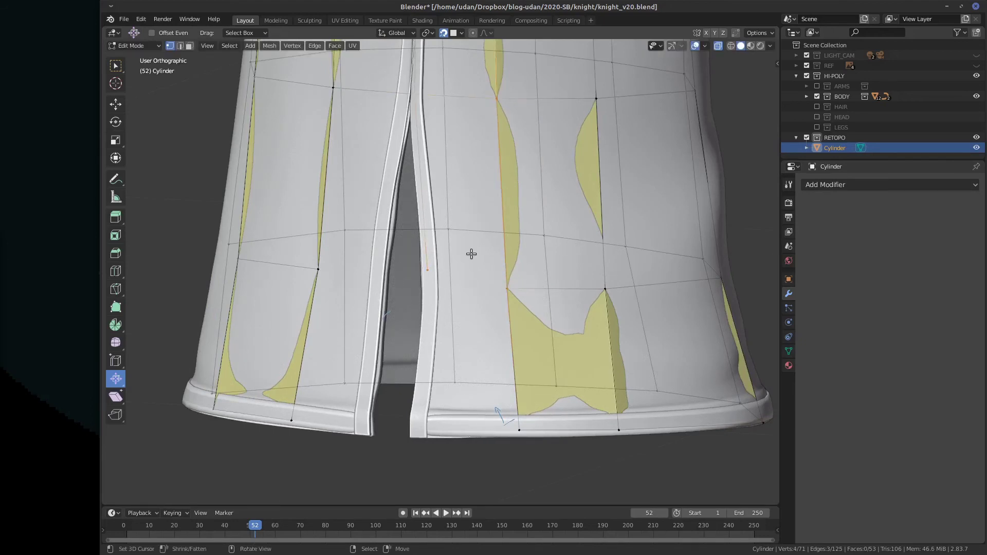
{"action": "key", "text": "f"}
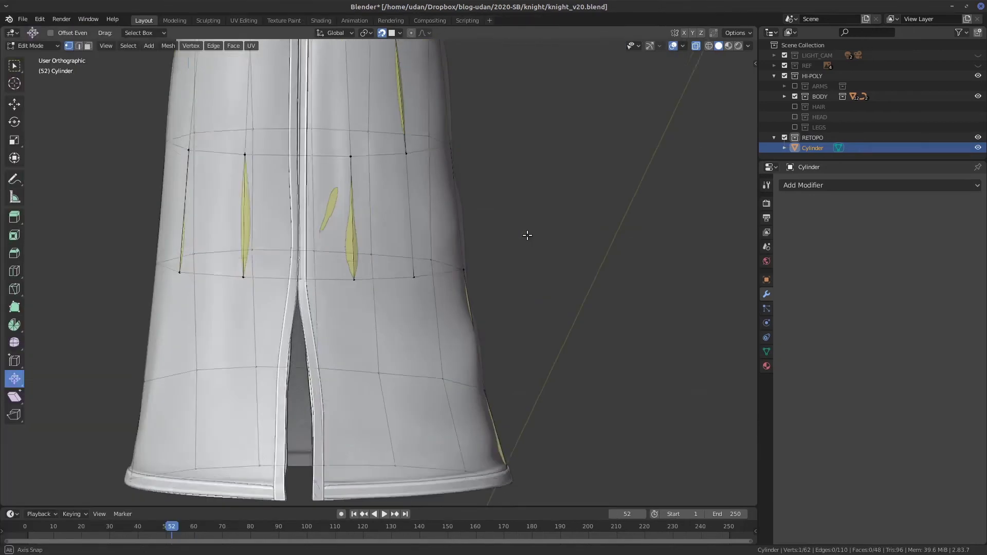
{"action": "middle_click_drag", "start_coordinate": [529, 236], "coordinate": [535, 248]}
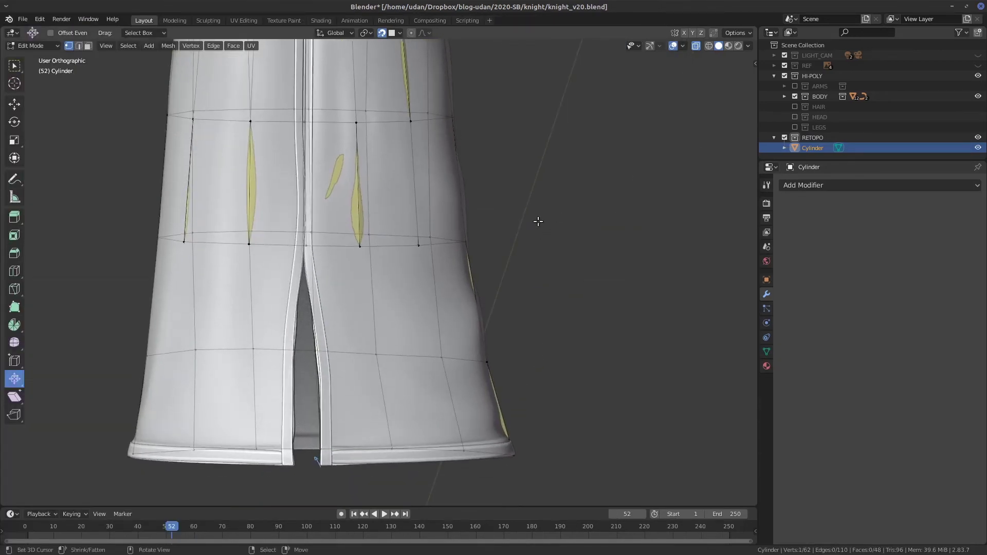
In the back view, extrude the free horizontal retopology edge beside the split down toward the next row of edges above the hem
{"action": "left_click", "coordinate": [419, 246], "text": "shift"}
{"action": "key", "text": "KP_1"}
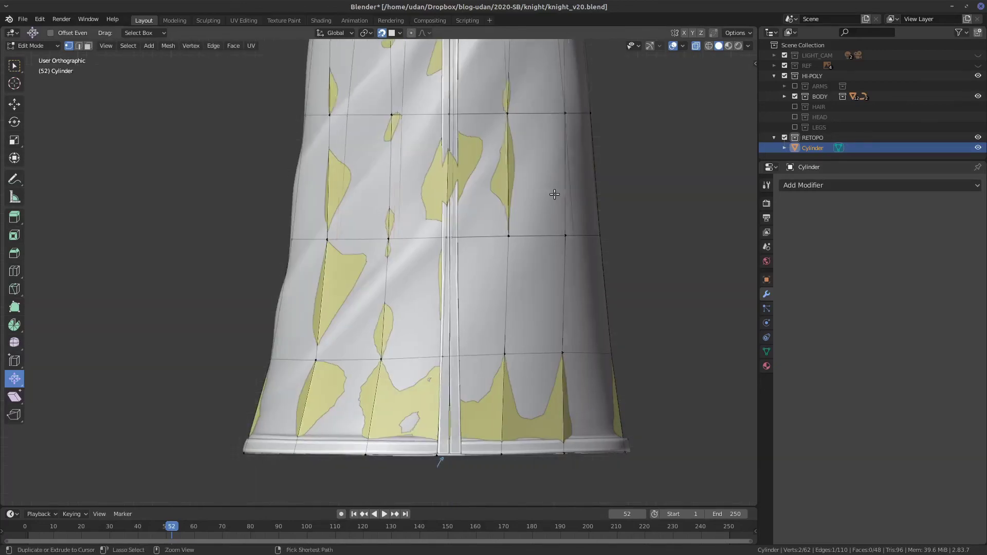
{"action": "key", "text": "ctrl+KP_1"}
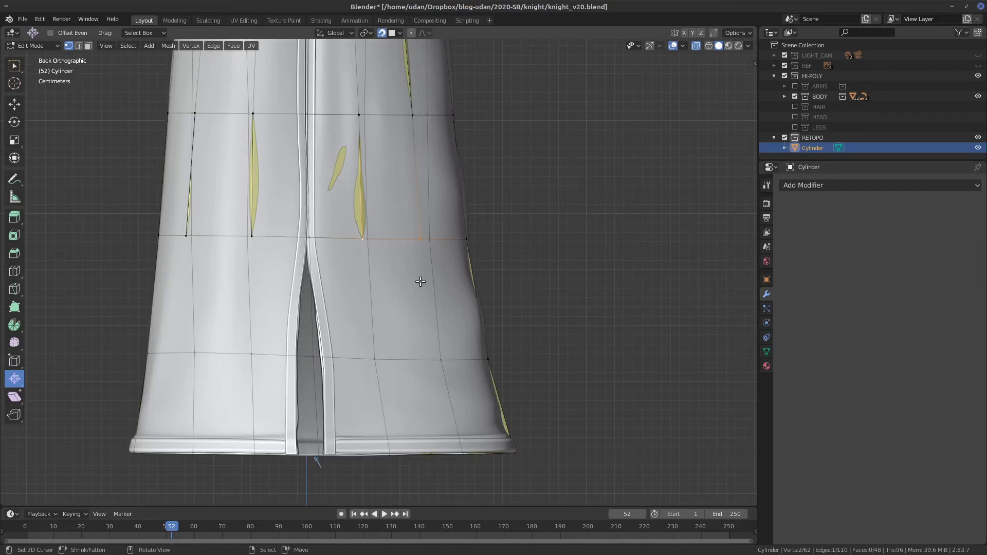
{"action": "key", "text": "ctrl"}
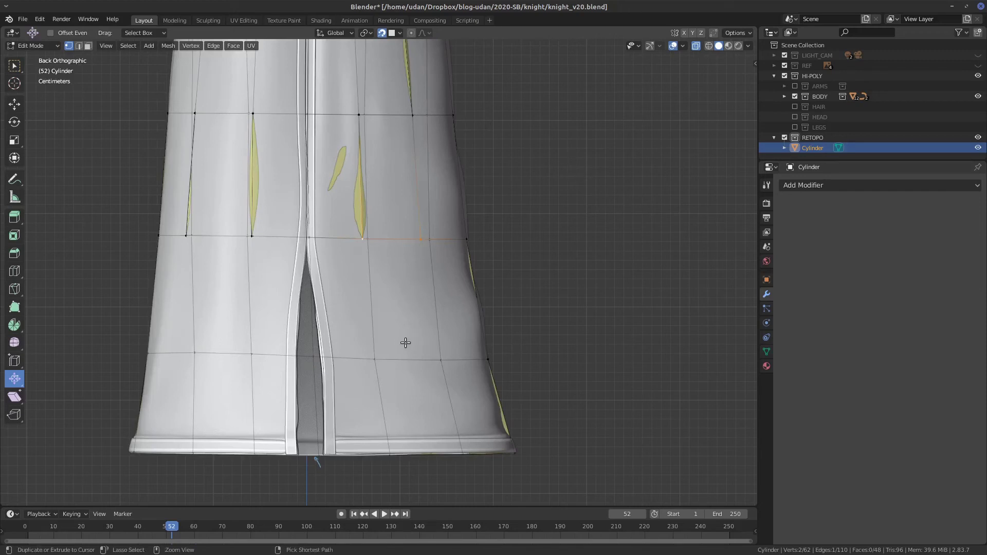
{"action": "left_click", "coordinate": [404, 350], "text": "ctrl"}
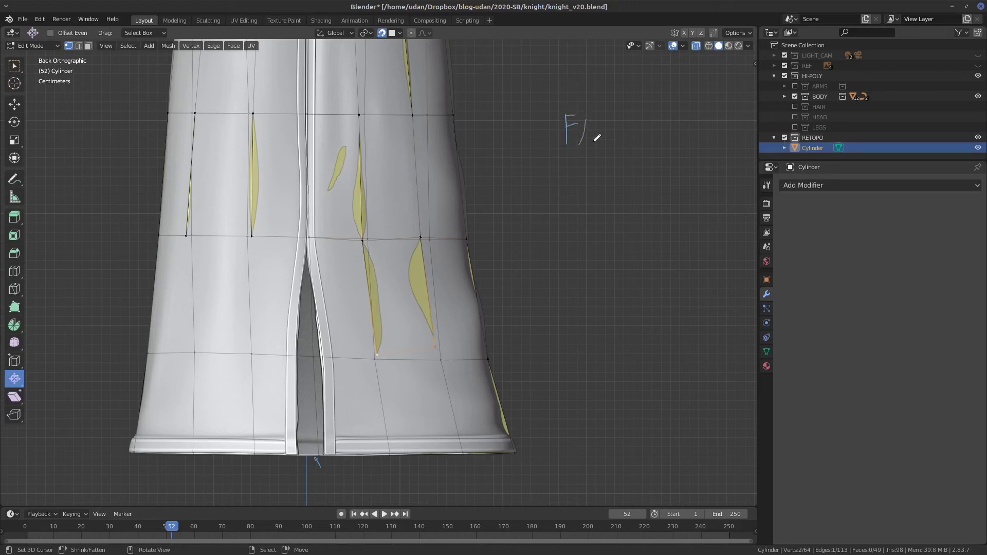
Write the annotation "F" FACE/EDGE in the empty space beside the garment
{"action": "mouse_move", "coordinate": [587, 120]}
{"action": "left_mouse_down"}
{"action": "mouse_move", "coordinate": [596, 144]}
{"action": "mouse_move", "coordinate": [611, 142]}
{"action": "left_mouse_up"}
{"action": "mouse_move", "coordinate": [624, 122]}
{"action": "left_mouse_down"}
{"action": "mouse_move", "coordinate": [620, 129]}
{"action": "mouse_move", "coordinate": [651, 110]}
{"action": "mouse_move", "coordinate": [674, 147]}
{"action": "mouse_move", "coordinate": [708, 146]}
{"action": "left_mouse_up"}
{"action": "left_click", "coordinate": [655, 133]}
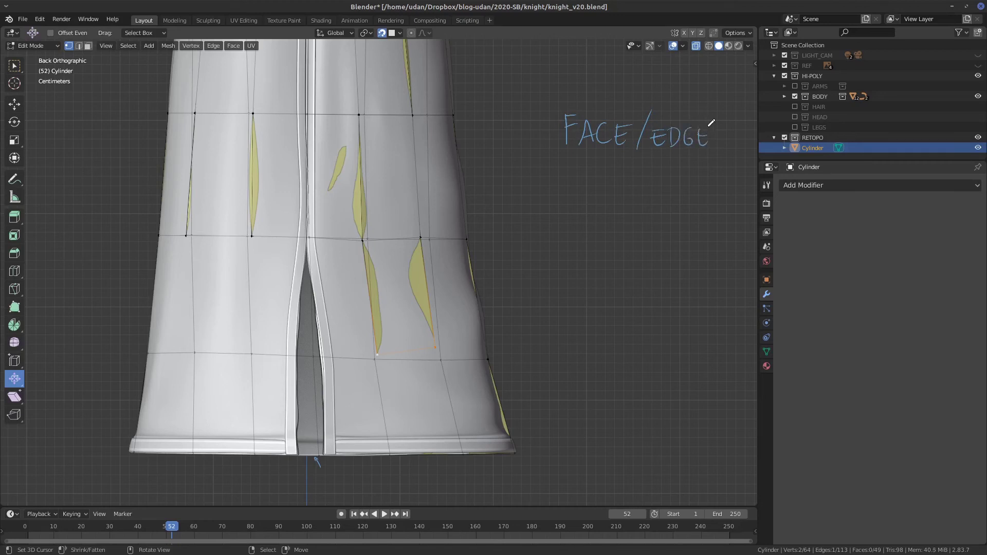
{"action": "mouse_move", "coordinate": [507, 143]}
{"action": "left_mouse_down"}
{"action": "mouse_move", "coordinate": [509, 117]}
{"action": "mouse_move", "coordinate": [495, 107]}
{"action": "left_mouse_up"}
{"action": "left_click_drag", "start_coordinate": [495, 115], "coordinate": [497, 108]}
Write the annotation "E" EXTRUDE below the FACE/EDGE note
{"action": "left_click_drag", "start_coordinate": [509, 172], "coordinate": [520, 186]}
{"action": "left_click_drag", "start_coordinate": [586, 171], "coordinate": [599, 190]}
{"action": "left_click_drag", "start_coordinate": [599, 171], "coordinate": [585, 189]}
{"action": "mouse_move", "coordinate": [602, 174]}
{"action": "left_mouse_down"}
{"action": "mouse_move", "coordinate": [605, 187]}
{"action": "mouse_move", "coordinate": [633, 176]}
{"action": "mouse_move", "coordinate": [660, 181]}
{"action": "left_mouse_up"}
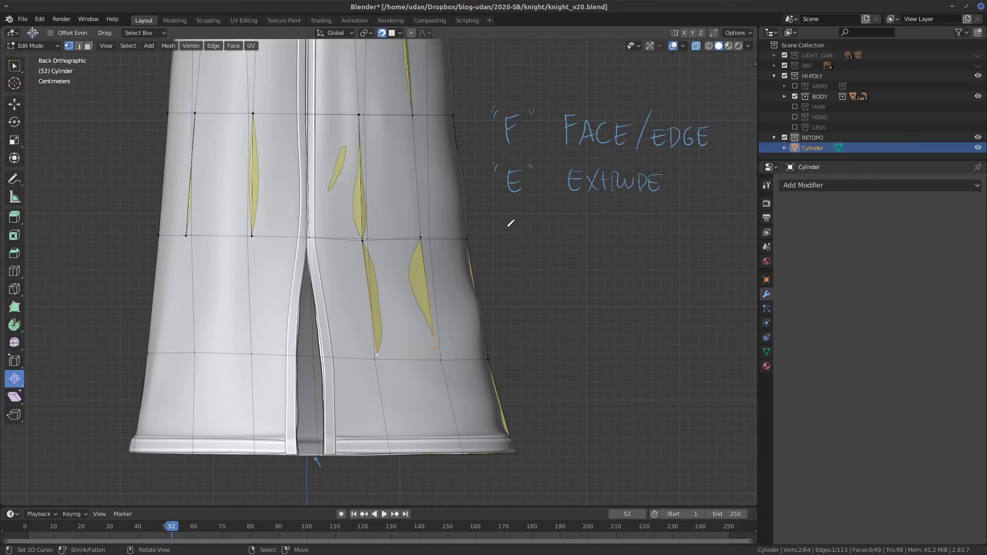
Write the annotation Ctrl + Click below the EXTRUDE note and draw an arrow from it up to EXTRUDE
{"action": "left_click_drag", "start_coordinate": [513, 226], "coordinate": [512, 246]}
{"action": "mouse_move", "coordinate": [520, 228]}
{"action": "left_mouse_down"}
{"action": "mouse_move", "coordinate": [519, 247]}
{"action": "mouse_move", "coordinate": [552, 247]}
{"action": "mouse_move", "coordinate": [519, 277]}
{"action": "left_mouse_up"}
{"action": "left_click_drag", "start_coordinate": [533, 263], "coordinate": [532, 276]}
{"action": "left_click_drag", "start_coordinate": [601, 263], "coordinate": [620, 209]}
{"action": "left_click_drag", "start_coordinate": [612, 223], "coordinate": [624, 224]}
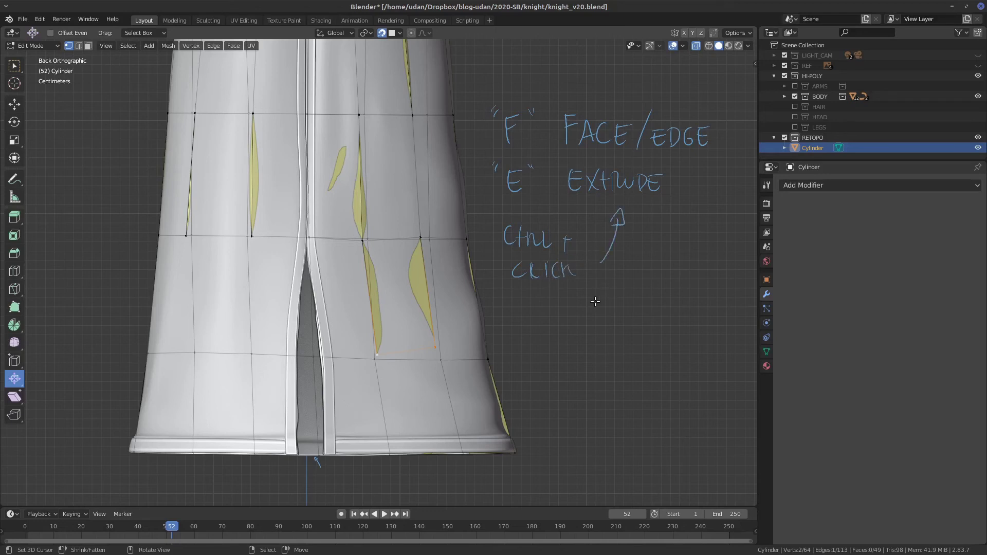
Try extruding the matching free edge on the other side of the split down toward the hem in four successive segments
{"action": "left_click", "coordinate": [252, 237]}
{"action": "left_click", "coordinate": [185, 237]}
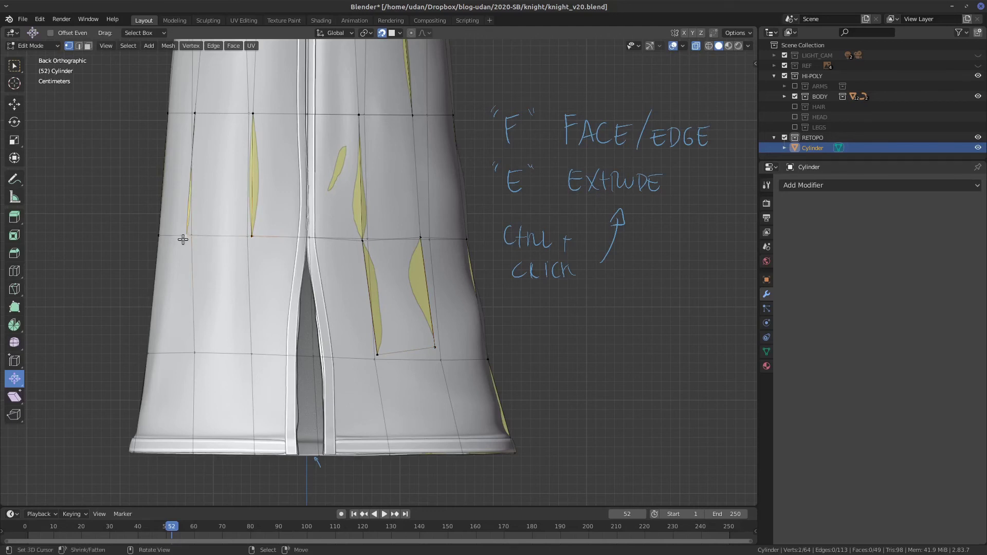
{"action": "left_click", "coordinate": [252, 234], "text": "shift"}
{"action": "left_click", "coordinate": [202, 281], "text": "ctrl"}
{"action": "left_click", "coordinate": [196, 321], "text": "ctrl"}
{"action": "left_click", "coordinate": [197, 367], "text": "ctrl"}
{"action": "left_click", "coordinate": [214, 389], "text": "ctrl"}
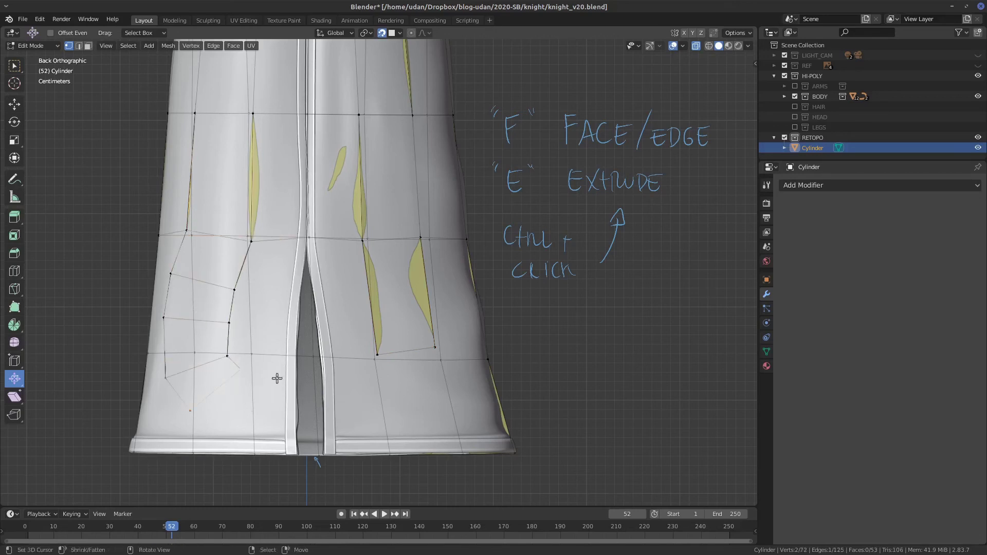
Undo the four edge extrusions beside the split
{"action": "key", "text": "ctrl+z"}
{"action": "key", "text": "ctrl+z"}
{"action": "key", "text": "ctrl+z"}
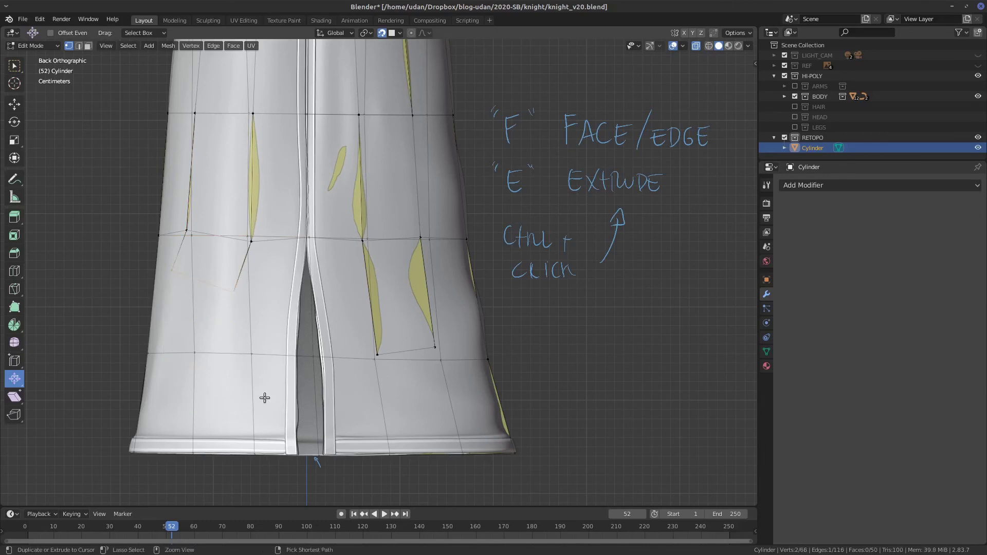
{"action": "key", "text": "ctrl+z"}
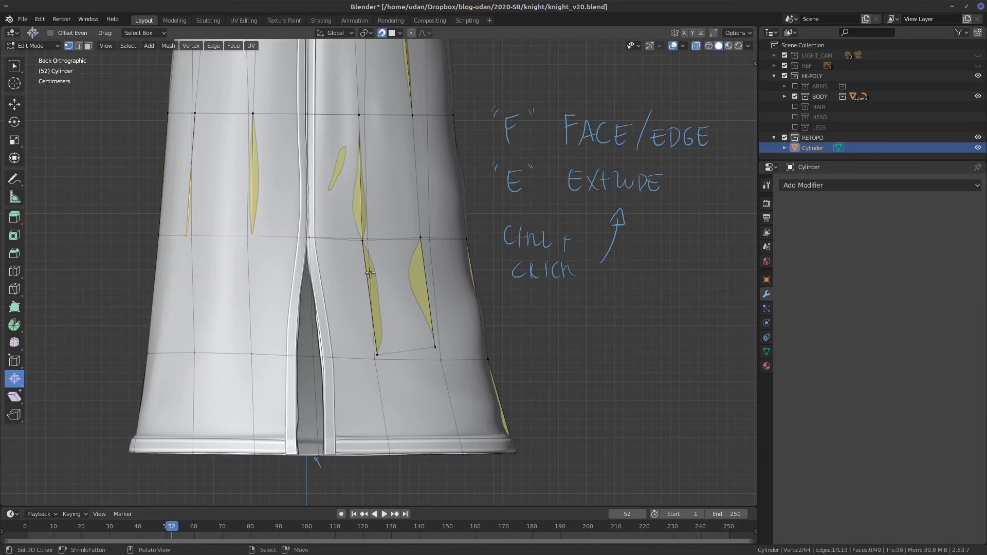
Draw an annotation arrow pointing at the Poly Build tool and activate that tool
{"action": "mouse_move", "coordinate": [509, 372]}
{"action": "middle_mouse_down", "text": "shift"}
{"action": "mouse_move", "coordinate": [601, 353]}
{"action": "mouse_move", "coordinate": [581, 379]}
{"action": "middle_mouse_up", "text": "shift"}
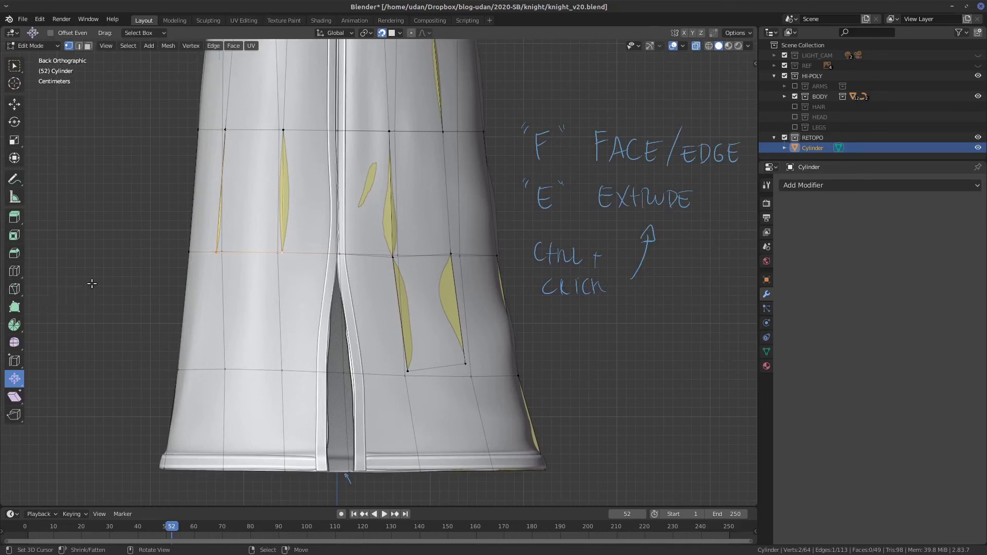
{"action": "mouse_move", "coordinate": [83, 287]}
{"action": "left_mouse_down"}
{"action": "mouse_move", "coordinate": [34, 305]}
{"action": "mouse_move", "coordinate": [42, 313]}
{"action": "left_mouse_up"}
{"action": "left_click", "coordinate": [14, 307]}
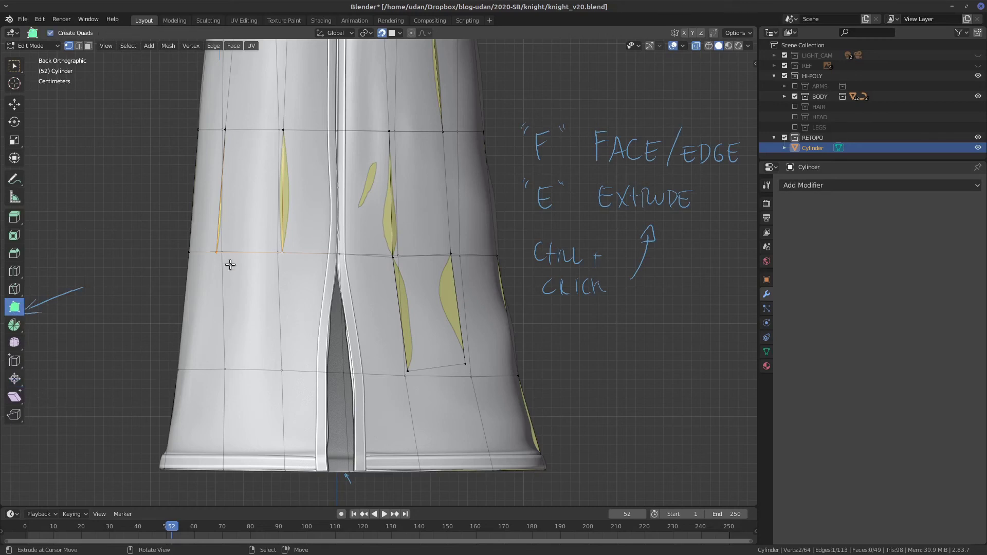
Clear the vertex selection and erase the annotation arrow in the empty space beside the garment
{"action": "left_click", "coordinate": [215, 252]}
{"action": "left_click", "coordinate": [443, 294]}
{"action": "middle_click_drag", "start_coordinate": [348, 286], "coordinate": [527, 289], "text": "shift"}
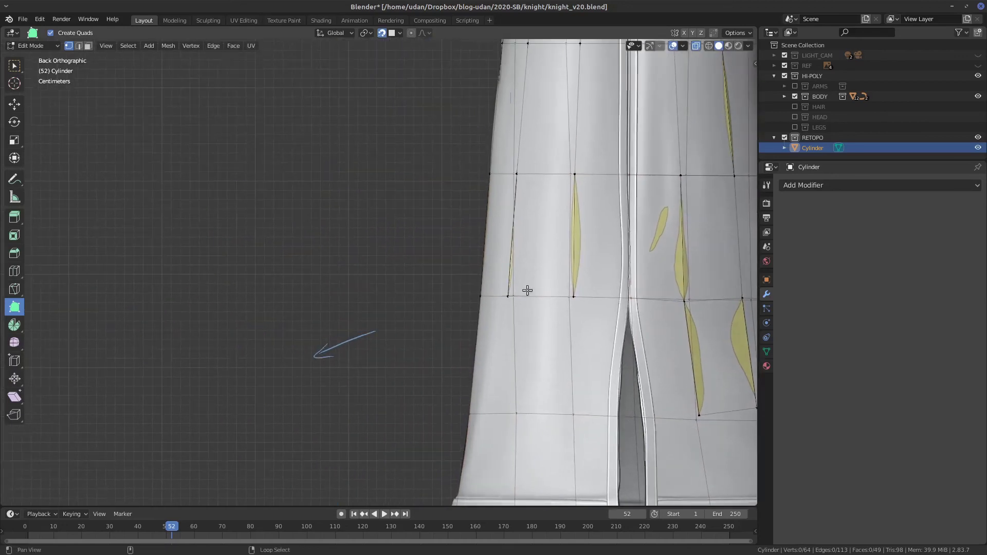
{"action": "right_click_drag", "start_coordinate": [389, 322], "coordinate": [310, 355]}
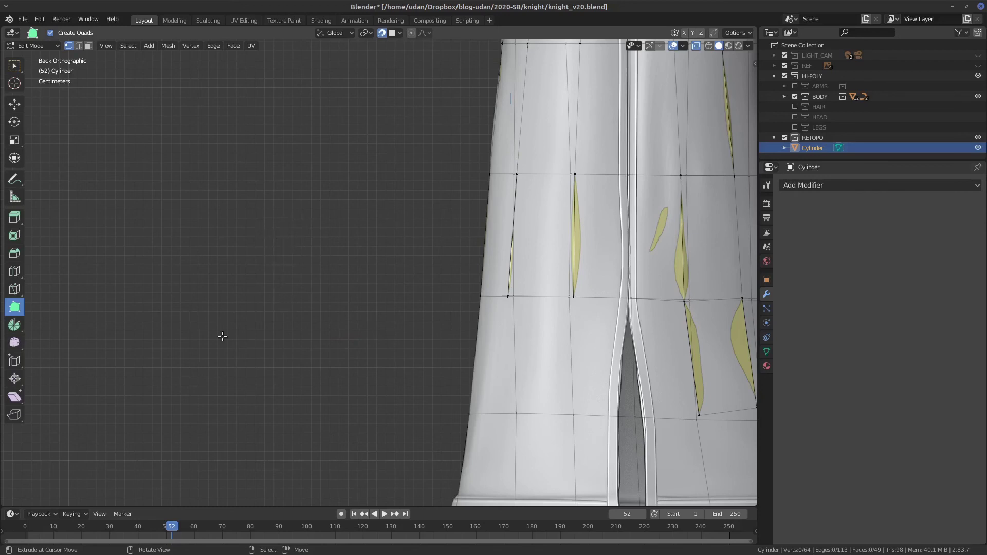
Place three connected vertices with Poly Build in the empty space beside the garment
{"action": "left_click", "coordinate": [280, 218], "text": "ctrl"}
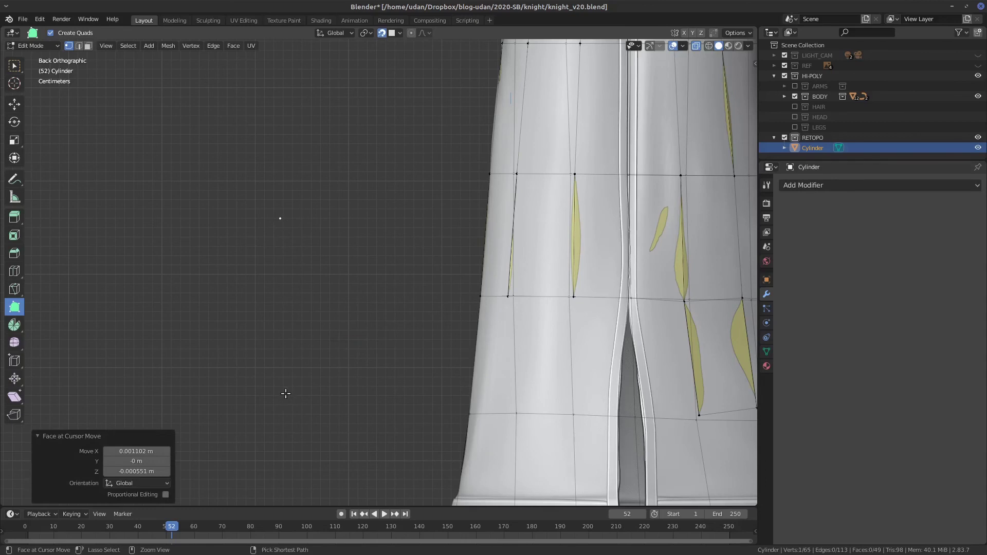
{"action": "left_click", "coordinate": [284, 164], "text": "ctrl"}
{"action": "left_click", "coordinate": [327, 168], "text": "ctrl"}
Turn off snapping and move the last vertex of the three-vertex chain to a new position
{"action": "left_click", "coordinate": [381, 32]}
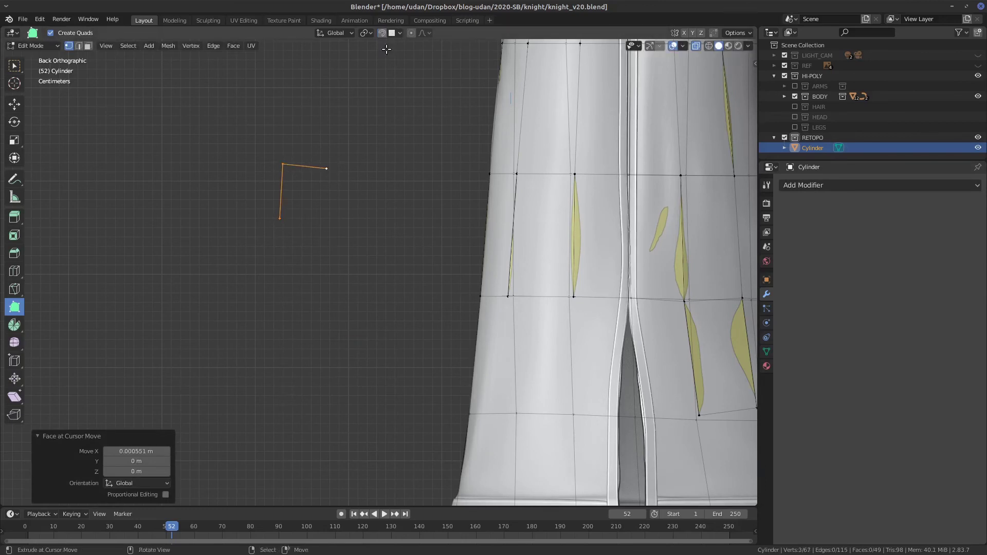
{"action": "left_click", "coordinate": [327, 172]}
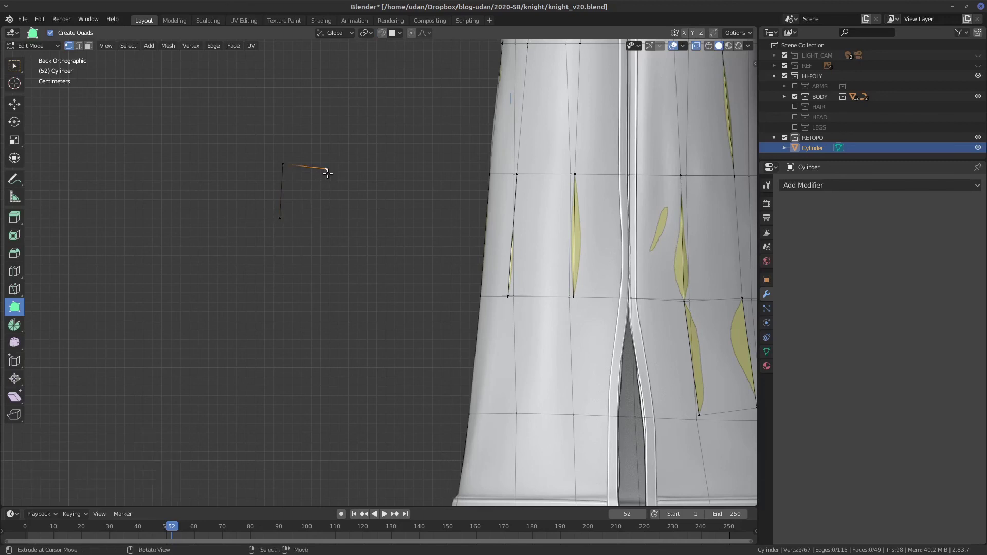
{"action": "key", "text": "g"}
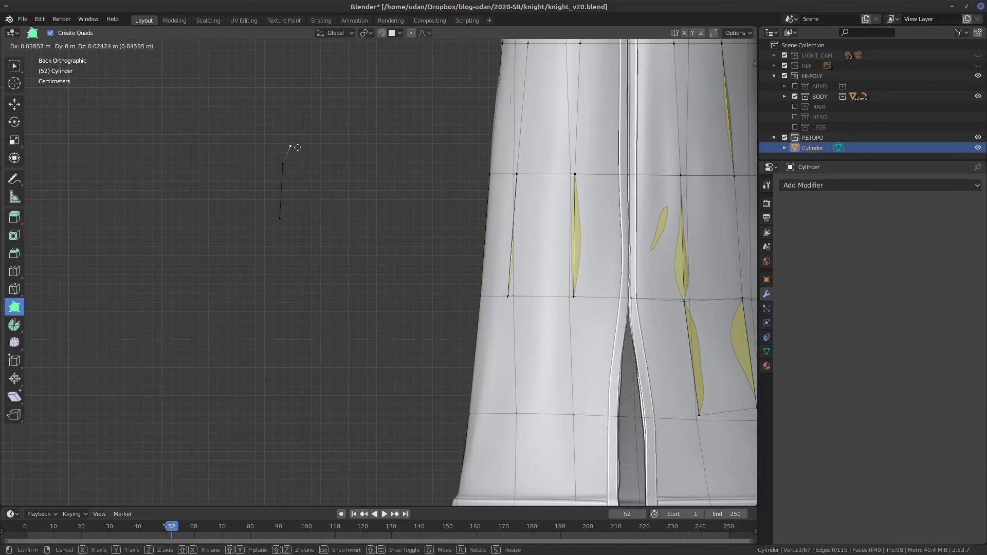
{"action": "left_click", "coordinate": [315, 186]}
Undo the vertex move and the placement of the three Poly Build vertices
{"action": "key", "text": "ctrl+z"}
{"action": "key", "text": "ctrl+z"}
{"action": "key", "text": "ctrl+z"}
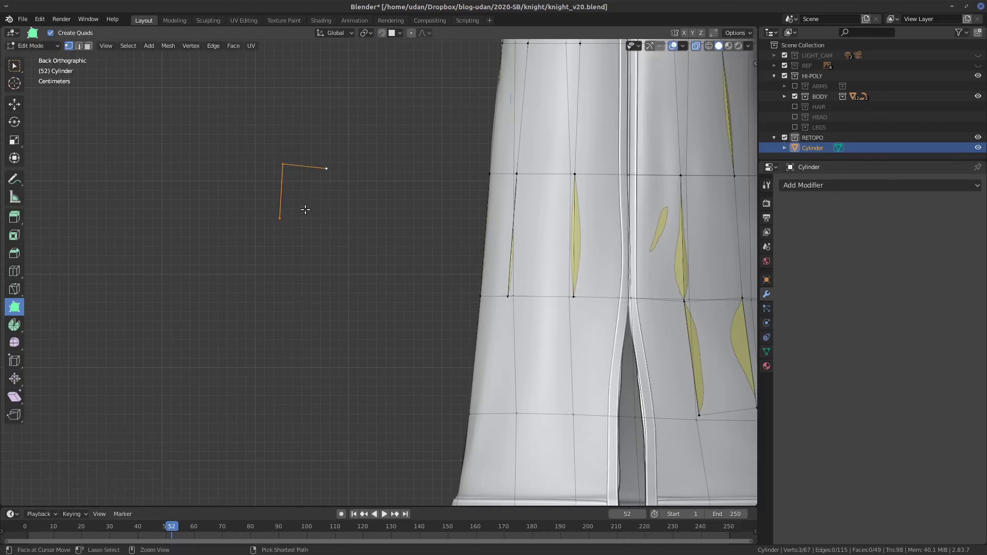
{"action": "key", "text": "ctrl+z"}
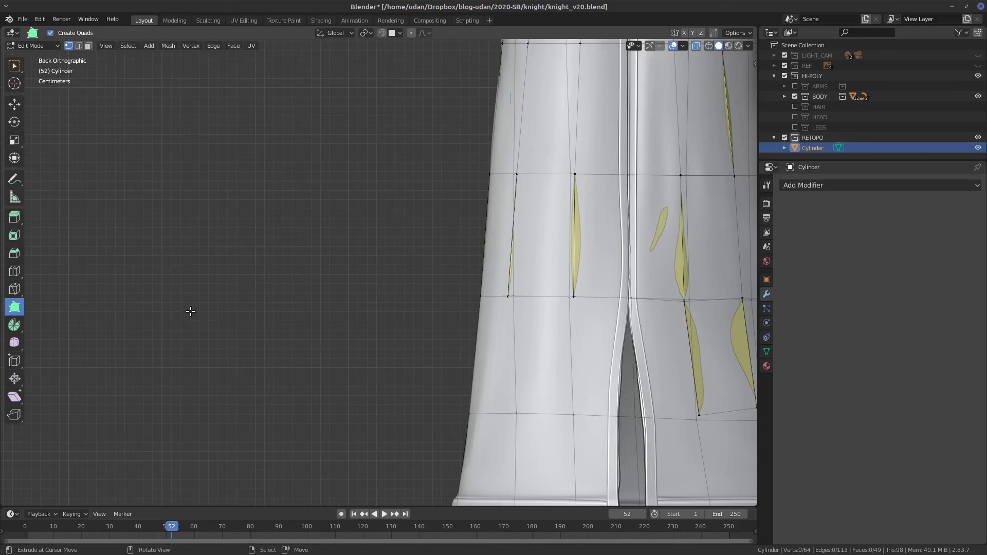
Place a single vertex with Poly Build beside the garment and turn on the viewport gizmos
{"action": "left_click", "coordinate": [240, 236], "text": "ctrl"}
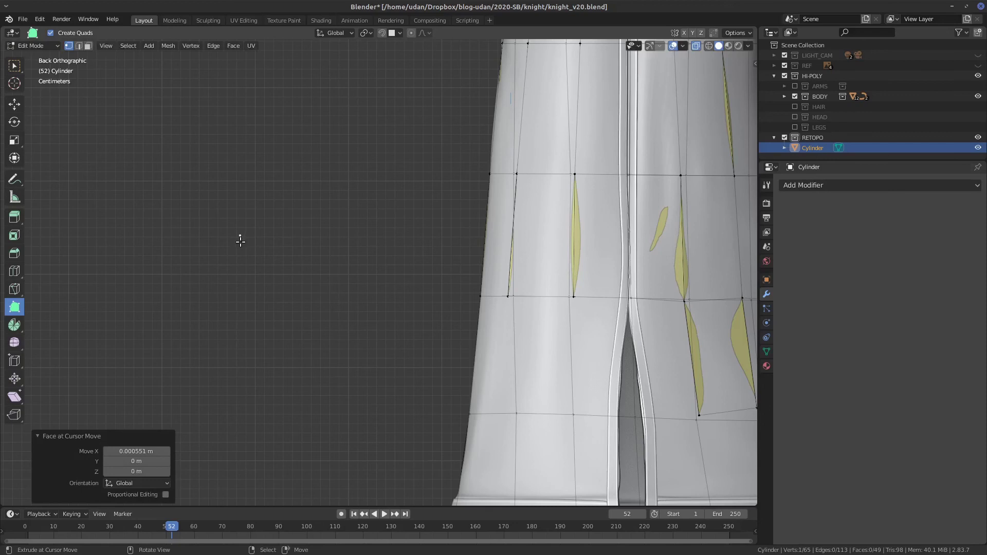
{"action": "left_click", "coordinate": [651, 46]}
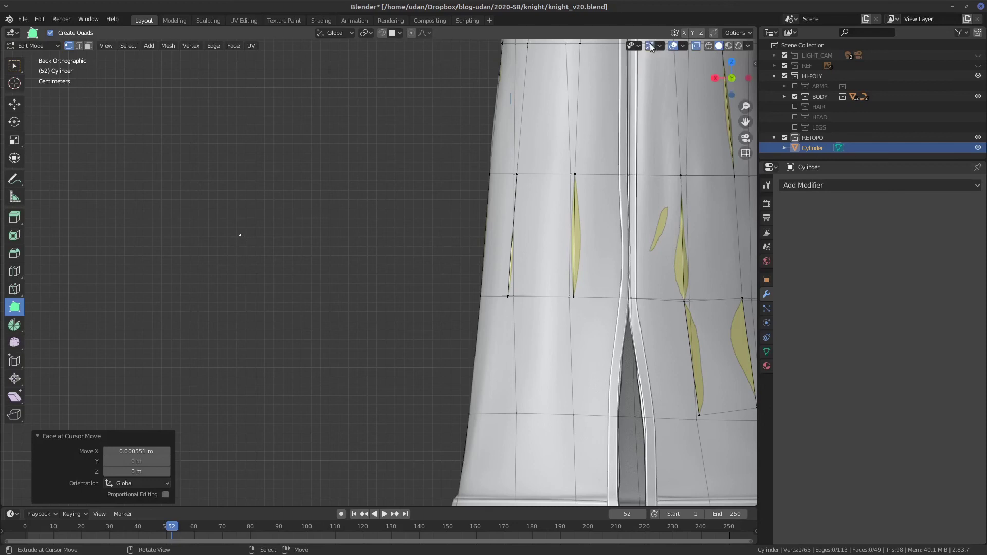
{"action": "left_click", "coordinate": [661, 46]}
{"action": "left_click", "coordinate": [684, 46]}
{"action": "left_click", "coordinate": [686, 46]}
Add two more connected vertices to form an angled open outline, and nudge its corner and end vertices
{"action": "scroll", "coordinate": [259, 253], "scroll_direction": "up", "scroll_amount": 3}
{"action": "left_click", "coordinate": [244, 213], "text": "ctrl"}
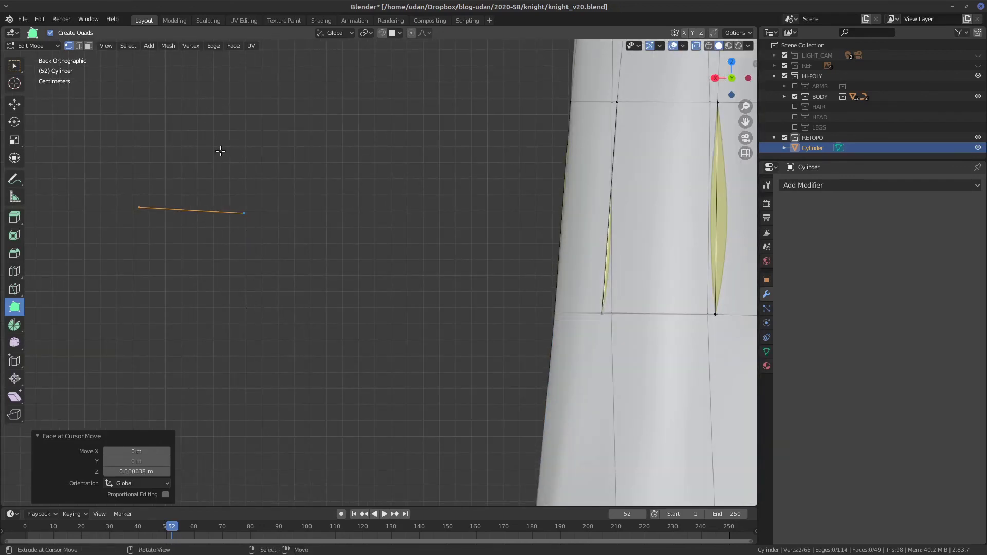
{"action": "left_click", "coordinate": [209, 138], "text": "ctrl"}
{"action": "left_click_drag", "start_coordinate": [210, 137], "coordinate": [206, 147]}
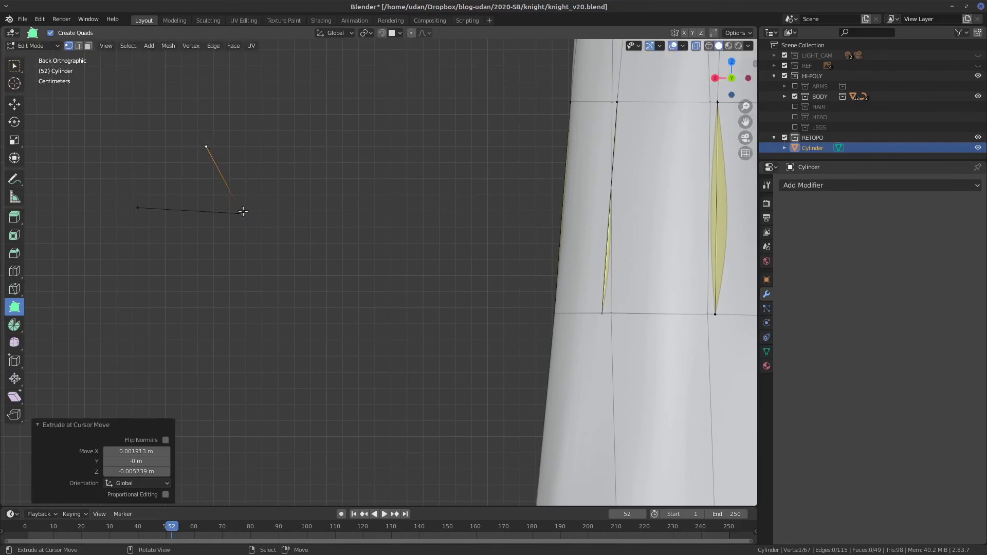
{"action": "left_click_drag", "start_coordinate": [241, 212], "coordinate": [238, 217]}
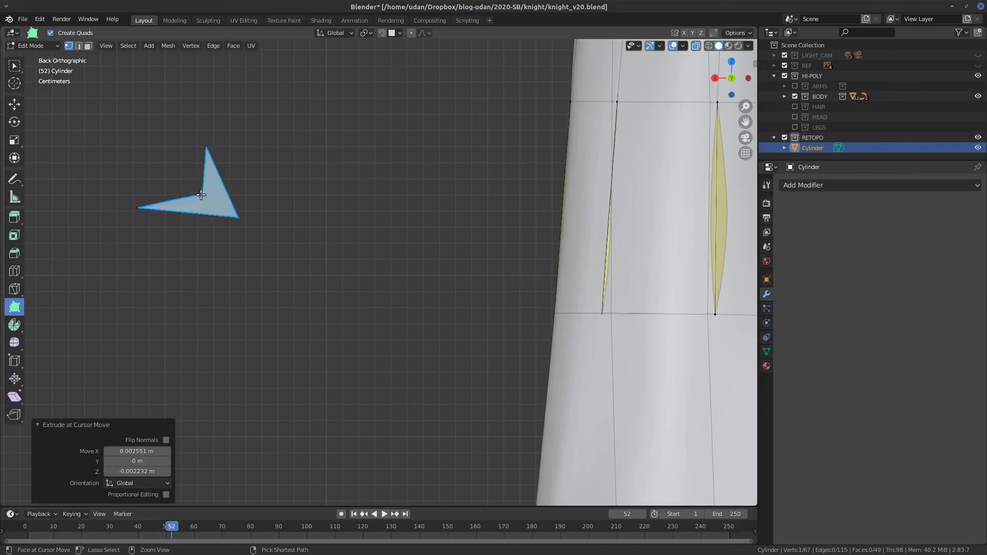
Build three connected quads from the open outline with Poly Build, curving upward, and add a triangle on the outline's outer edge
{"action": "key", "text": "shift"}
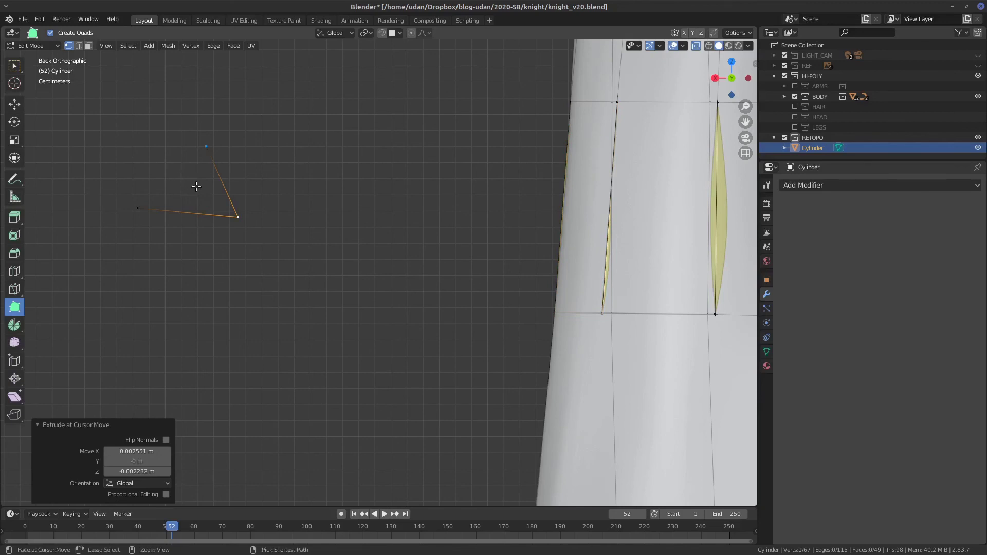
{"action": "left_click", "coordinate": [203, 193]}
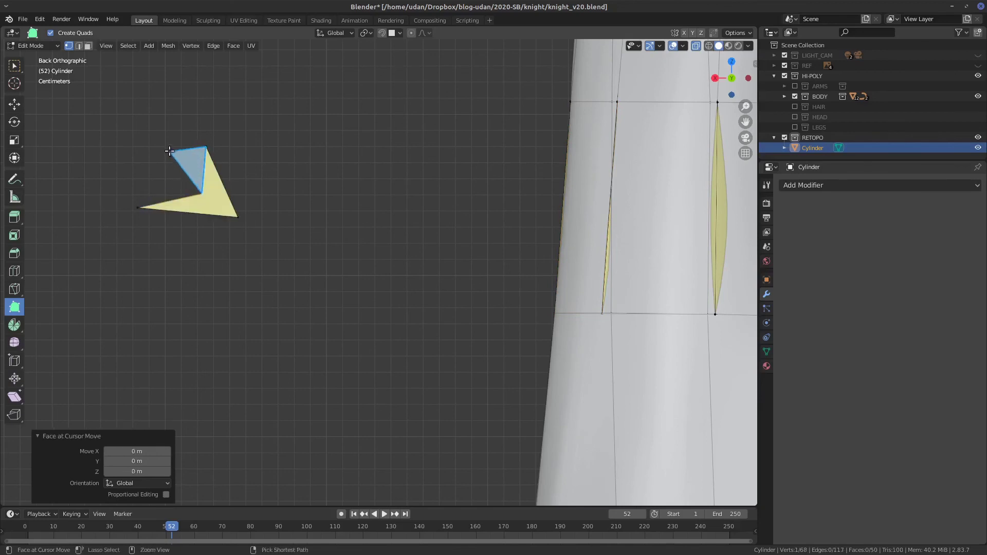
{"action": "left_click_drag", "start_coordinate": [175, 154], "coordinate": [178, 107], "text": "ctrl"}
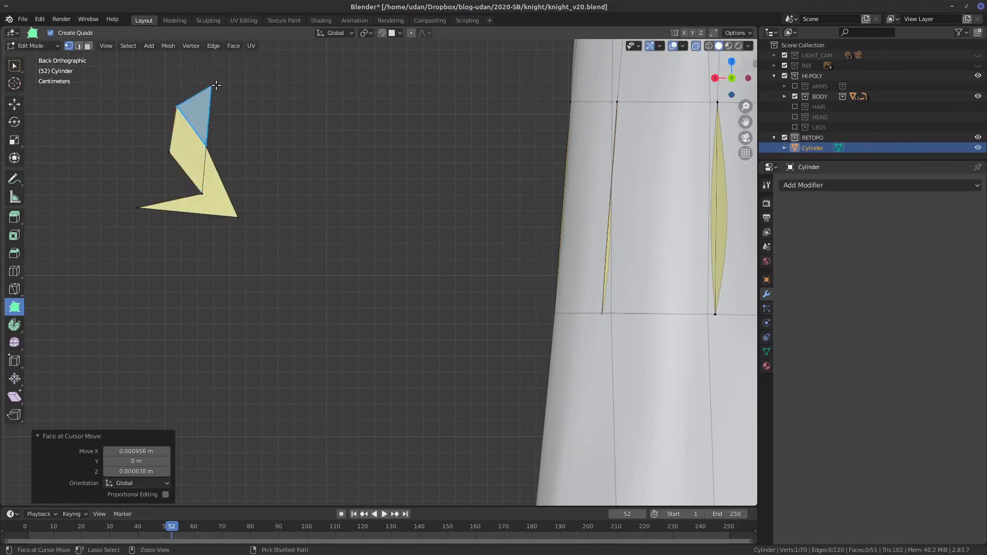
{"action": "left_click", "coordinate": [219, 84], "text": "ctrl"}
{"action": "left_click", "coordinate": [257, 123], "text": "ctrl"}
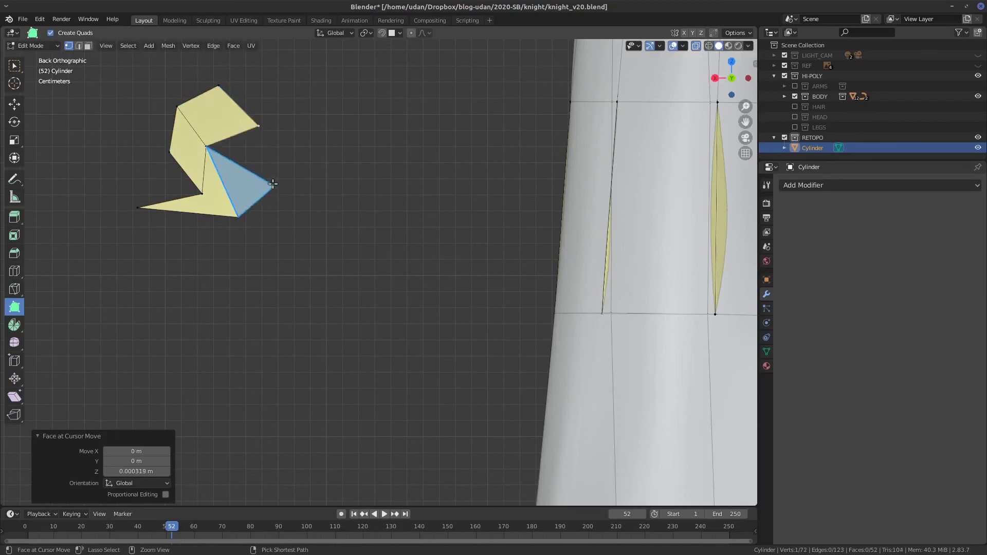
{"action": "left_click", "coordinate": [273, 195], "text": "ctrl"}
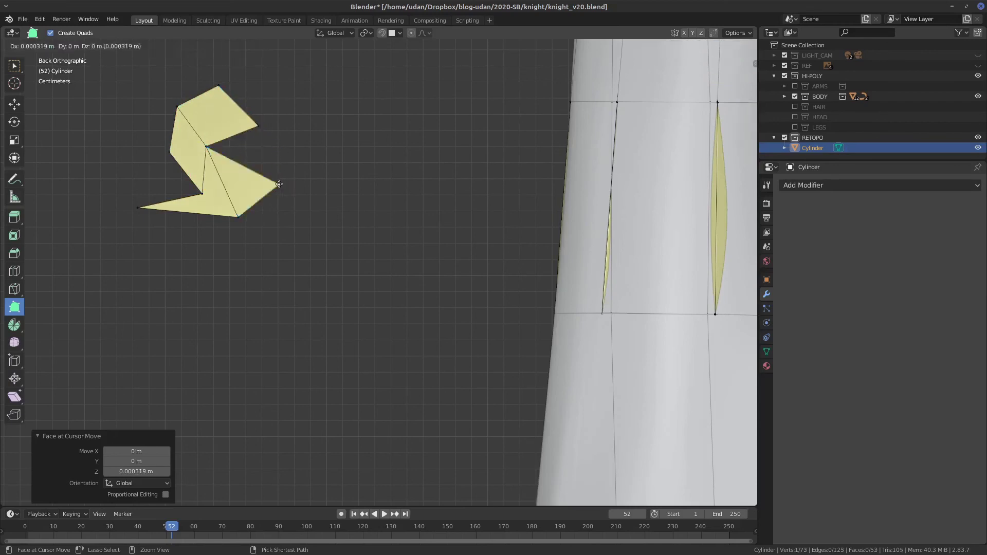
Continue the face strip from its upper end with two more quads heading toward the garment
{"action": "left_click", "coordinate": [267, 135], "text": "ctrl"}
{"action": "left_click_drag", "start_coordinate": [267, 135], "coordinate": [273, 66]}
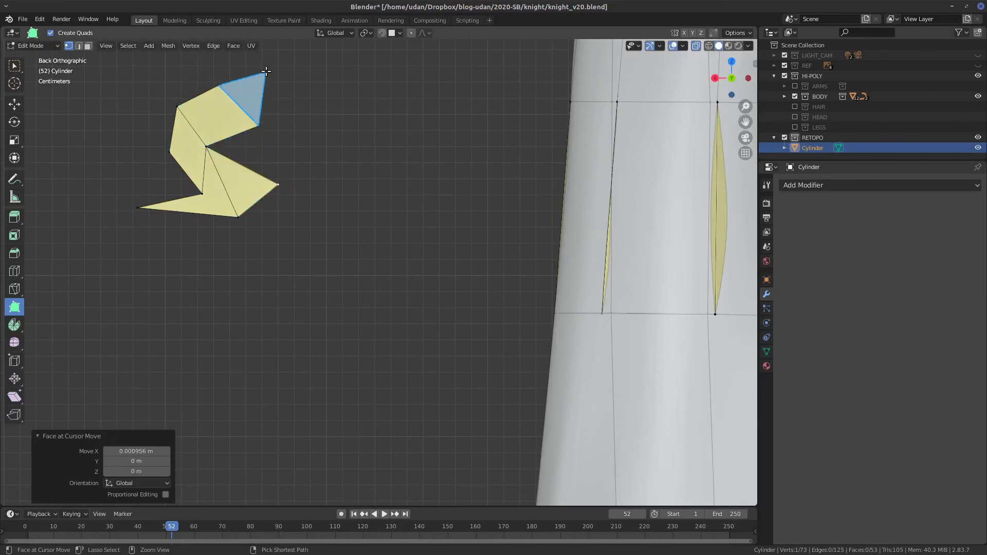
{"action": "left_click", "coordinate": [315, 90], "text": "ctrl"}
{"action": "left_click_drag", "start_coordinate": [321, 97], "coordinate": [343, 61]}
{"action": "left_click", "coordinate": [365, 101], "text": "ctrl"}
{"action": "left_click", "coordinate": [379, 113], "text": "ctrl"}
Add two further quads to the strip's end and extrude the last quad's lower edge down into another quad
{"action": "left_click", "coordinate": [409, 59], "text": "ctrl"}
{"action": "left_click", "coordinate": [439, 112], "text": "ctrl"}
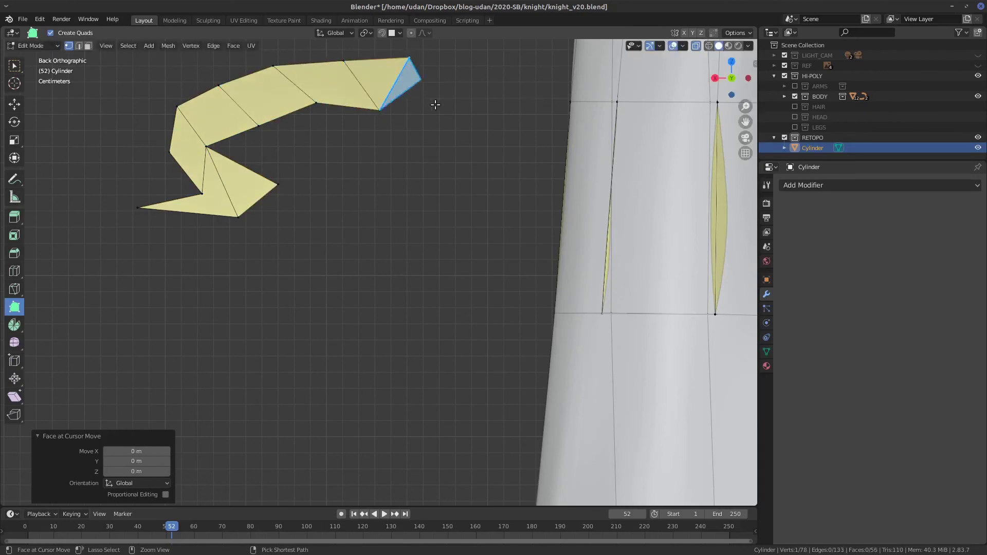
{"action": "left_click", "coordinate": [475, 62], "text": "ctrl"}
{"action": "left_click", "coordinate": [494, 115], "text": "ctrl"}
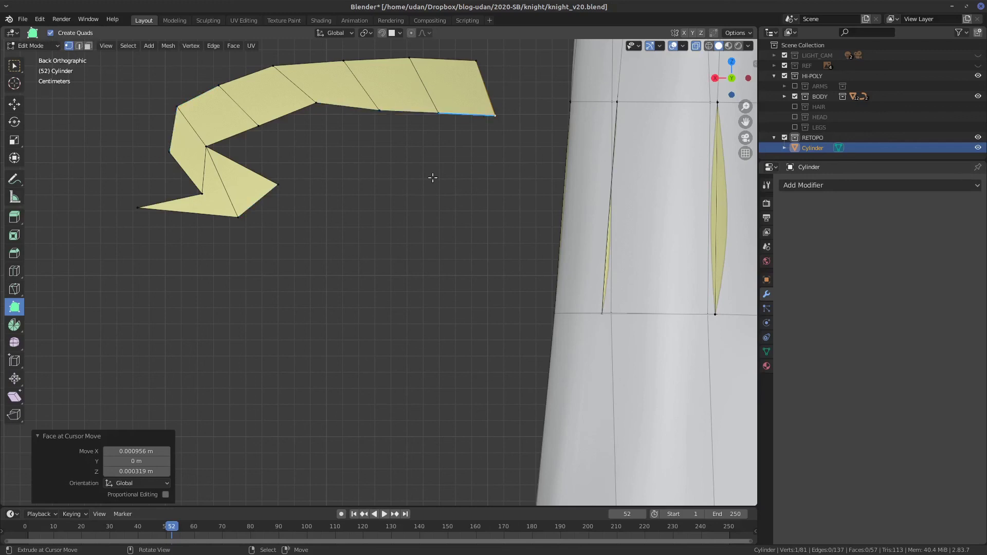
{"action": "left_click_drag", "start_coordinate": [468, 114], "coordinate": [493, 174]}
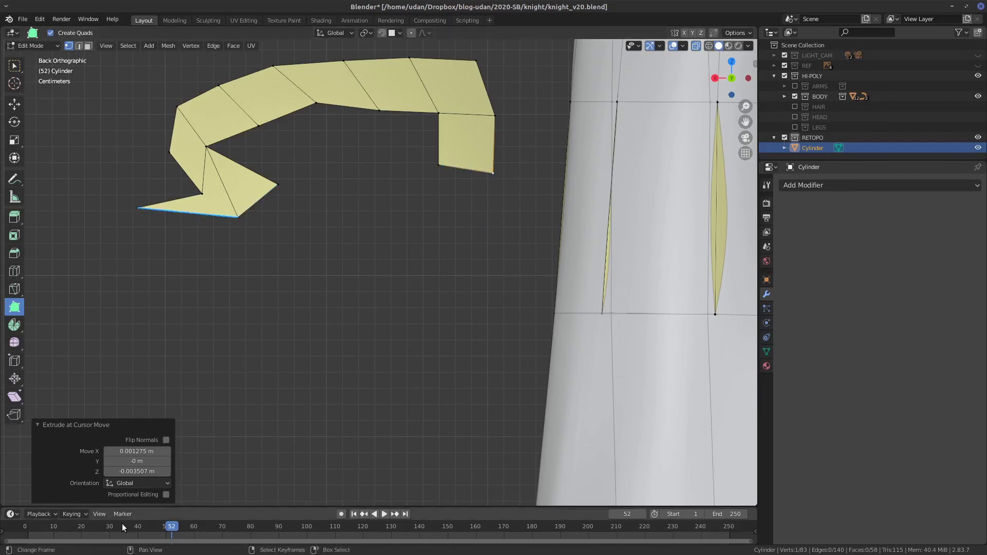
{"action": "left_click", "coordinate": [499, 172]}
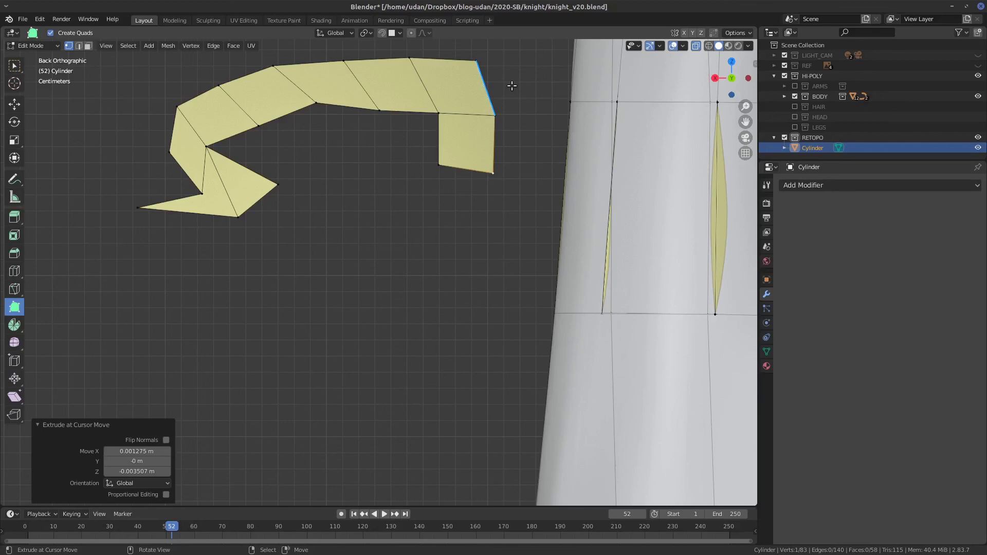
{"action": "left_click", "coordinate": [496, 138]}
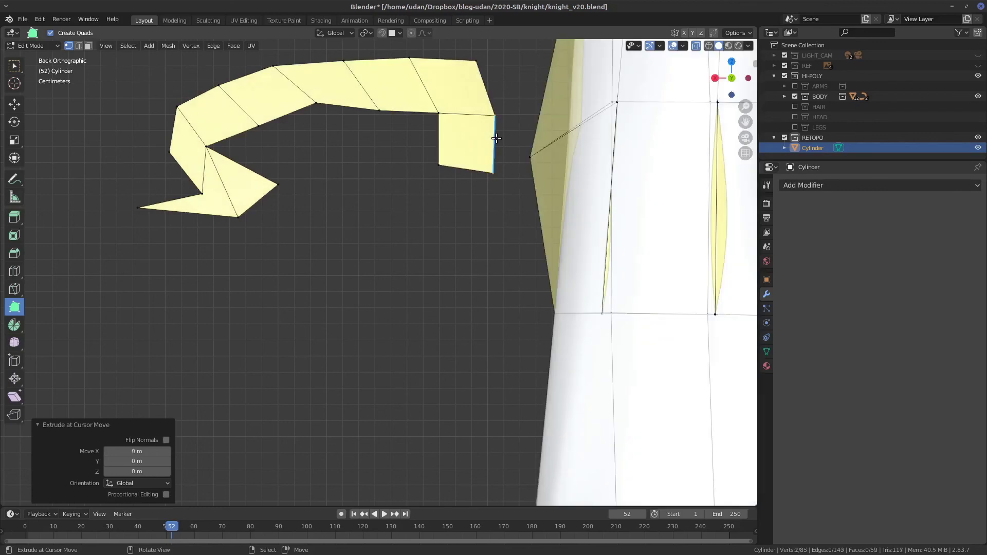
{"action": "key", "text": "ctrl+z"}
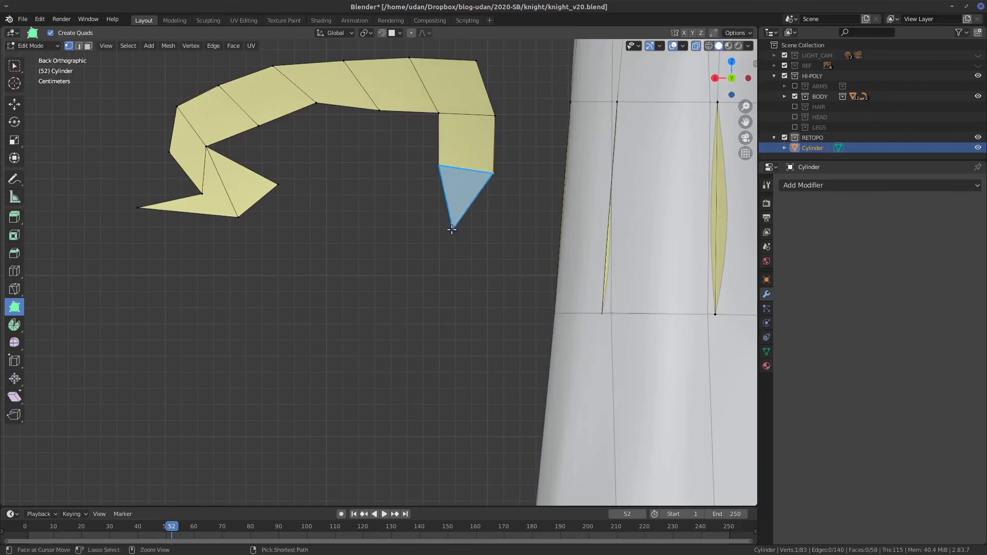
Extend the face strip from the lower edge of its last quad with two more Poly Build quads, curving down and inward
{"action": "left_click", "coordinate": [447, 231], "text": "ctrl"}
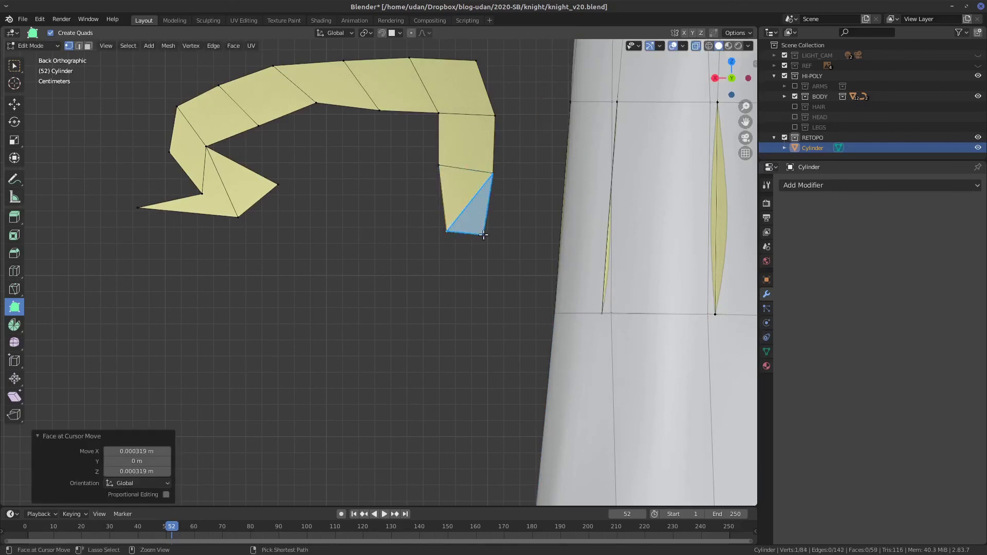
{"action": "left_click_drag", "start_coordinate": [483, 235], "coordinate": [424, 319]}
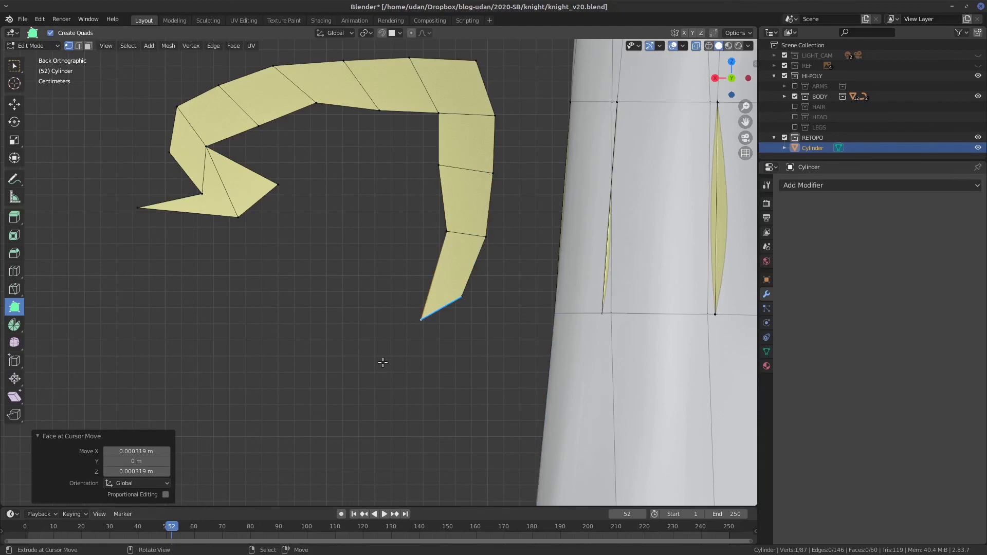
Select all geometry linked to the practice face strip and delete its vertices
{"action": "key", "text": "ctrl+l"}
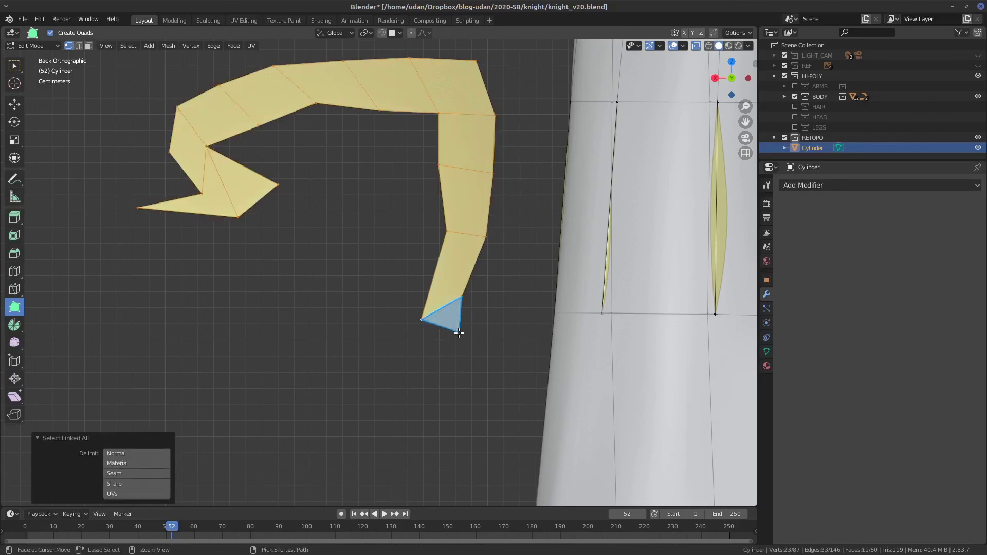
{"action": "key", "text": "x"}
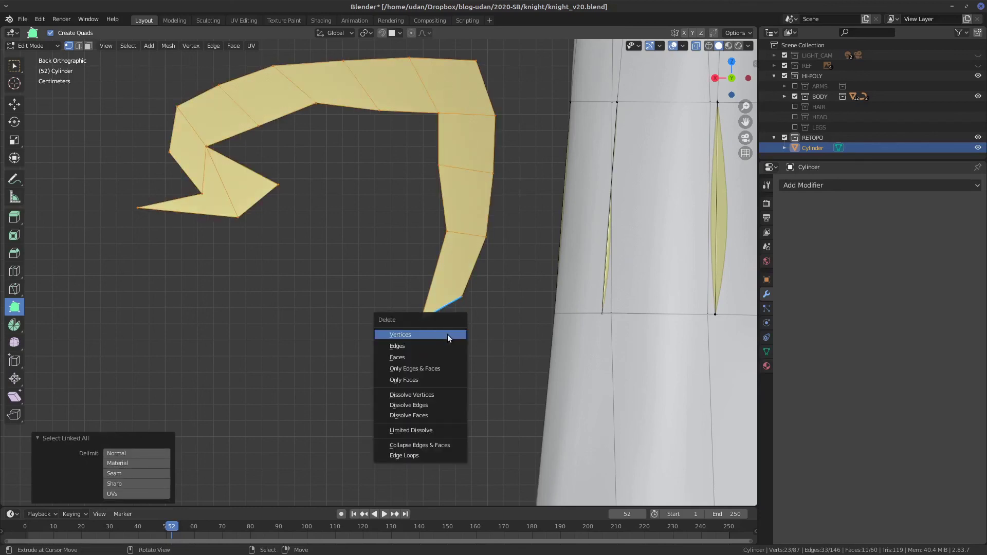
{"action": "left_click", "coordinate": [450, 335]}
Annotate a house-shaped five-sided outline with small circles at its corners, below the handwritten "Ctrl + Click" note beside the garment
{"action": "scroll", "coordinate": [440, 351], "scroll_direction": "down", "scroll_amount": 2}
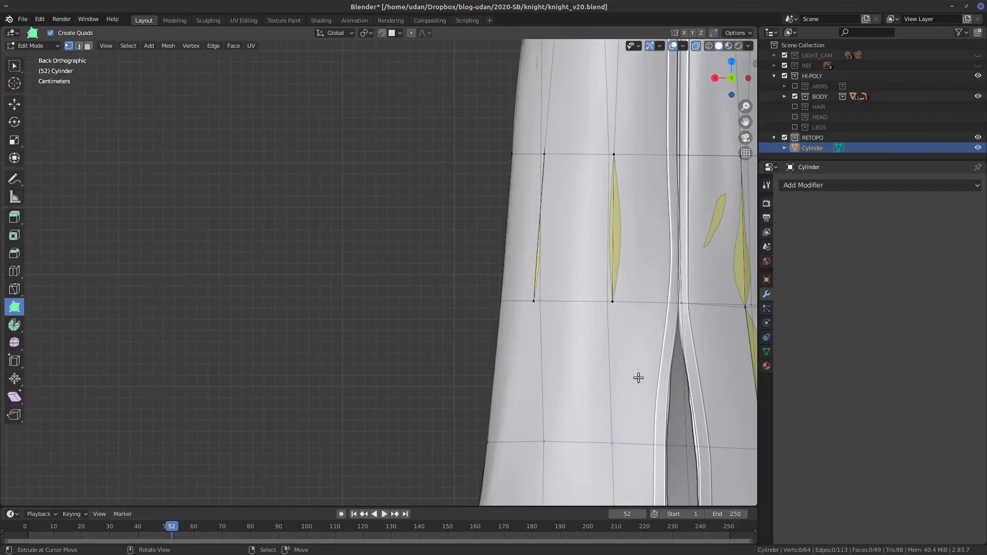
{"action": "middle_click_drag", "start_coordinate": [635, 375], "coordinate": [319, 338], "text": "shift"}
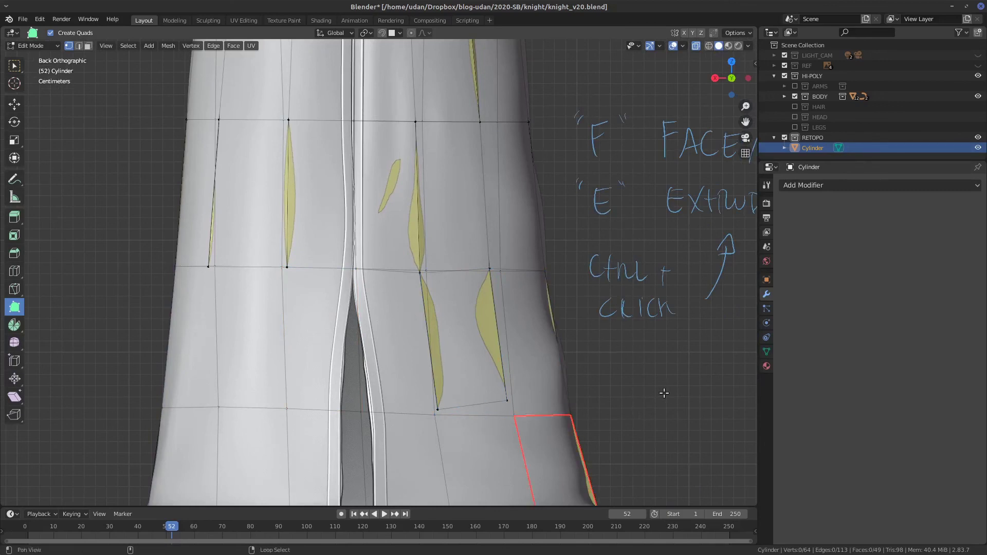
{"action": "mouse_move", "coordinate": [661, 392]}
{"action": "middle_mouse_down", "text": "shift"}
{"action": "mouse_move", "coordinate": [459, 368]}
{"action": "mouse_move", "coordinate": [499, 396]}
{"action": "middle_mouse_up", "text": "shift"}
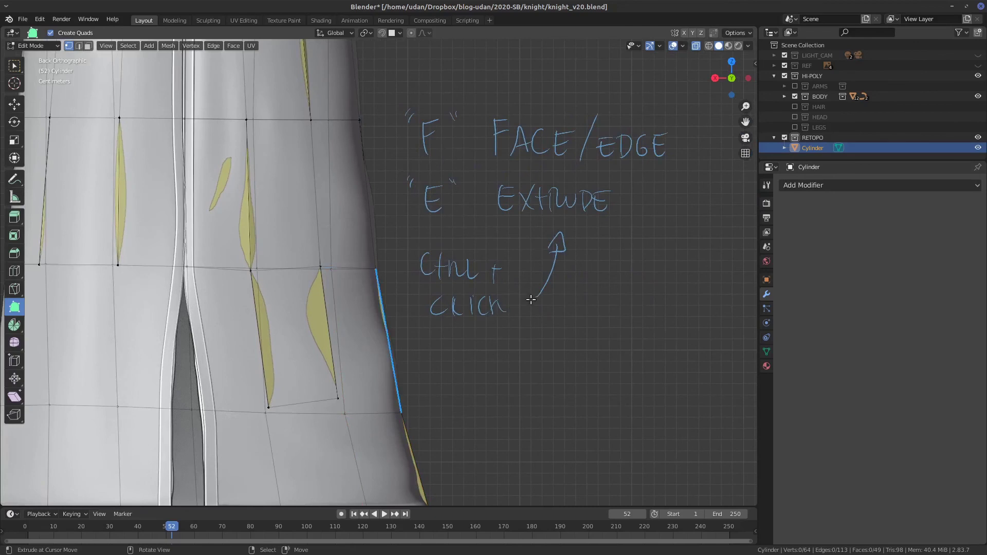
{"action": "left_click", "coordinate": [459, 363], "text": "ctrl"}
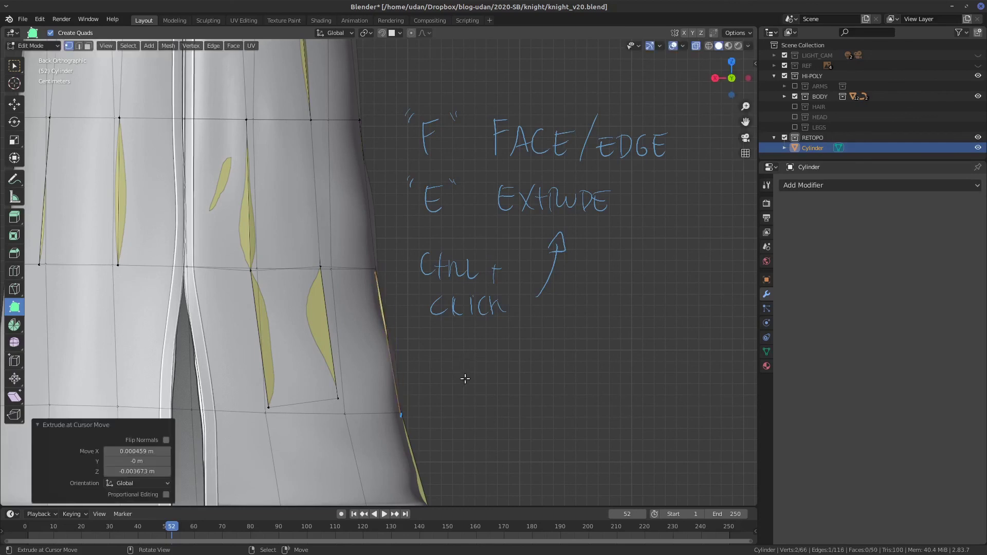
{"action": "key", "text": "w"}
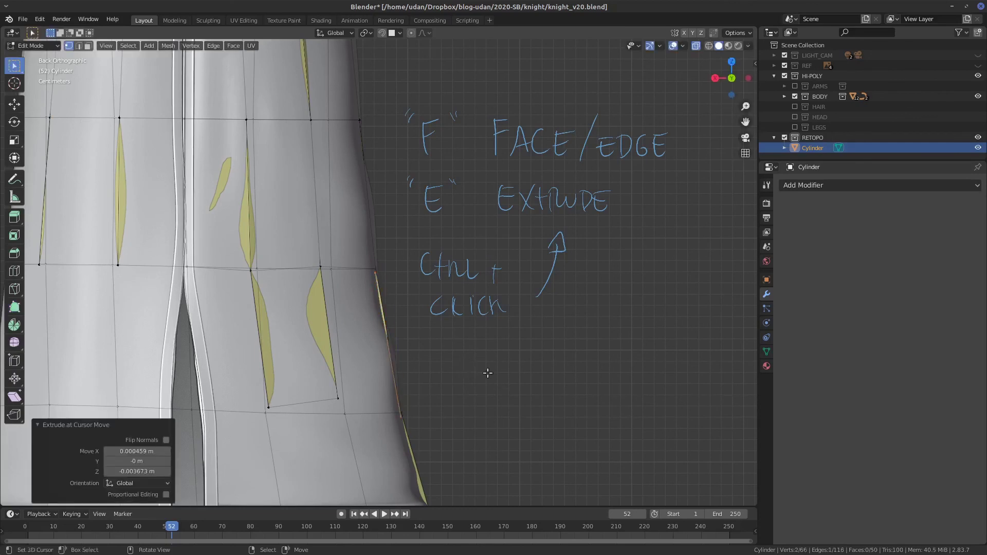
{"action": "left_click_drag", "start_coordinate": [456, 402], "coordinate": [454, 397]}
{"action": "mouse_move", "coordinate": [459, 435]}
{"action": "left_mouse_down"}
{"action": "mouse_move", "coordinate": [507, 429]}
{"action": "mouse_move", "coordinate": [453, 394]}
{"action": "mouse_move", "coordinate": [475, 355]}
{"action": "left_mouse_up"}
{"action": "left_click", "coordinate": [509, 384]}
{"action": "left_click_drag", "start_coordinate": [486, 360], "coordinate": [515, 382]}
{"action": "mouse_move", "coordinate": [510, 386]}
{"action": "left_mouse_down"}
{"action": "mouse_move", "coordinate": [509, 430]}
{"action": "mouse_move", "coordinate": [460, 436]}
{"action": "mouse_move", "coordinate": [535, 430]}
{"action": "left_mouse_up"}
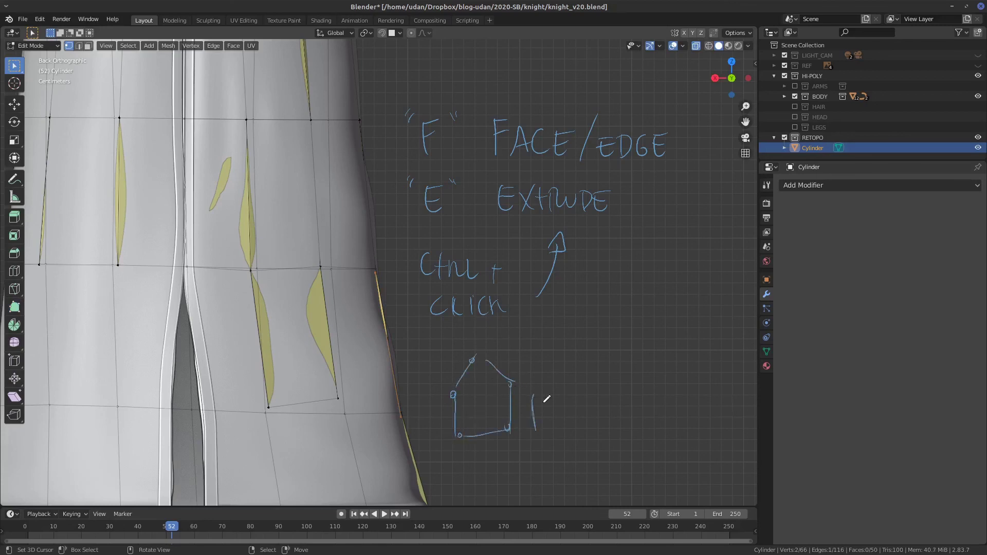
Handwrite the label "POLY BUILD" beside the house-shaped sketch
{"action": "left_click_drag", "start_coordinate": [534, 395], "coordinate": [537, 412]}
{"action": "mouse_move", "coordinate": [557, 395]}
{"action": "left_mouse_down"}
{"action": "mouse_move", "coordinate": [580, 427]}
{"action": "mouse_move", "coordinate": [594, 411]}
{"action": "left_mouse_up"}
{"action": "left_click_drag", "start_coordinate": [599, 394], "coordinate": [590, 429]}
{"action": "mouse_move", "coordinate": [610, 390]}
{"action": "left_mouse_down"}
{"action": "mouse_move", "coordinate": [617, 408]}
{"action": "mouse_move", "coordinate": [643, 388]}
{"action": "mouse_move", "coordinate": [647, 406]}
{"action": "left_mouse_up"}
{"action": "left_click_drag", "start_coordinate": [650, 387], "coordinate": [663, 404]}
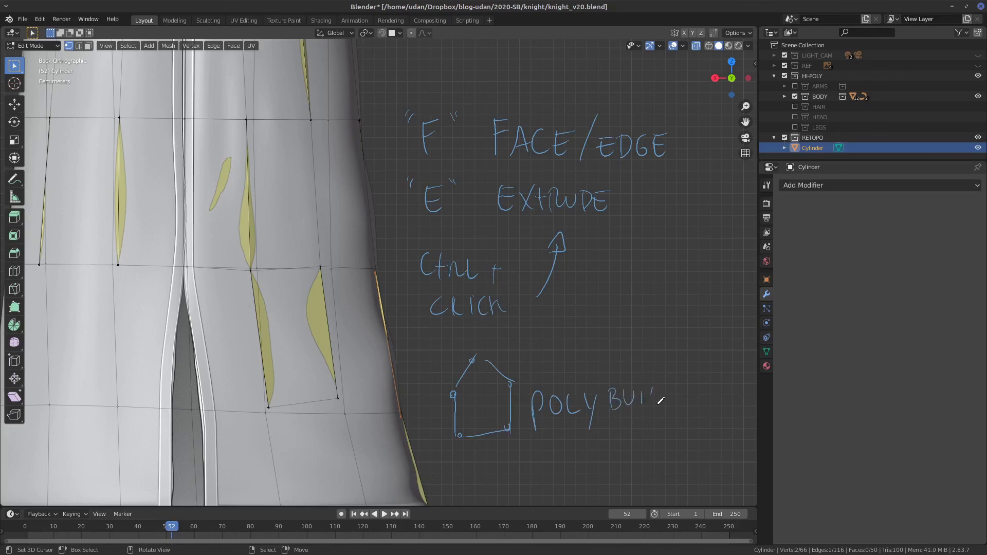
Draw a horizontal divider above the house sketch and an upward arrow beside the notes, and complete the label's final letter D
{"action": "mouse_move", "coordinate": [425, 337]}
{"action": "left_mouse_down"}
{"action": "mouse_move", "coordinate": [692, 336]}
{"action": "mouse_move", "coordinate": [707, 220]}
{"action": "left_mouse_up"}
{"action": "left_click_drag", "start_coordinate": [700, 239], "coordinate": [716, 246]}
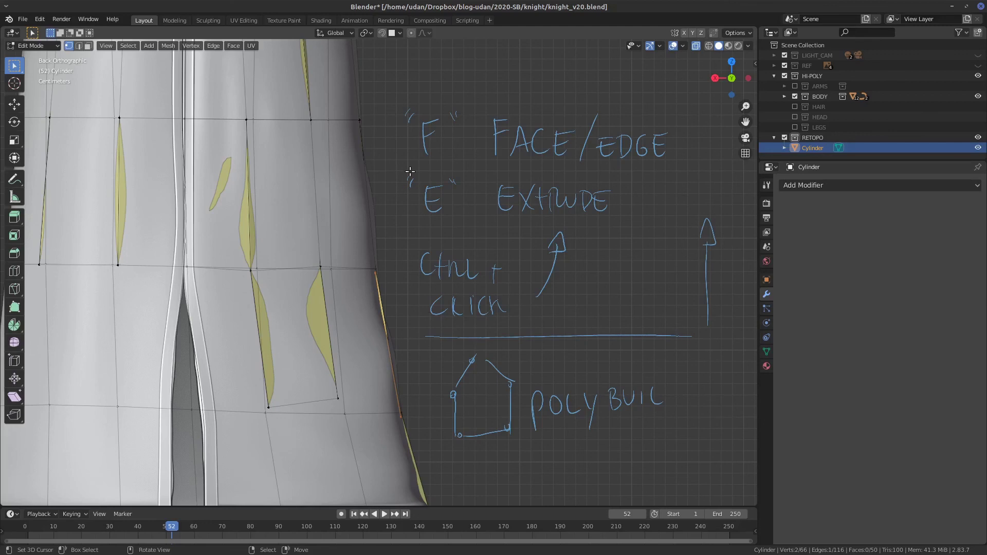
{"action": "left_click_drag", "start_coordinate": [698, 249], "coordinate": [708, 218]}
{"action": "left_click_drag", "start_coordinate": [653, 389], "coordinate": [671, 405]}
Switch to Firefox, maximize it, and examine the RetopoFlow product page on Blender Market
{"action": "scroll", "coordinate": [650, 370], "scroll_direction": "down", "scroll_amount": 2}
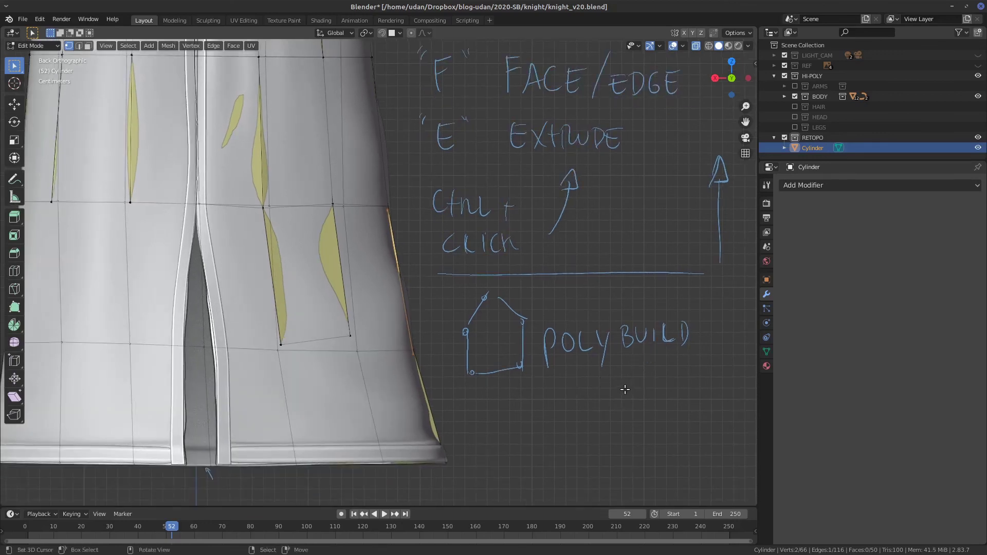
{"action": "scroll", "coordinate": [623, 392], "scroll_direction": "down", "scroll_amount": 1}
{"action": "scroll", "coordinate": [554, 376], "scroll_direction": "up", "scroll_amount": 3, "text": "shift"}
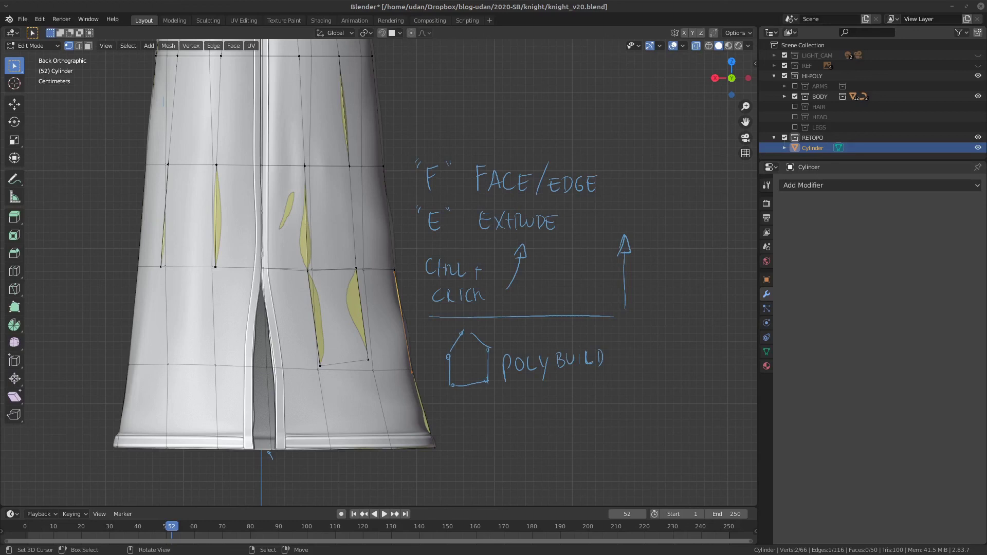
{"action": "key", "text": "alt+Tab"}
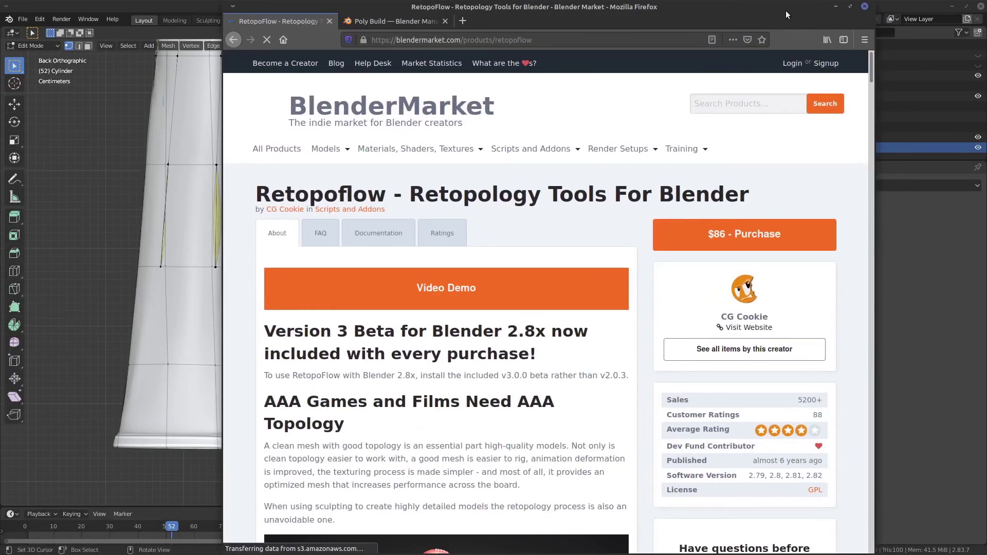
{"action": "left_click", "coordinate": [850, 6]}
{"action": "scroll", "coordinate": [585, 258], "scroll_direction": "down", "scroll_amount": 3}
{"action": "scroll", "coordinate": [586, 258], "scroll_direction": "down", "scroll_amount": 5}
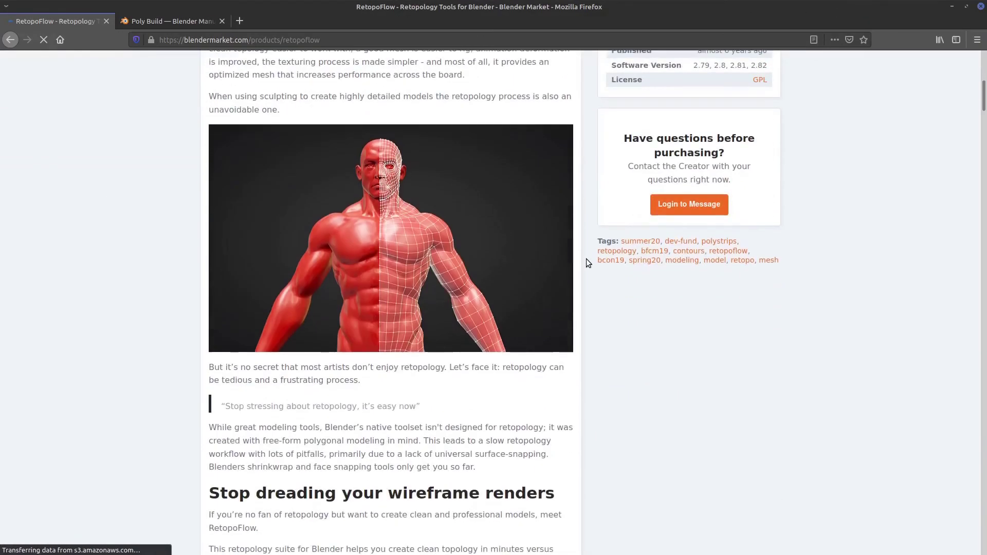
{"action": "scroll", "coordinate": [430, 268], "scroll_direction": "down", "scroll_amount": 8}
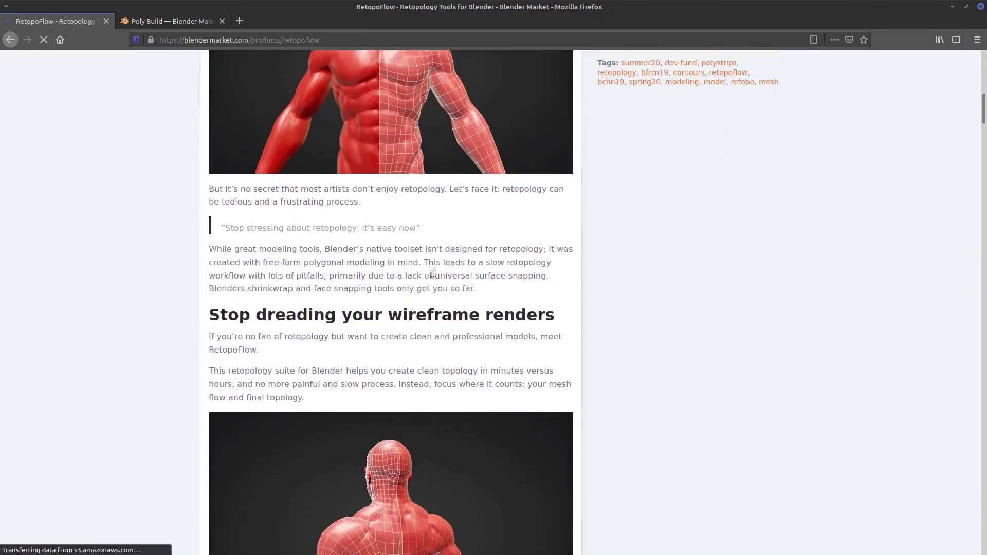
{"action": "scroll", "coordinate": [432, 277], "scroll_direction": "down", "scroll_amount": 2}
{"action": "scroll", "coordinate": [433, 277], "scroll_direction": "up", "scroll_amount": 2}
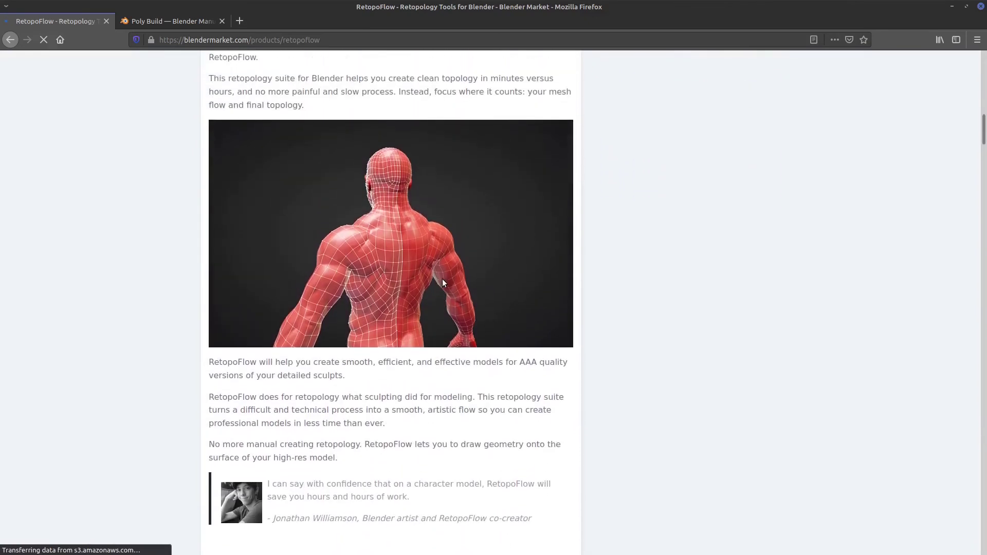
{"action": "scroll", "coordinate": [443, 282], "scroll_direction": "up", "scroll_amount": 15}
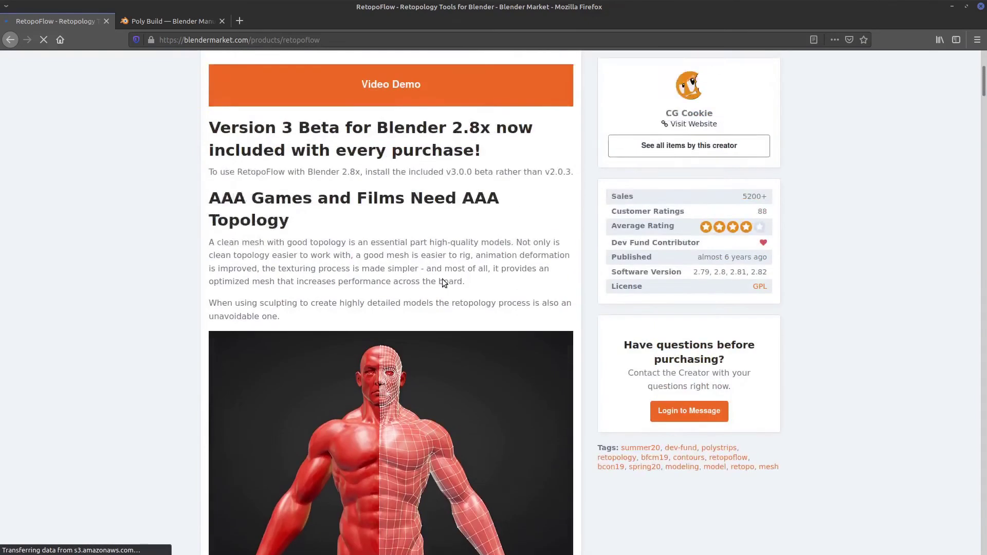
{"action": "scroll", "coordinate": [446, 275], "scroll_direction": "down", "scroll_amount": 1}
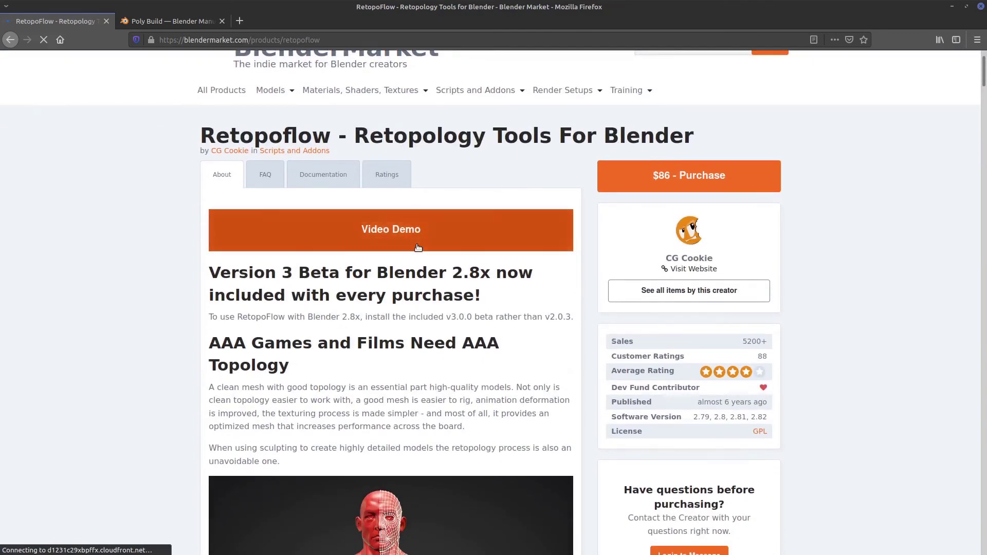
{"action": "scroll", "coordinate": [415, 242], "scroll_direction": "up", "scroll_amount": 1}
{"action": "scroll", "coordinate": [415, 242], "scroll_direction": "down", "scroll_amount": 1}
{"action": "scroll", "coordinate": [277, 149], "scroll_direction": "up", "scroll_amount": 1}
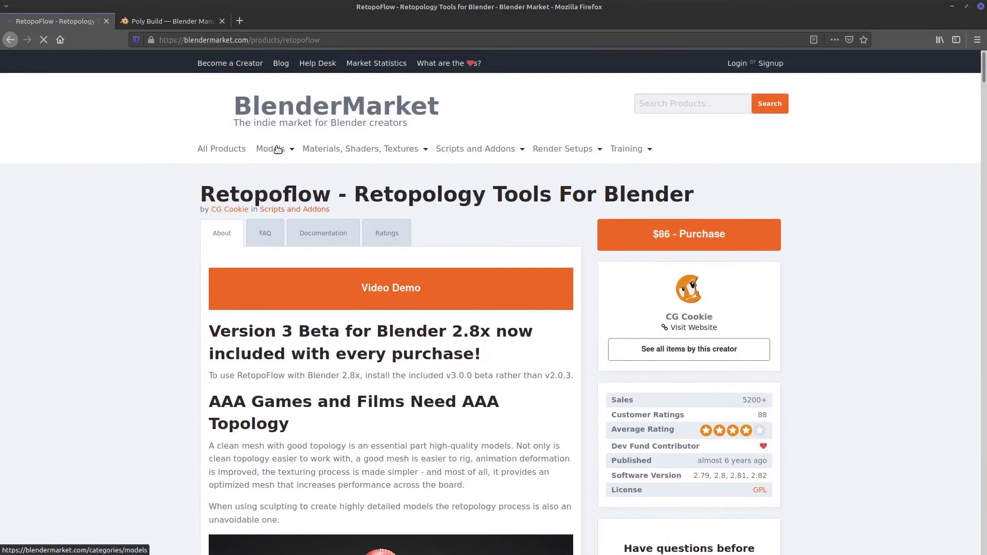
Open the Blender Market home page and look through its popular, staff-picked and new-arrival listings
{"action": "left_click", "coordinate": [287, 109]}
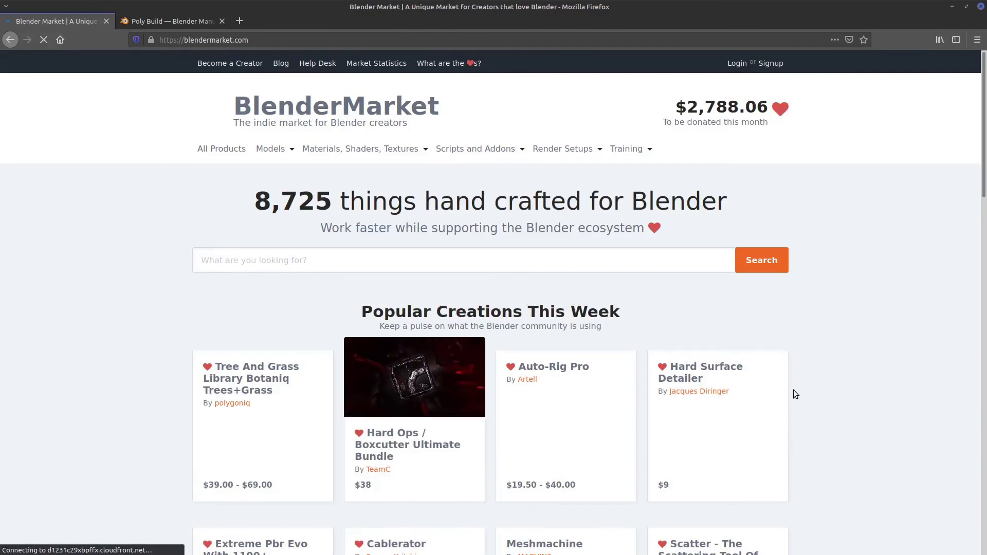
{"action": "scroll", "coordinate": [799, 330], "scroll_direction": "down", "scroll_amount": 4}
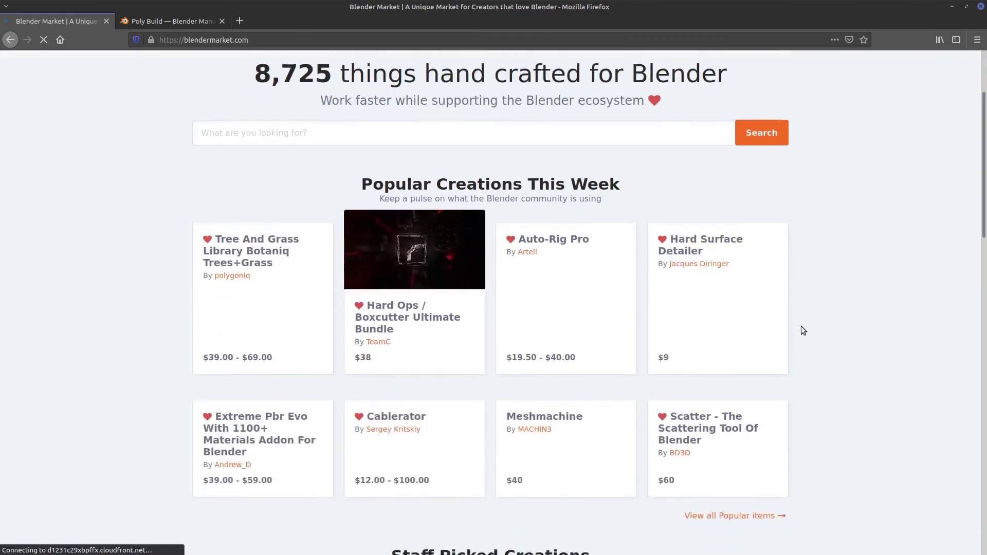
{"action": "scroll", "coordinate": [139, 365], "scroll_direction": "down", "scroll_amount": 7}
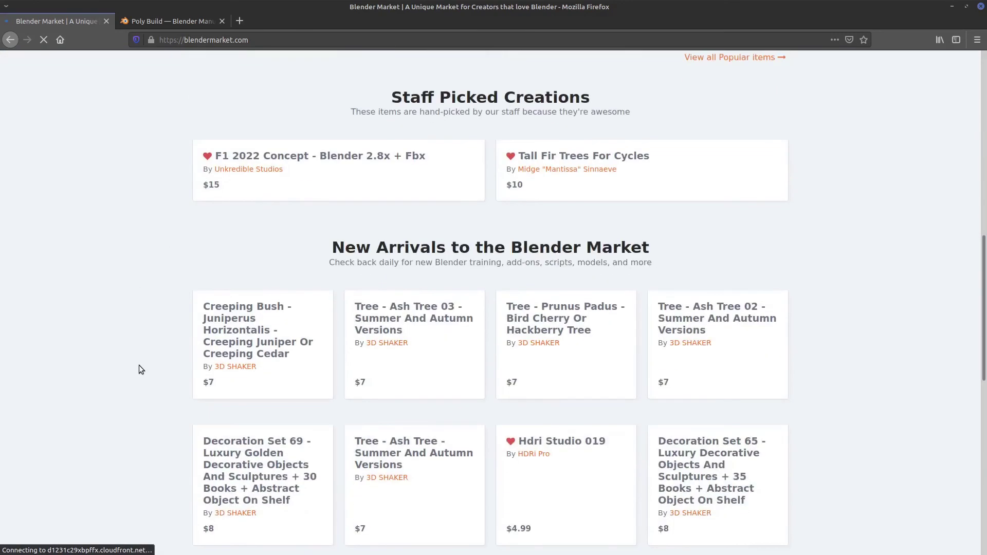
{"action": "scroll", "coordinate": [828, 384], "scroll_direction": "down", "scroll_amount": 4}
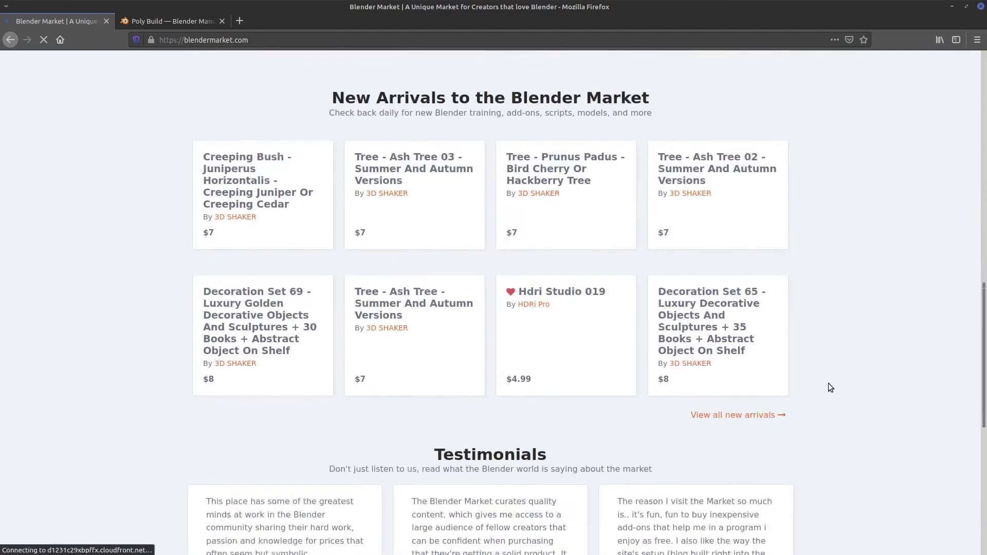
{"action": "scroll", "coordinate": [829, 383], "scroll_direction": "down", "scroll_amount": 4}
{"action": "scroll", "coordinate": [828, 383], "scroll_direction": "up", "scroll_amount": 4}
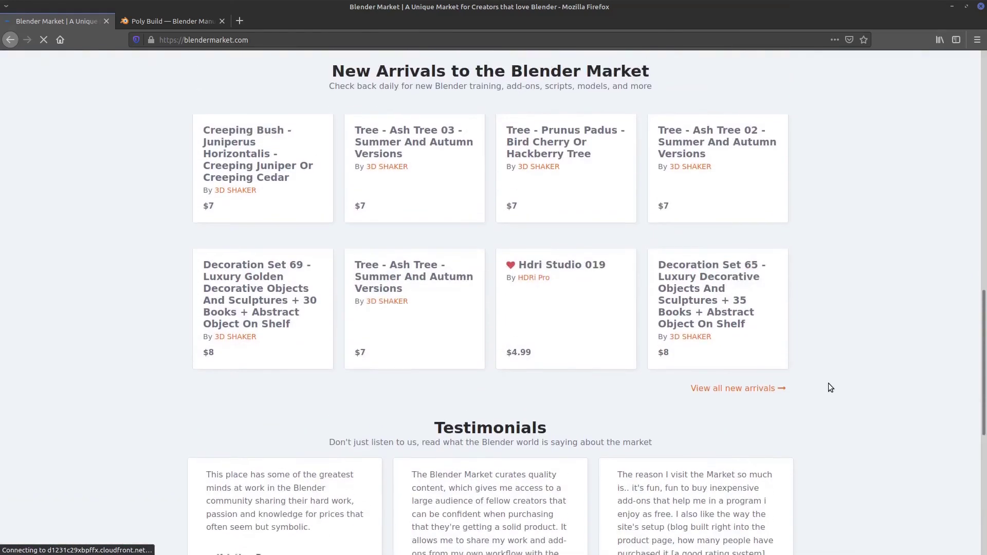
{"action": "scroll", "coordinate": [828, 383], "scroll_direction": "up", "scroll_amount": 7}
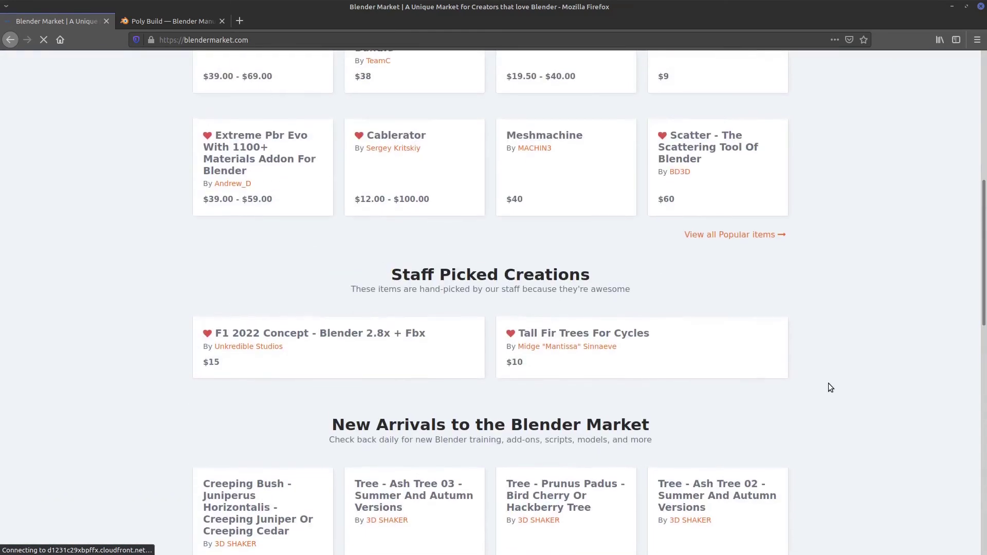
{"action": "scroll", "coordinate": [964, 206], "scroll_direction": "up", "scroll_amount": 4}
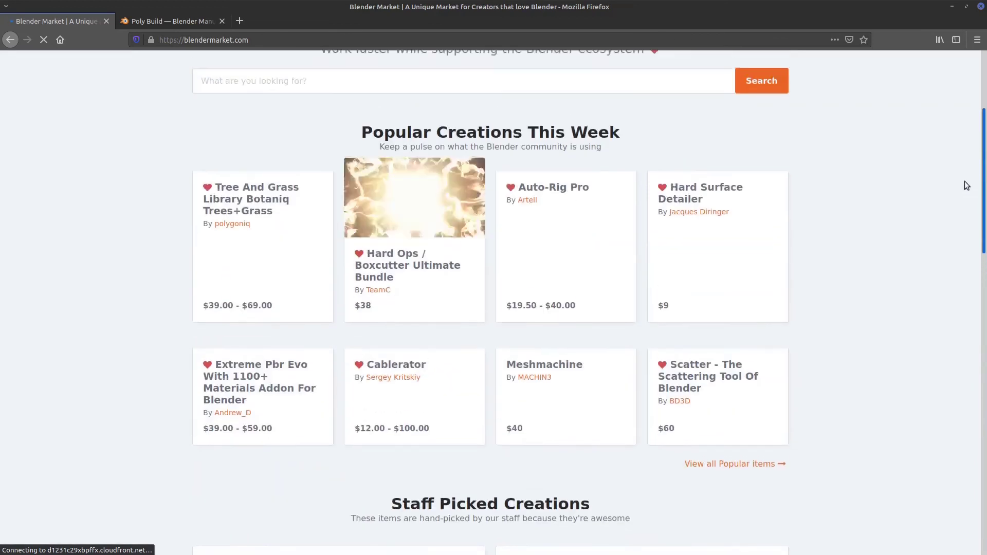
{"action": "scroll", "coordinate": [964, 174], "scroll_direction": "up", "scroll_amount": 2}
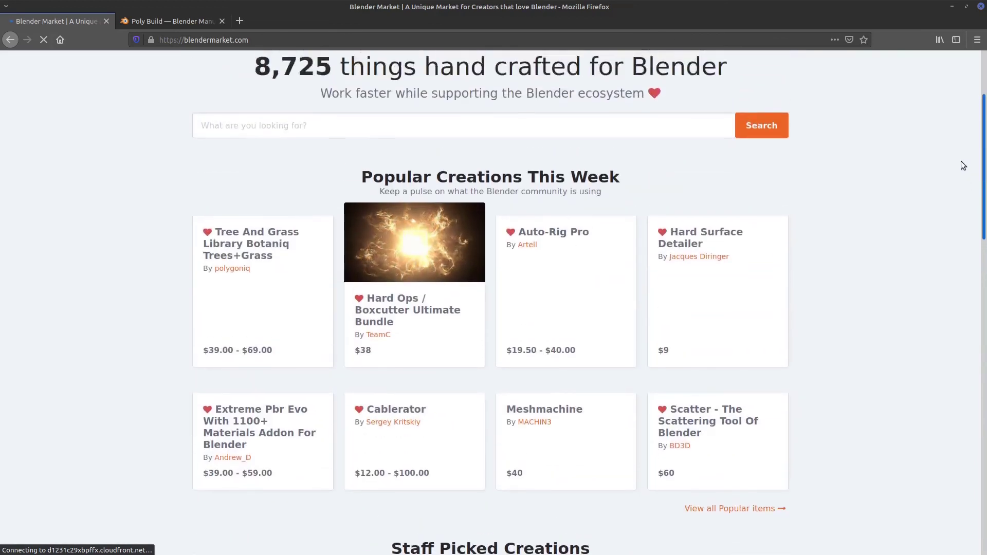
{"action": "scroll", "coordinate": [961, 177], "scroll_direction": "down", "scroll_amount": 2}
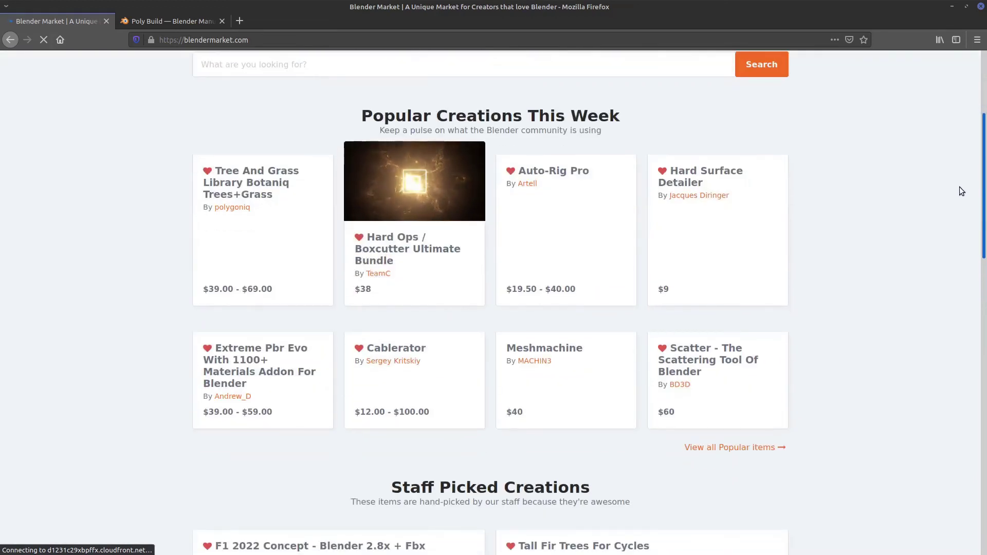
{"action": "scroll", "coordinate": [961, 207], "scroll_direction": "down", "scroll_amount": 2}
{"action": "scroll", "coordinate": [960, 208], "scroll_direction": "up", "scroll_amount": 5}
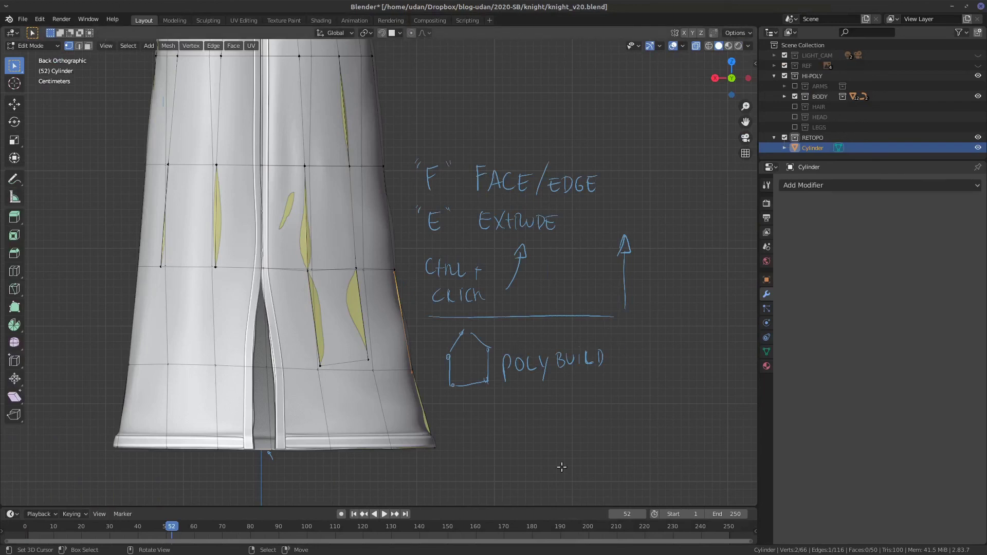
{"action": "scroll", "coordinate": [455, 344], "scroll_direction": "up", "scroll_amount": 5, "text": "shift"}
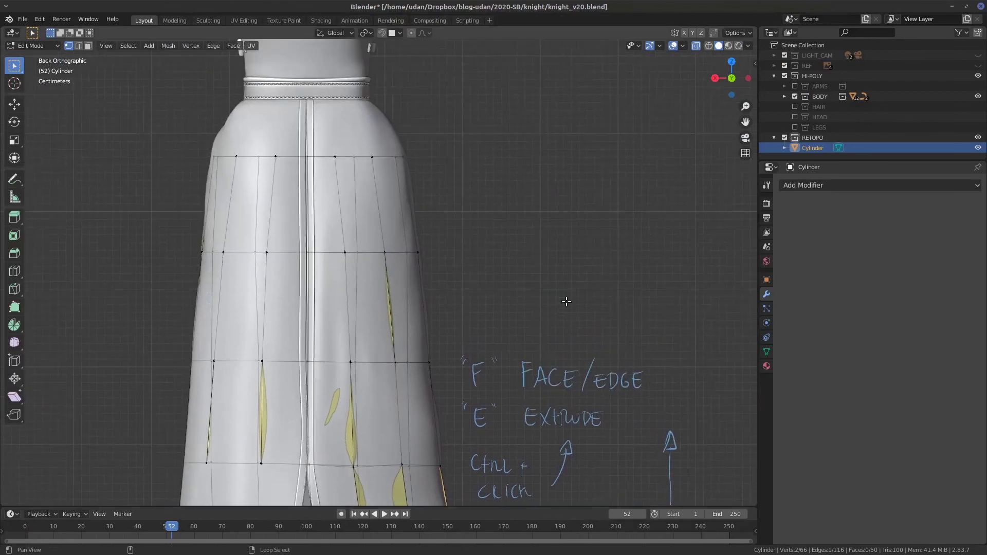
{"action": "scroll", "coordinate": [598, 342], "scroll_direction": "down", "scroll_amount": 5, "text": "shift"}
{"action": "scroll", "coordinate": [631, 412], "scroll_direction": "down", "scroll_amount": 1, "text": "ctrl"}
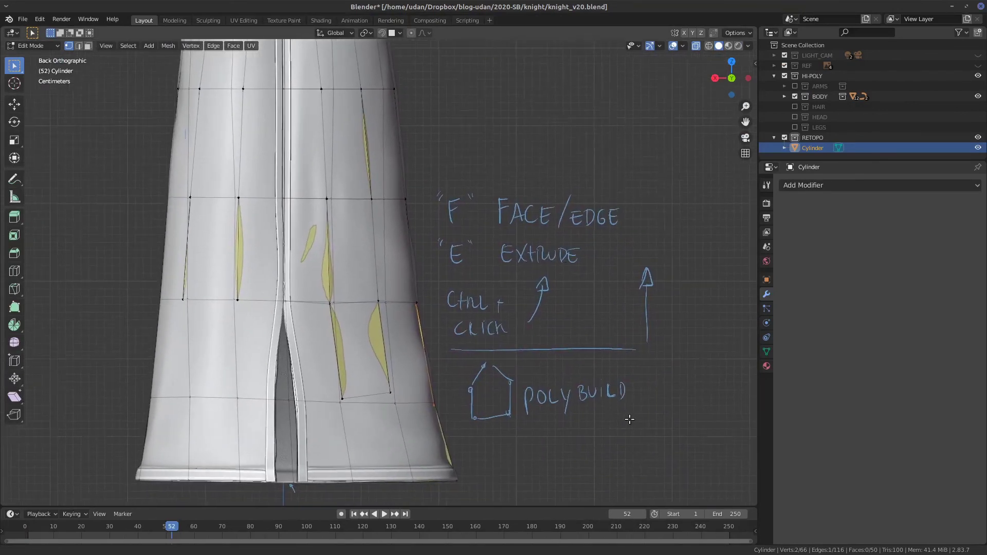
{"action": "scroll", "coordinate": [632, 418], "scroll_direction": "down", "scroll_amount": 3}
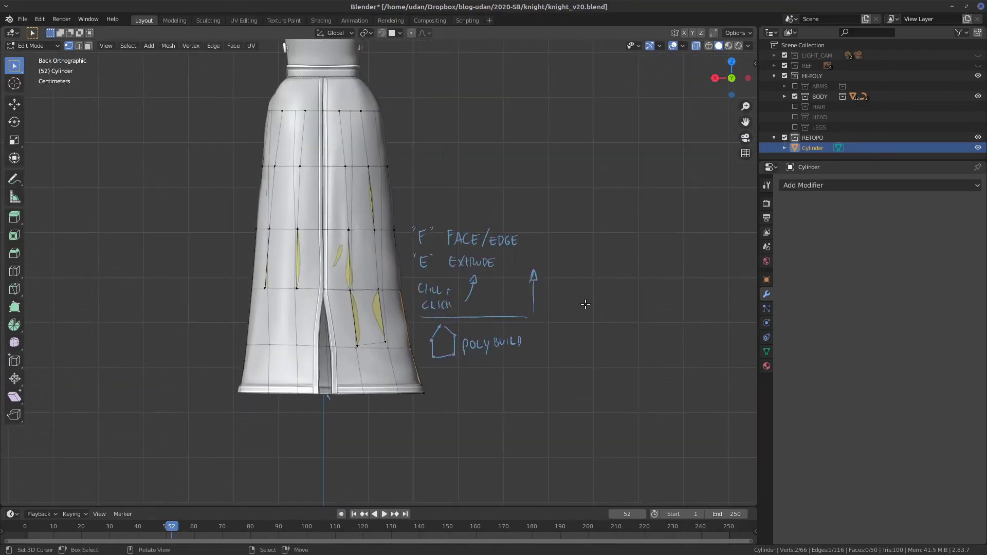
{"action": "scroll", "coordinate": [589, 324], "scroll_direction": "up", "scroll_amount": 2, "text": "shift"}
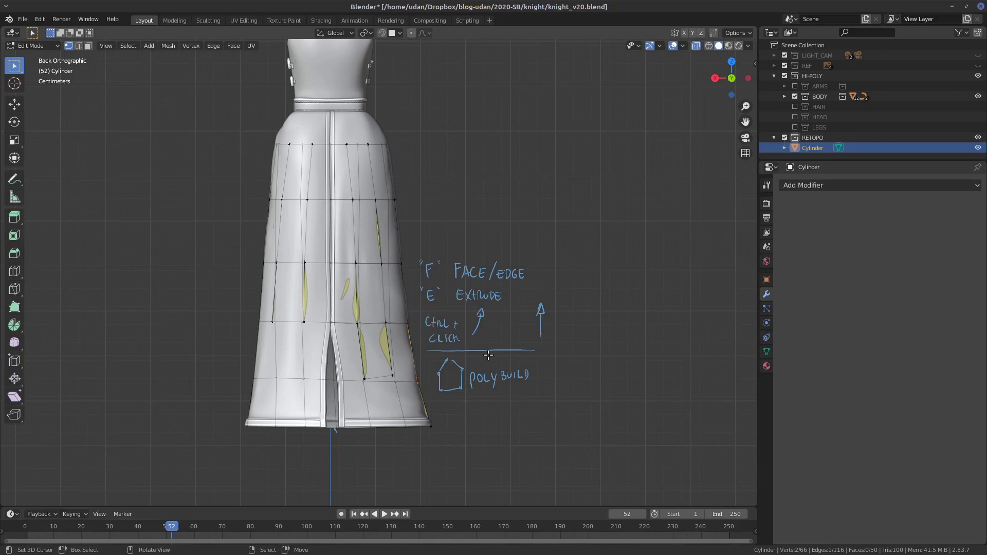
{"action": "middle_click_drag", "start_coordinate": [597, 280], "coordinate": [231, 322]}
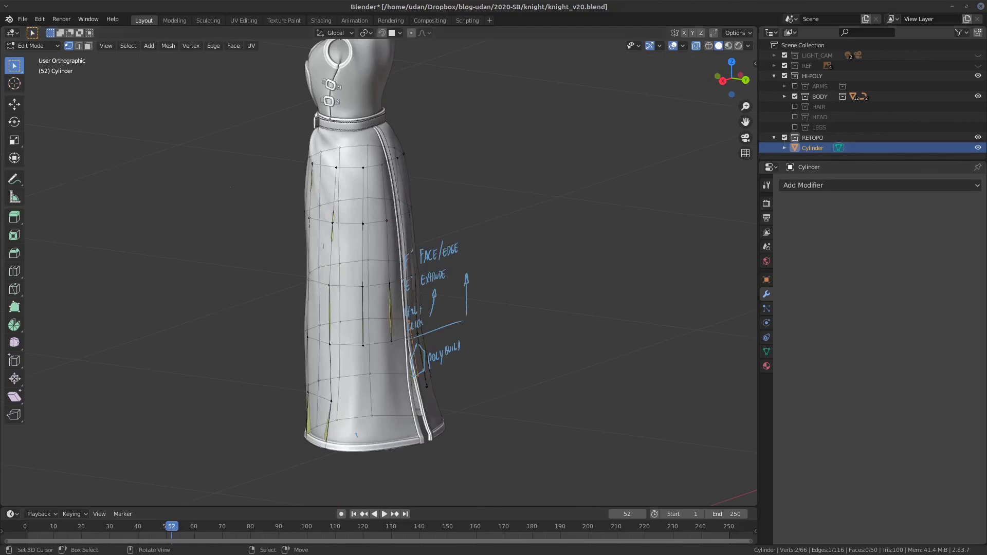